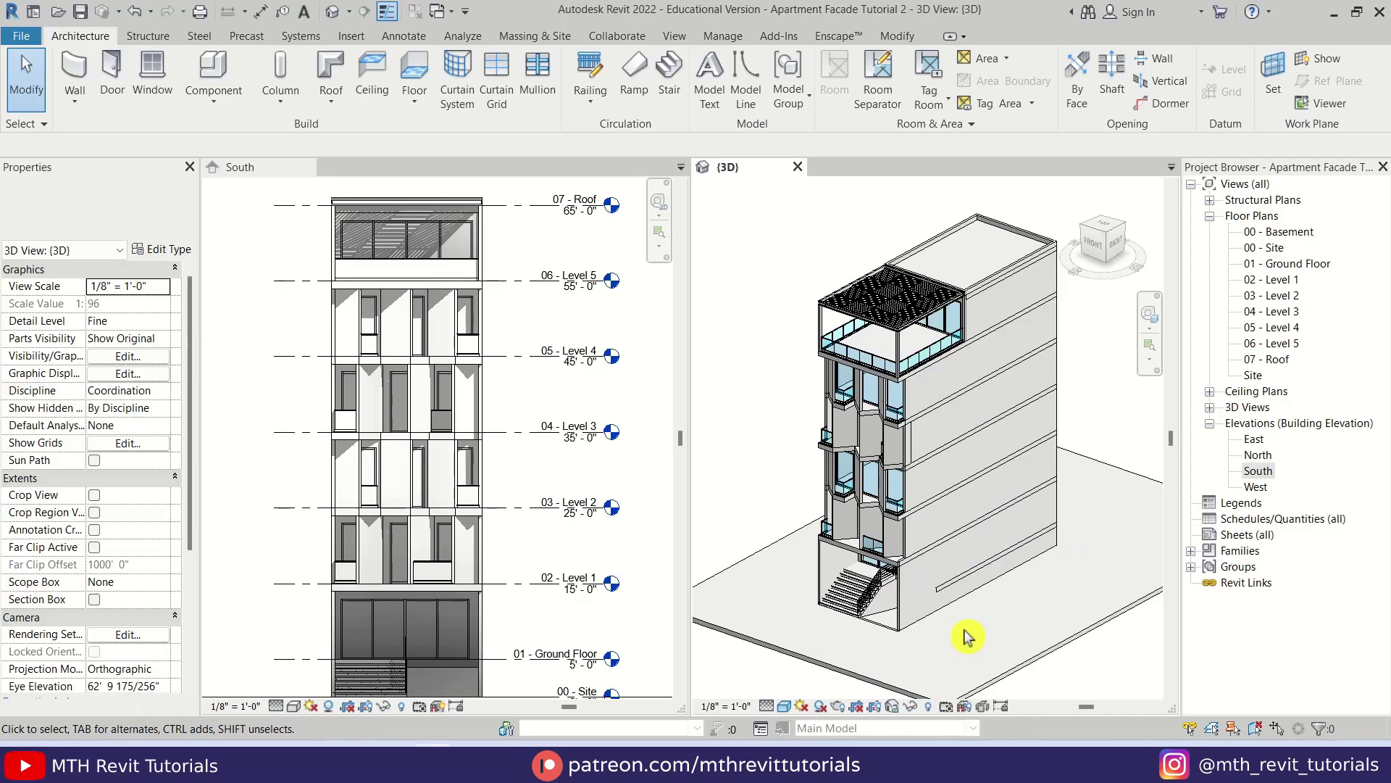
# Orbit to the rooftop, select the terrace elements and crop them with a BX section box
pyautogui.keyDown('shift'); pyautogui.moveTo(972, 630); pyautogui.dragTo(1120, 633, button='middle'); pyautogui.keyUp('shift')
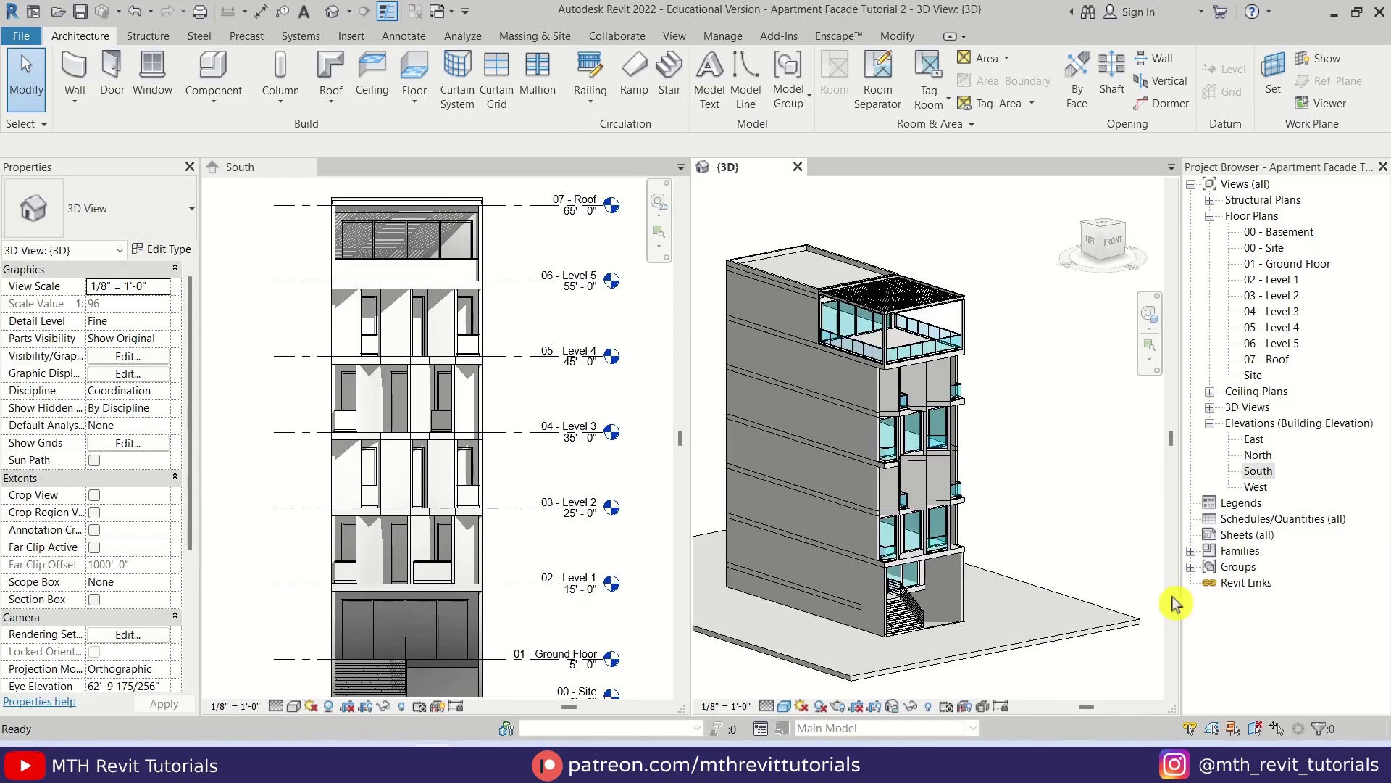
pyautogui.scroll(5, 932, 357)
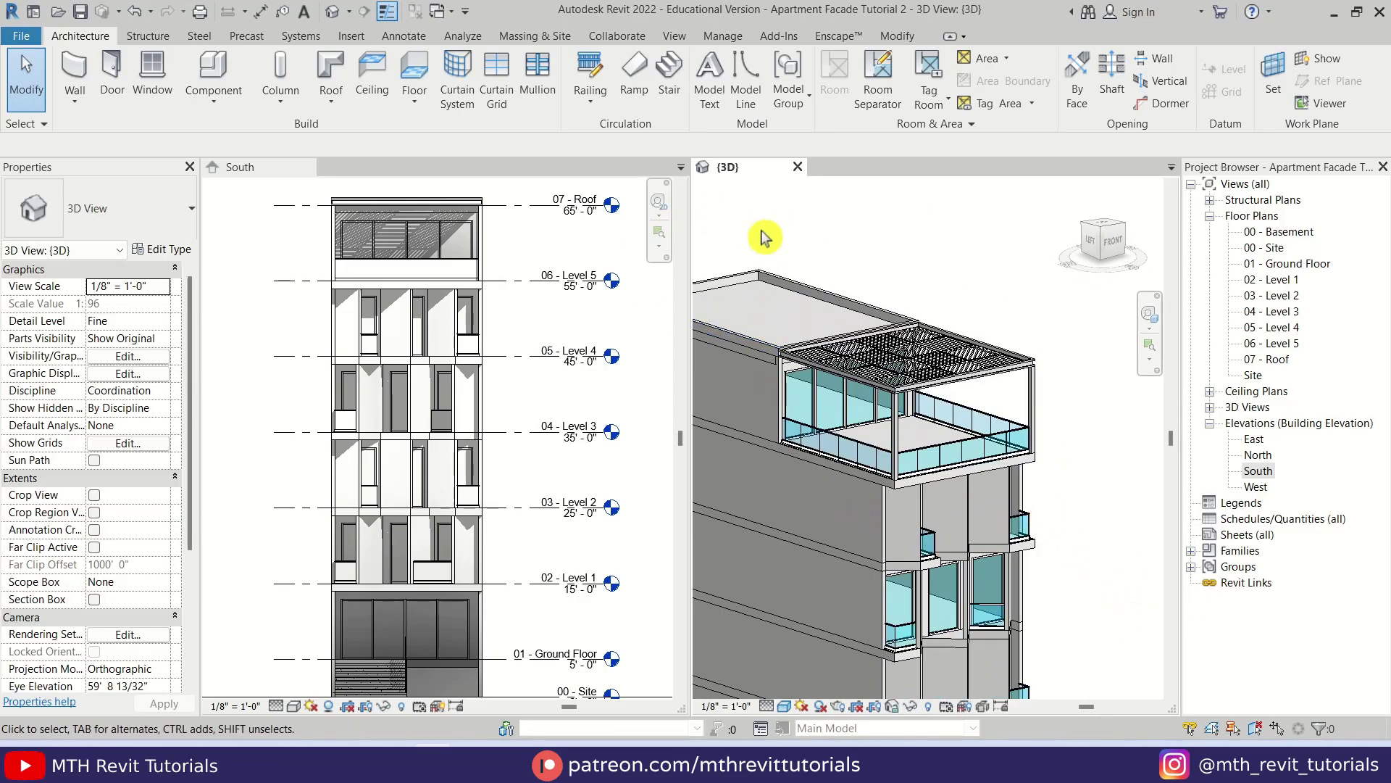
pyautogui.moveTo(1059, 512); pyautogui.dragTo(1056, 513)
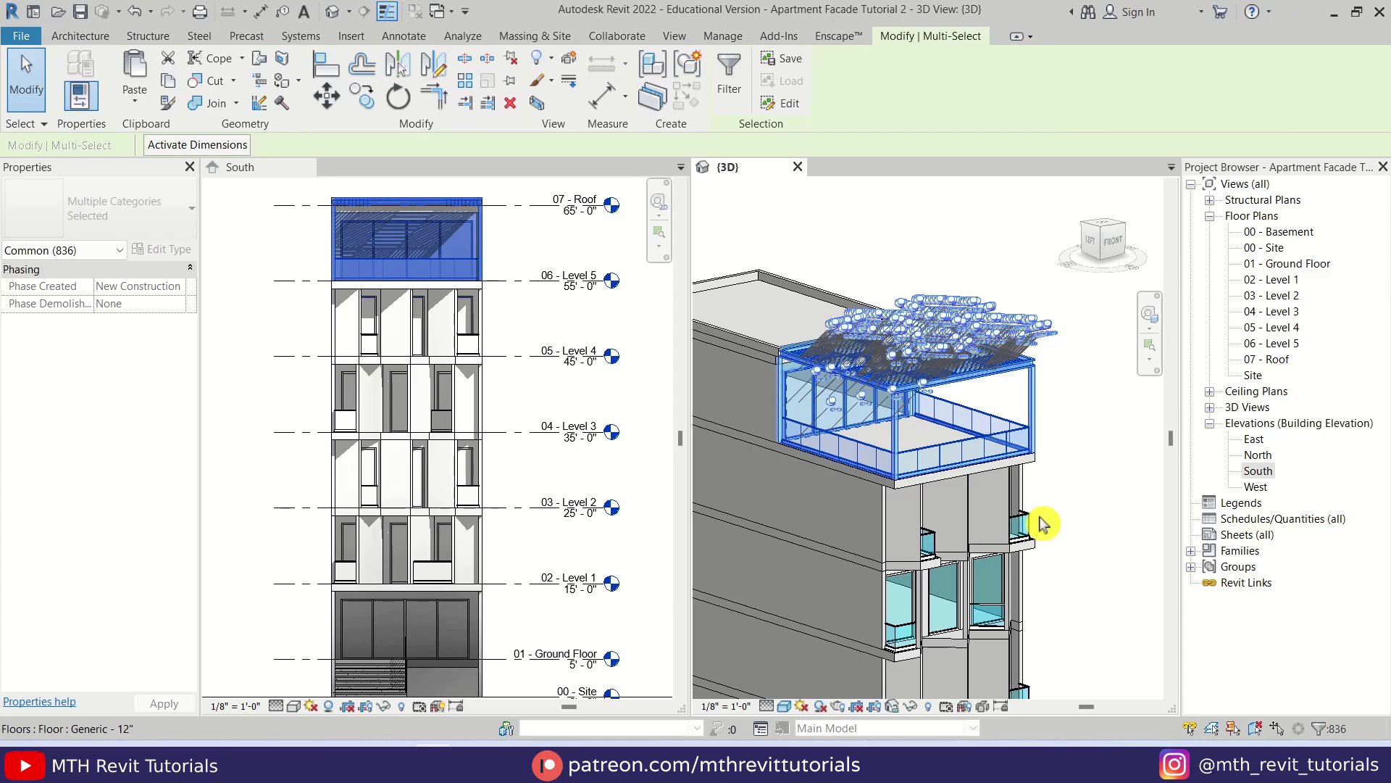
pyautogui.press('b')
pyautogui.press('x')
pyautogui.press('Escape')
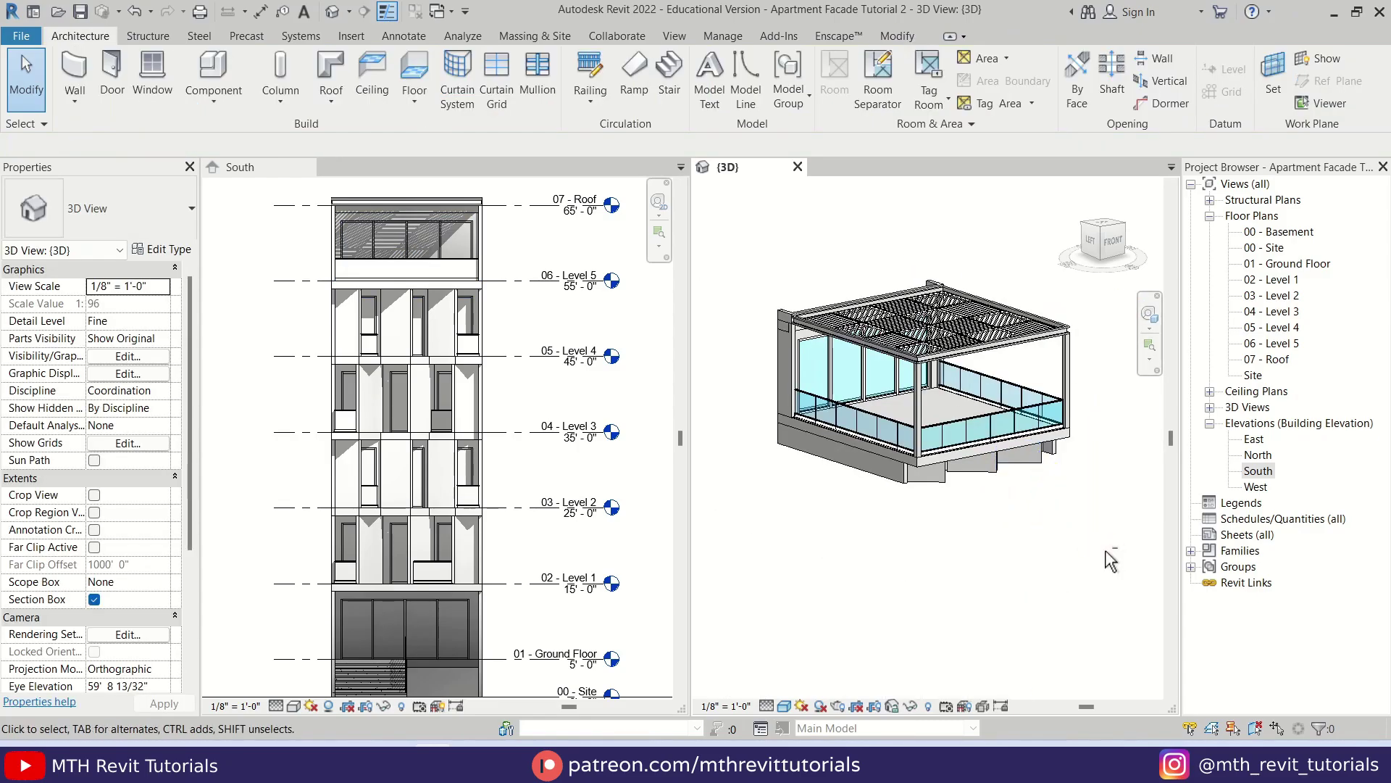
pyautogui.keyDown('shift'); pyautogui.moveTo(840, 595); pyautogui.dragTo(886, 534, button='middle'); pyautogui.keyUp('shift')
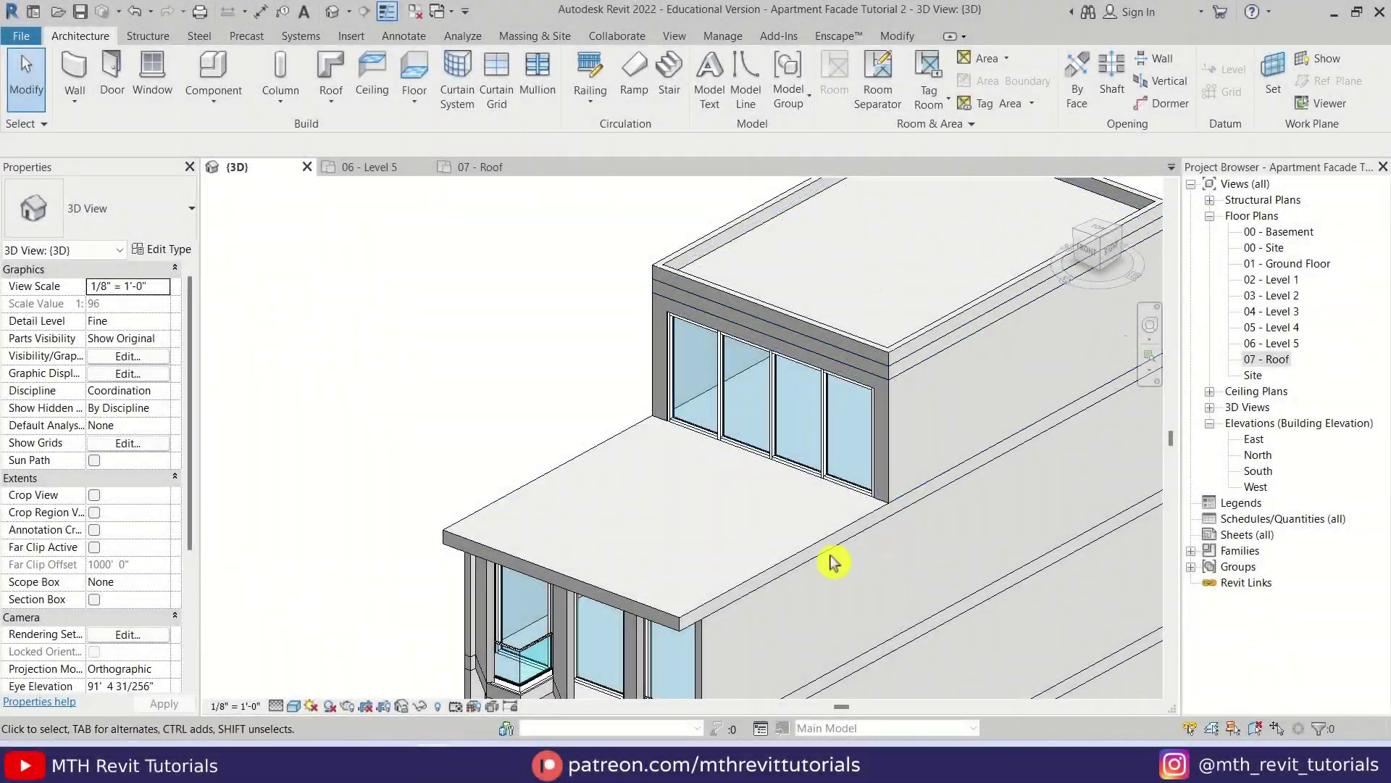
# On the 06 - Level 5 plan, duplicate the architectural column type as 6"X6"
pyautogui.moveTo(637, 450); pyautogui.dragTo(674, 472, button='middle')
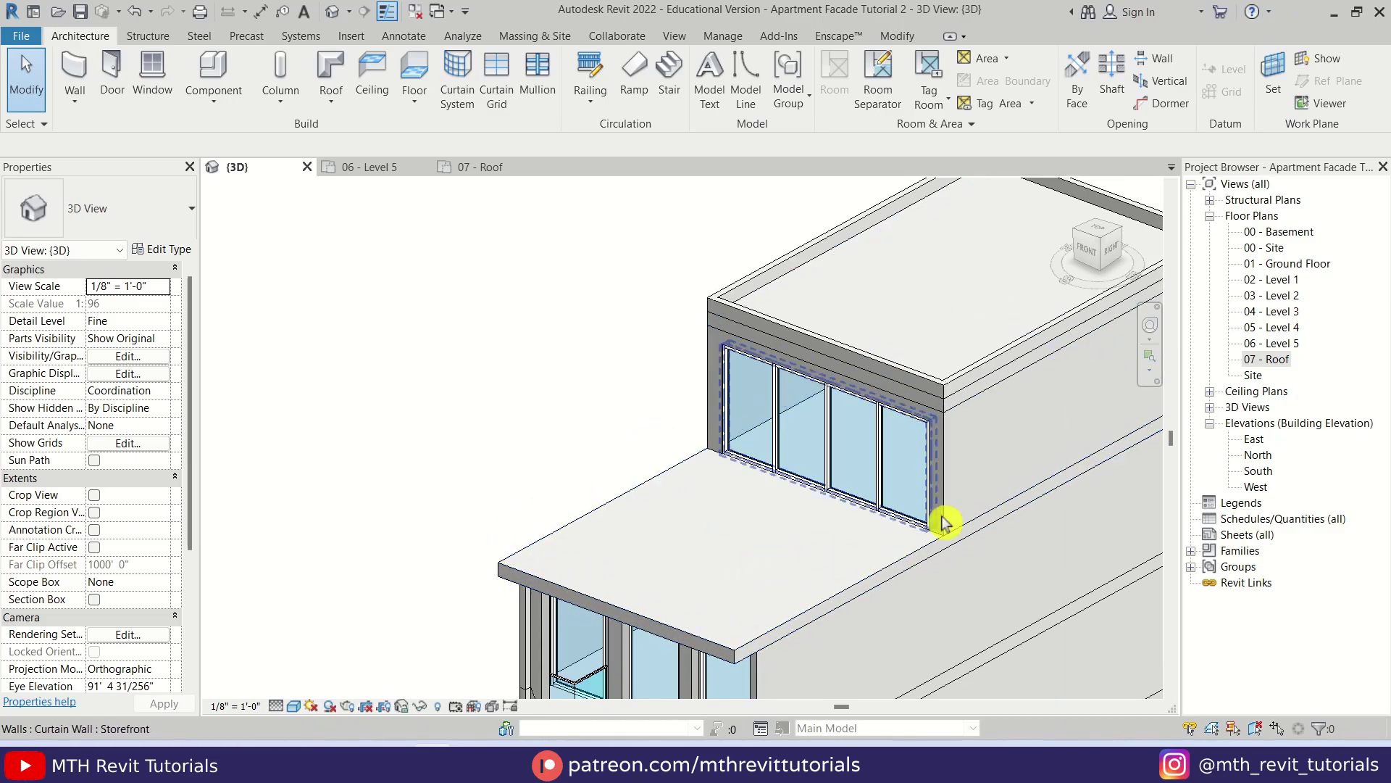
pyautogui.doubleClick(1282, 345)
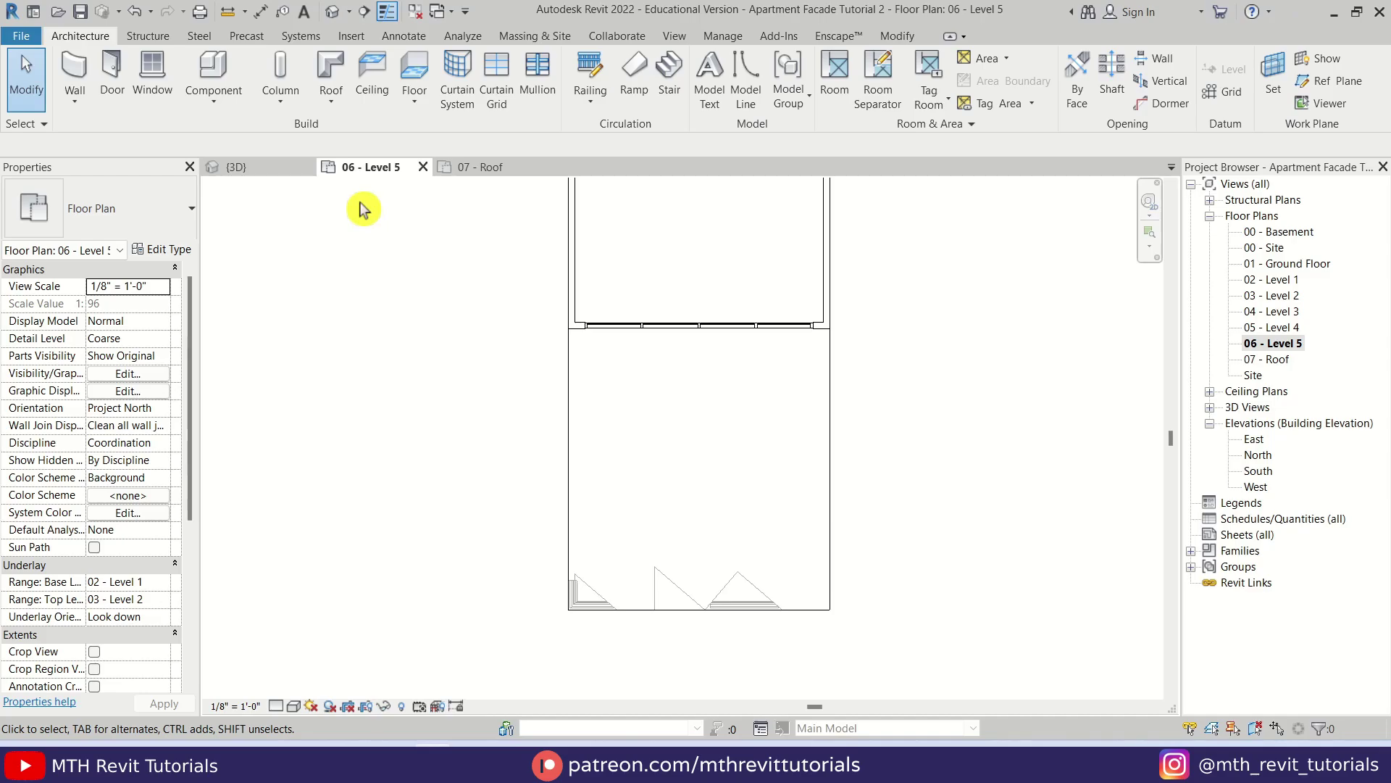
pyautogui.click(297, 108)
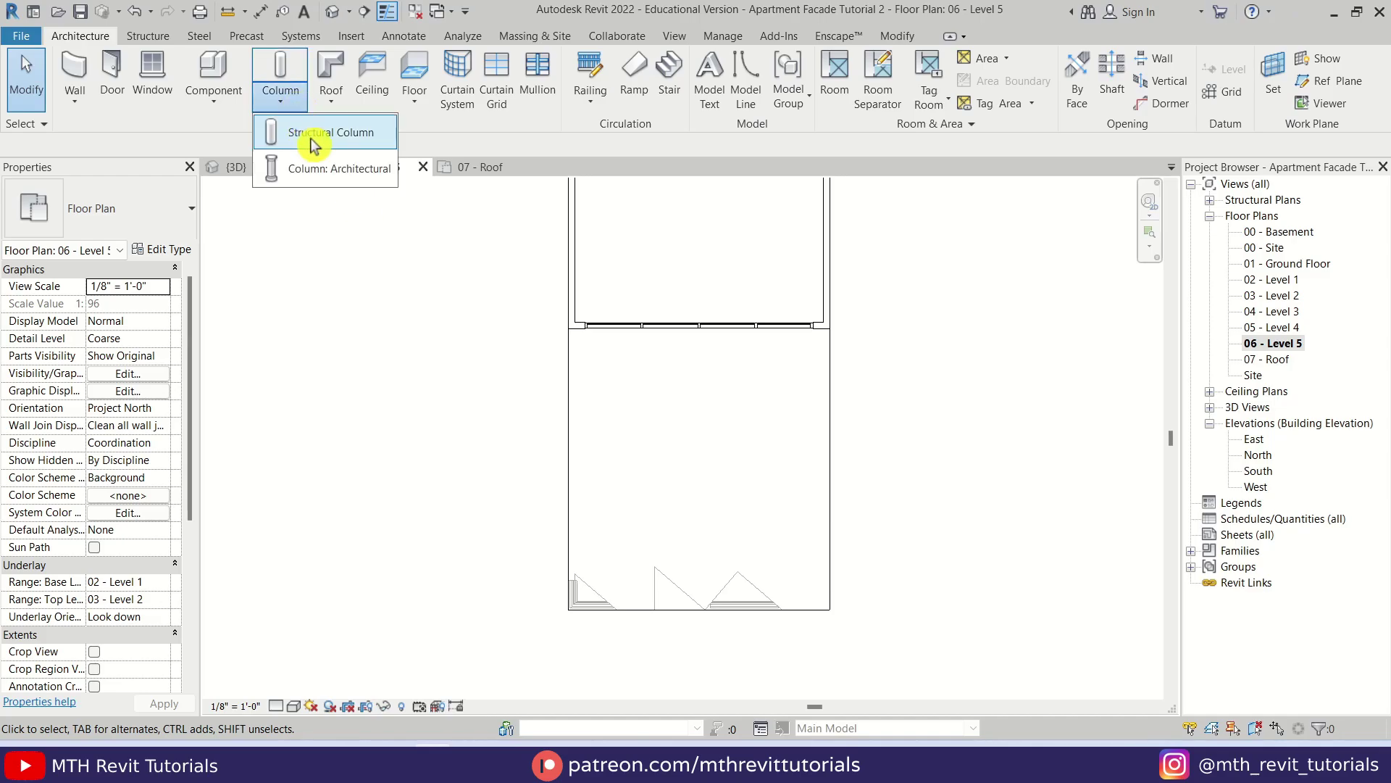
pyautogui.click(363, 176)
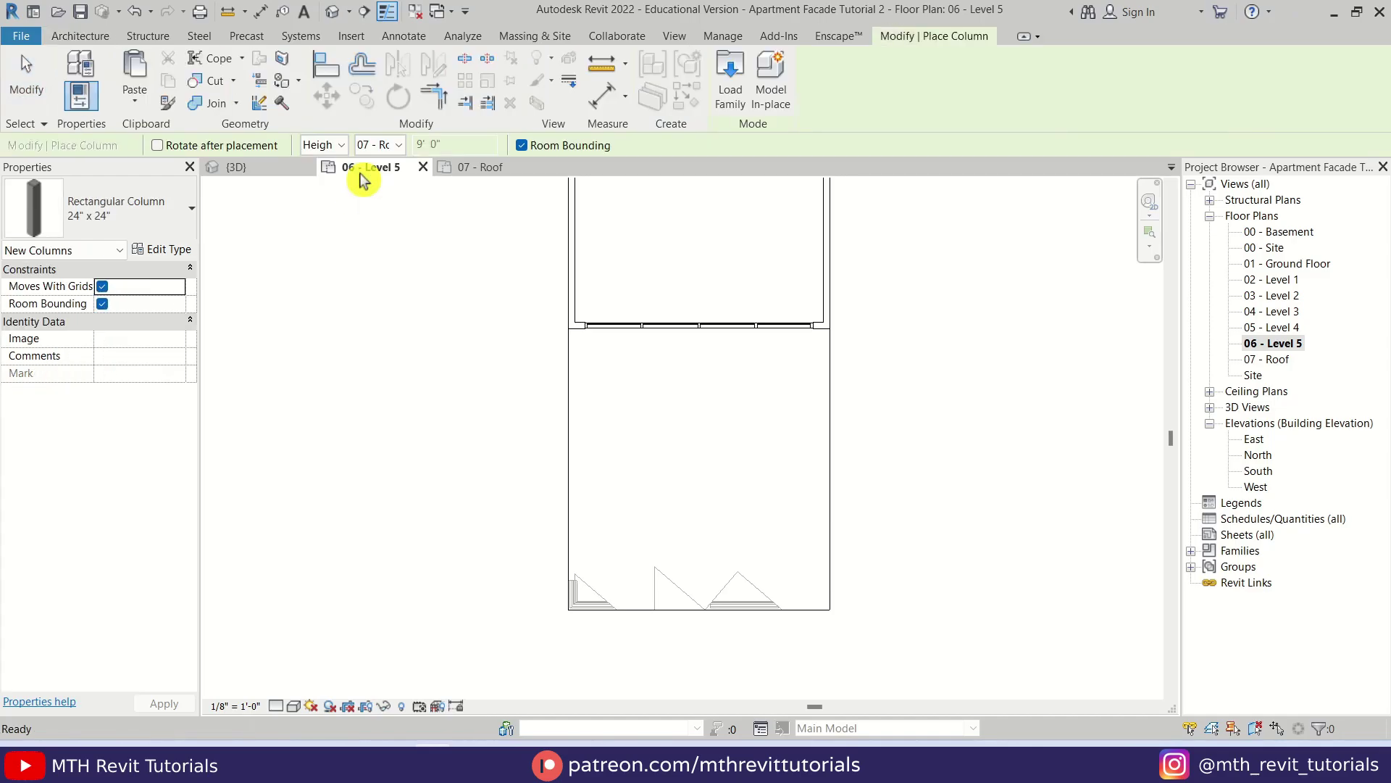
pyautogui.click(165, 249)
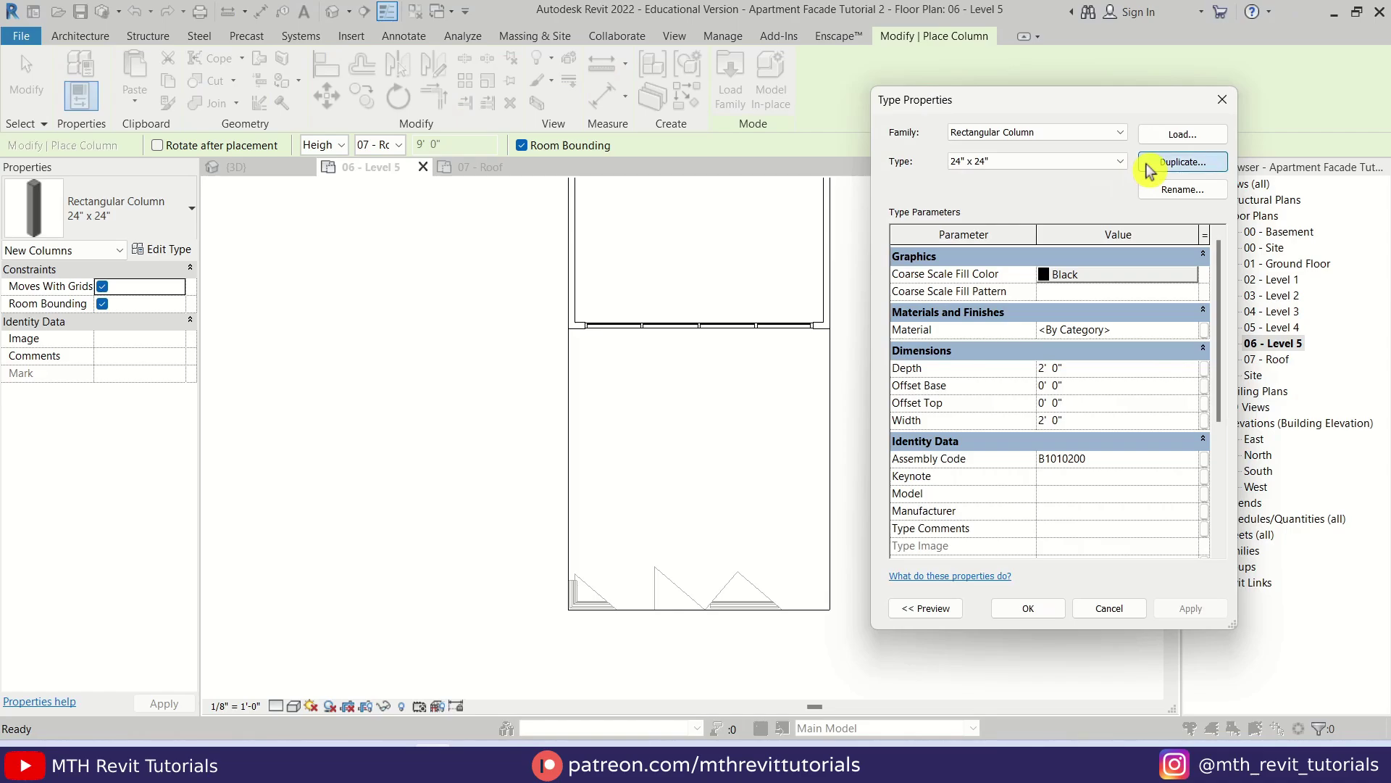
pyautogui.click(1151, 162)
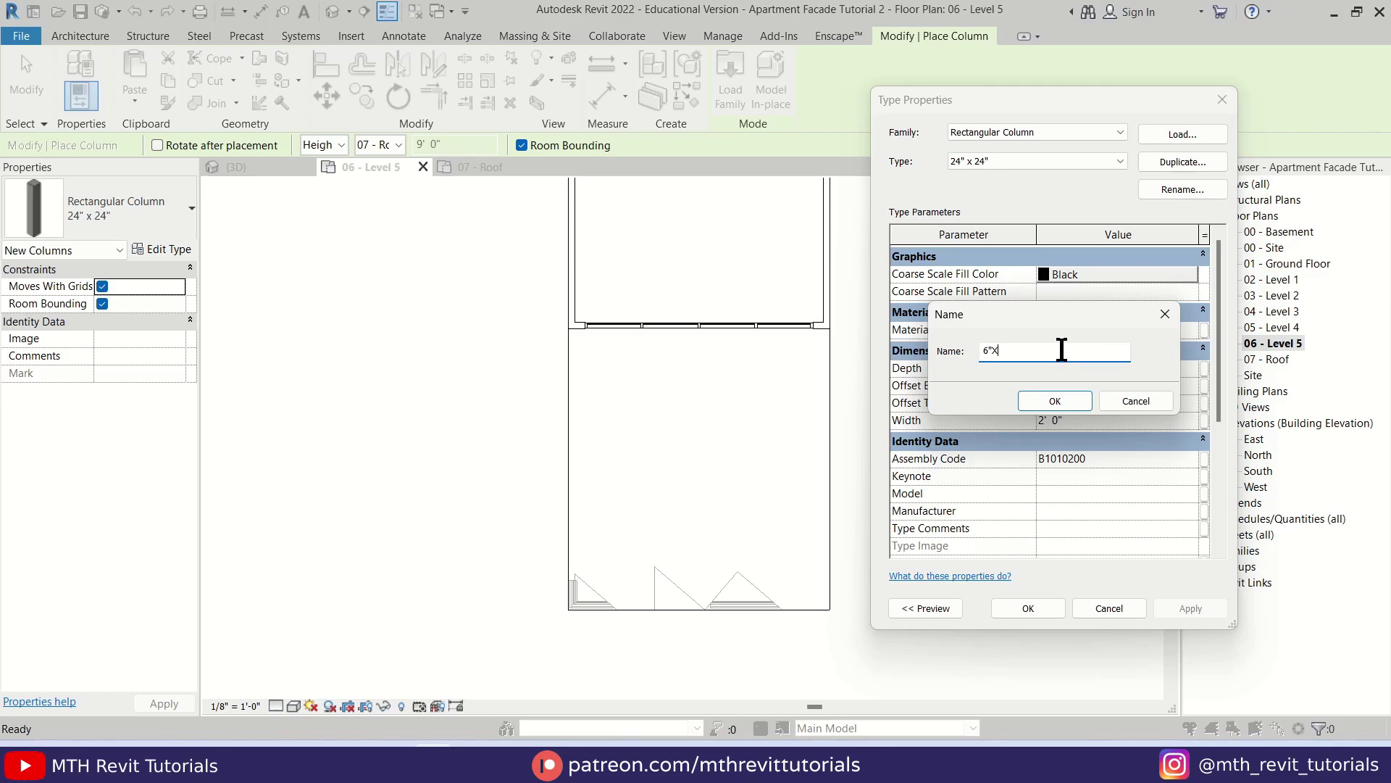
pyautogui.click(1047, 403)
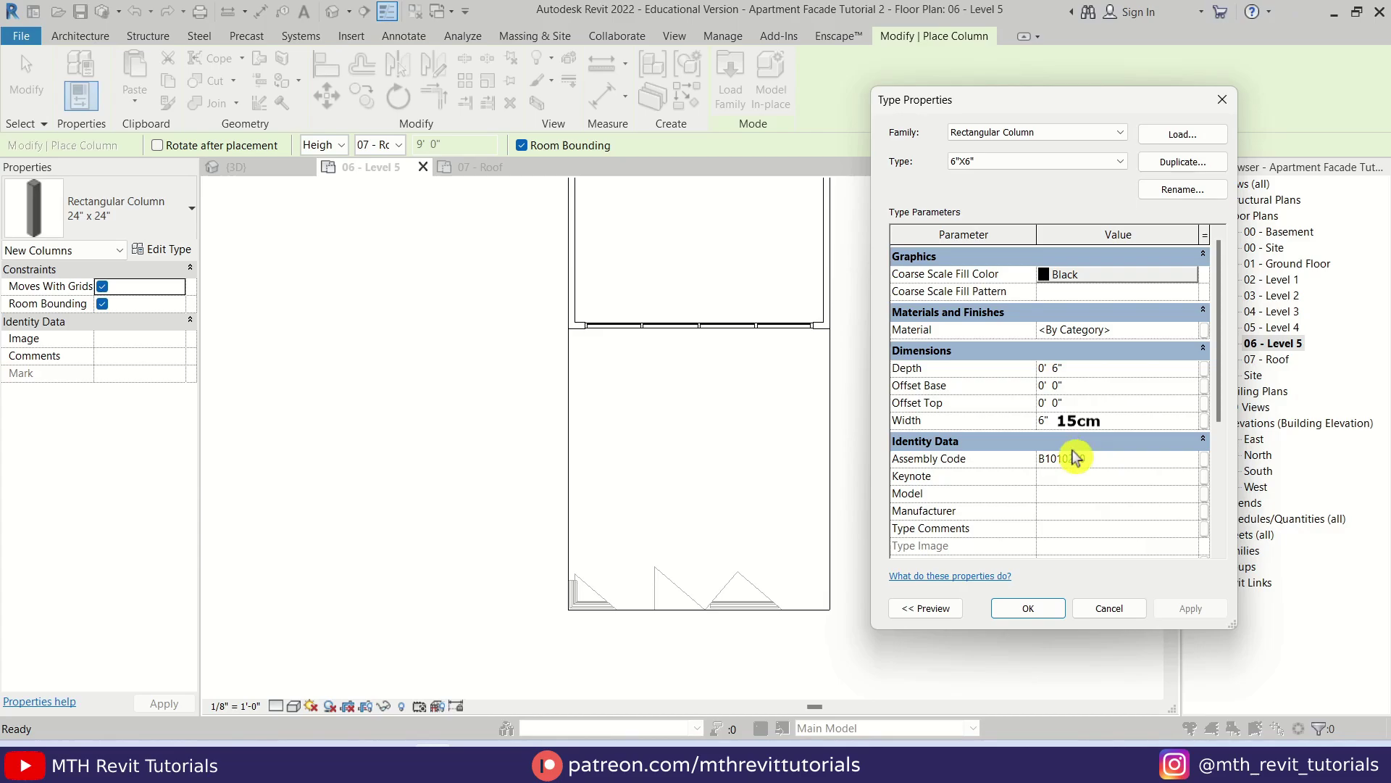
# Confirm the 6"X6" column type and place a column near the terrace's top-left corner
pyautogui.click(1034, 608)
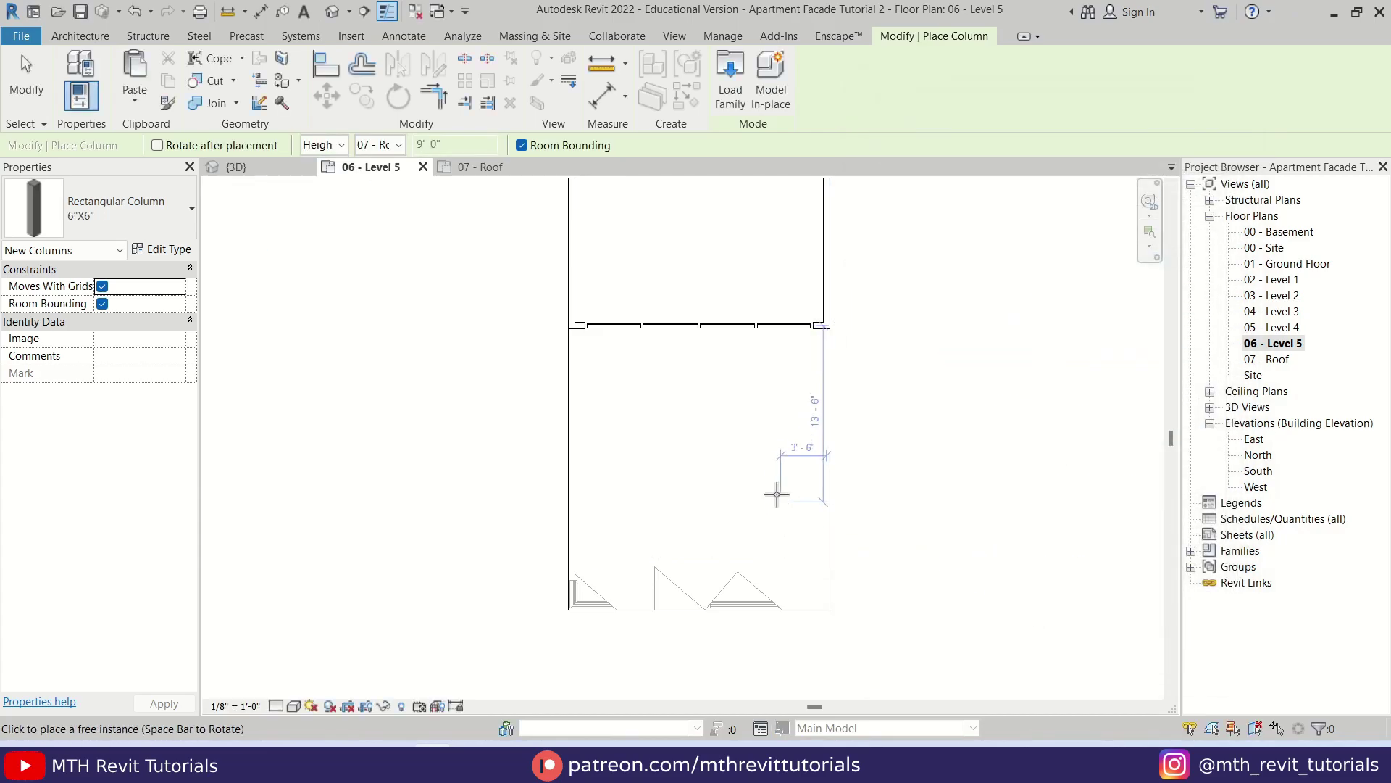
pyautogui.scroll(2, 522, 322)
pyautogui.scroll(3, 565, 337)
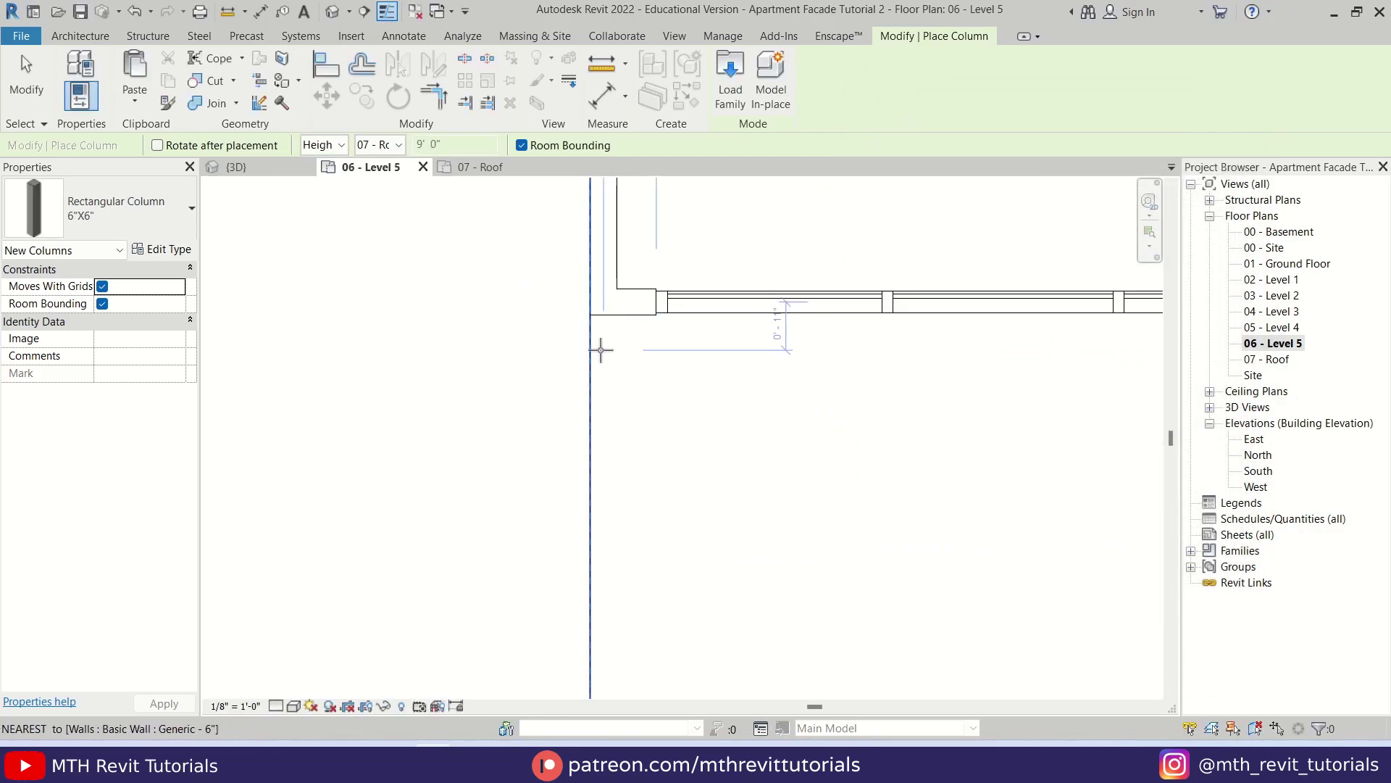
pyautogui.scroll(-3, 610, 297)
pyautogui.scroll(4, 598, 337)
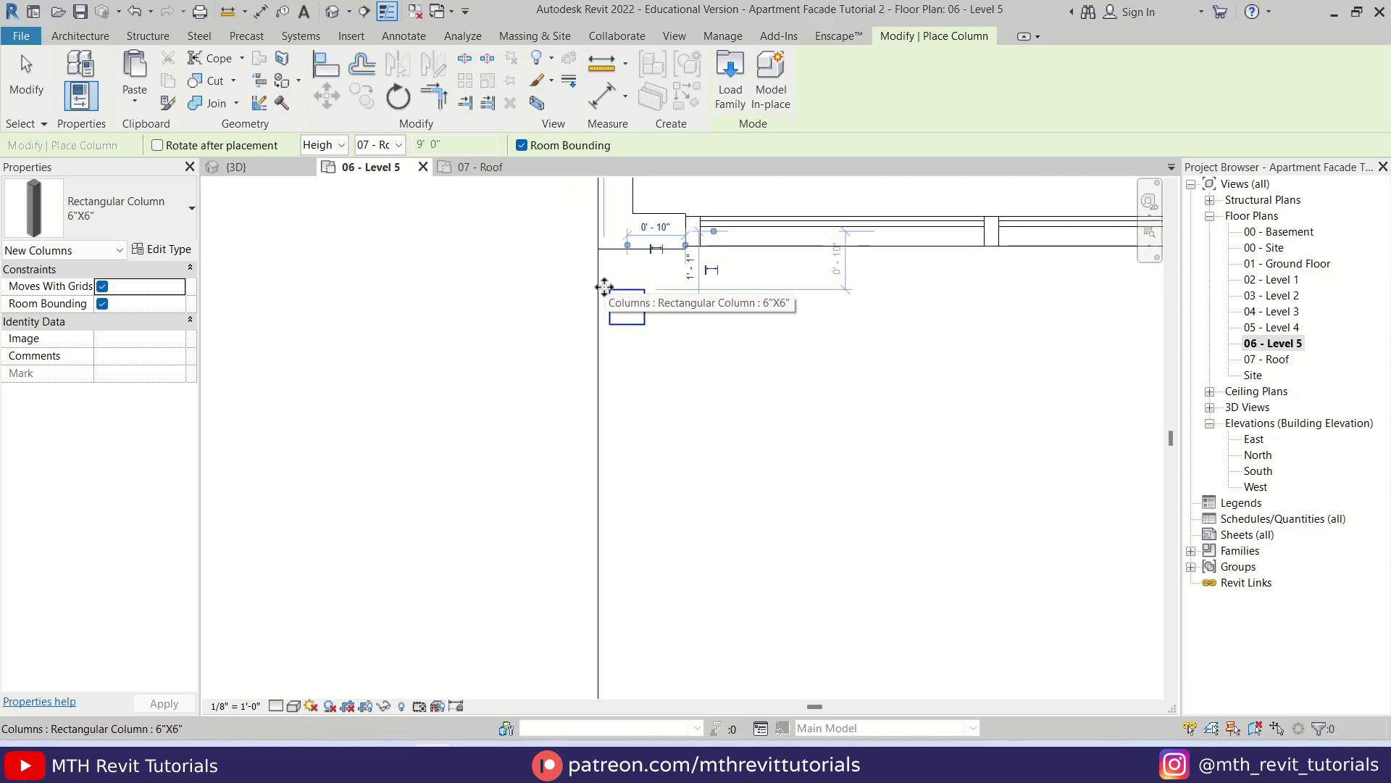
pyautogui.click(605, 288)
# Align the column's top face to the wall and its left face to the slab edge
pyautogui.press('a')
pyautogui.press('l')
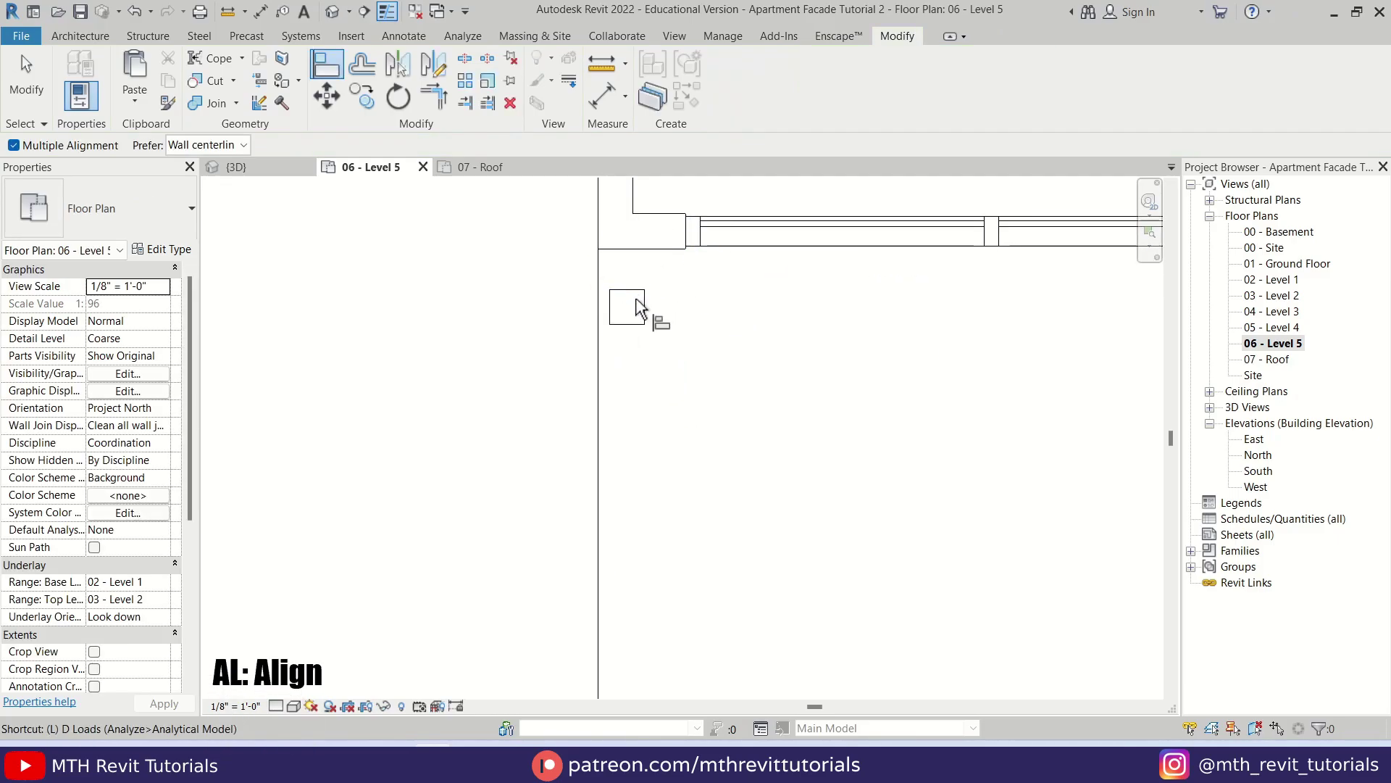
pyautogui.click(630, 249)
pyautogui.click(624, 291)
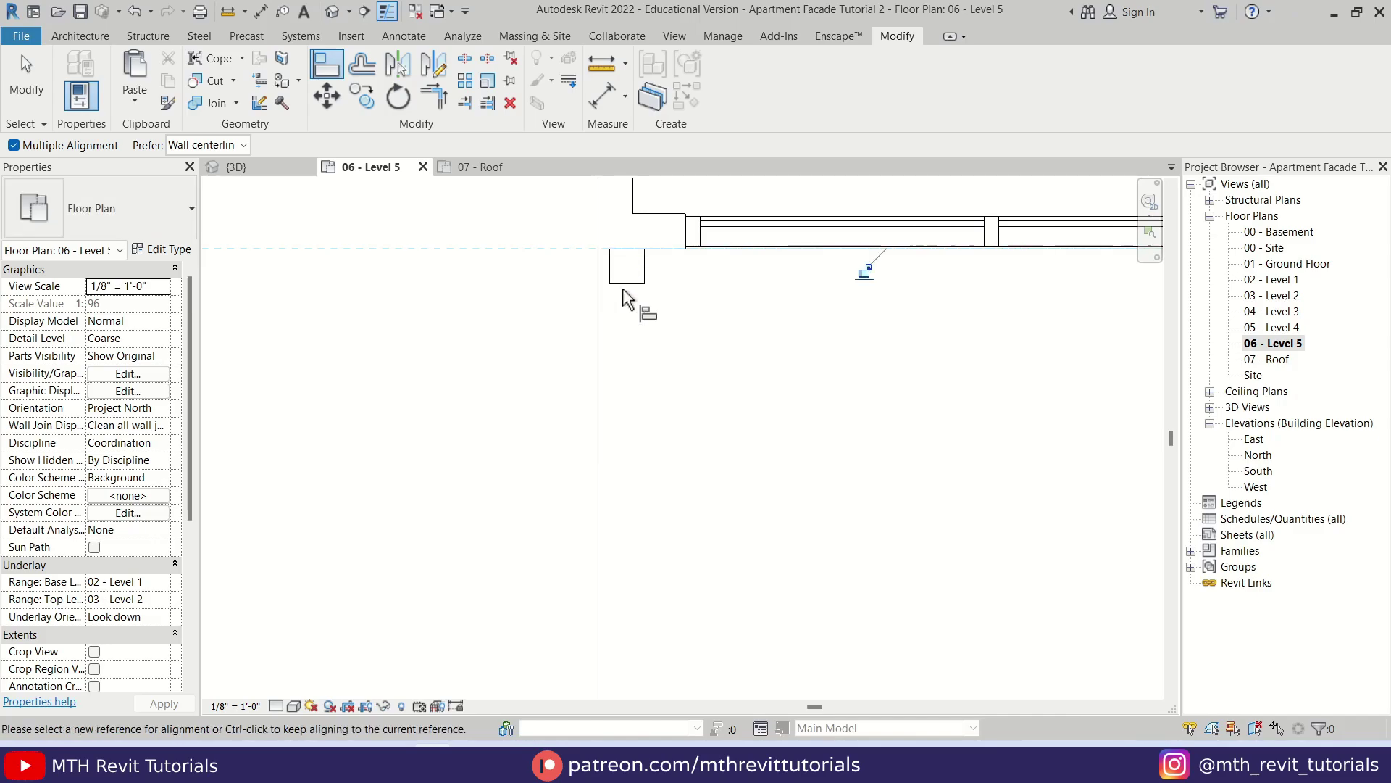
pyautogui.click(601, 290)
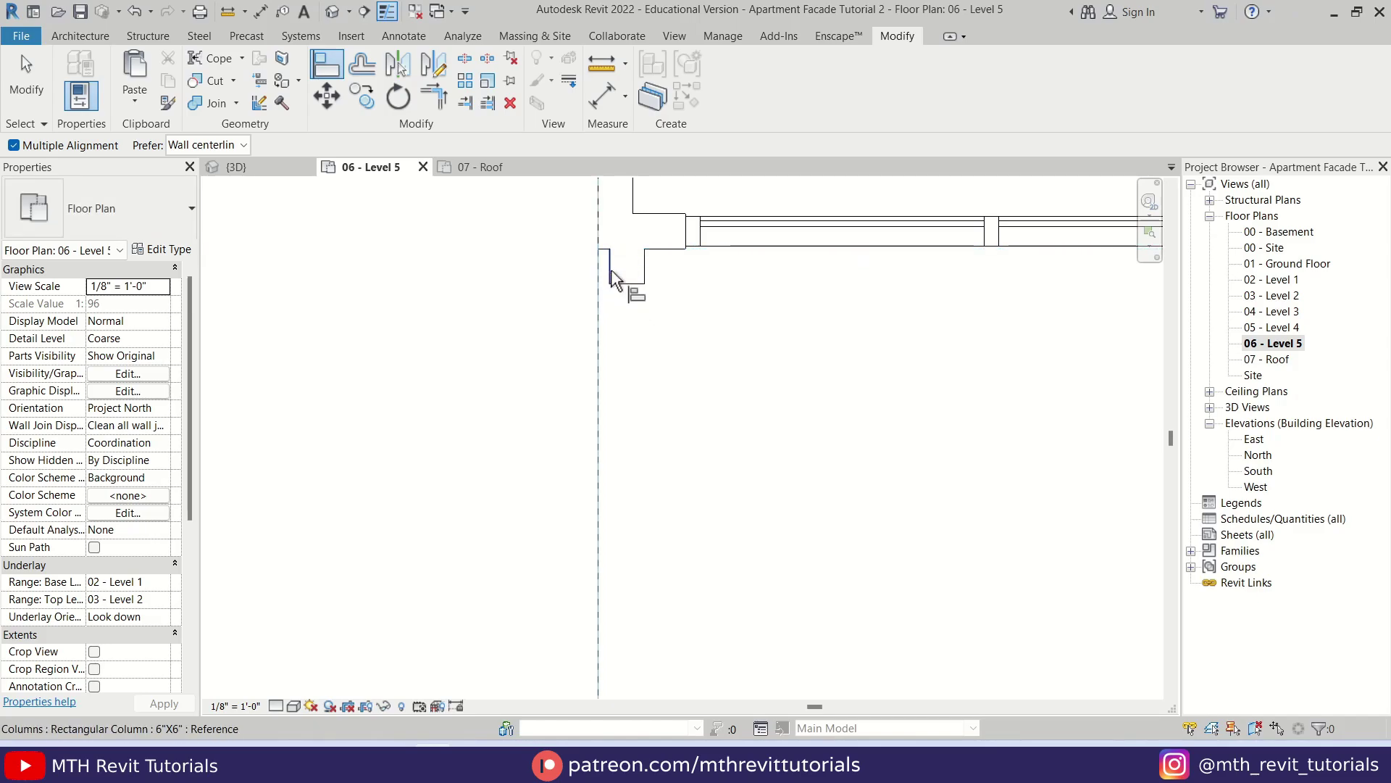
pyautogui.click(602, 261)
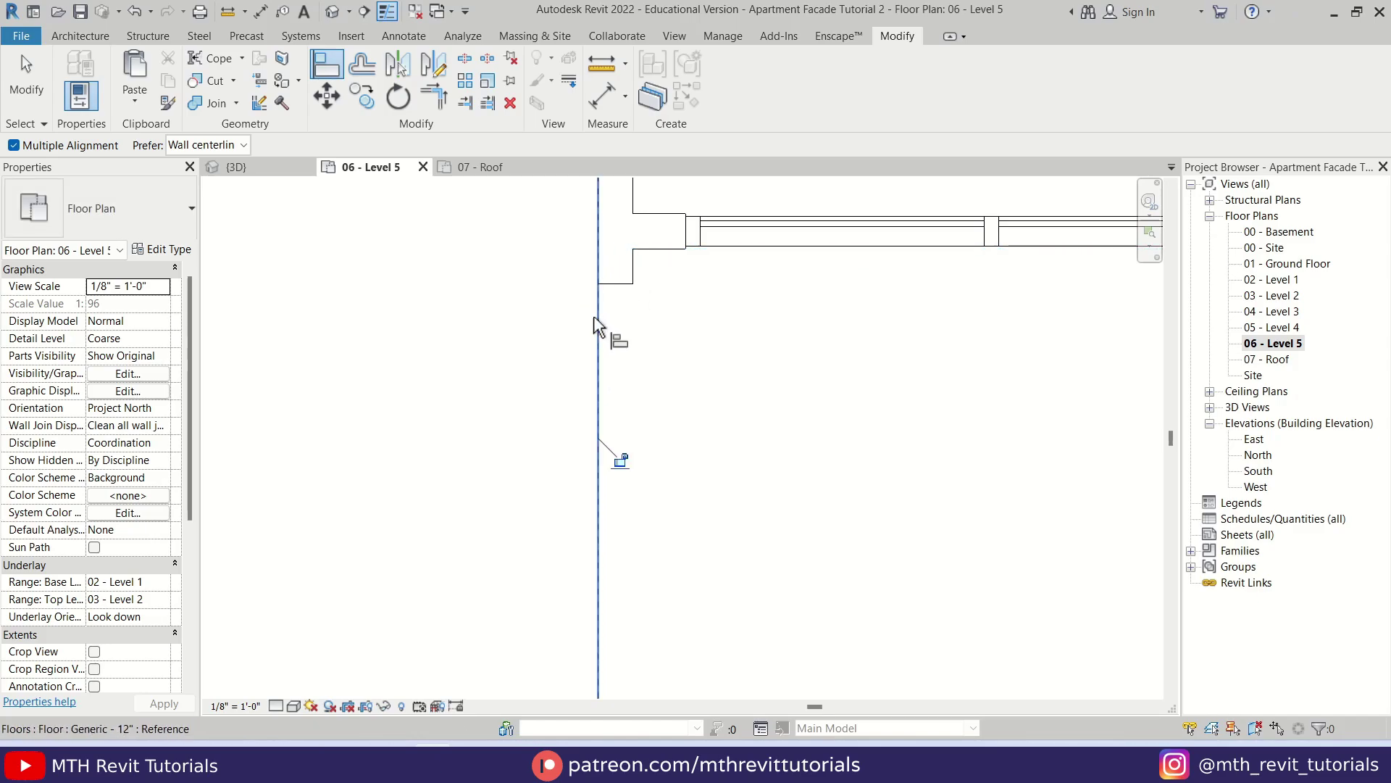
pyautogui.scroll(-3, 594, 326)
pyautogui.press('Escape')
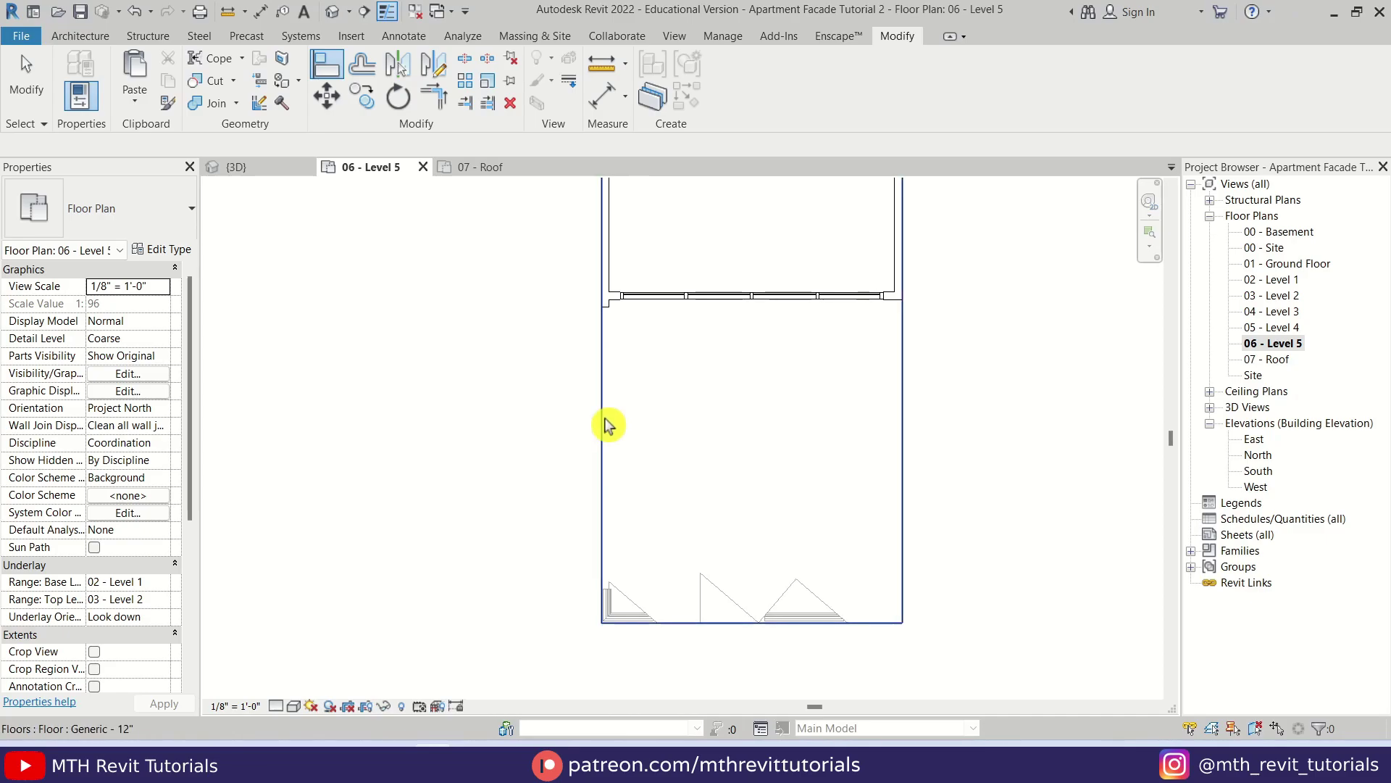
pyautogui.press('Escape')
# Mirror the corner column about the slab's midline to the opposite top corner
pyautogui.click(612, 311)
pyautogui.press('d')
pyautogui.press('m')
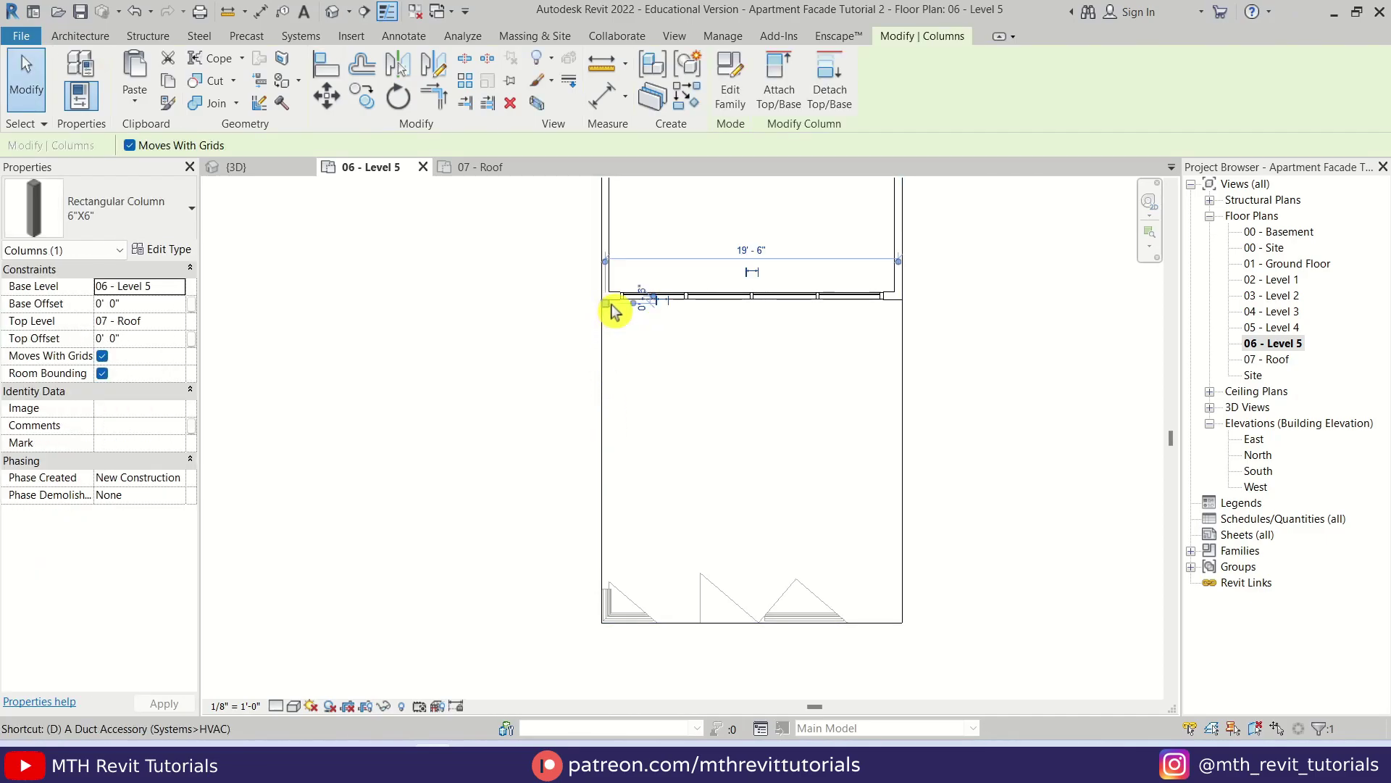
pyautogui.scroll(2, 755, 635)
pyautogui.click(752, 621)
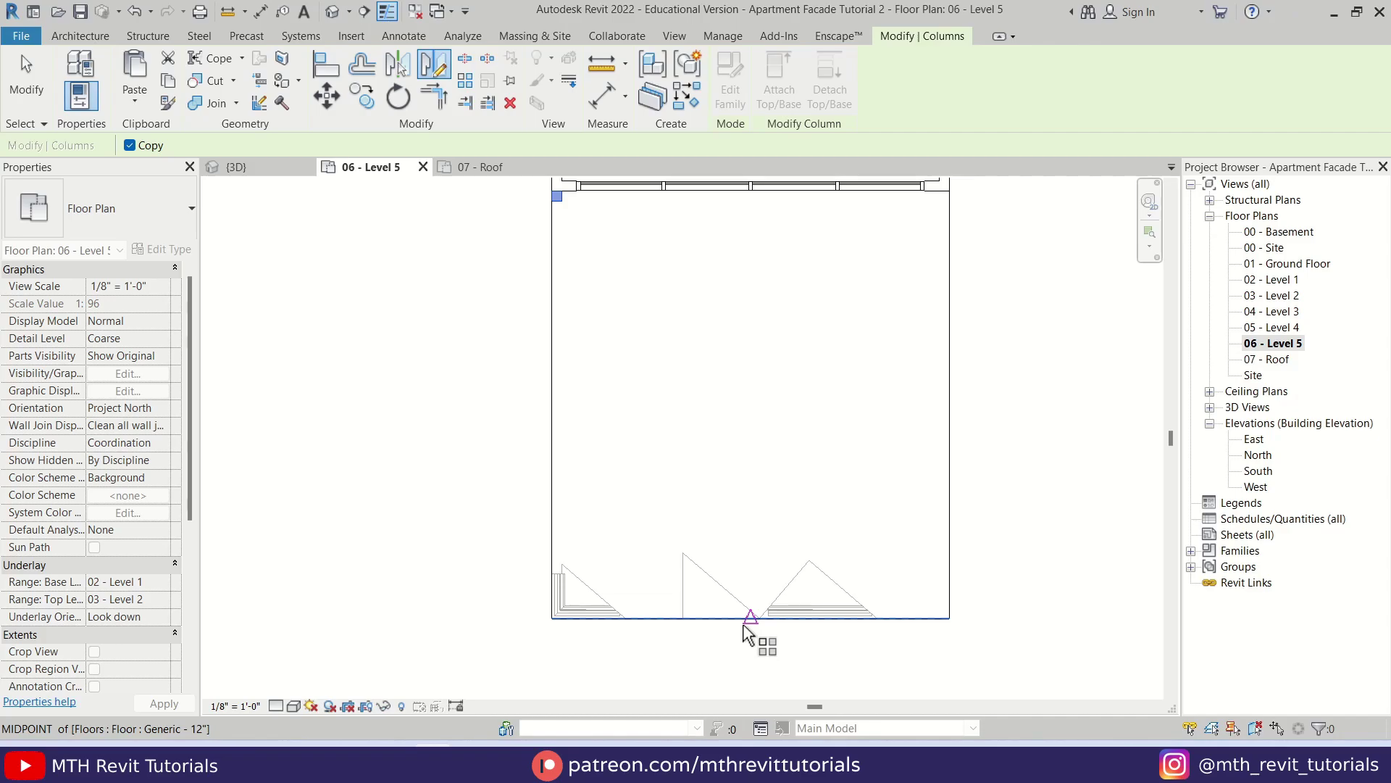
pyautogui.click(754, 396)
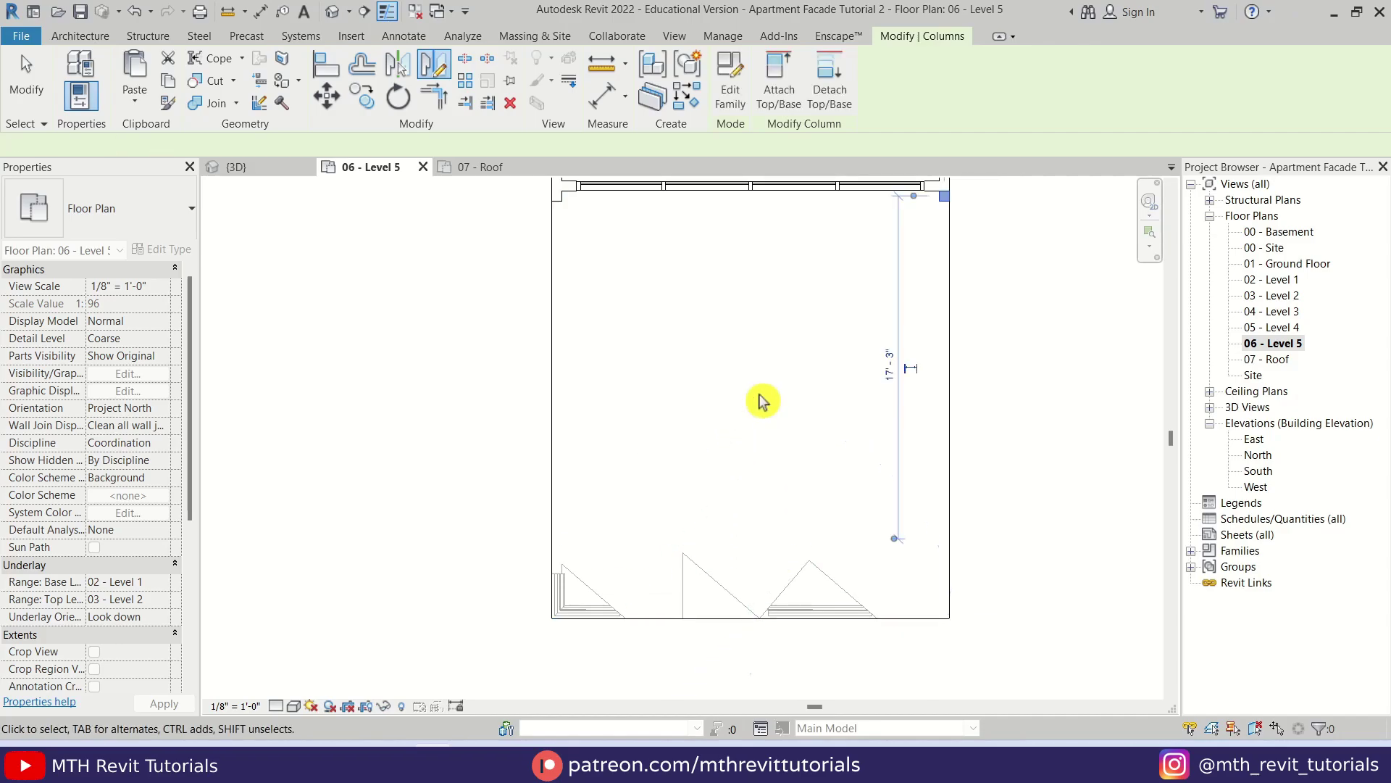
pyautogui.scroll(-1, 761, 400)
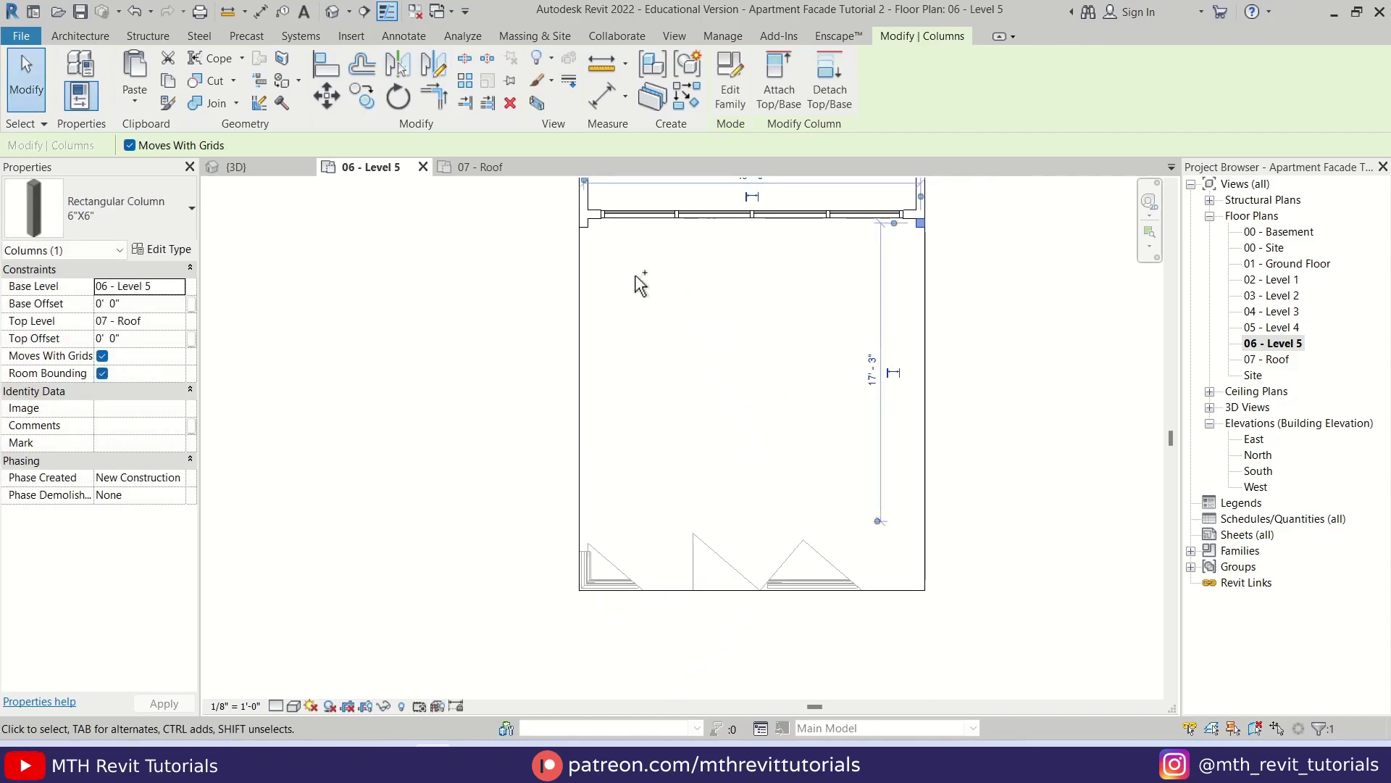
# Mirror both top columns across a horizontal axis toward the slab's bottom
pyautogui.keyDown('ctrl'); pyautogui.click(588, 226); pyautogui.keyUp('ctrl')
pyautogui.press('d')
pyautogui.press('m')
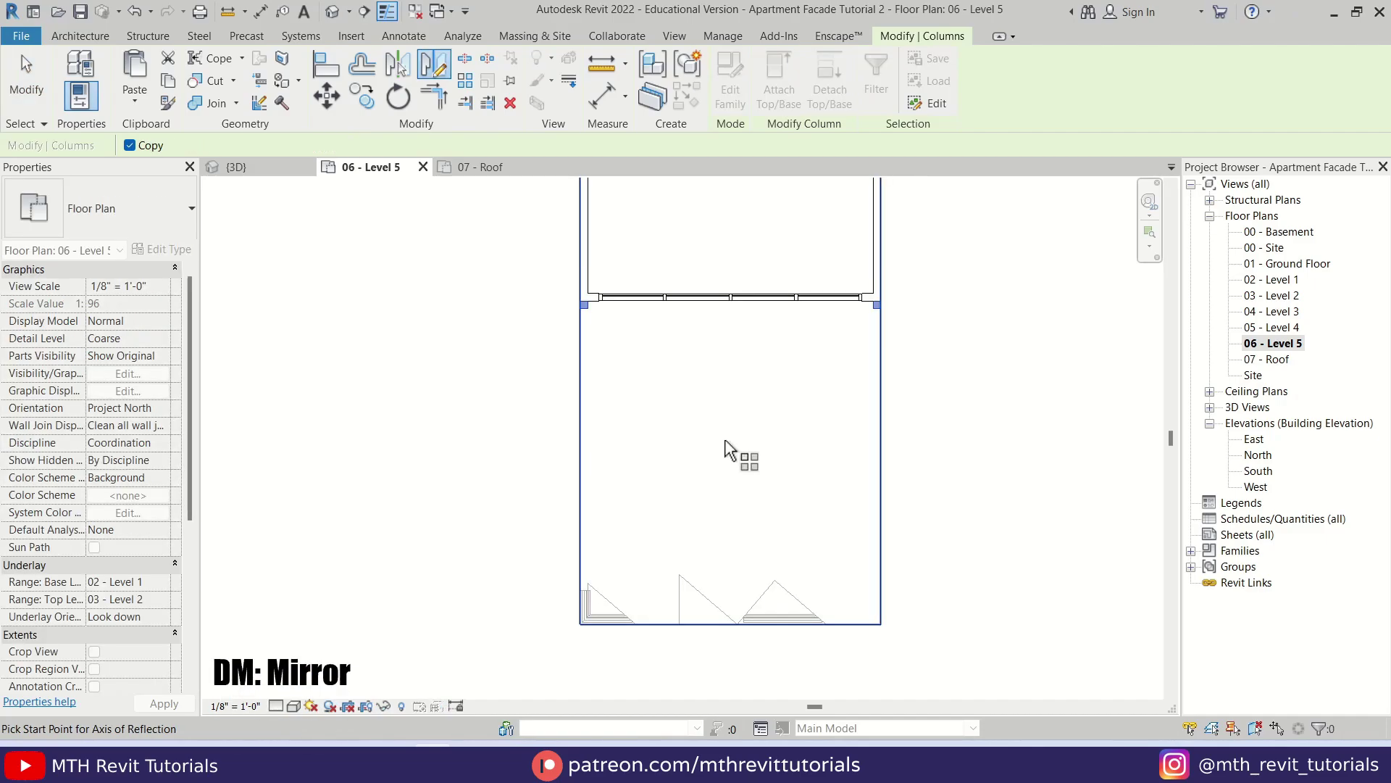
pyautogui.click(726, 428)
pyautogui.click(781, 428)
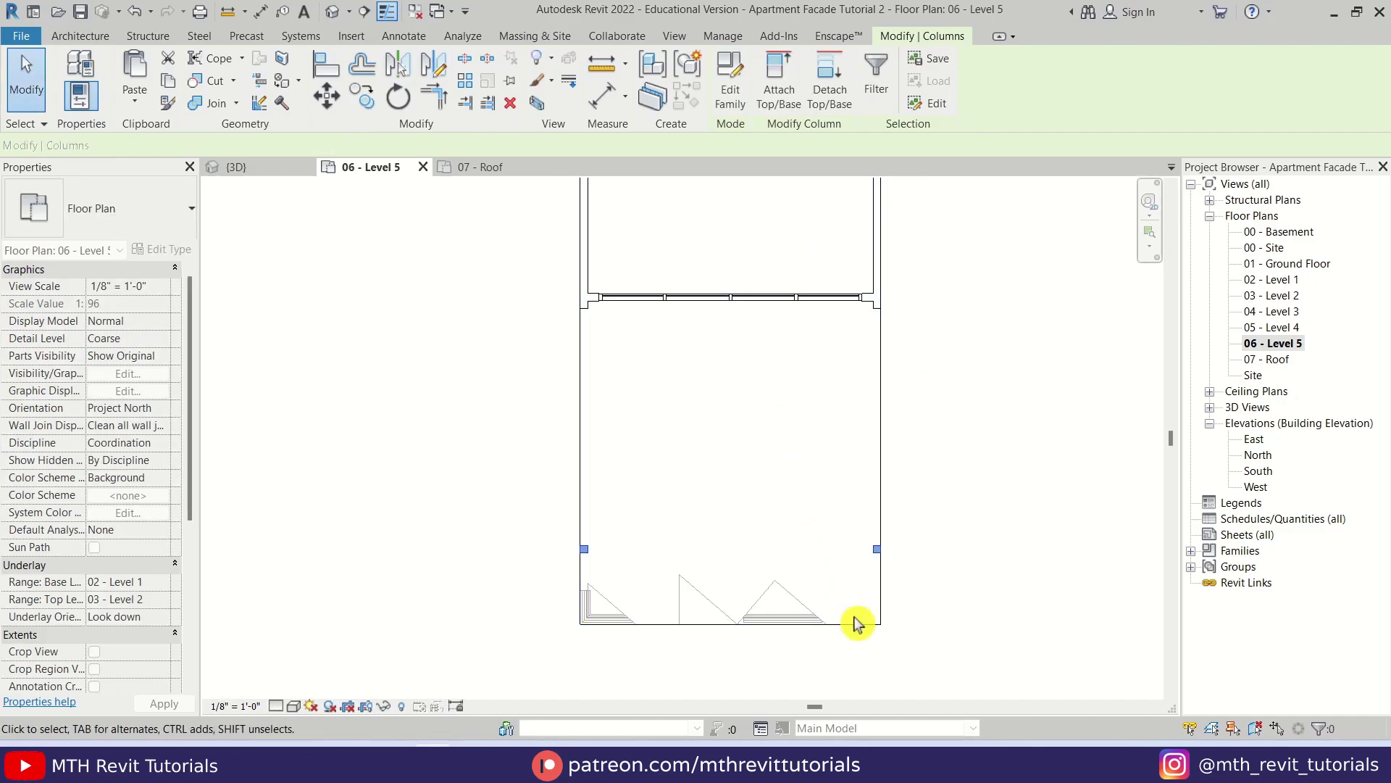
# Move the two mirrored columns onto the slab's bottom corners
pyautogui.scroll(2, 858, 623)
pyautogui.click(336, 101)
pyautogui.scroll(2, 892, 532)
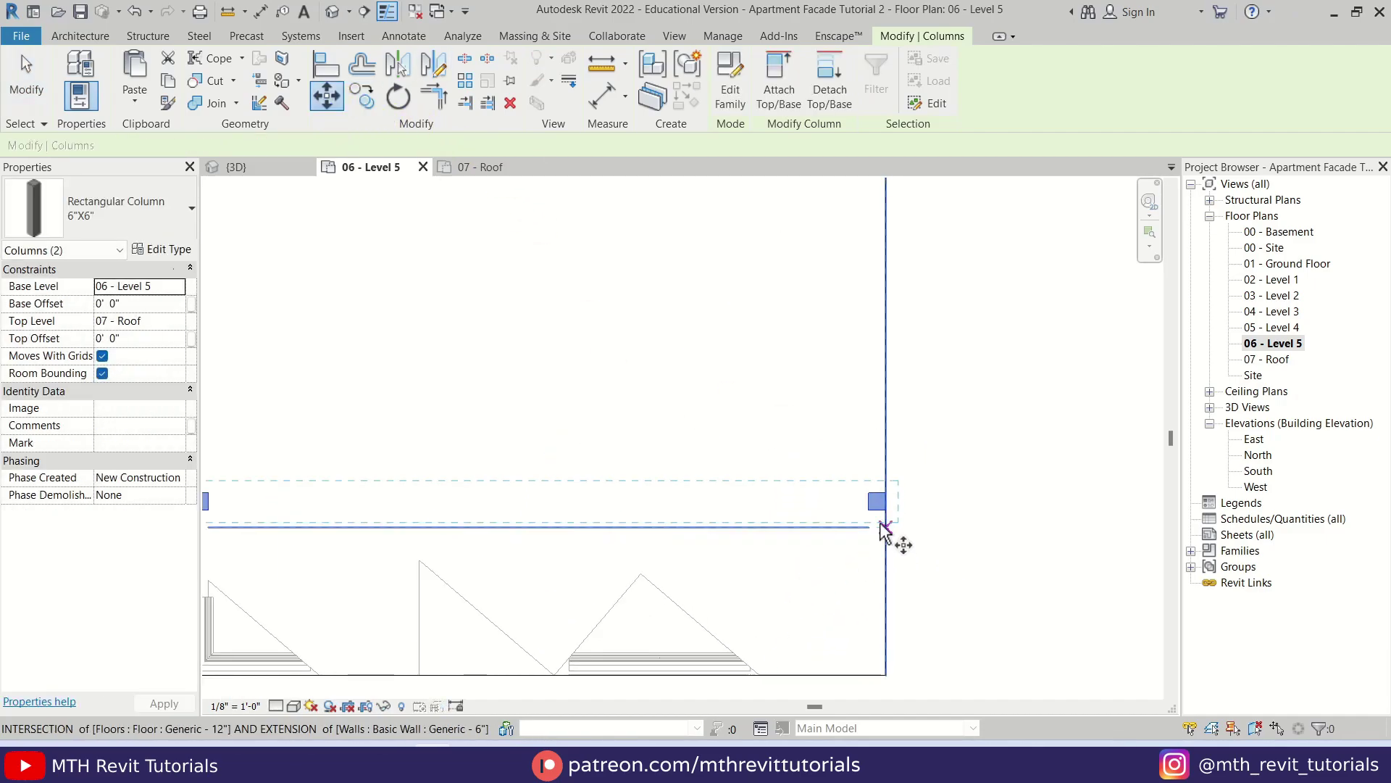
pyautogui.click(888, 516)
pyautogui.scroll(3, 891, 656)
pyautogui.click(879, 643)
pyautogui.click(239, 167)
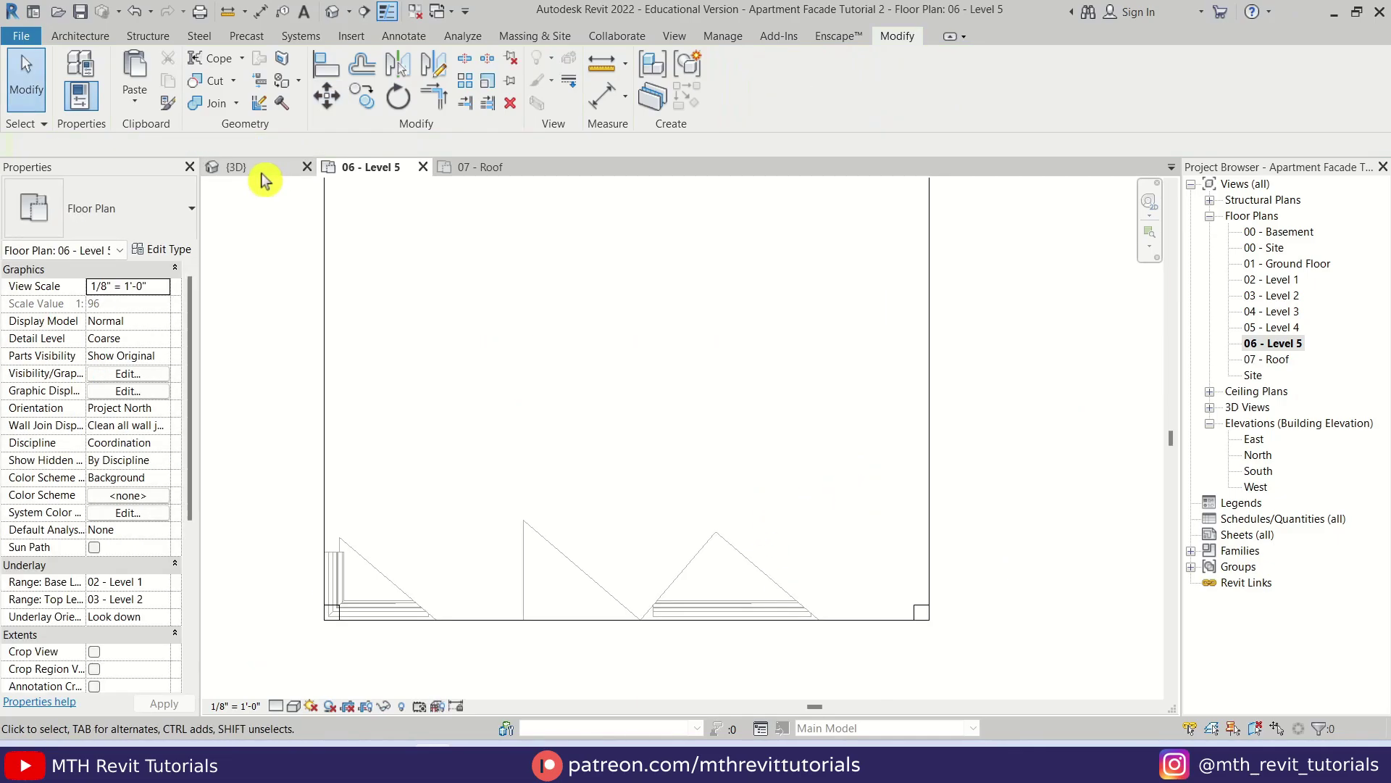
# Orbit the 3D view and start a Model In-Place component from the Architecture tab
pyautogui.scroll(-1, 605, 461)
pyautogui.keyDown('shift'); pyautogui.moveTo(605, 460); pyautogui.dragTo(572, 466, button='middle'); pyautogui.keyUp('shift')
pyautogui.scroll(1, 634, 377)
pyautogui.scroll(1, 597, 409)
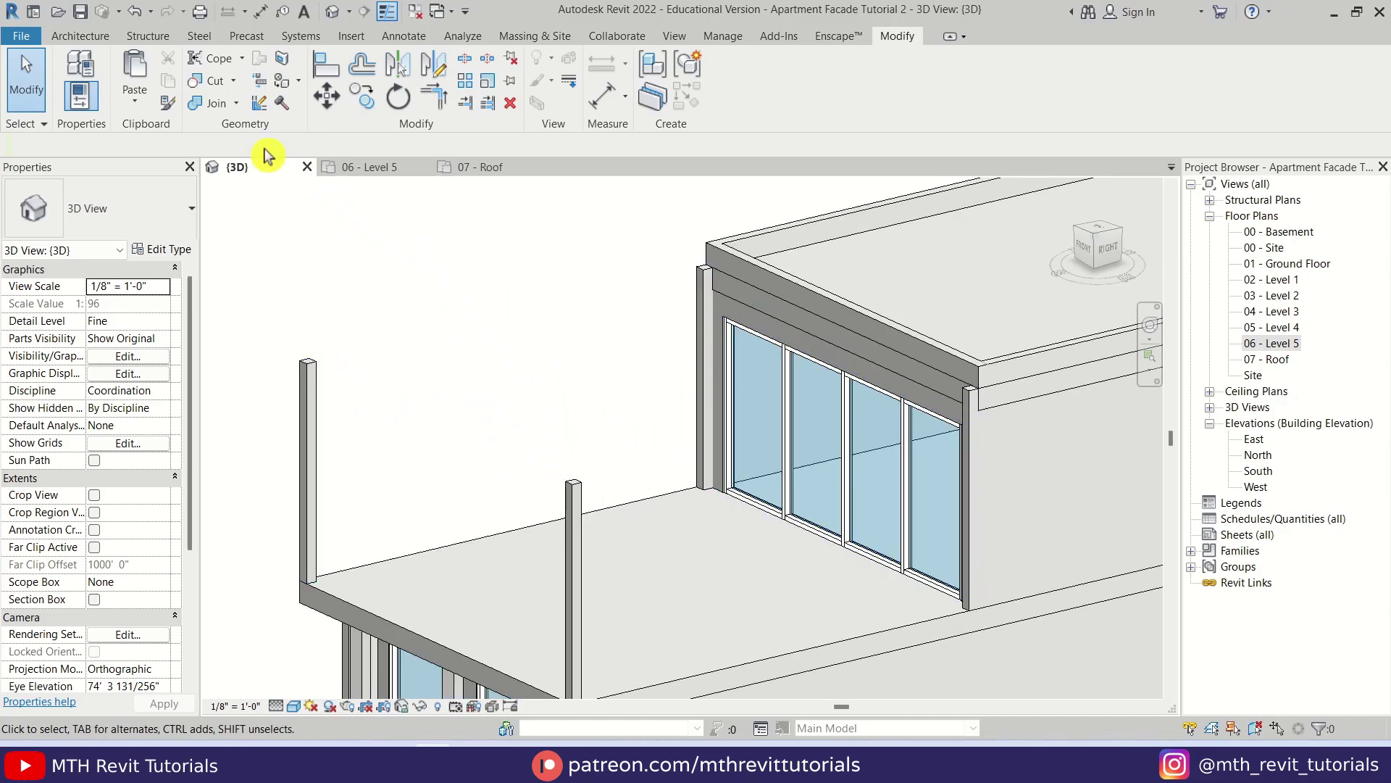
pyautogui.click(83, 37)
pyautogui.click(213, 100)
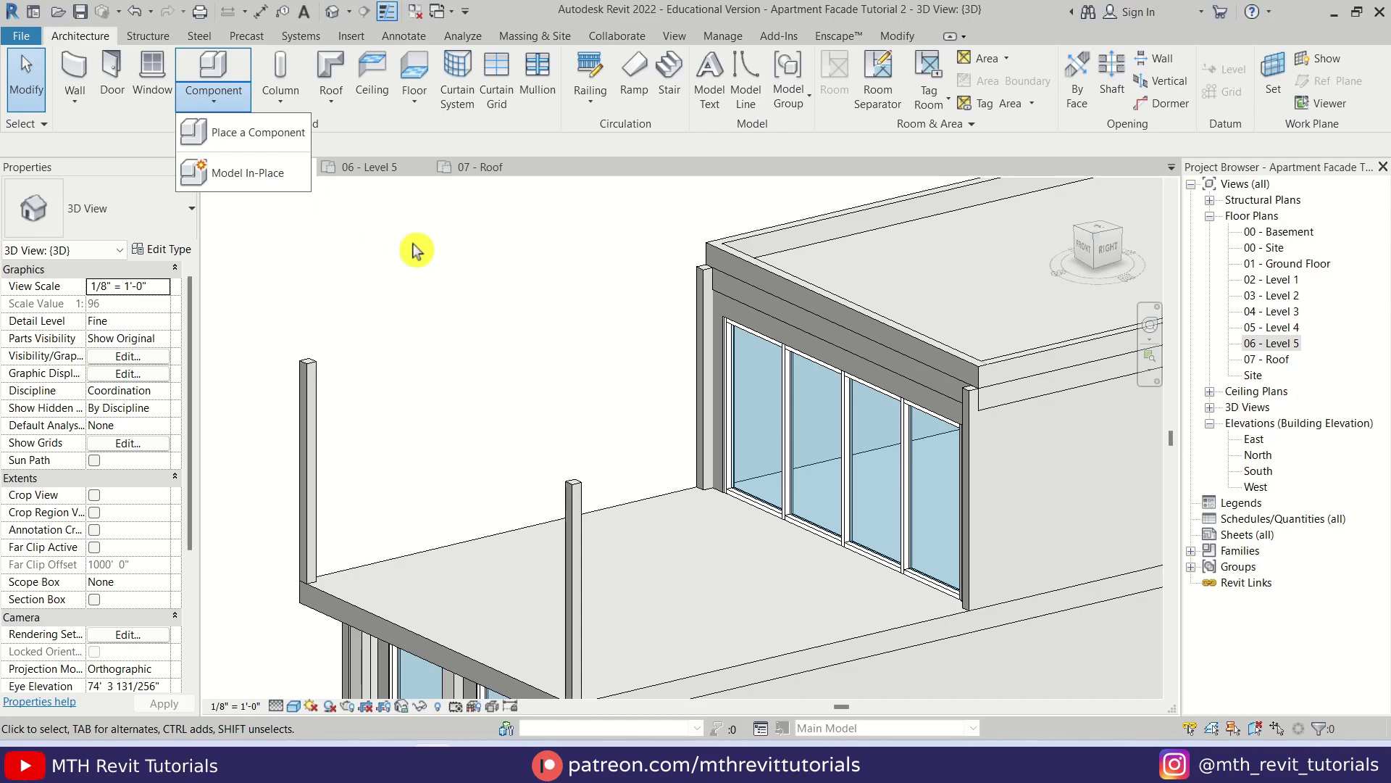
pyautogui.click(298, 178)
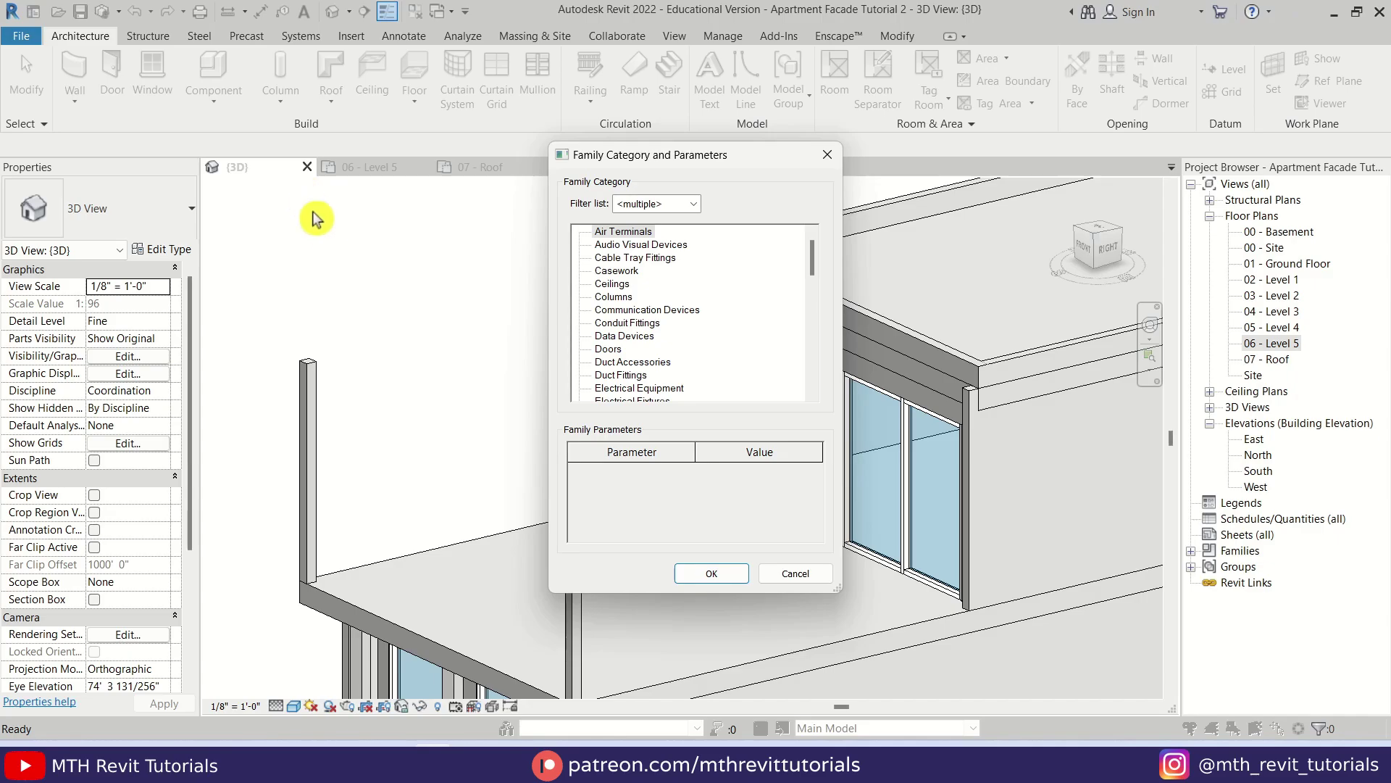
# Accept Generic Models as the category with the default name, then begin a Sweep
pyautogui.scroll(-1, 637, 375)
pyautogui.scroll(-3, 649, 378)
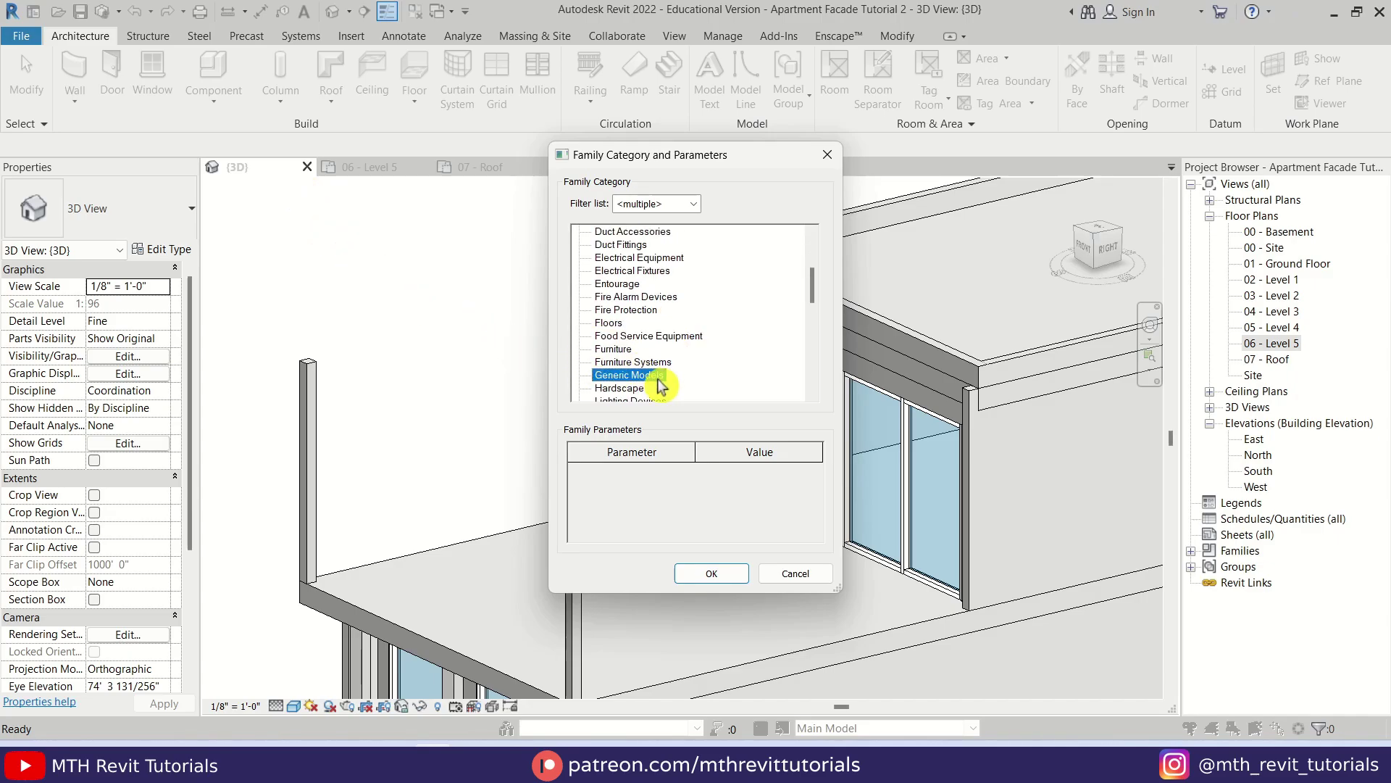
pyautogui.click(714, 574)
pyautogui.click(697, 409)
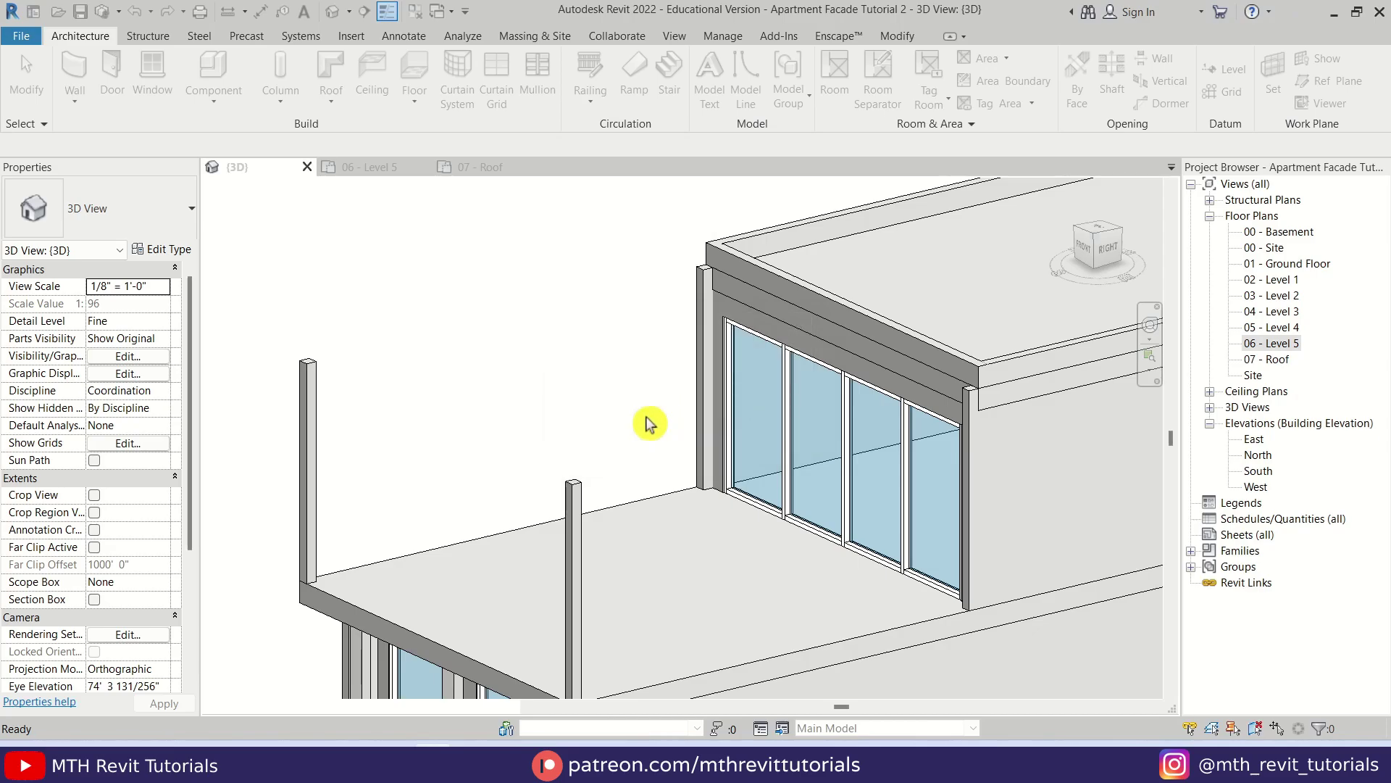
pyautogui.click(288, 91)
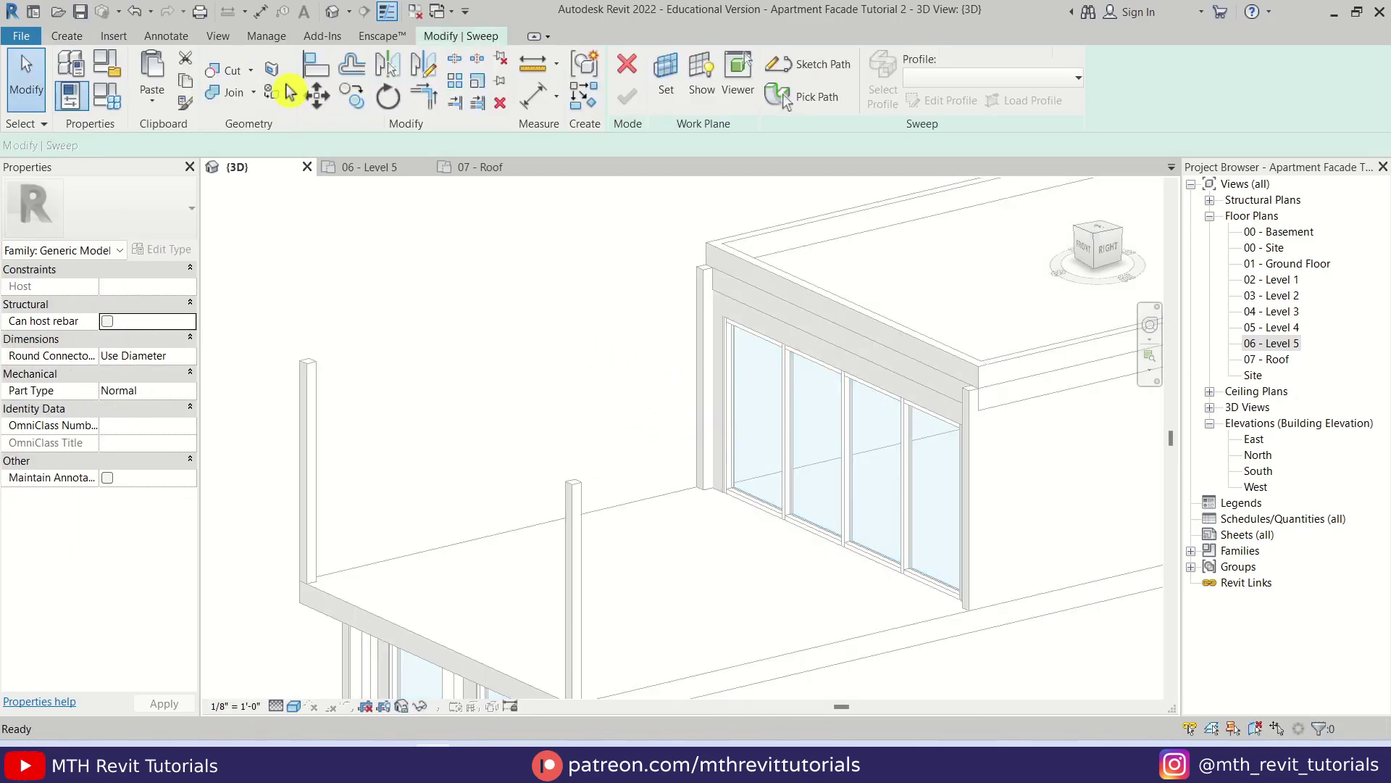
# On the Level 5 plan, sketch a rectangular sweep path from column corner to opposite slab corner
pyautogui.click(1274, 345)
pyautogui.doubleClick(1274, 345)
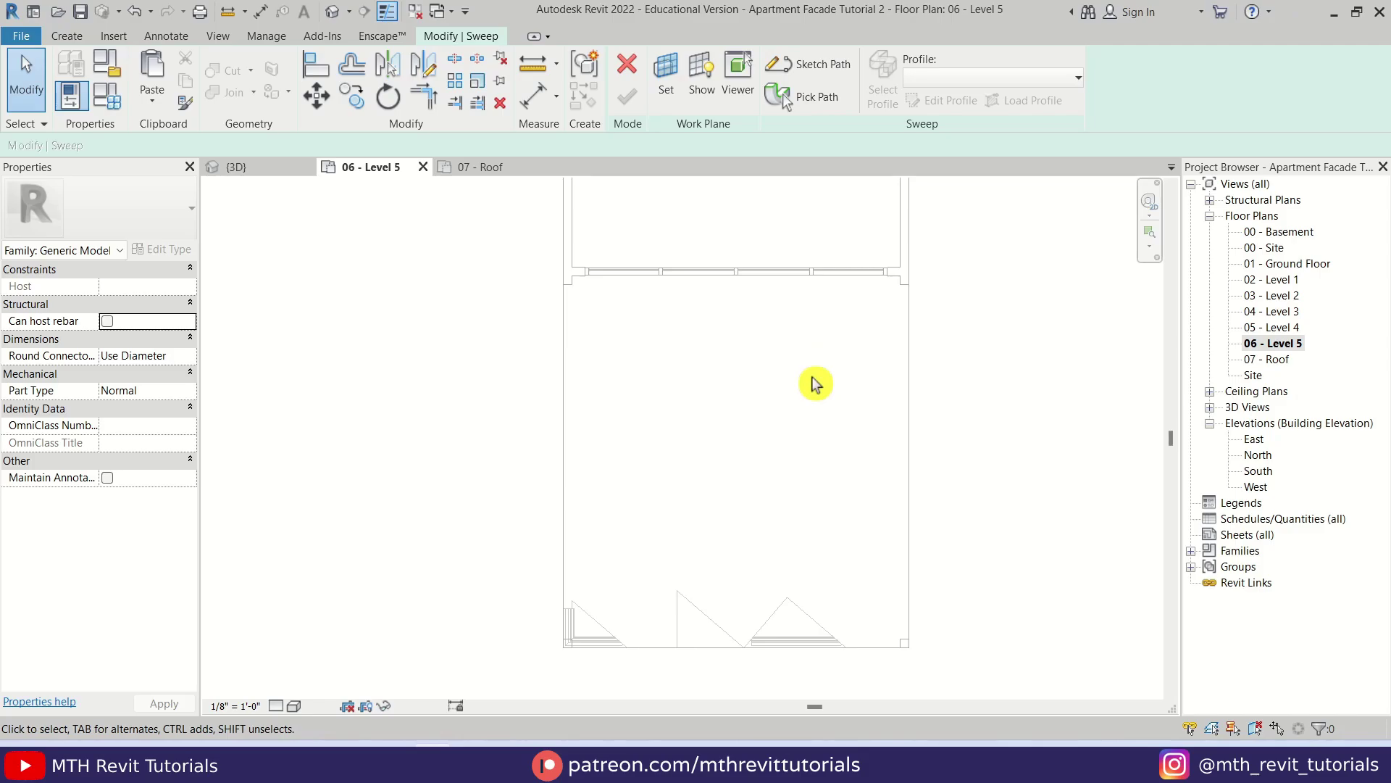
pyautogui.click(827, 75)
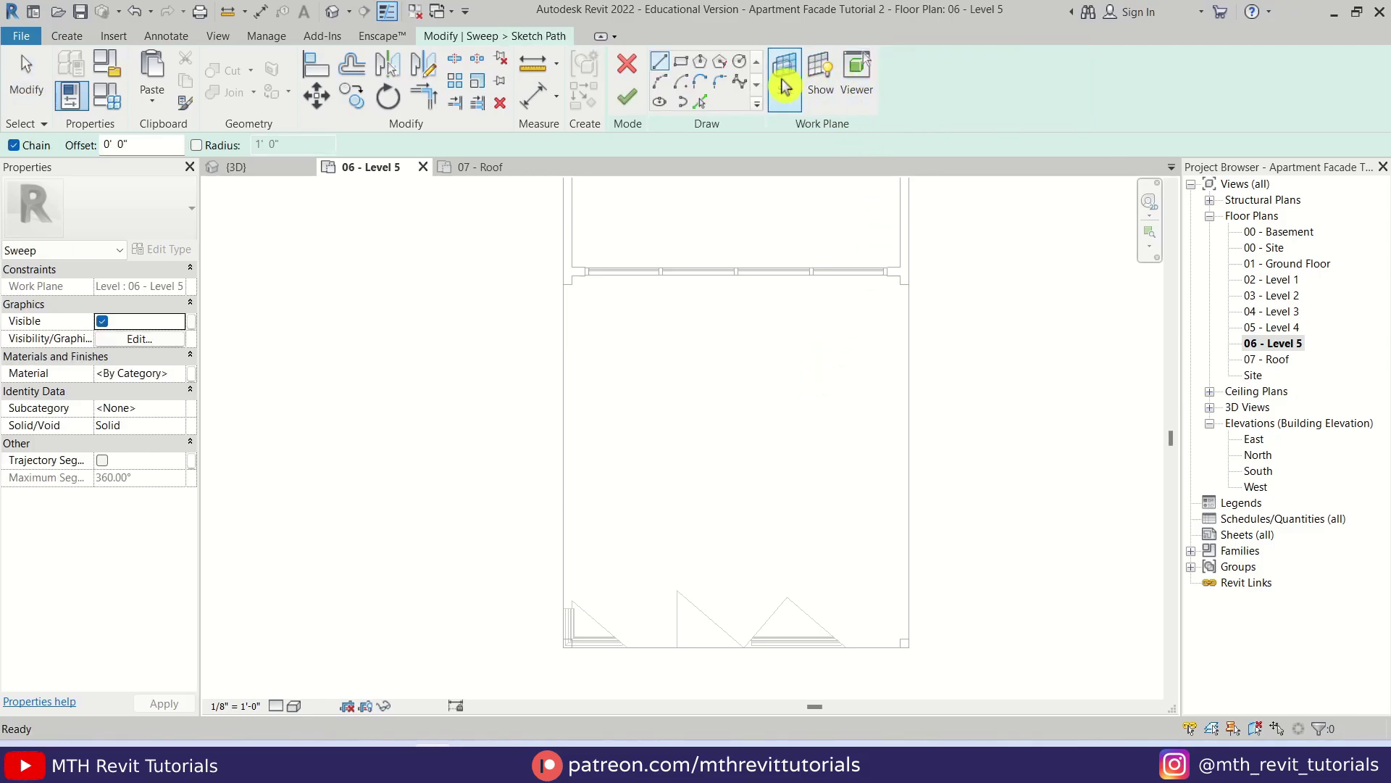
pyautogui.click(685, 63)
pyautogui.scroll(2, 909, 319)
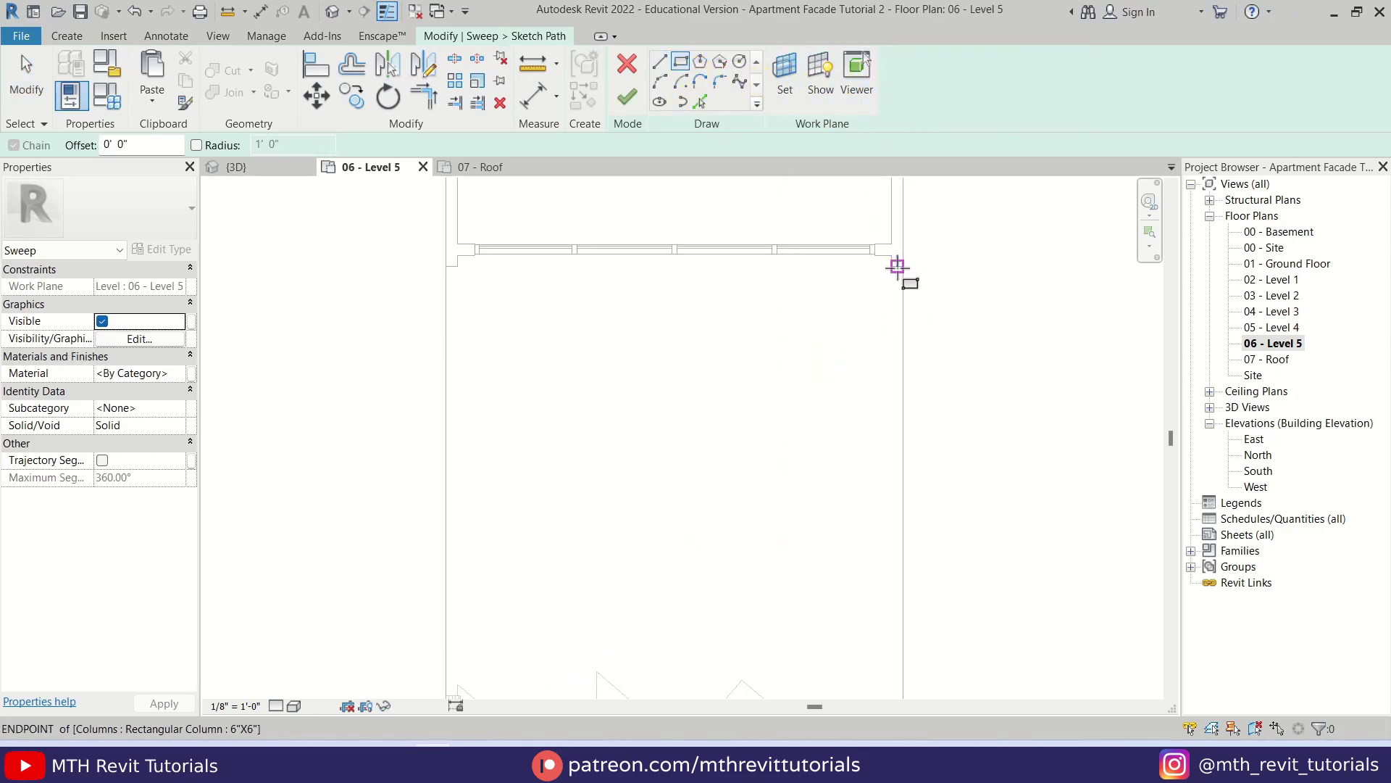
pyautogui.click(903, 267)
pyautogui.scroll(-2, 784, 339)
pyautogui.scroll(4, 567, 591)
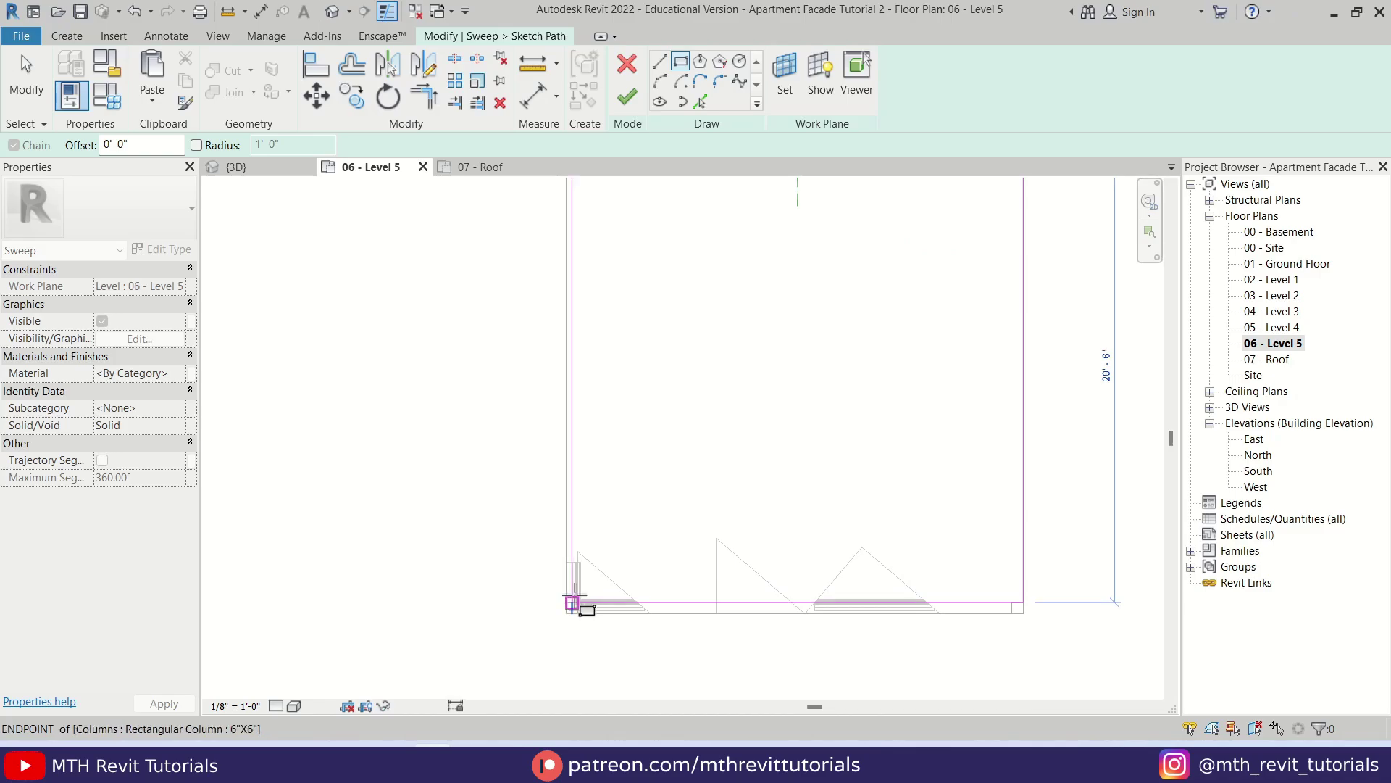
pyautogui.click(559, 627)
pyautogui.scroll(-3, 561, 641)
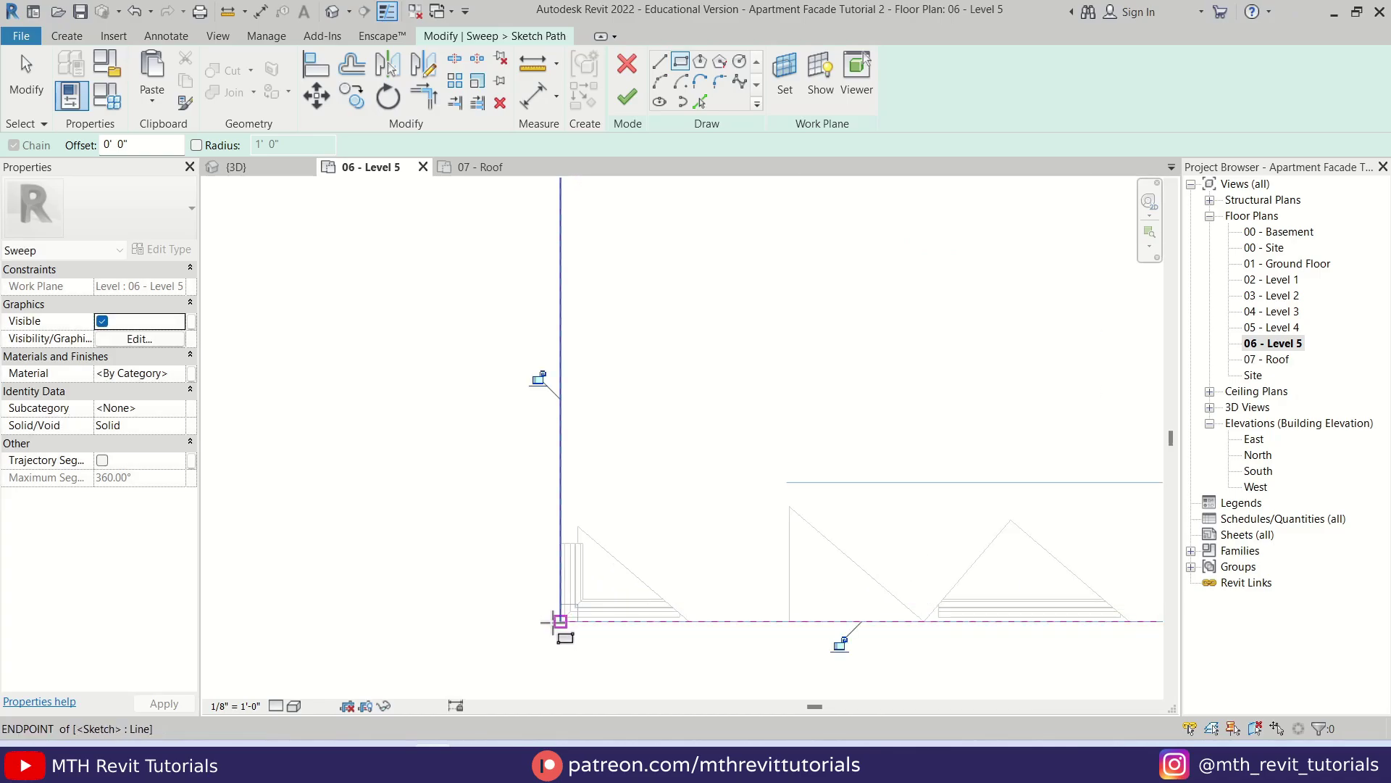
pyautogui.press('Escape')
pyautogui.press('Escape')
# Back in 3D, bring the slab and profile plane into view and finish the path
pyautogui.click(338, 17)
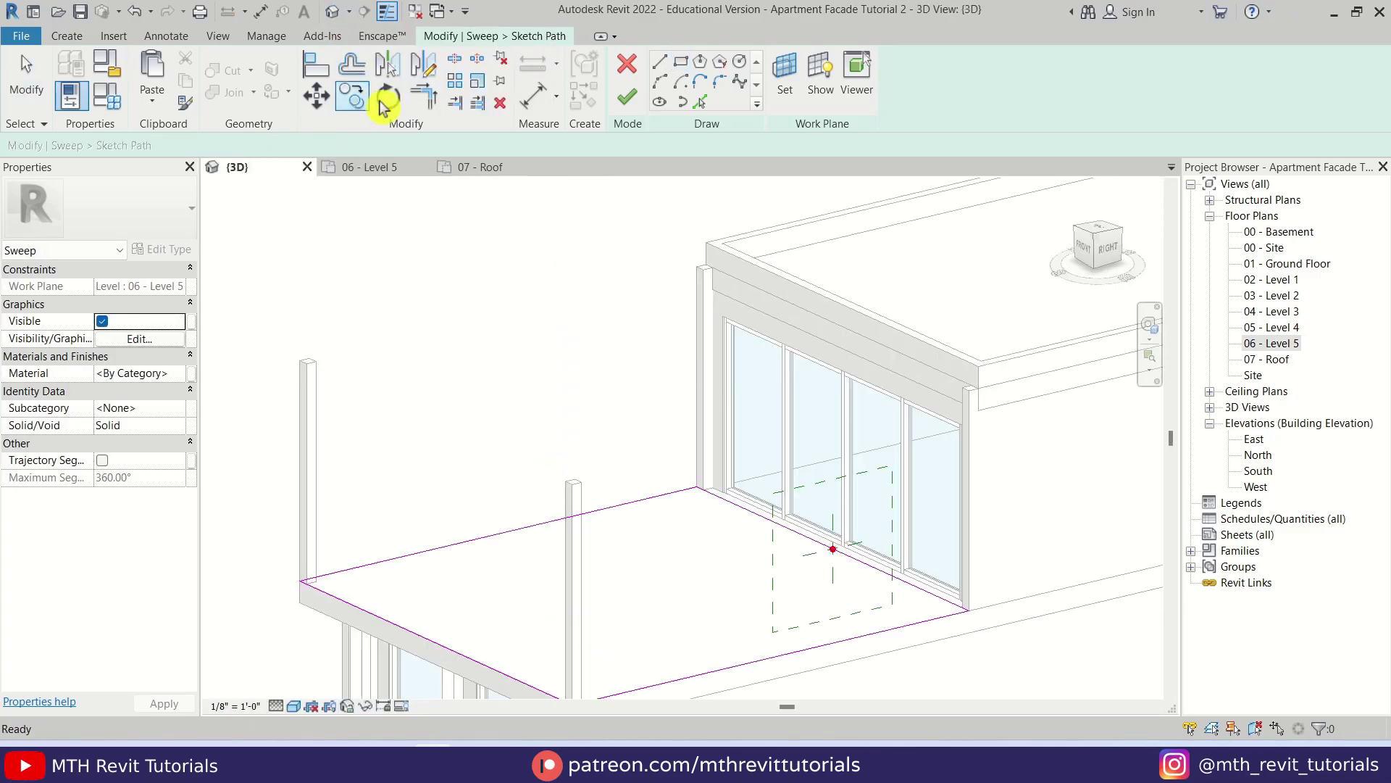
pyautogui.scroll(1, 580, 413)
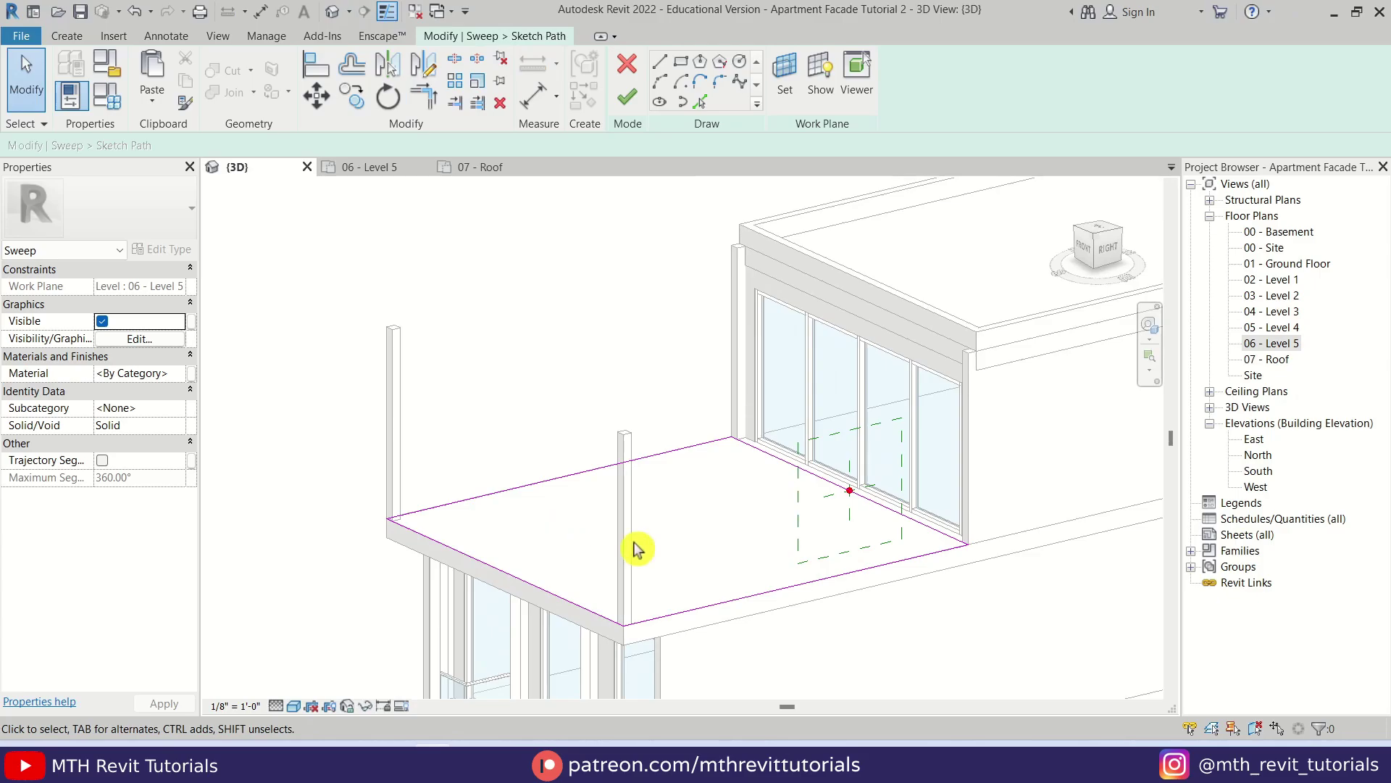
pyautogui.scroll(2, 732, 432)
pyautogui.moveTo(689, 497); pyautogui.dragTo(719, 460, button='middle')
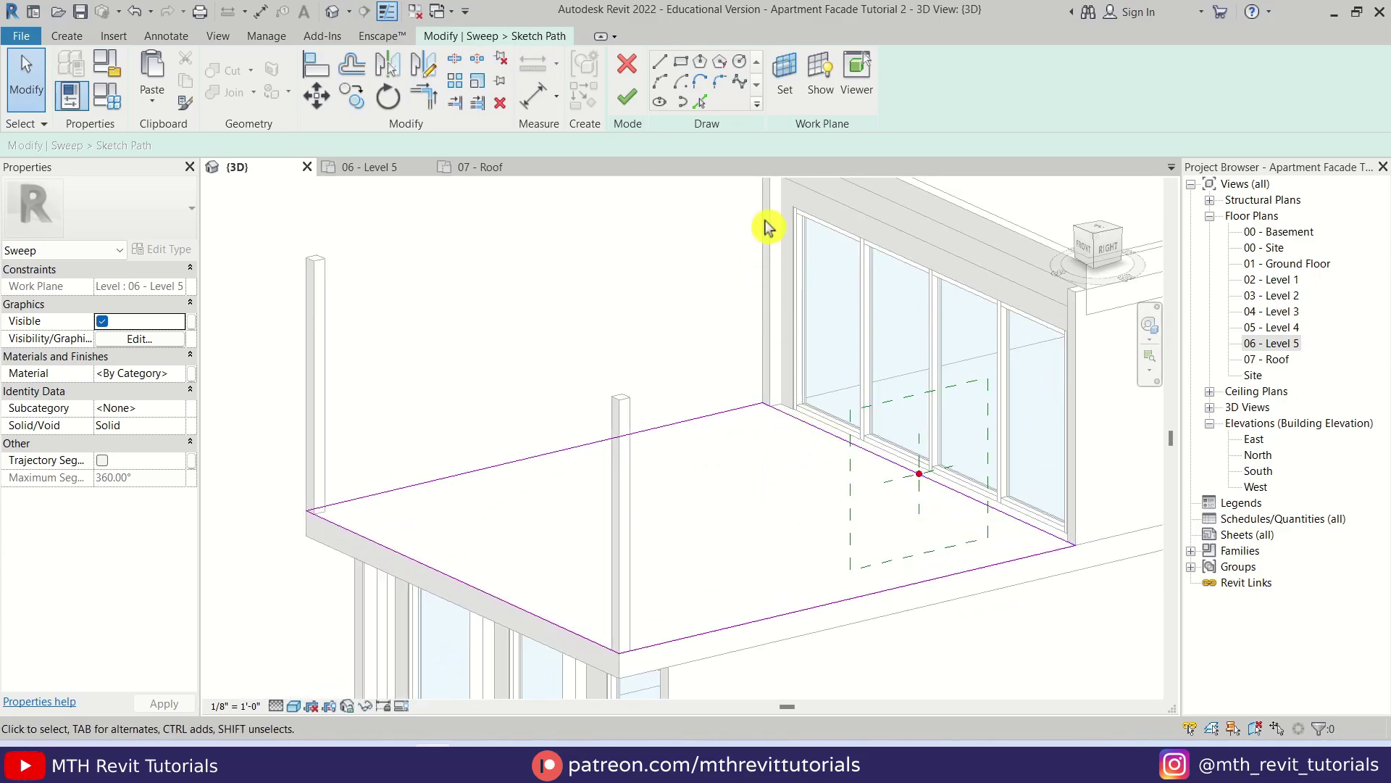
pyautogui.moveTo(766, 304); pyautogui.dragTo(770, 391, button='middle')
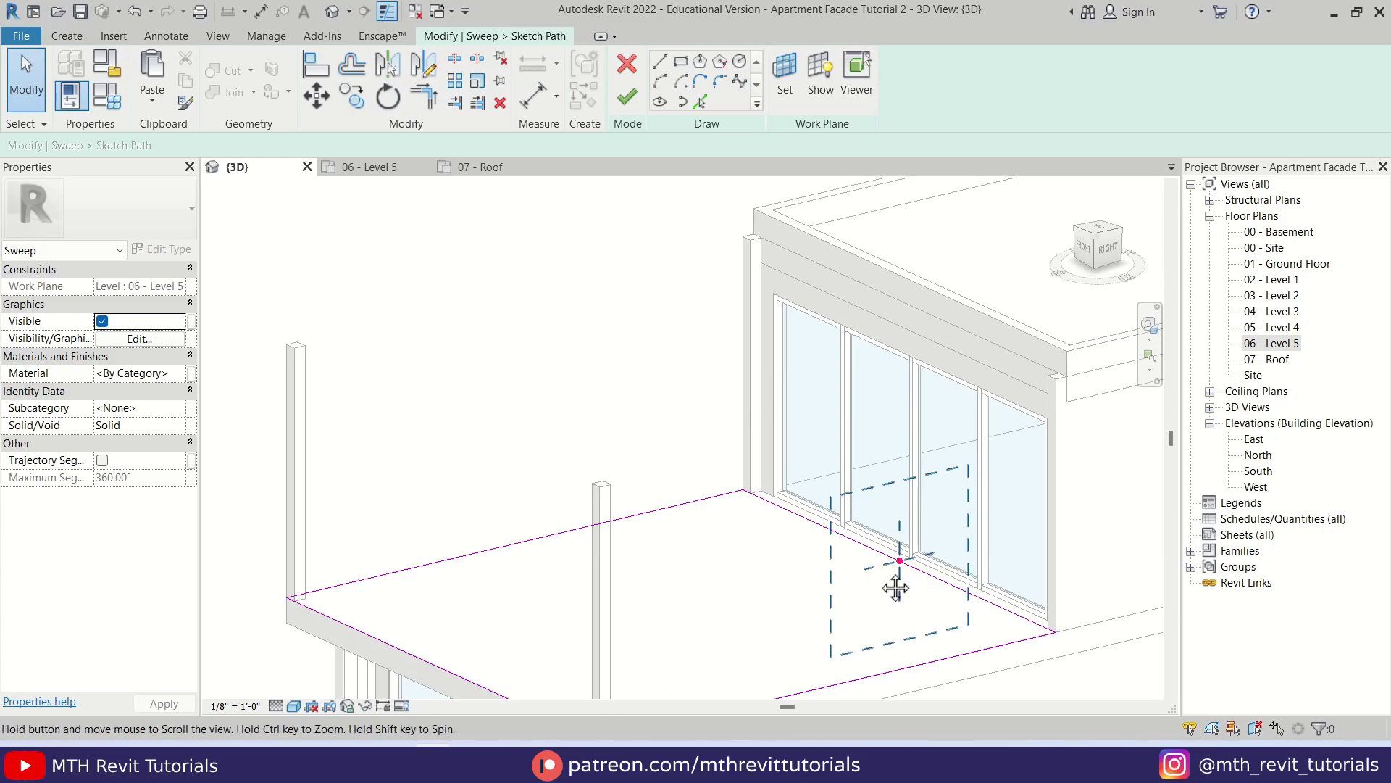
pyautogui.scroll(4, 888, 539)
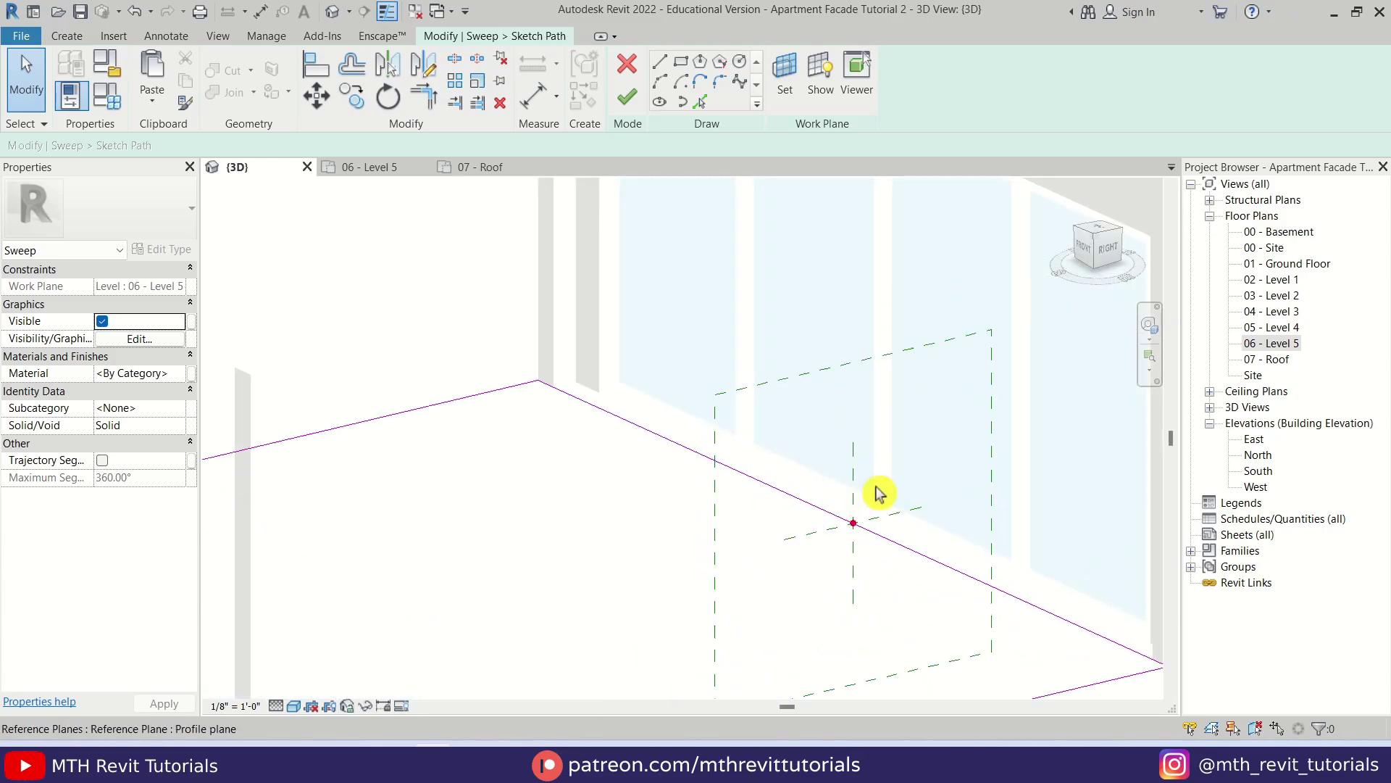
pyautogui.click(629, 105)
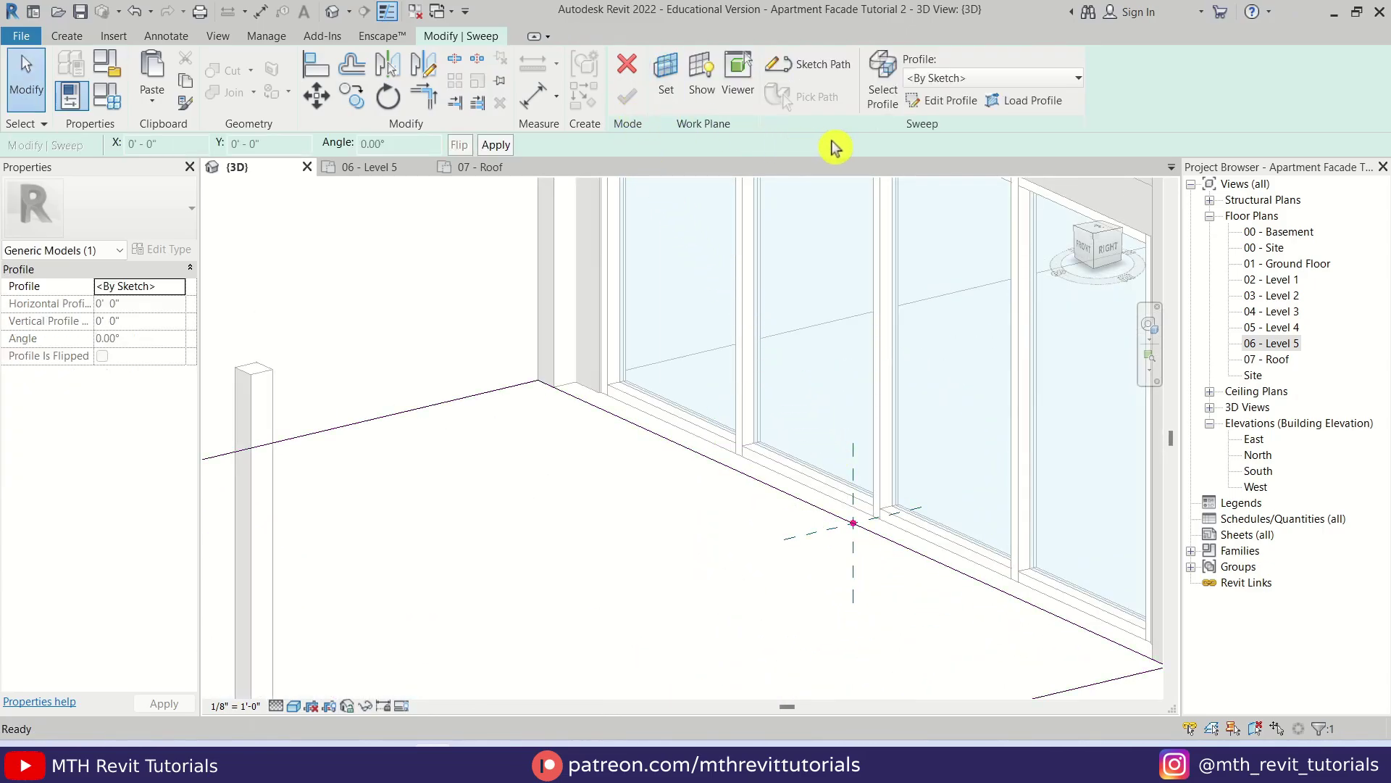
# Draw the profile's upper lines: 10" up, 4" across the top, 2" down, then back left
pyautogui.click(942, 102)
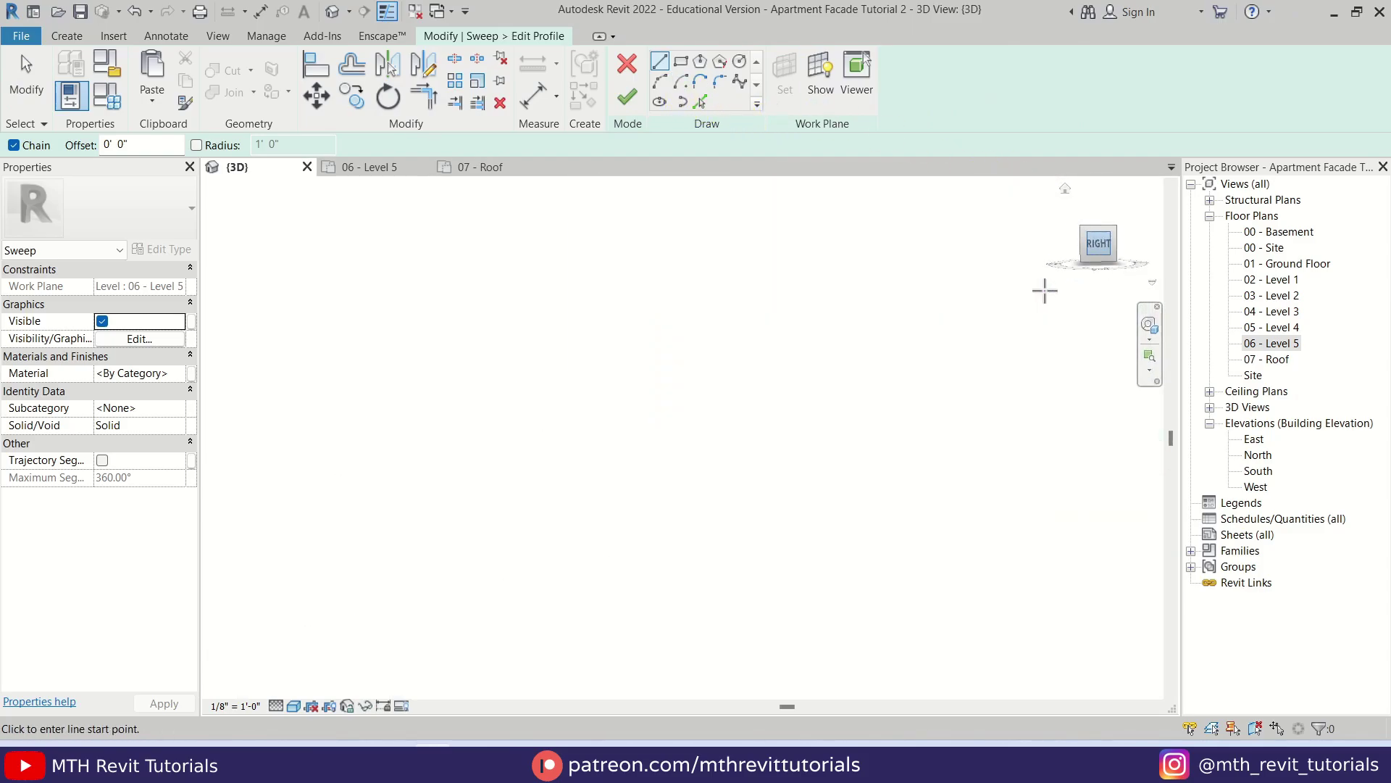
pyautogui.middleClick(874, 341)
pyautogui.middleClick(874, 342)
pyautogui.scroll(12, 634, 347)
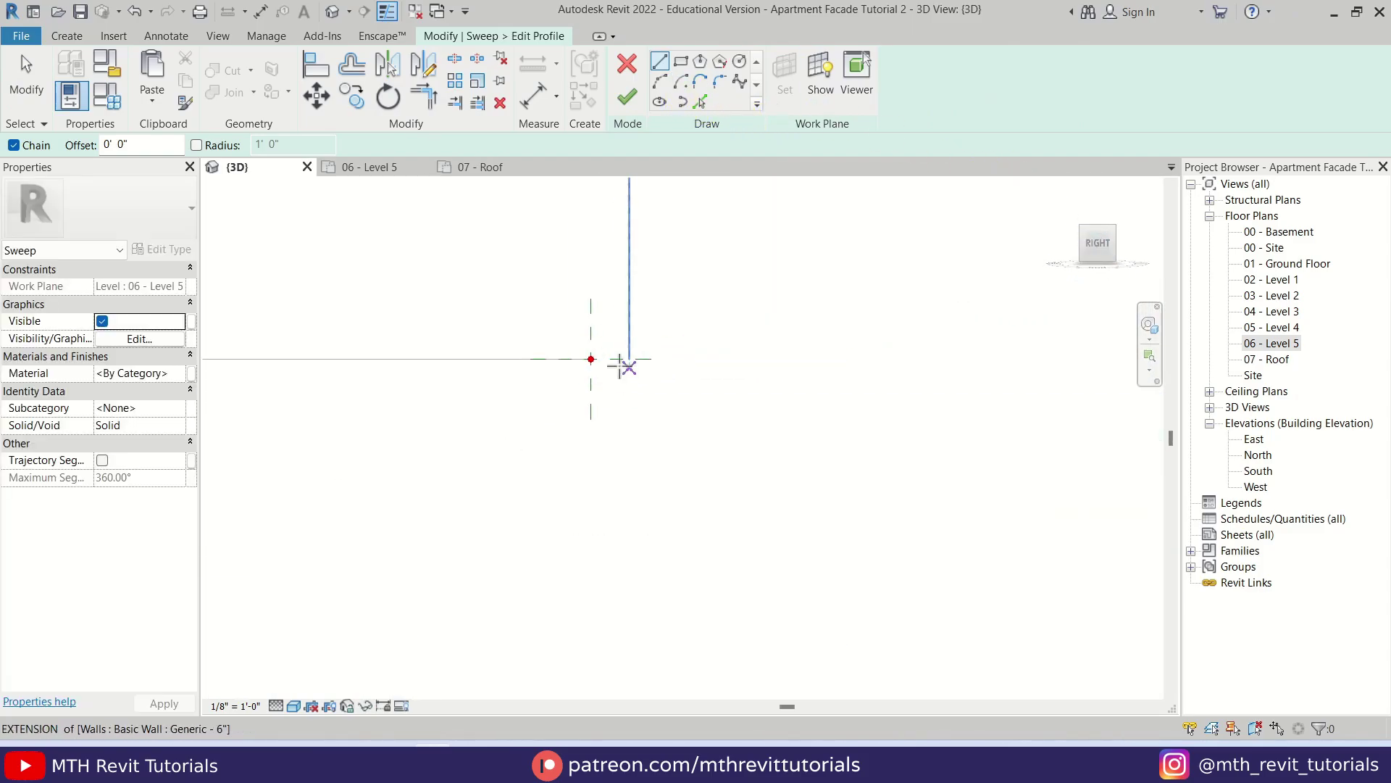
pyautogui.moveTo(599, 355); pyautogui.dragTo(643, 472, button='middle')
pyautogui.click(615, 473)
pyautogui.click(614, 417)
pyautogui.scroll(2, 635, 424)
pyautogui.click(635, 406)
pyautogui.click(635, 429)
pyautogui.scroll(1, 617, 429)
pyautogui.click(611, 429)
pyautogui.press('Escape')
pyautogui.press('Escape')
# Draw the profile's lower lines: a 4" bottom segment, 2" up, then leftward
pyautogui.click(661, 62)
pyautogui.click(581, 549)
pyautogui.click(642, 550)
pyautogui.click(641, 519)
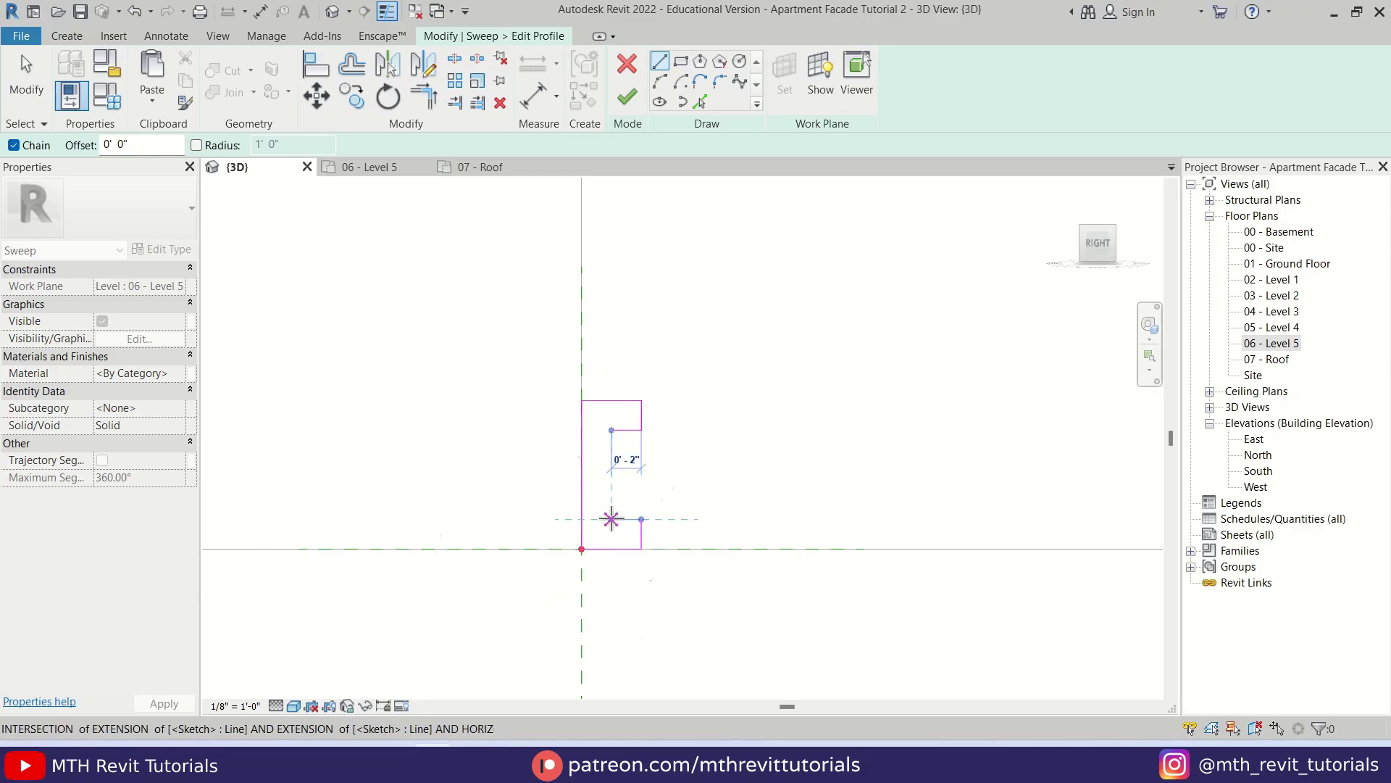
pyautogui.press('Escape')
pyautogui.press('Escape')
pyautogui.scroll(-3, 599, 320)
# Move all eight profile lines onto the reference point and finish the profile and sweep
pyautogui.moveTo(554, 290)
pyautogui.mouseDown()
pyautogui.moveTo(658, 398)
pyautogui.moveTo(700, 467)
pyautogui.mouseUp()
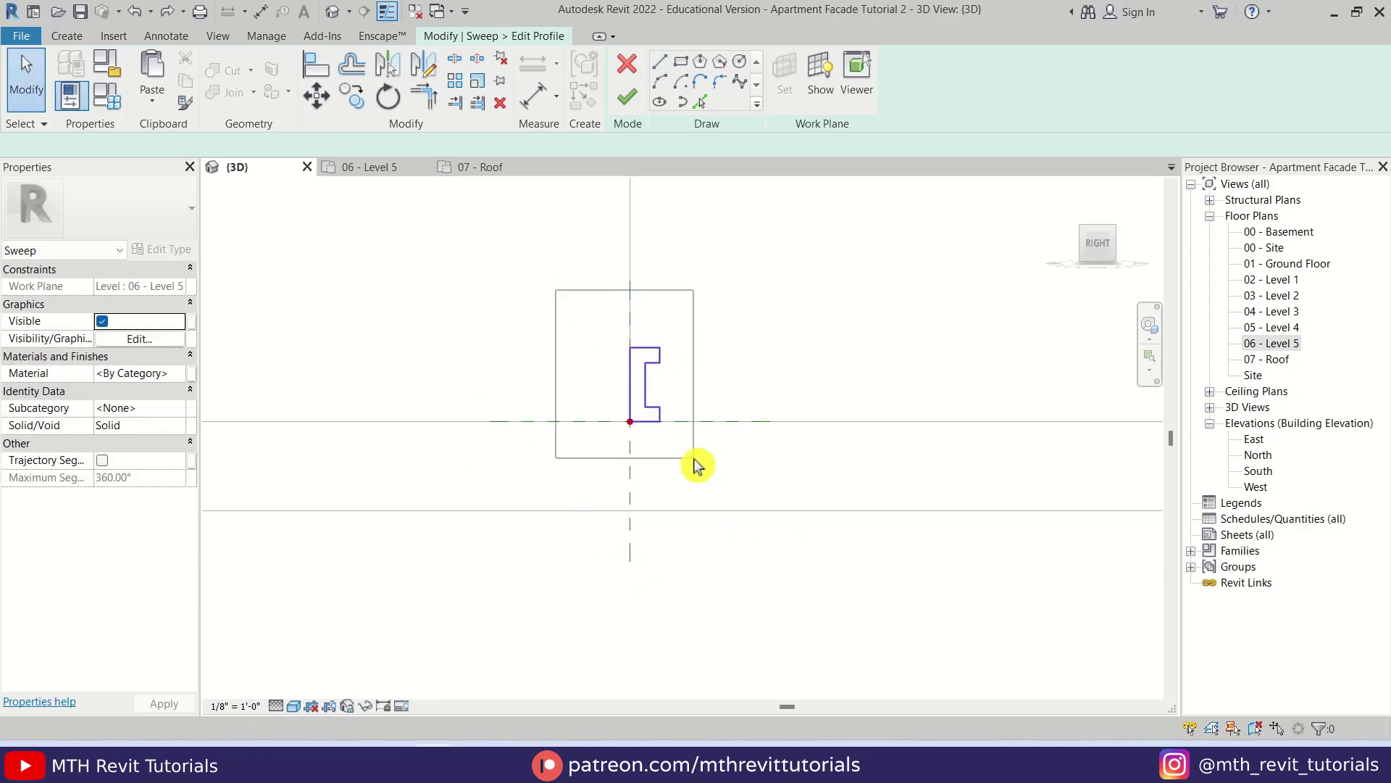
pyautogui.click(330, 98)
pyautogui.scroll(2, 684, 409)
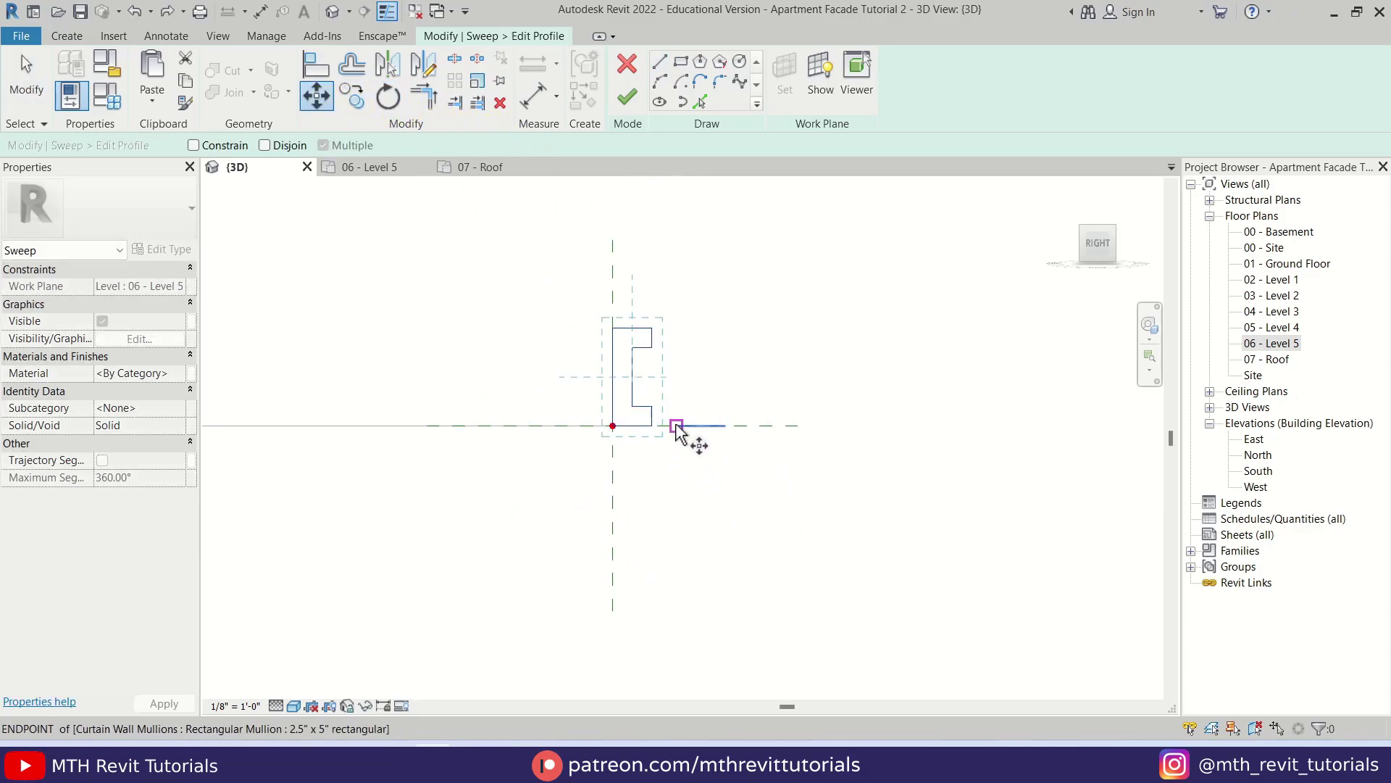
pyautogui.click(612, 426)
pyautogui.scroll(1, 638, 445)
pyautogui.click(662, 451)
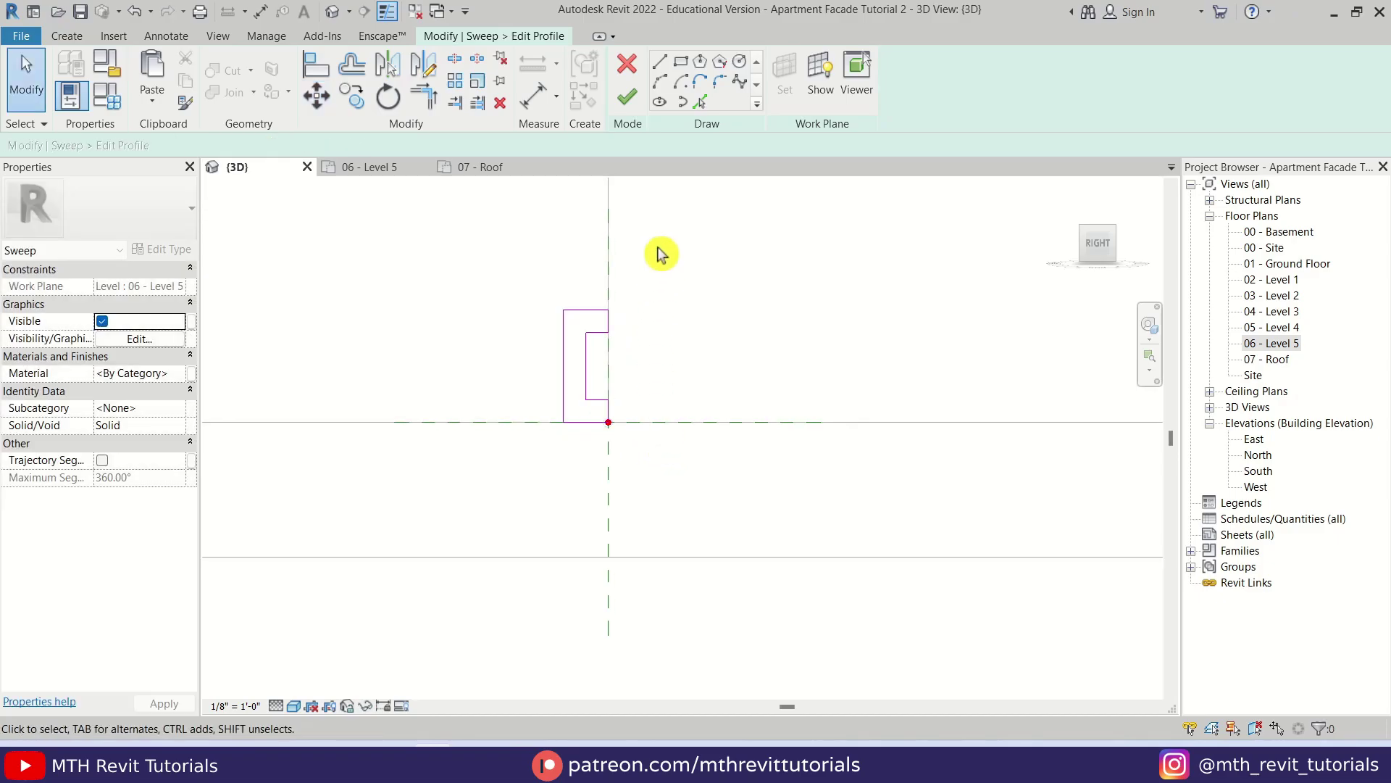
pyautogui.click(627, 97)
pyautogui.click(625, 97)
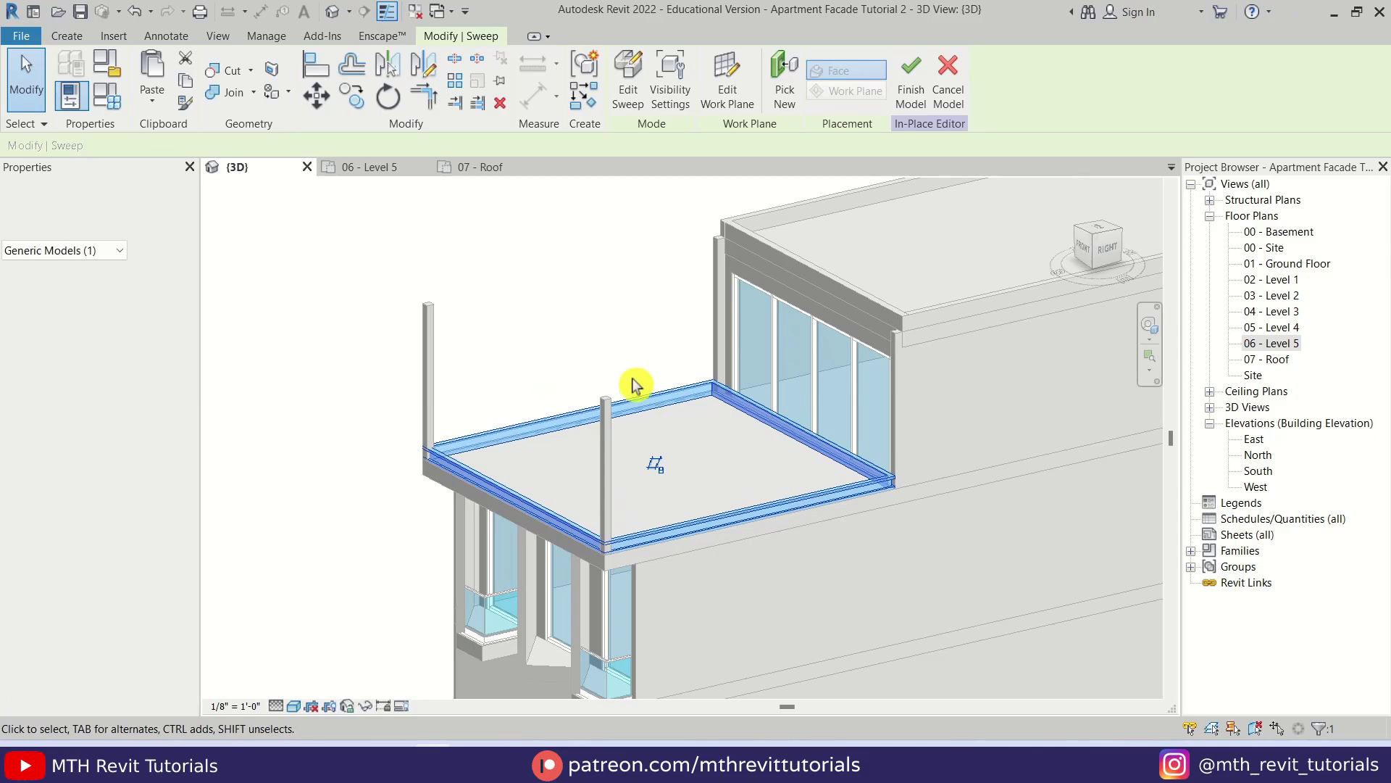
# From the RIGHT view, move the sweep up 10'-0" from the column base to its top
pyautogui.scroll(3, 574, 426)
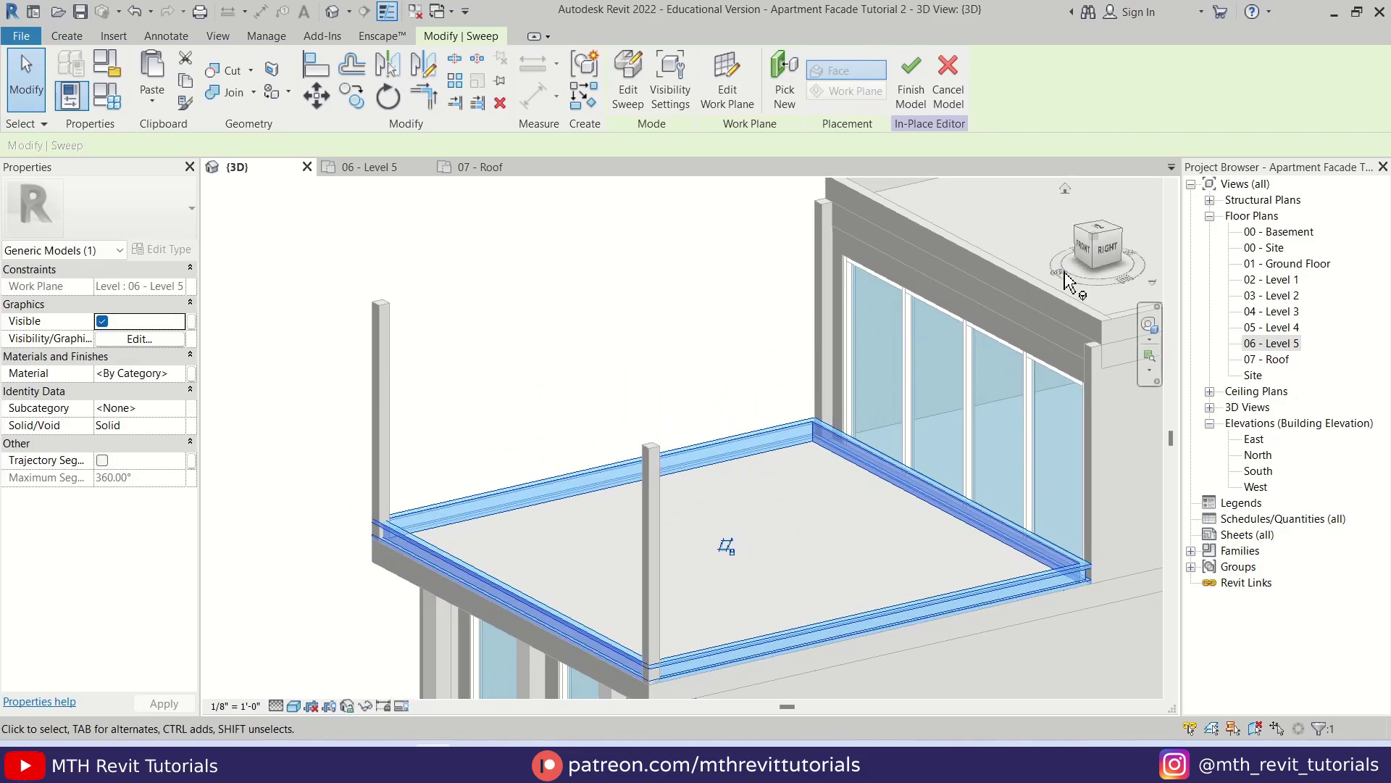
pyautogui.click(1106, 250)
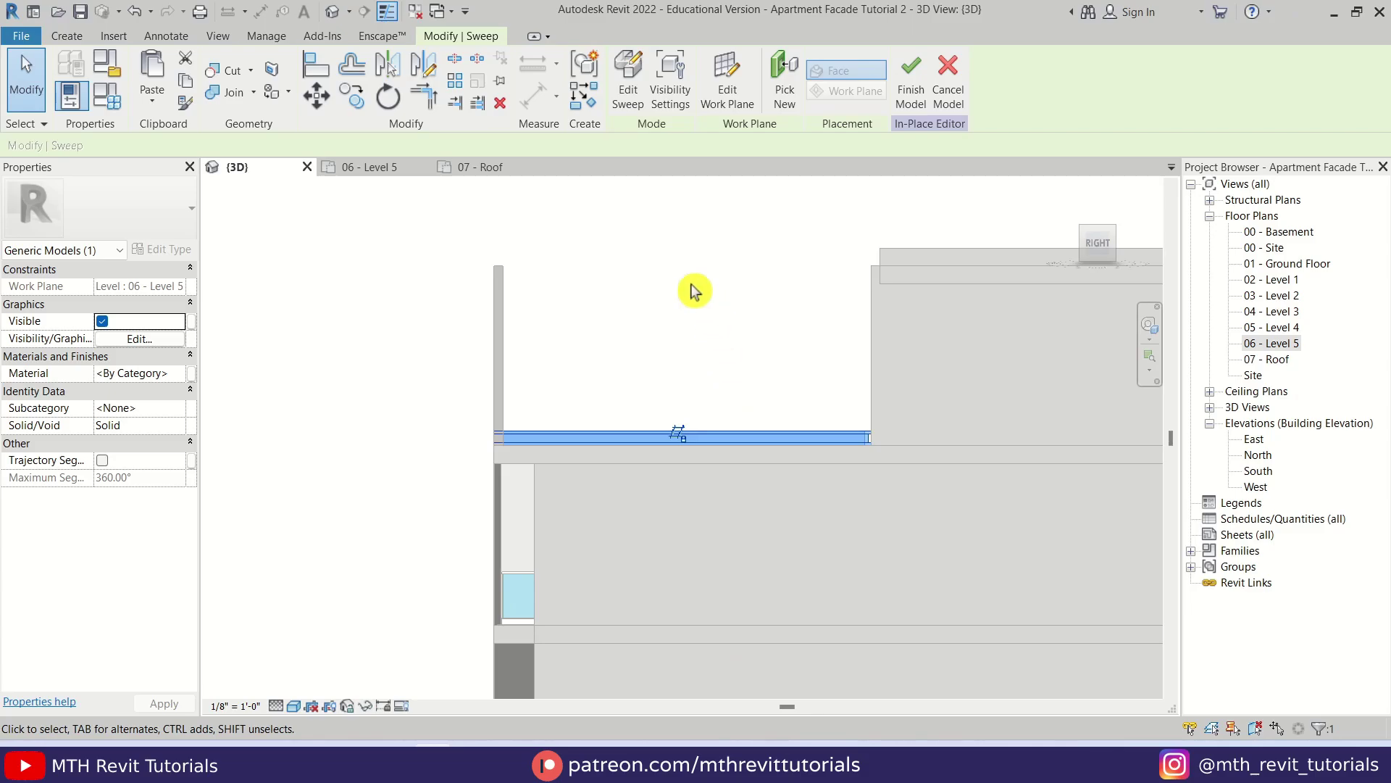
pyautogui.click(315, 98)
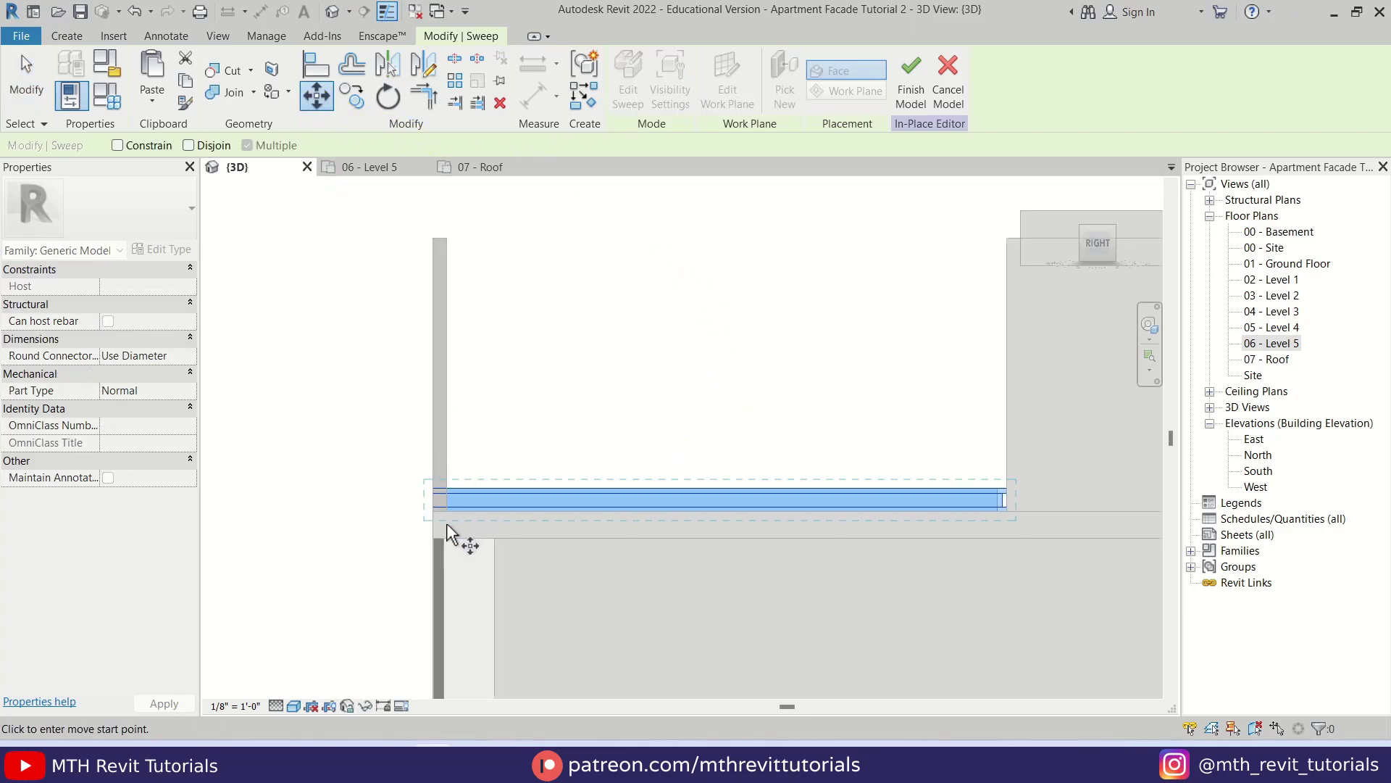
pyautogui.click(447, 511)
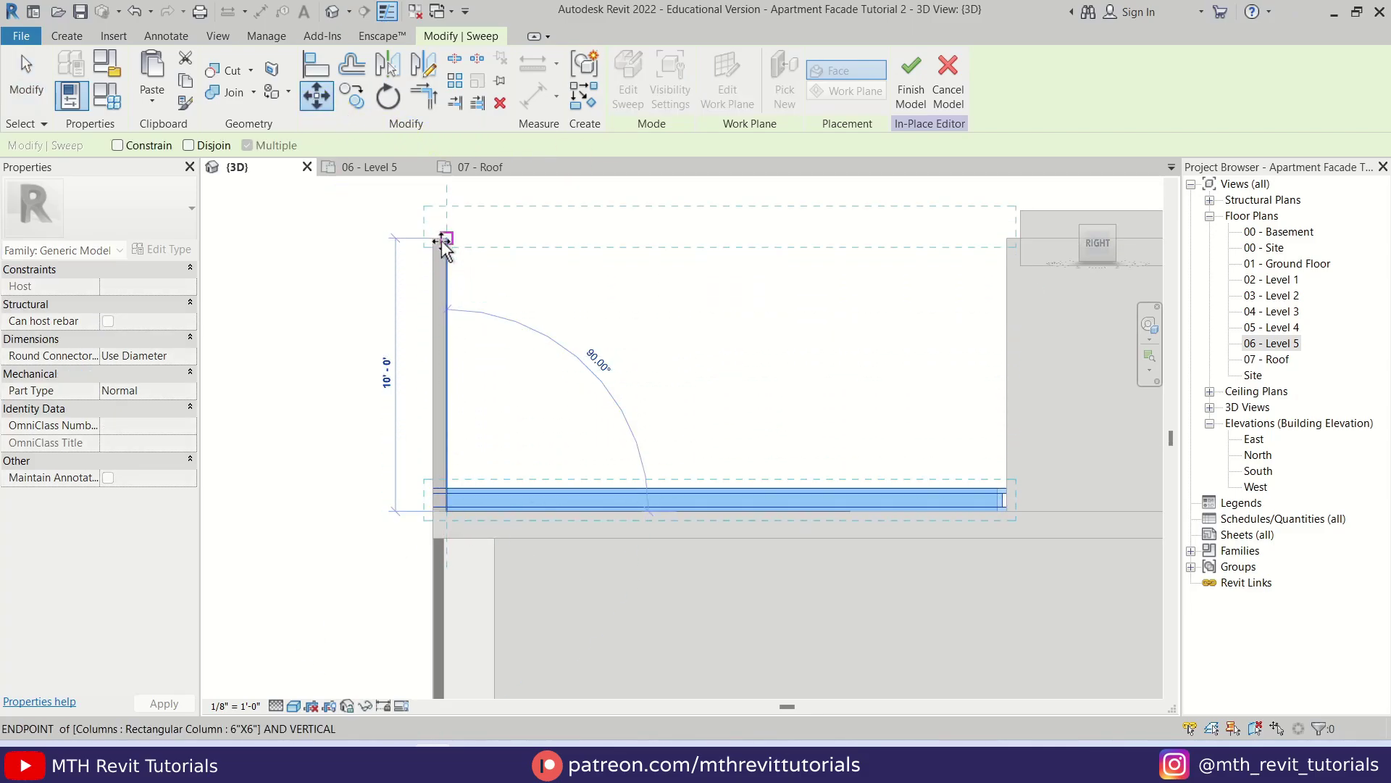
pyautogui.click(447, 239)
pyautogui.press('Escape')
# Return to an isometric corner view and orbit slightly lower to inspect the raised frame
pyautogui.moveTo(690, 193); pyautogui.dragTo(868, 502, button='middle')
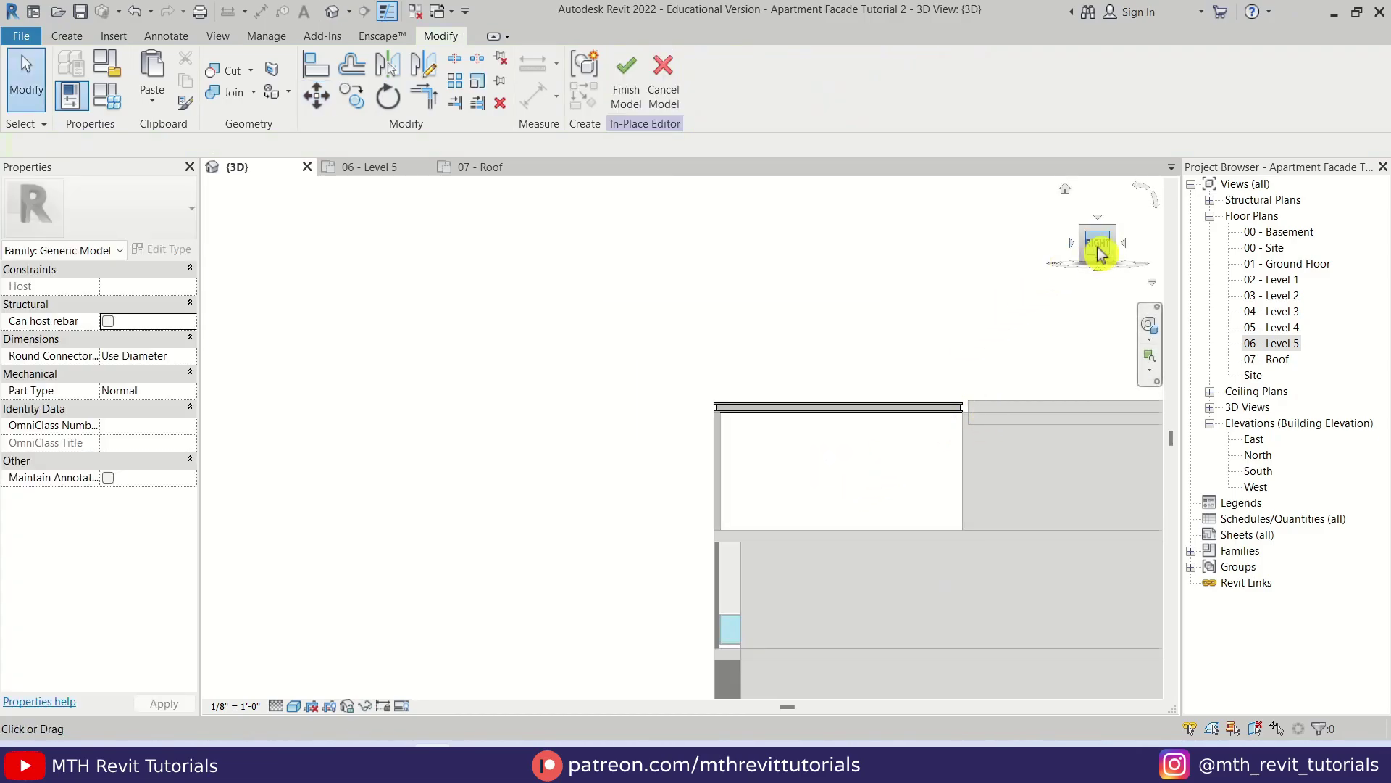
pyautogui.click(1083, 250)
pyautogui.scroll(-2, 798, 457)
pyautogui.keyDown('shift'); pyautogui.moveTo(861, 543); pyautogui.dragTo(879, 496, button='middle'); pyautogui.keyUp('shift')
pyautogui.scroll(3, 932, 506)
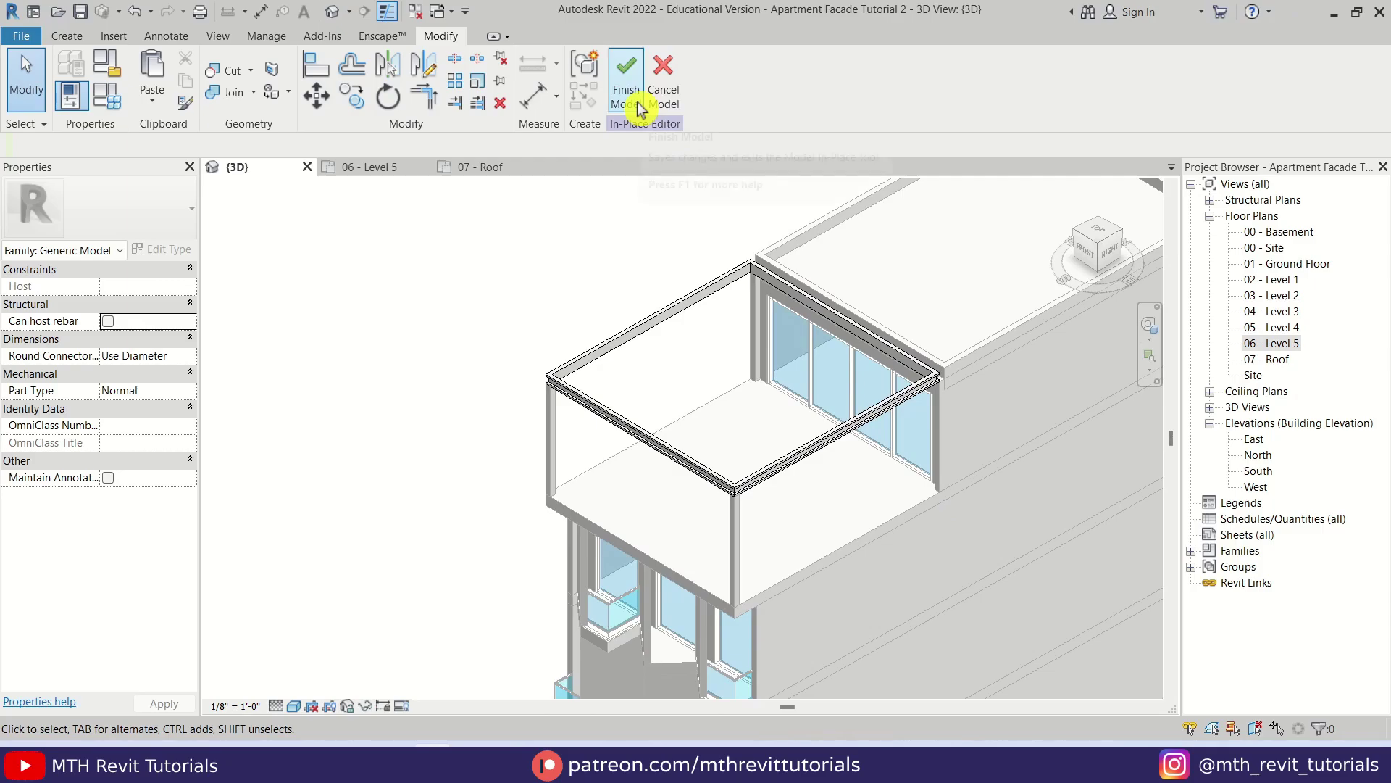
pyautogui.scroll(3, 786, 466)
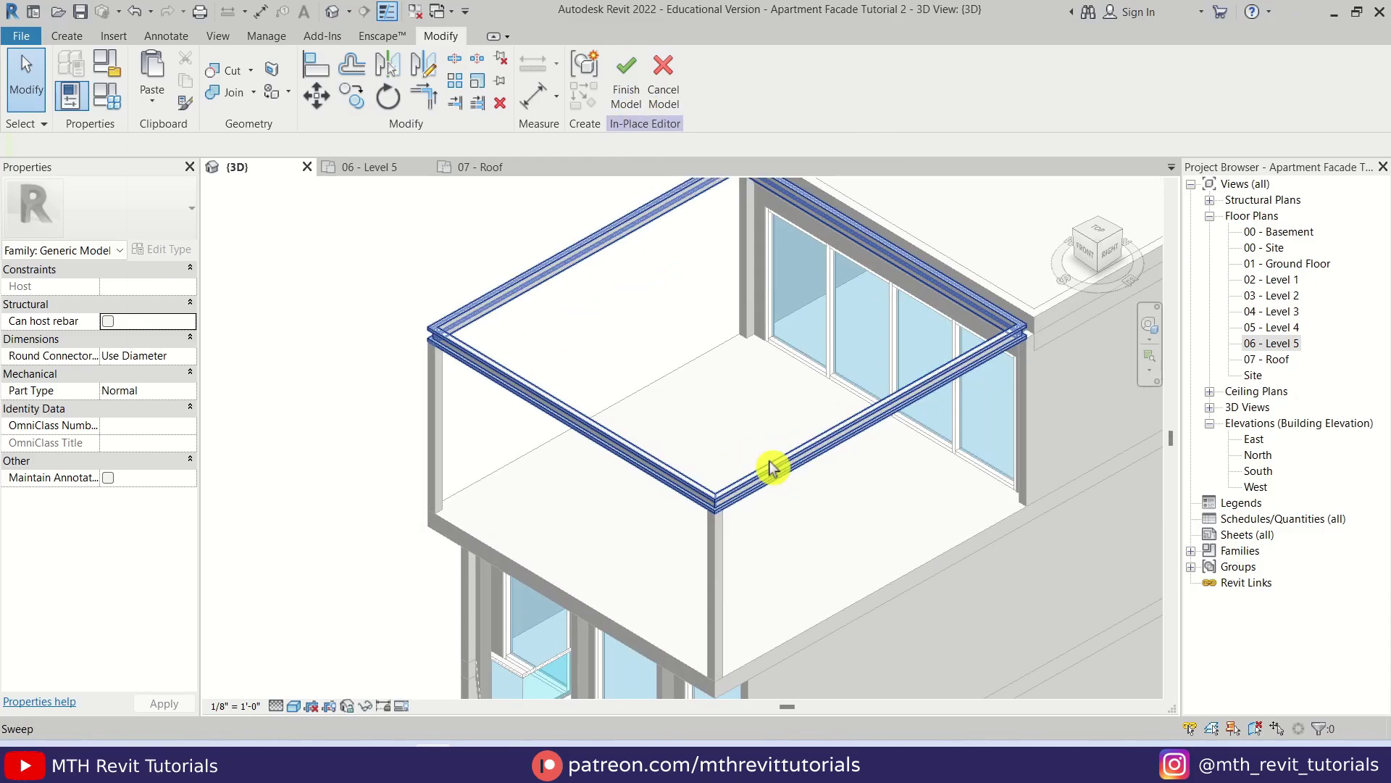
# Link the sweep's material to a new Frame family parameter and finish the in-place model
pyautogui.click(772, 468)
pyautogui.click(491, 457)
pyautogui.click(738, 487)
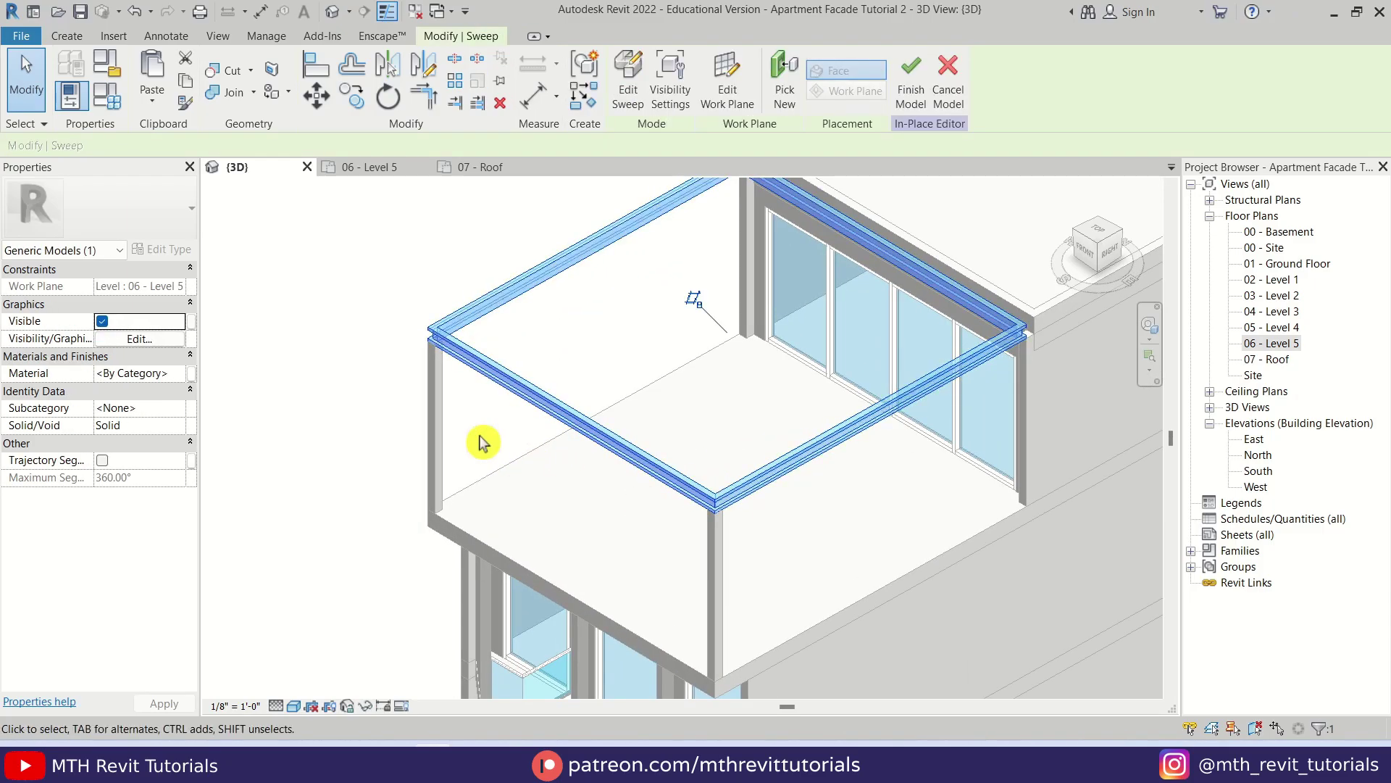
pyautogui.click(192, 375)
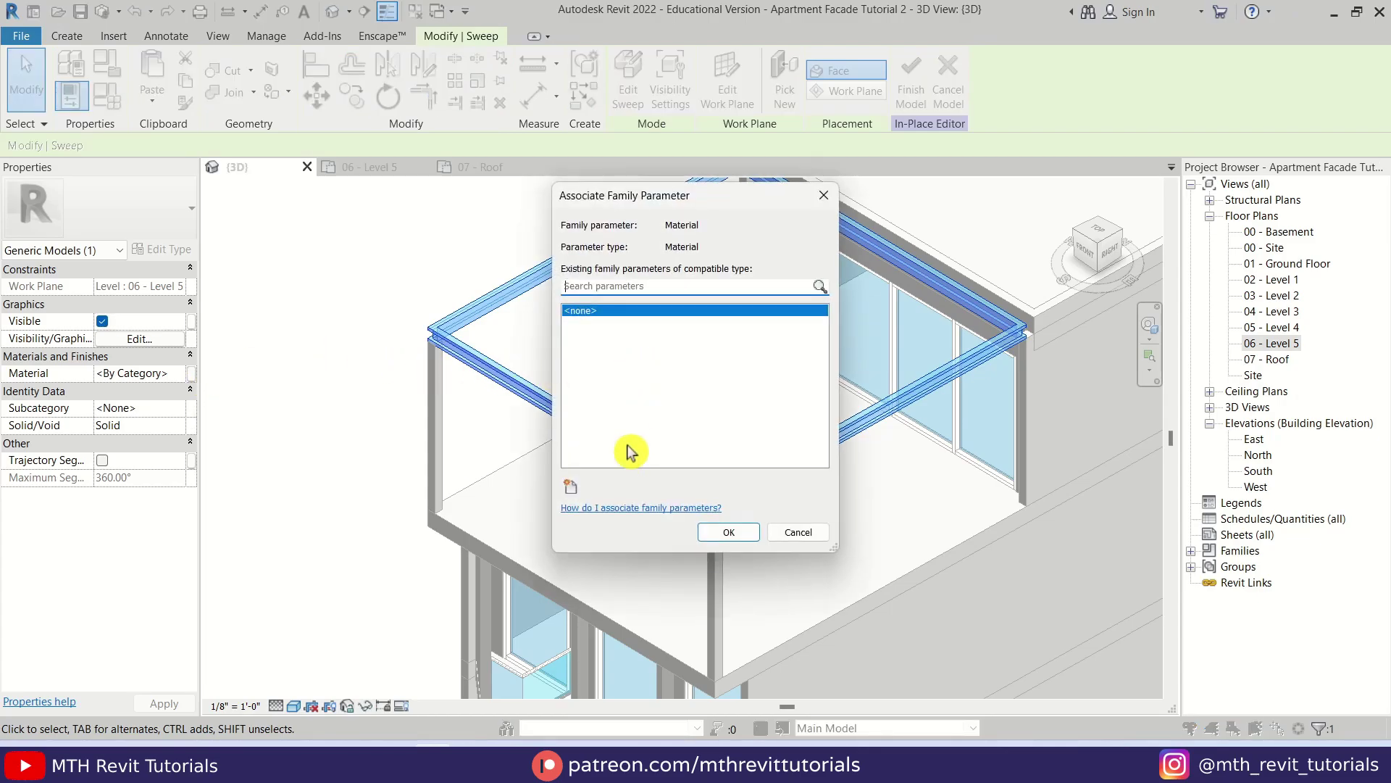
pyautogui.click(571, 489)
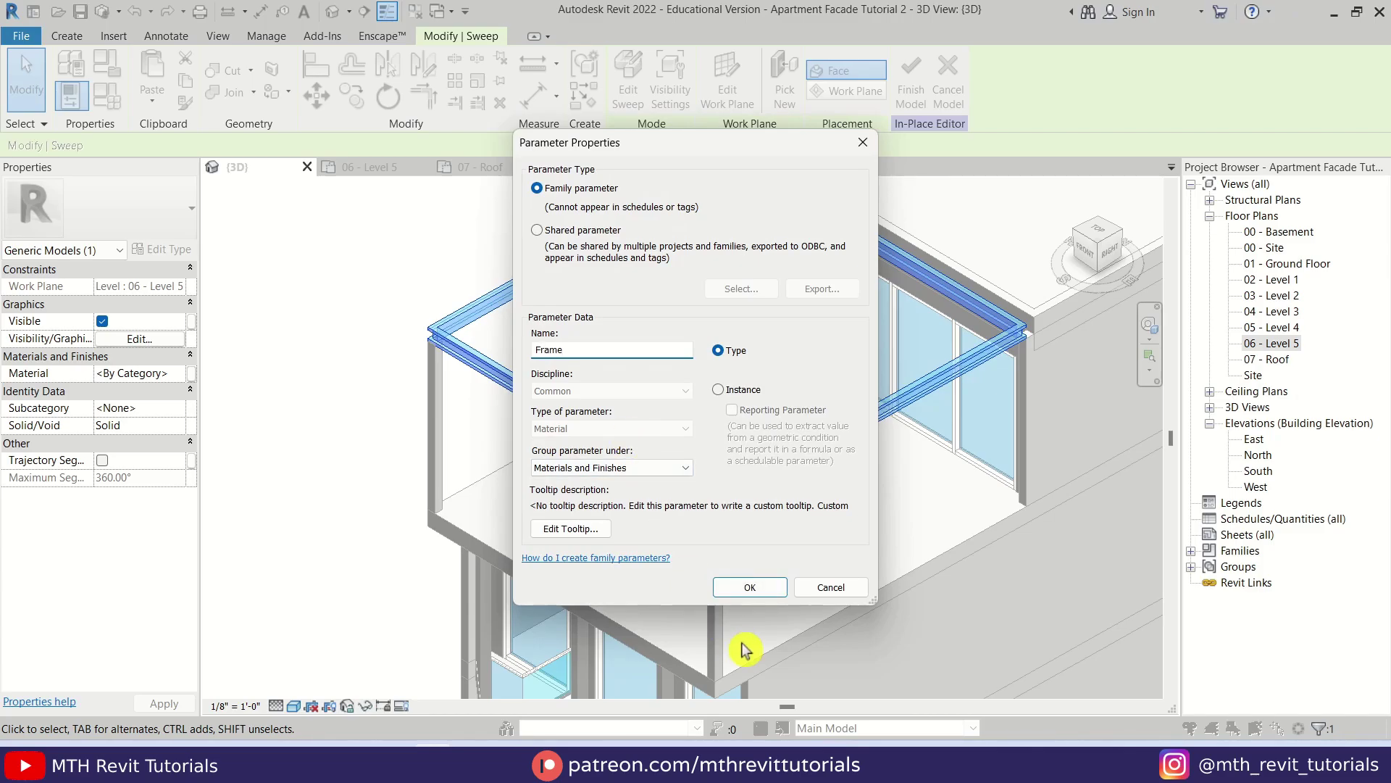
pyautogui.click(752, 587)
pyautogui.click(749, 534)
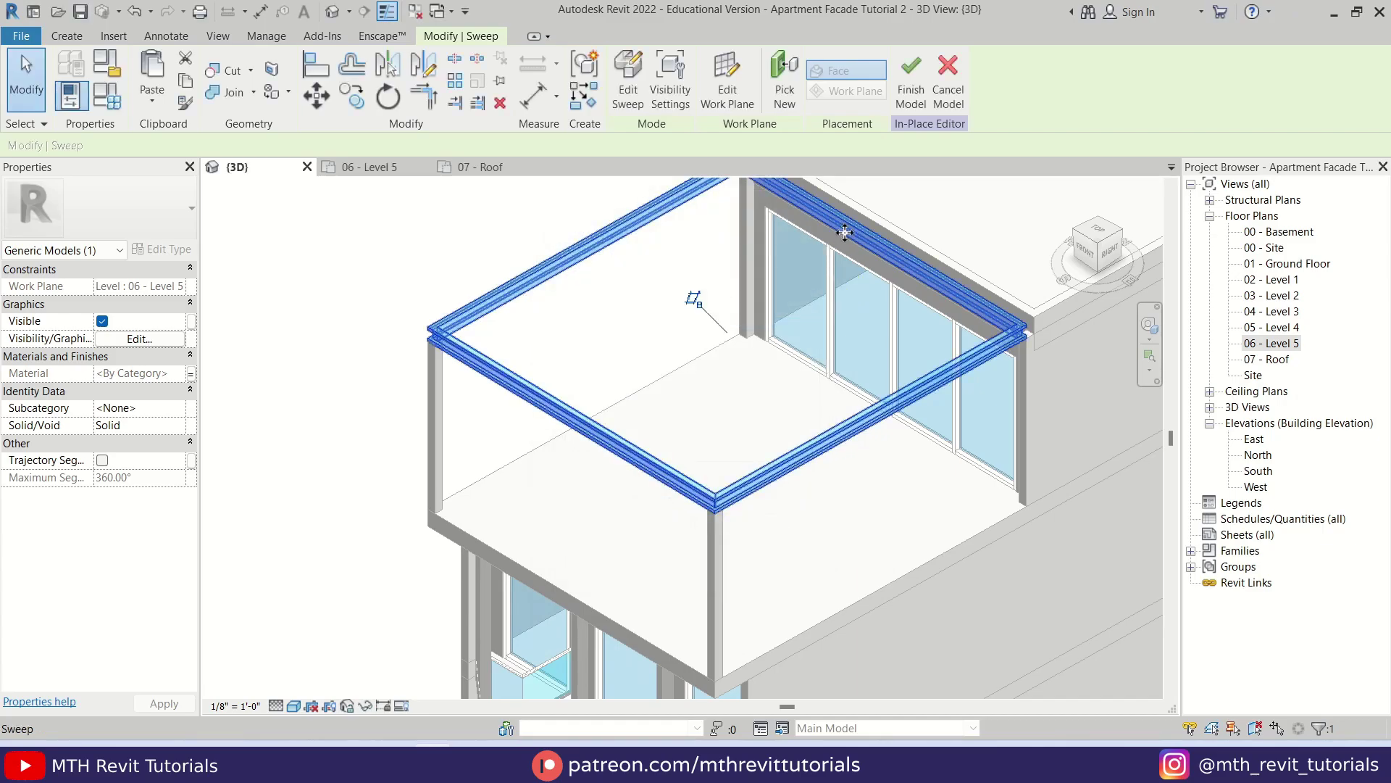
pyautogui.click(906, 102)
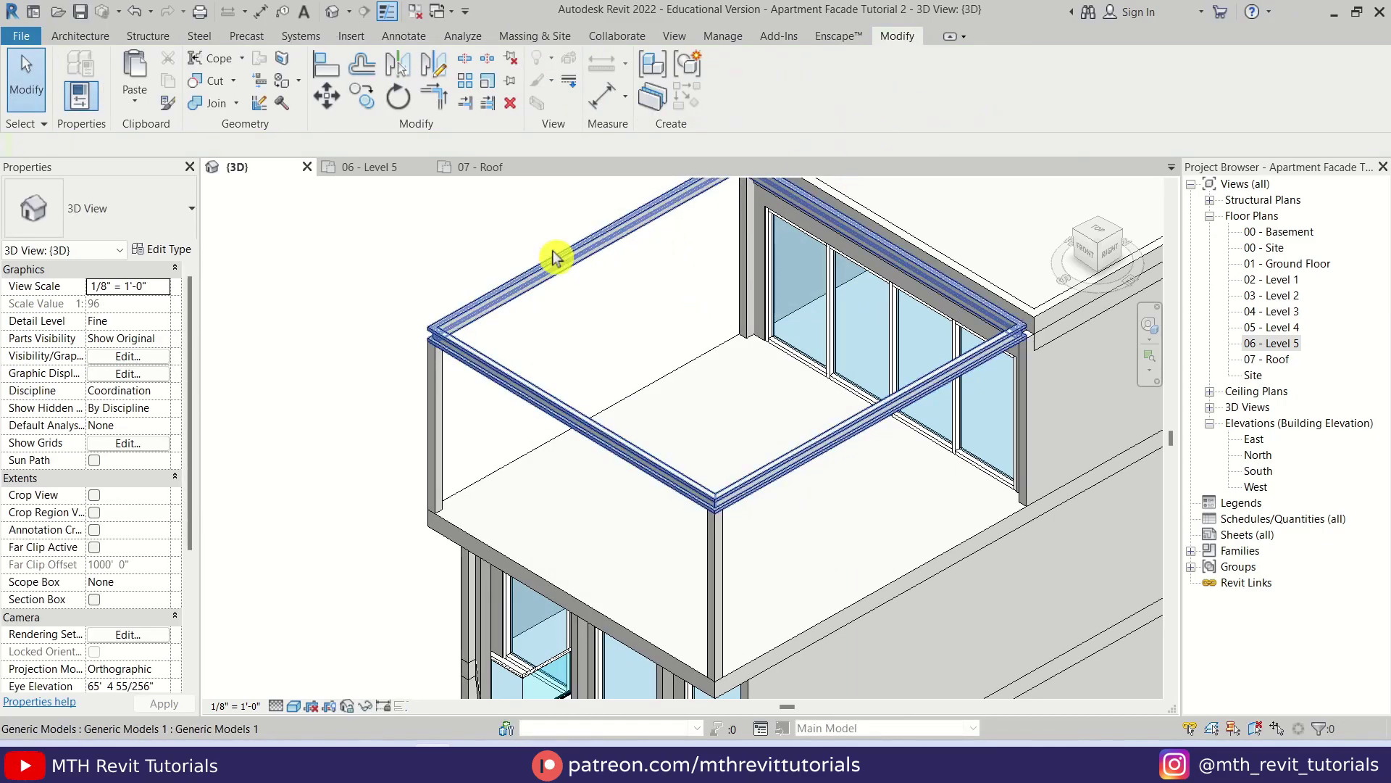
pyautogui.click(511, 292)
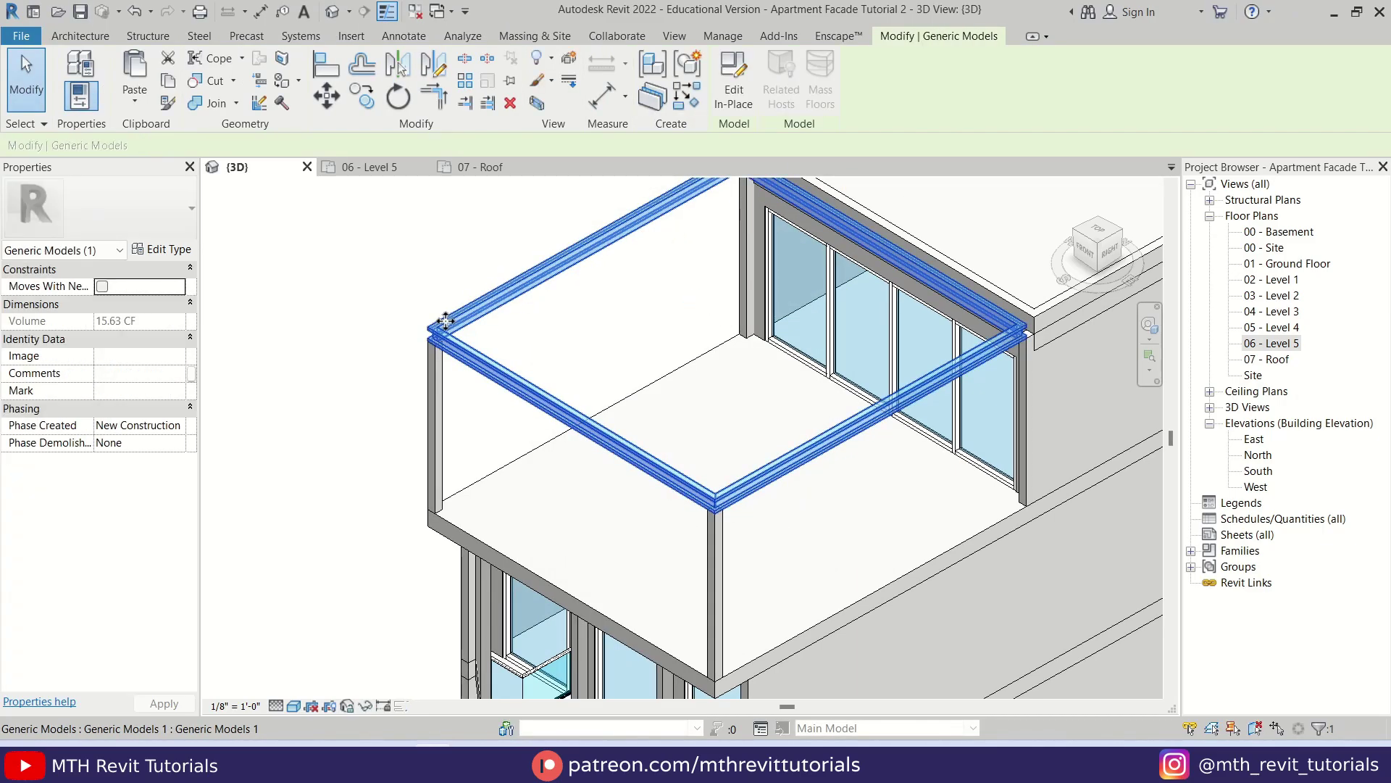
pyautogui.click(164, 250)
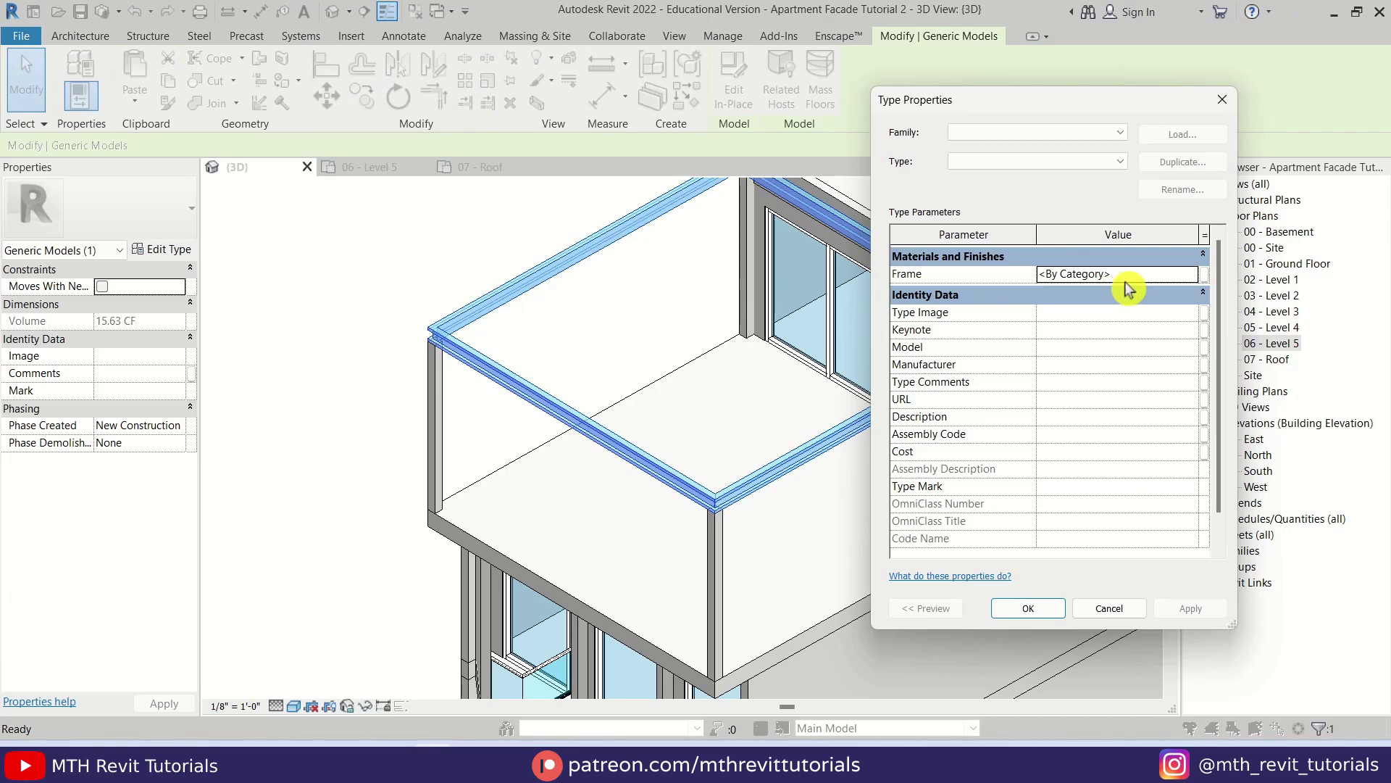
pyautogui.click(1107, 607)
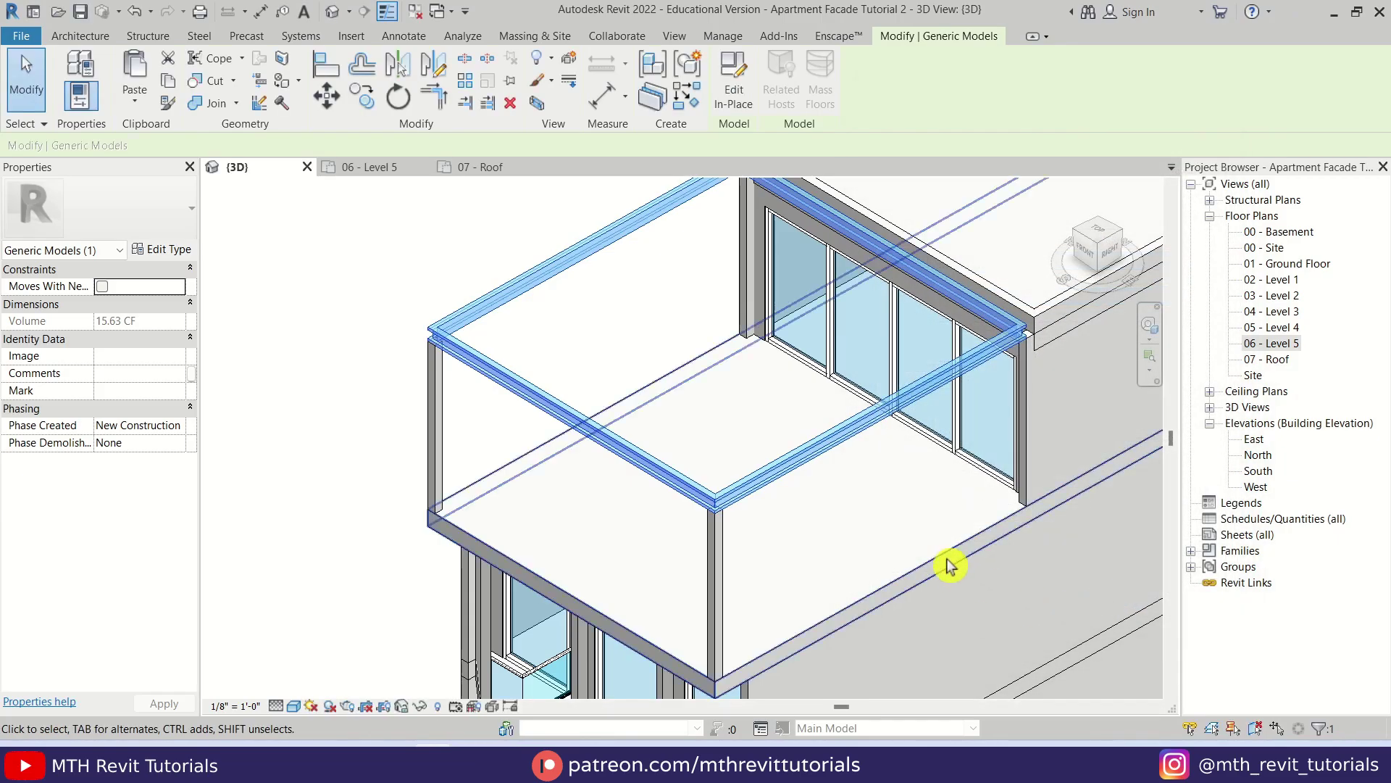
pyautogui.press('Escape')
pyautogui.moveTo(959, 460); pyautogui.dragTo(832, 567, button='middle')
pyautogui.scroll(5, 880, 435)
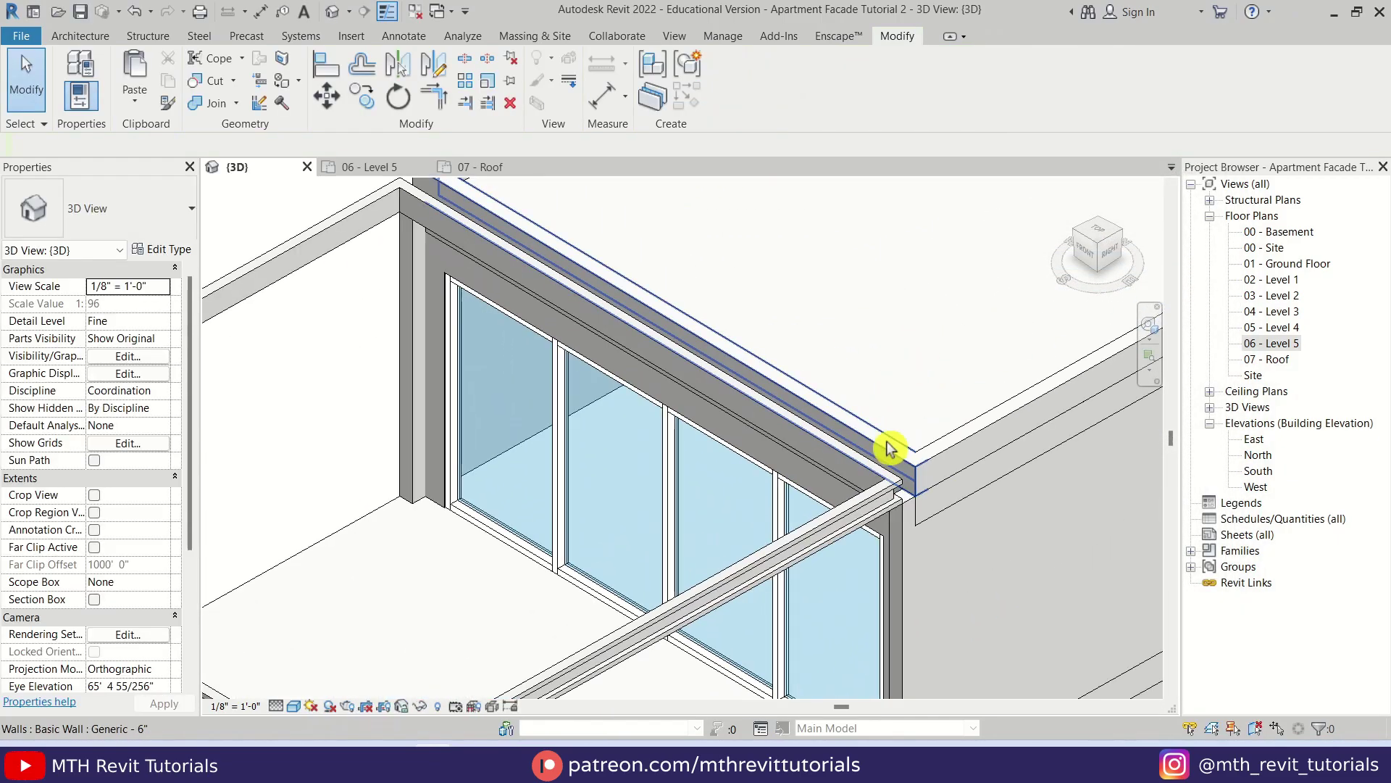
pyautogui.click(886, 456)
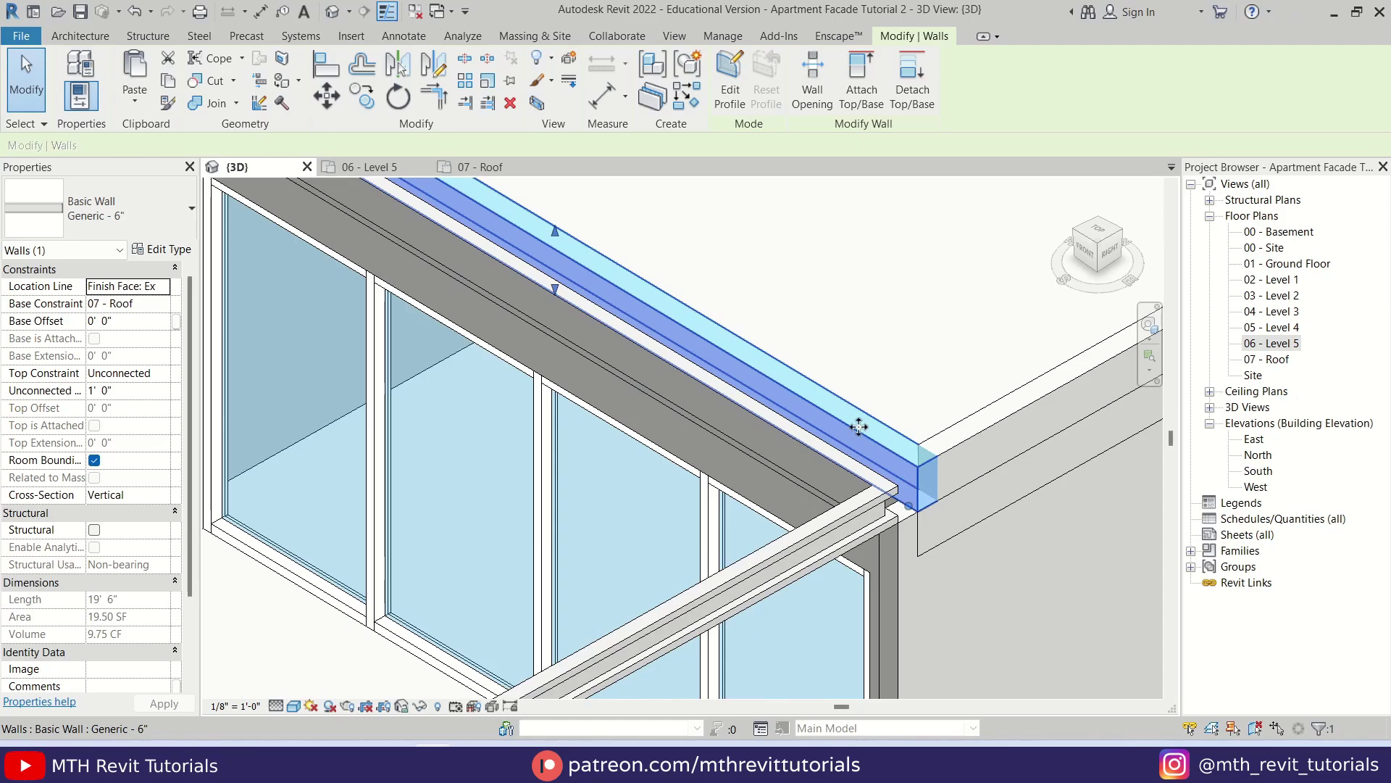
pyautogui.scroll(-2, 880, 413)
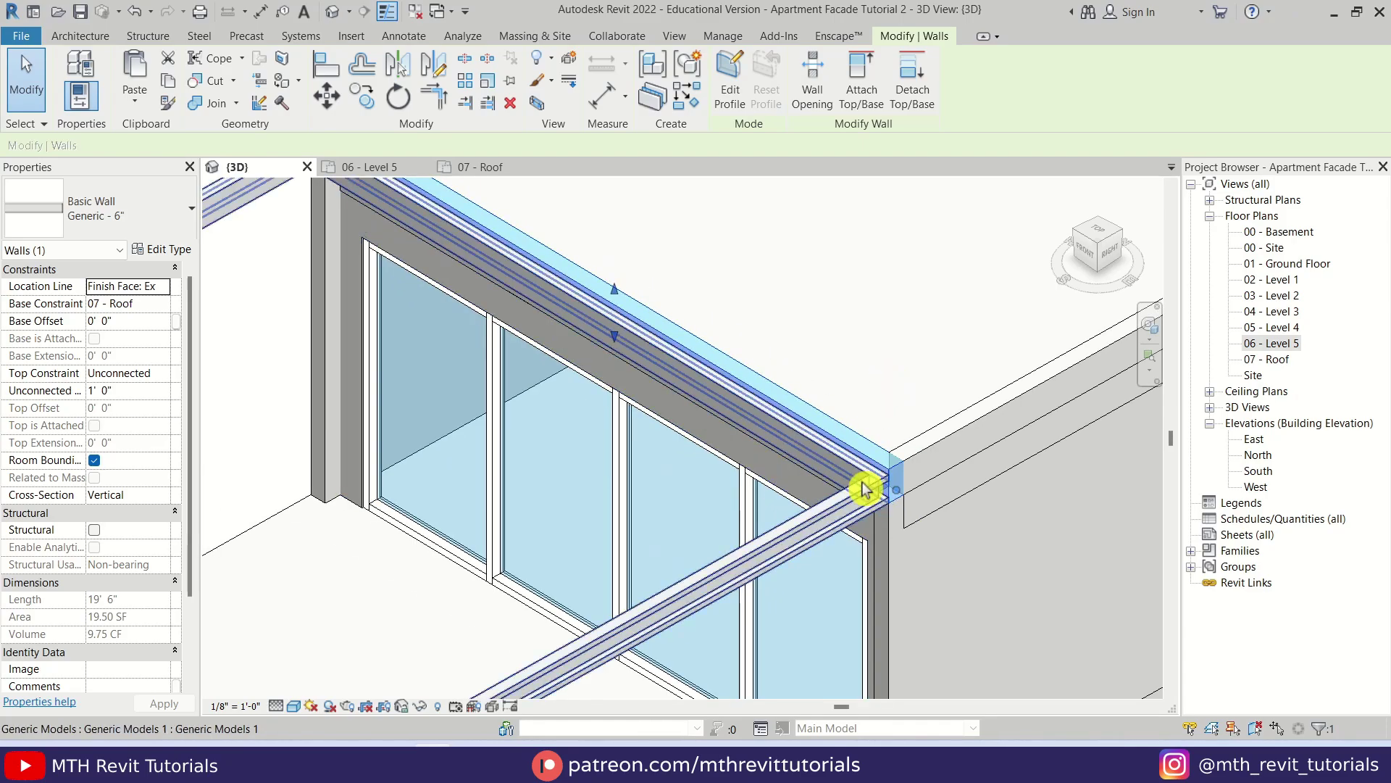
pyautogui.scroll(-2, 808, 413)
pyautogui.scroll(3, 443, 256)
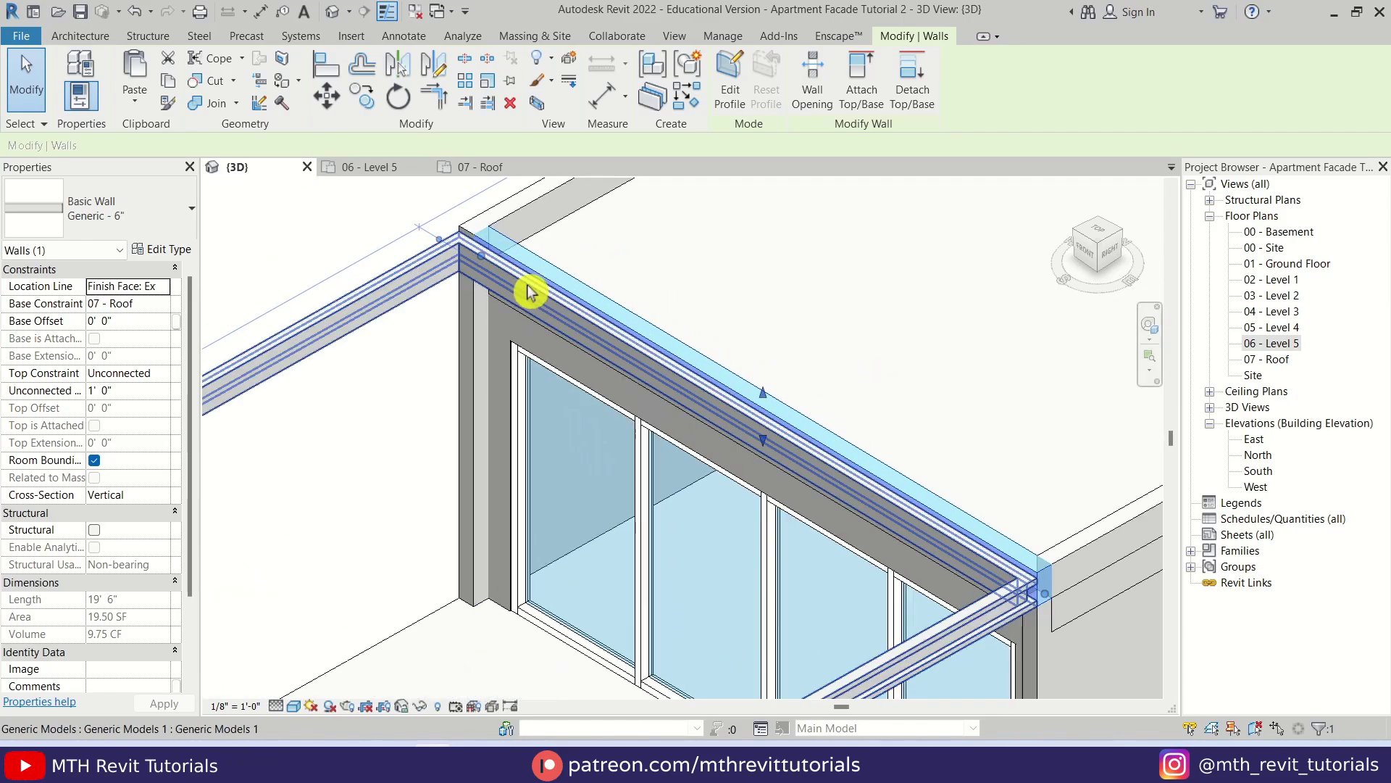
pyautogui.press('Escape')
pyautogui.scroll(-5, 686, 498)
pyautogui.scroll(-2, 685, 498)
pyautogui.keyDown('shift'); pyautogui.moveTo(1004, 544); pyautogui.dragTo(801, 497, button='middle'); pyautogui.keyUp('shift')
pyautogui.moveTo(919, 571); pyautogui.dragTo(776, 369, button='middle')
pyautogui.scroll(2, 908, 546)
pyautogui.scroll(-3, 906, 535)
pyautogui.keyDown('shift'); pyautogui.moveTo(988, 533); pyautogui.dragTo(803, 500, button='middle'); pyautogui.keyUp('shift')
pyautogui.moveTo(449, 503); pyautogui.dragTo(667, 465, button='middle')
pyautogui.scroll(1, 464, 465)
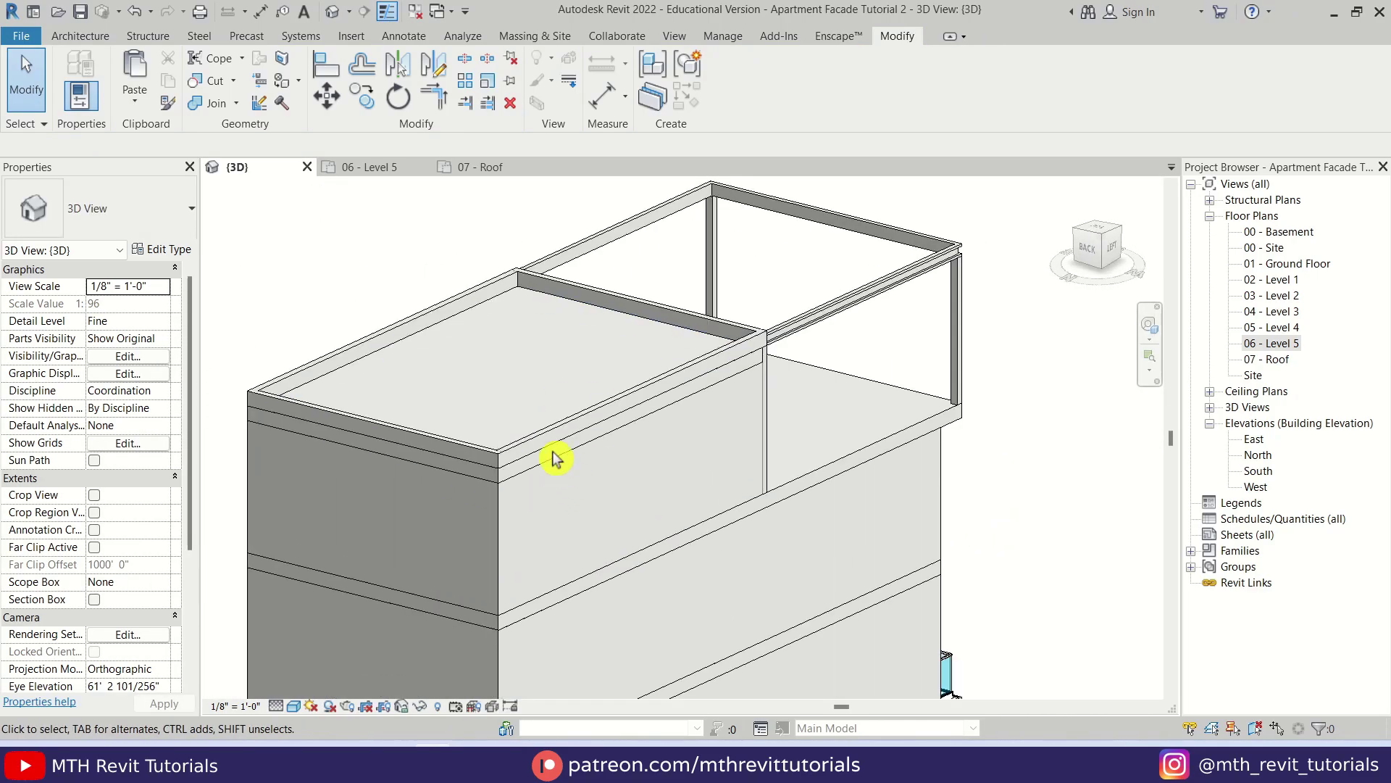
pyautogui.scroll(4, 441, 468)
pyautogui.scroll(-6, 435, 471)
pyautogui.keyDown('shift'); pyautogui.moveTo(841, 470); pyautogui.dragTo(534, 488, button='middle'); pyautogui.keyUp('shift')
pyautogui.keyDown('shift'); pyautogui.moveTo(776, 504); pyautogui.dragTo(637, 584, button='middle'); pyautogui.keyUp('shift')
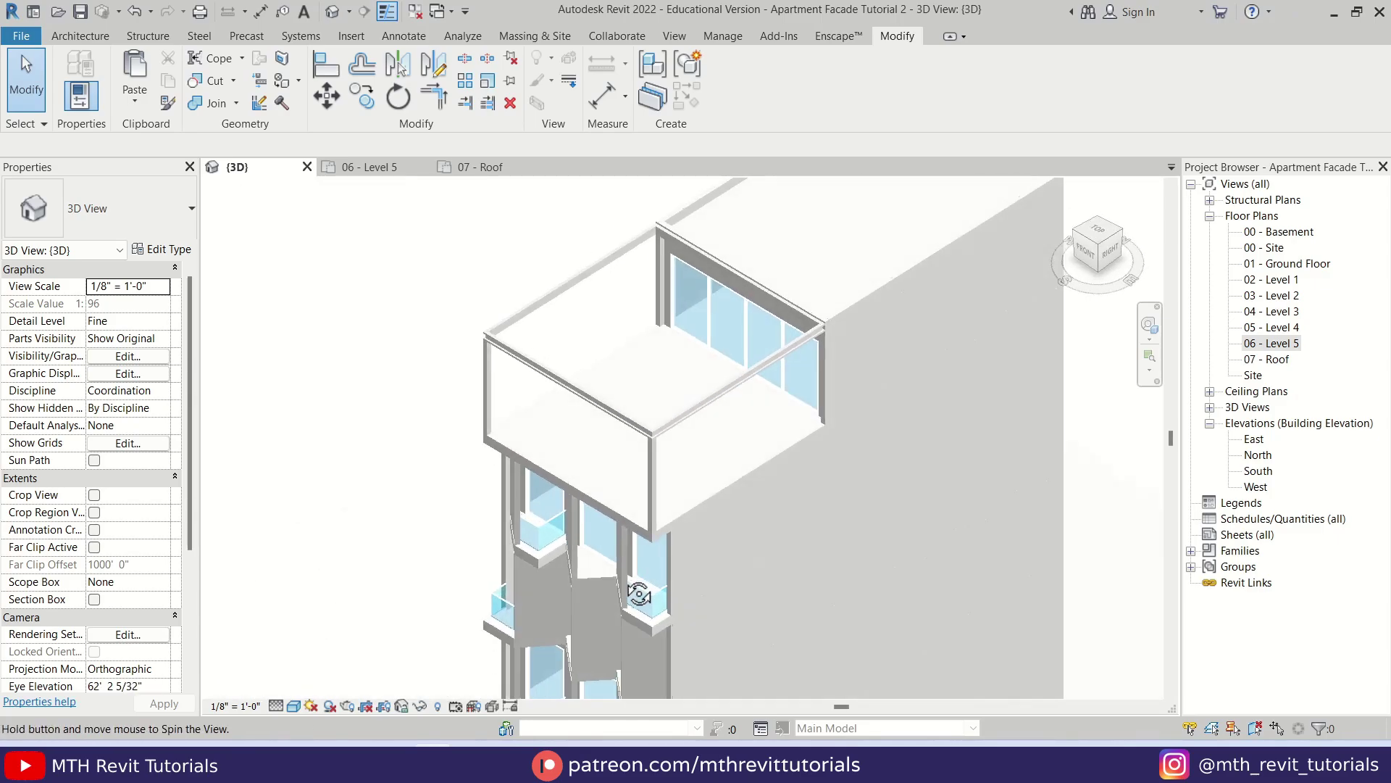
pyautogui.scroll(4, 637, 395)
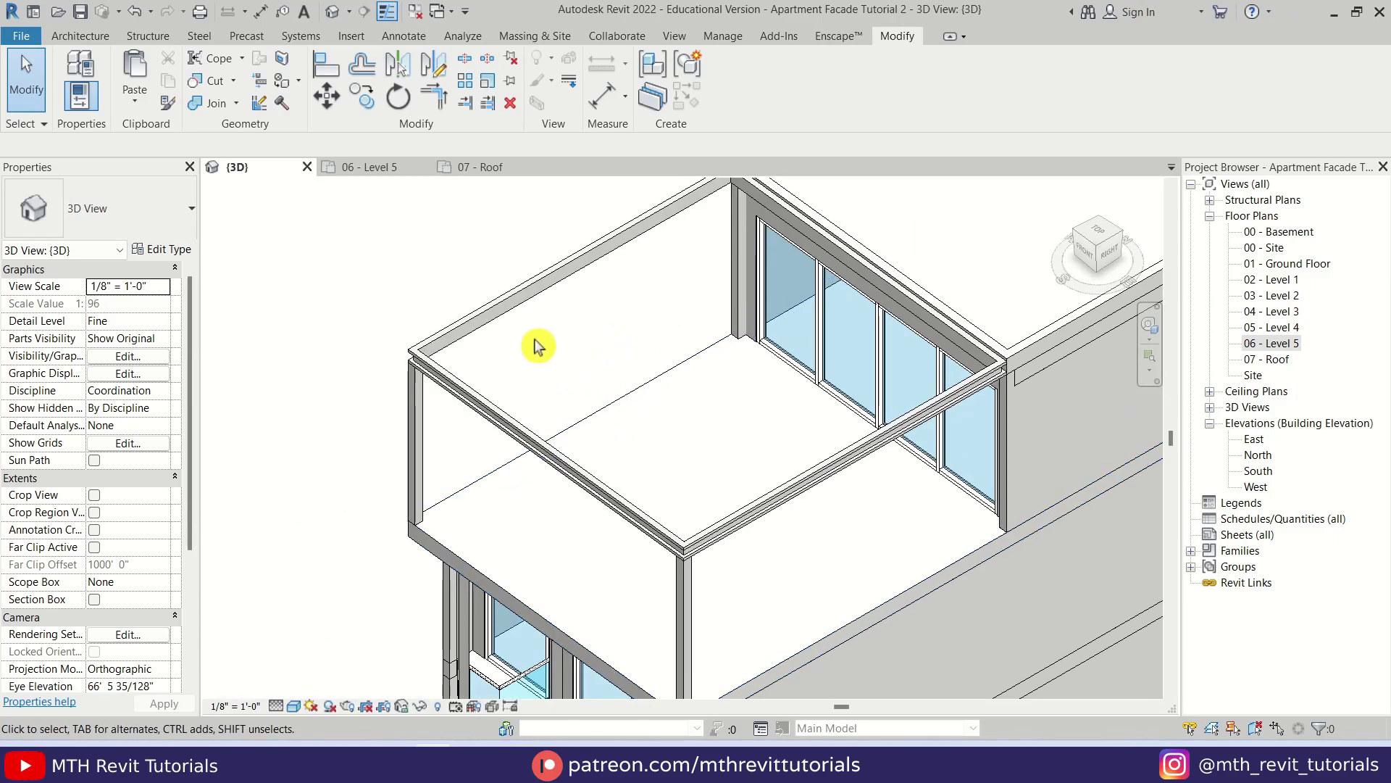
pyautogui.scroll(1, 533, 323)
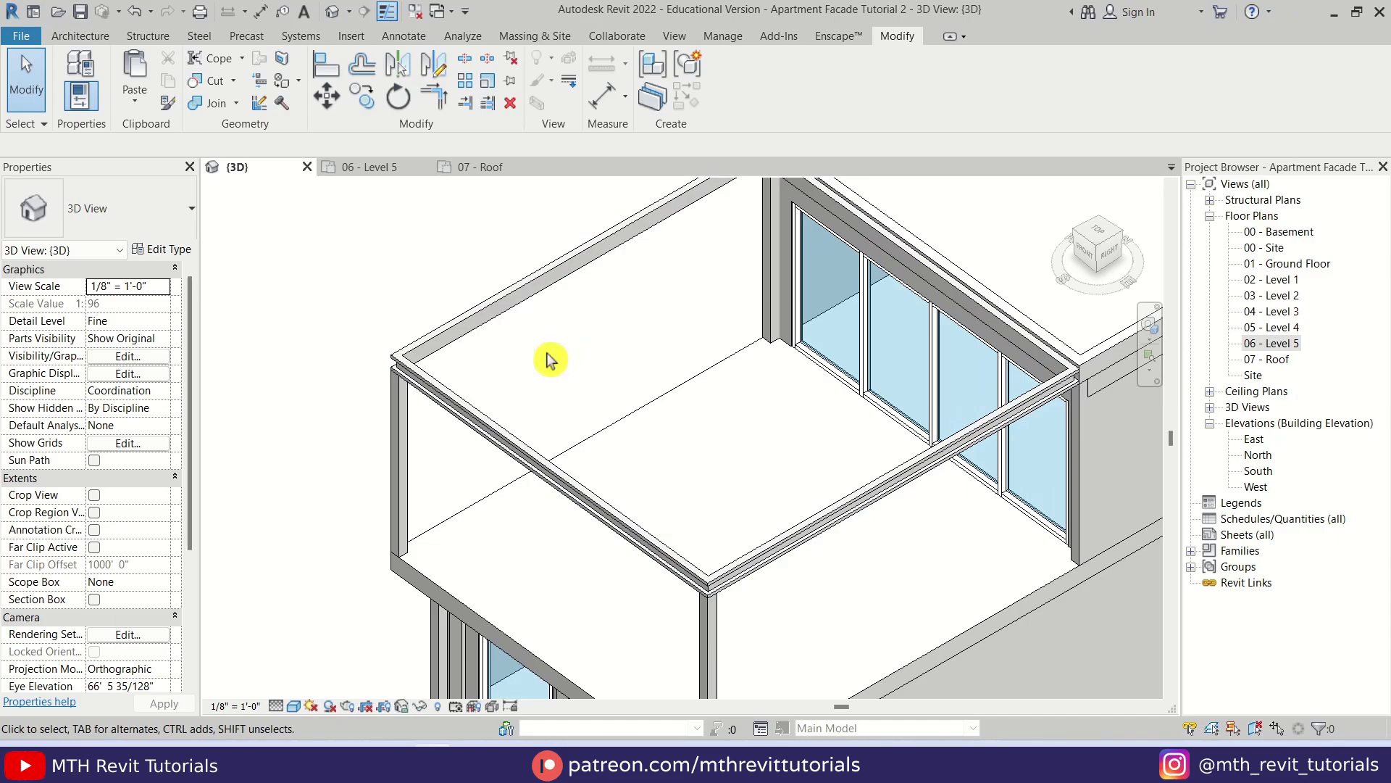
pyautogui.moveTo(659, 344); pyautogui.dragTo(600, 348, button='middle')
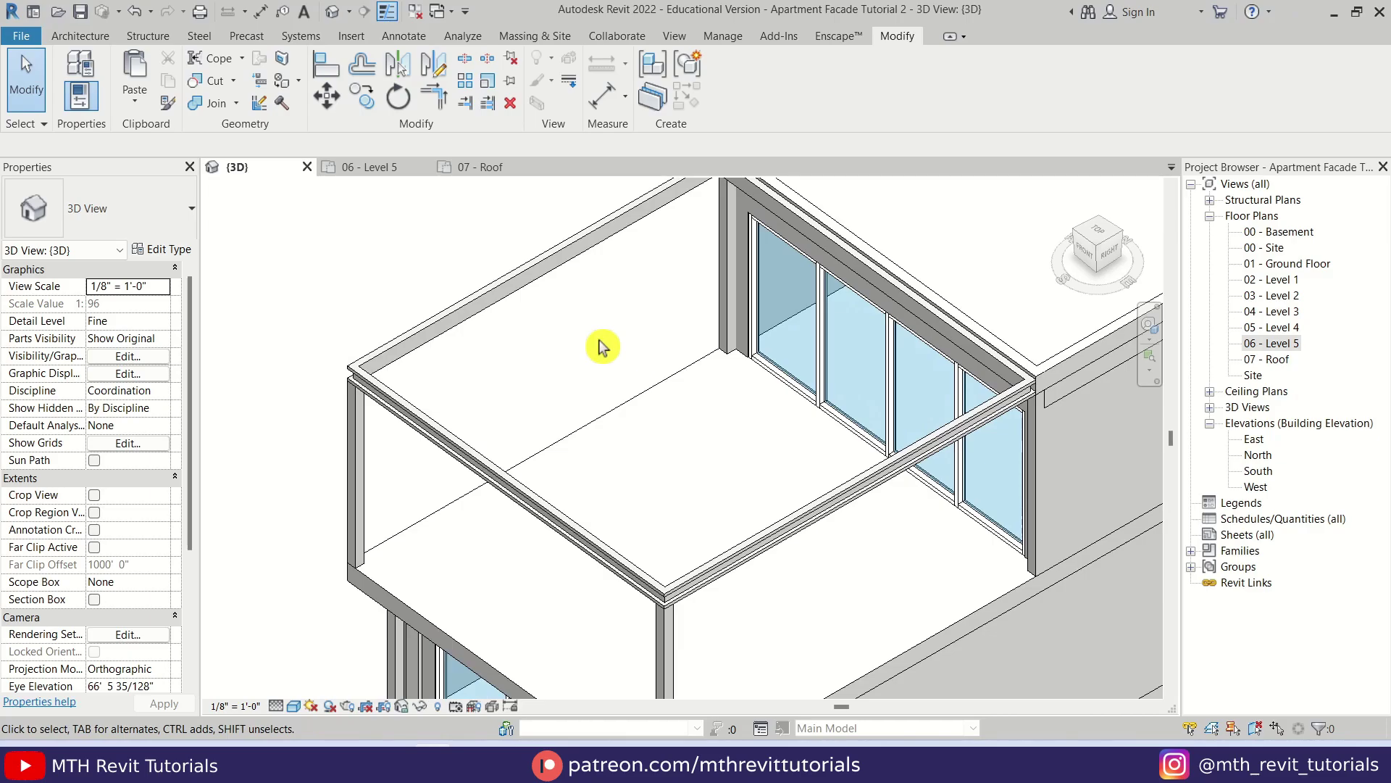
# Open the 07 - Roof floor plan and check the terrace frame
pyautogui.click(506, 168)
pyautogui.scroll(-2, 643, 366)
pyautogui.scroll(4, 662, 323)
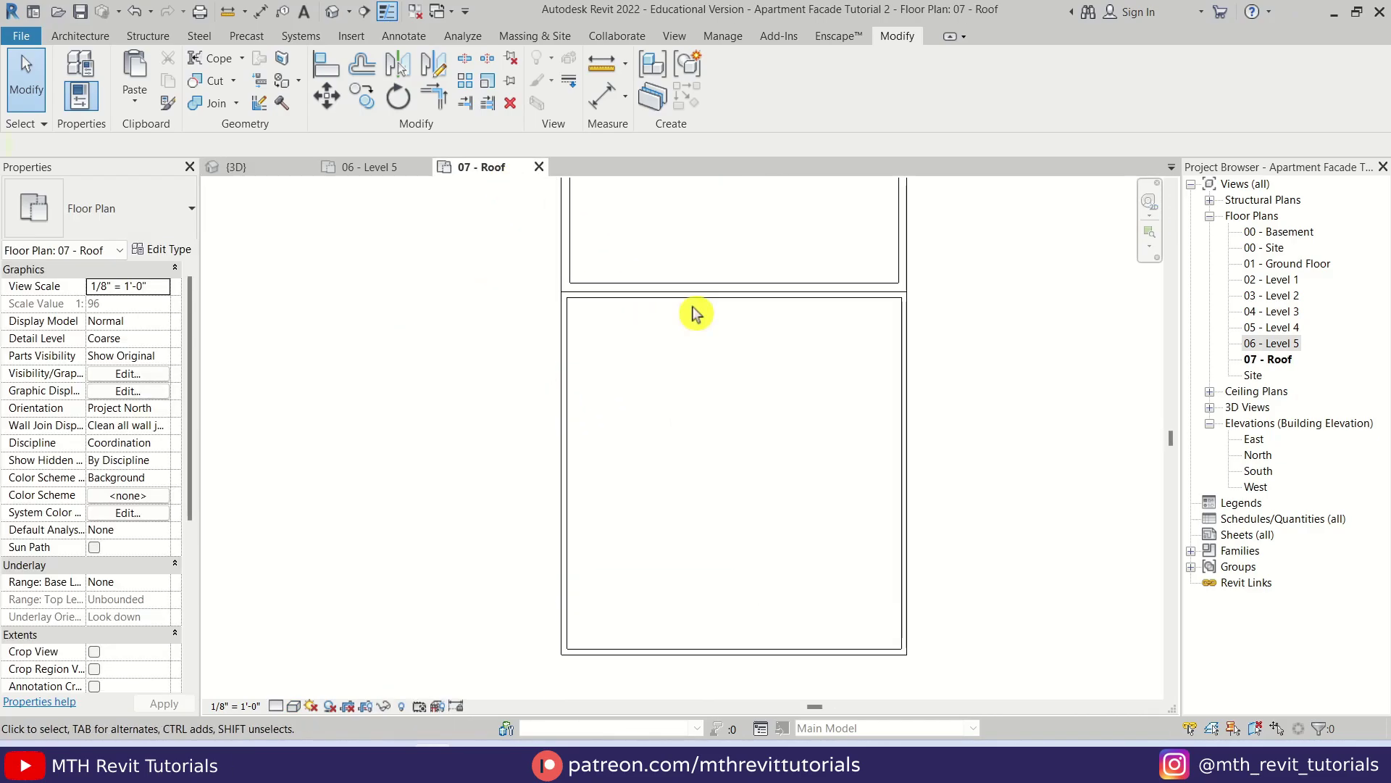
pyautogui.click(689, 311)
pyautogui.click(739, 438)
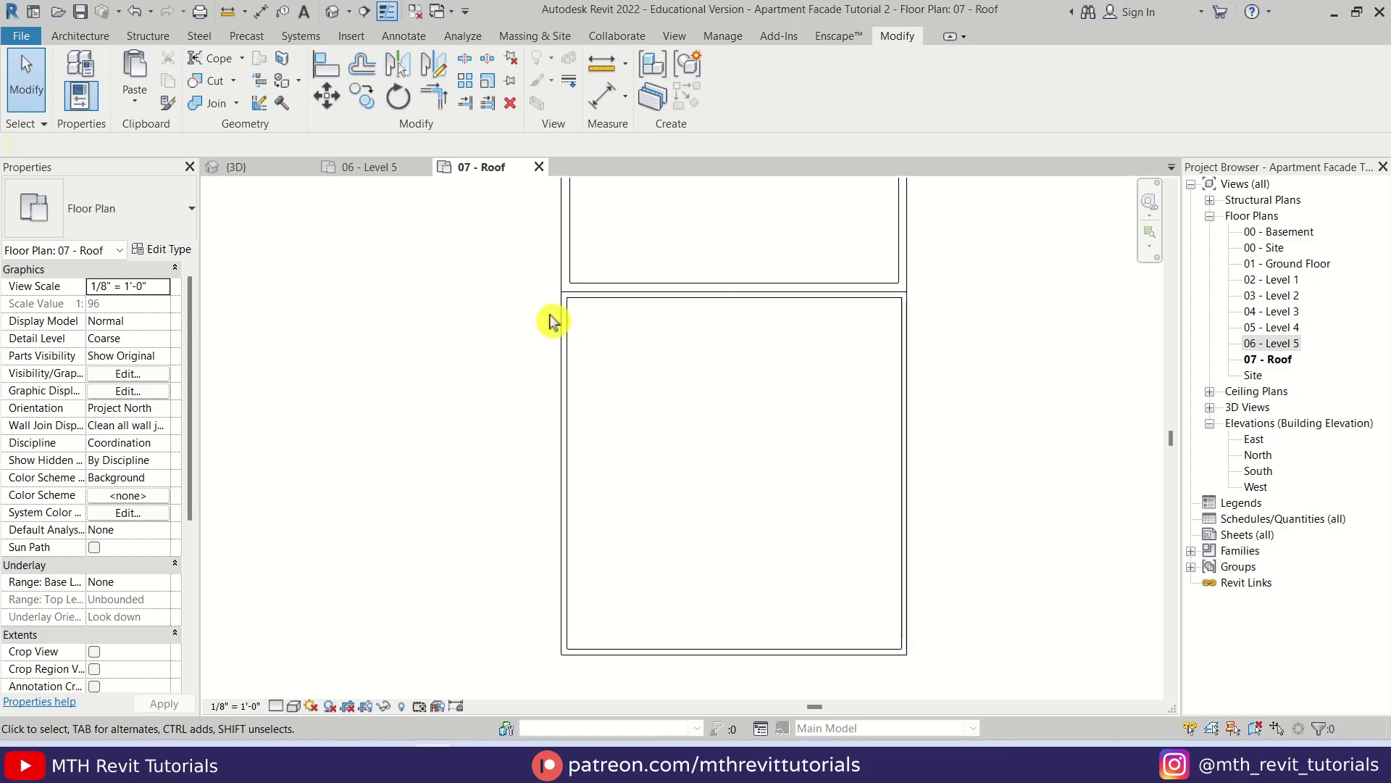
# Start a Roof by Footprint using the Sloped Glazing roof type
pyautogui.click(80, 36)
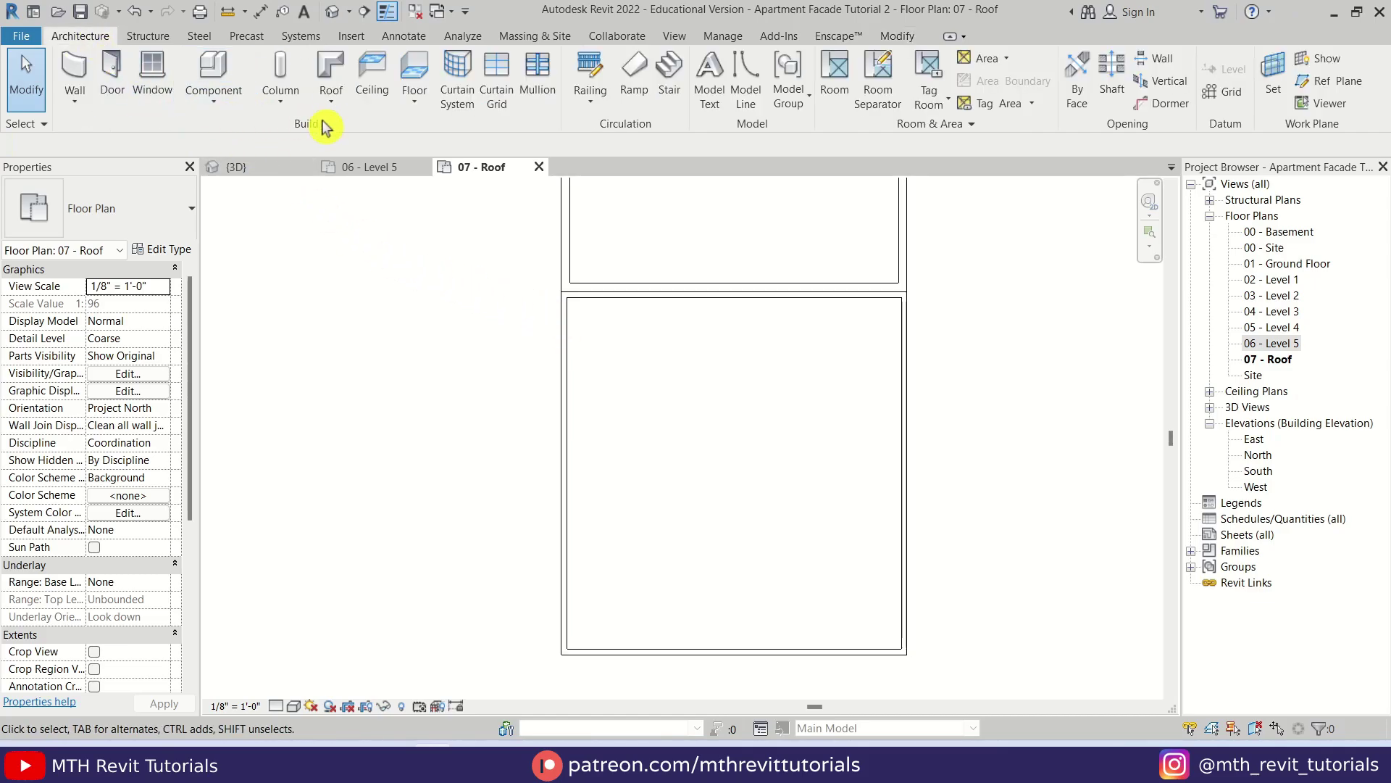
pyautogui.click(335, 72)
pyautogui.click(187, 218)
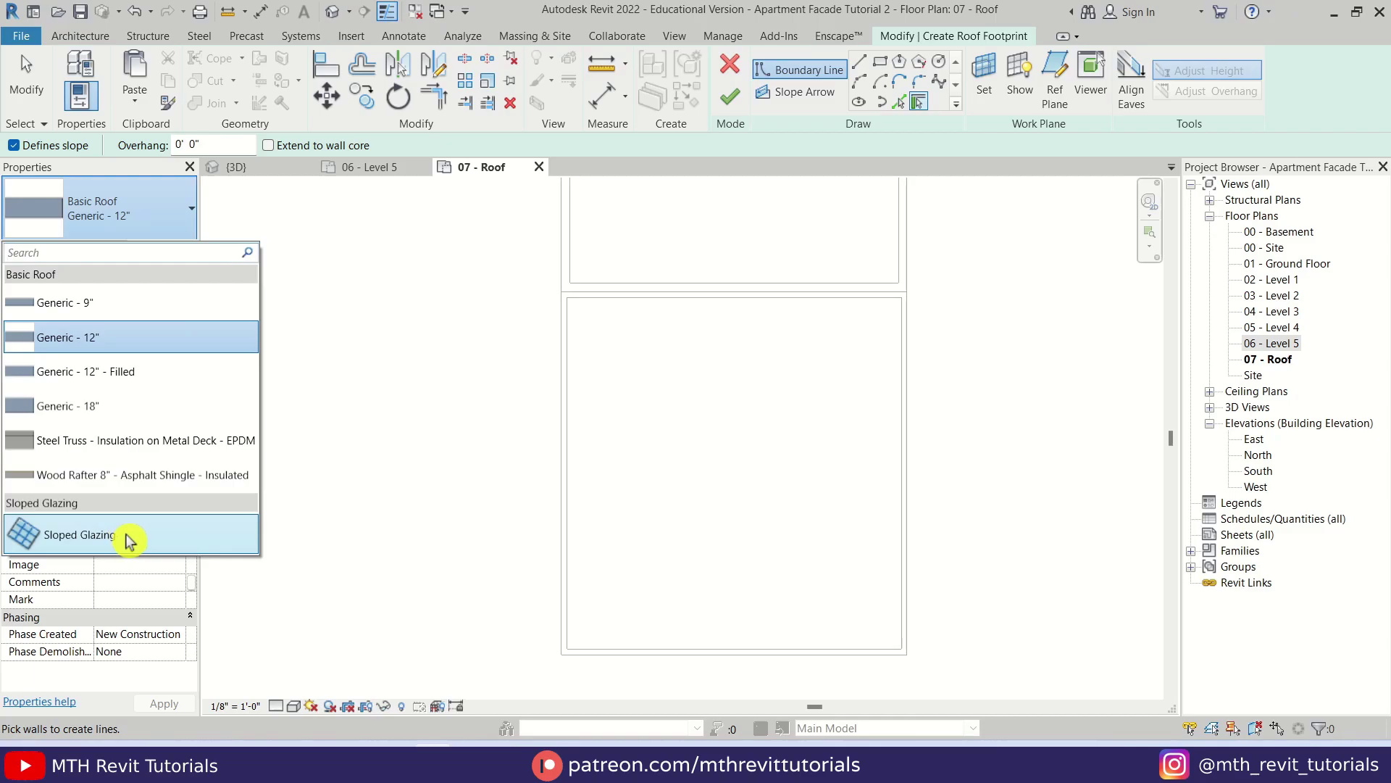
pyautogui.click(153, 544)
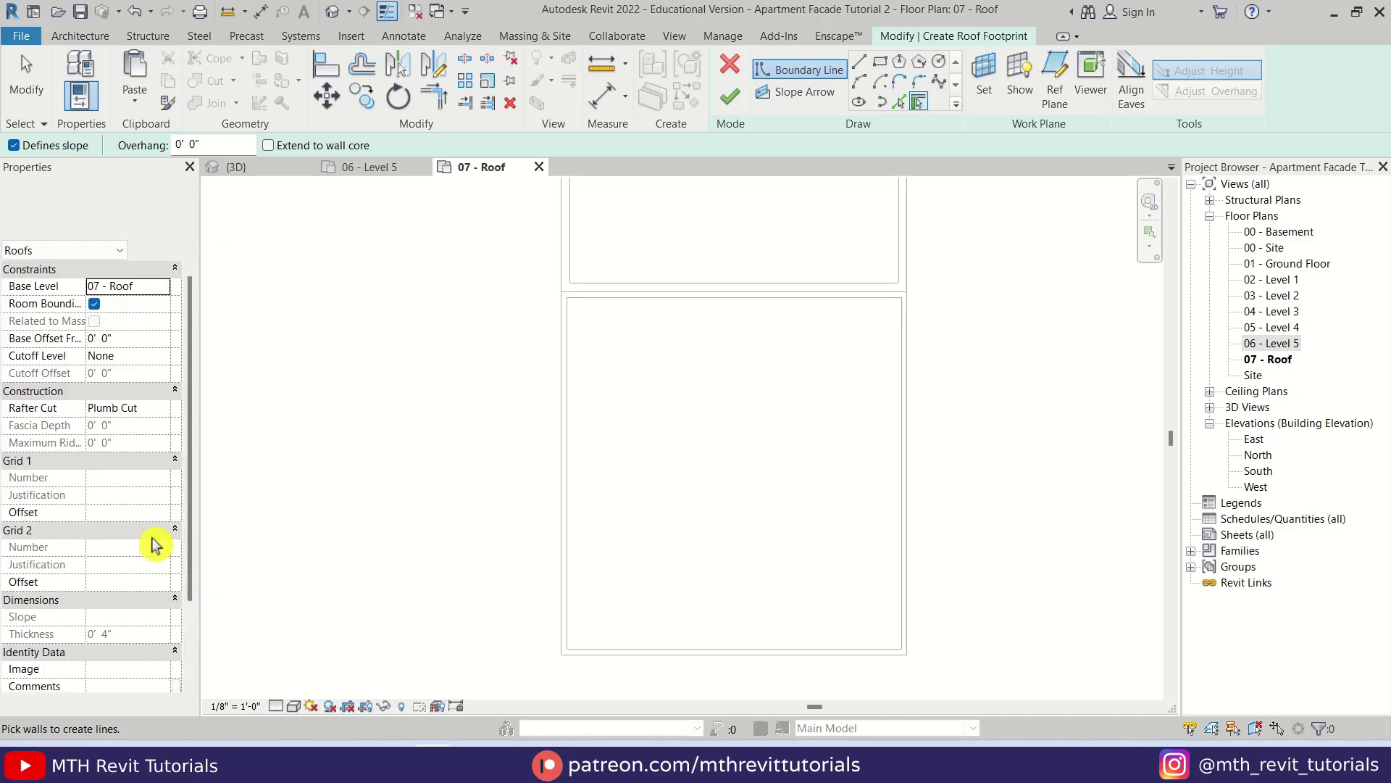
# Draw a rectangular footprint boundary over the terrace frame
pyautogui.click(882, 62)
pyautogui.scroll(3, 903, 291)
pyautogui.click(904, 293)
pyautogui.scroll(-3, 903, 293)
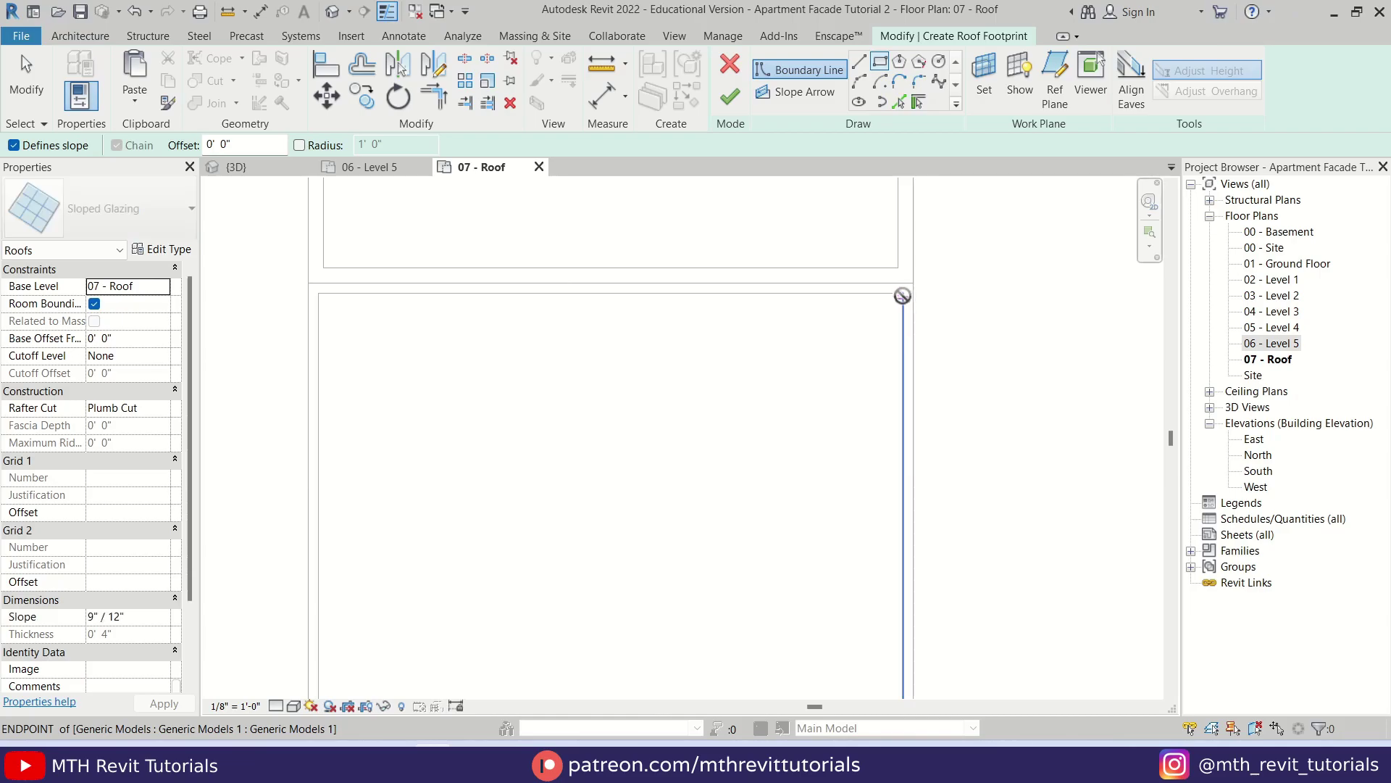
pyautogui.scroll(2, 632, 564)
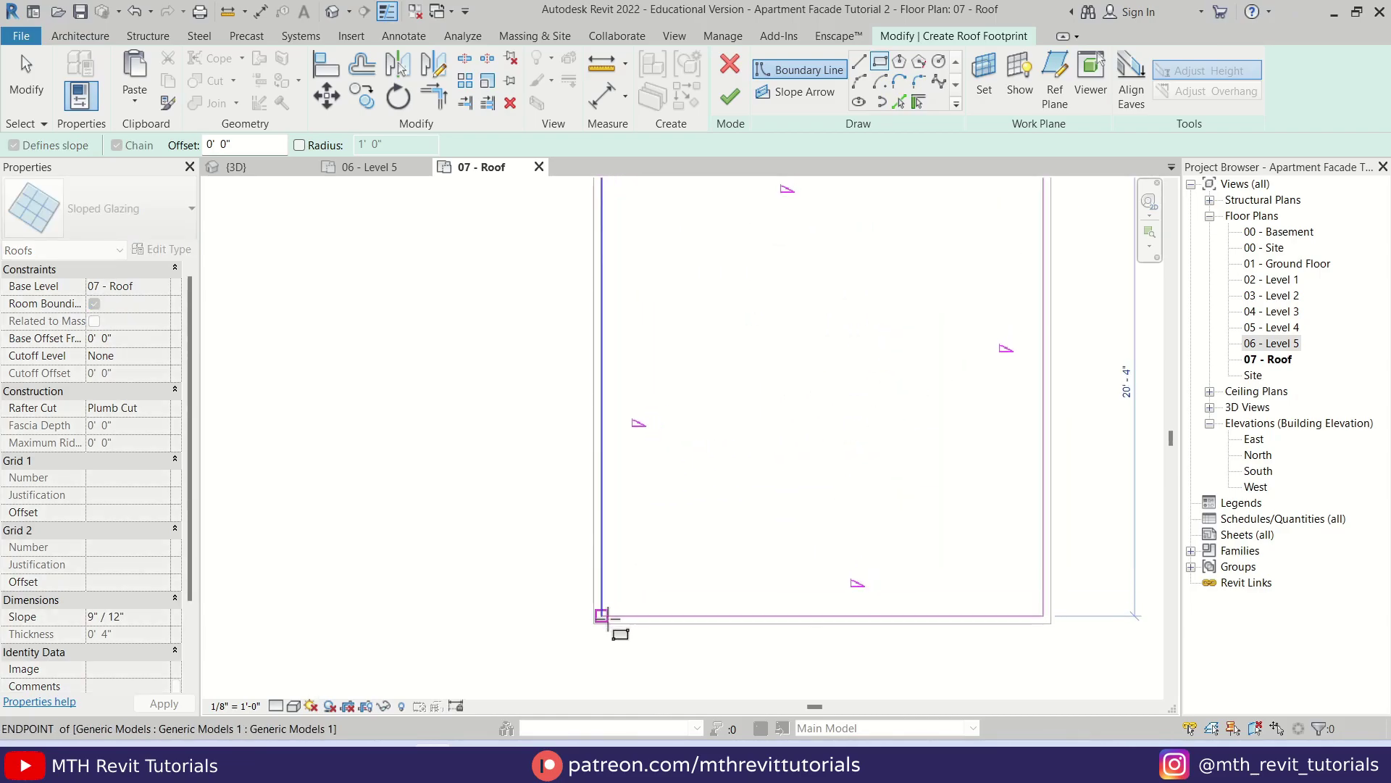
pyautogui.click(601, 615)
pyautogui.scroll(-3, 631, 596)
pyautogui.press('Escape')
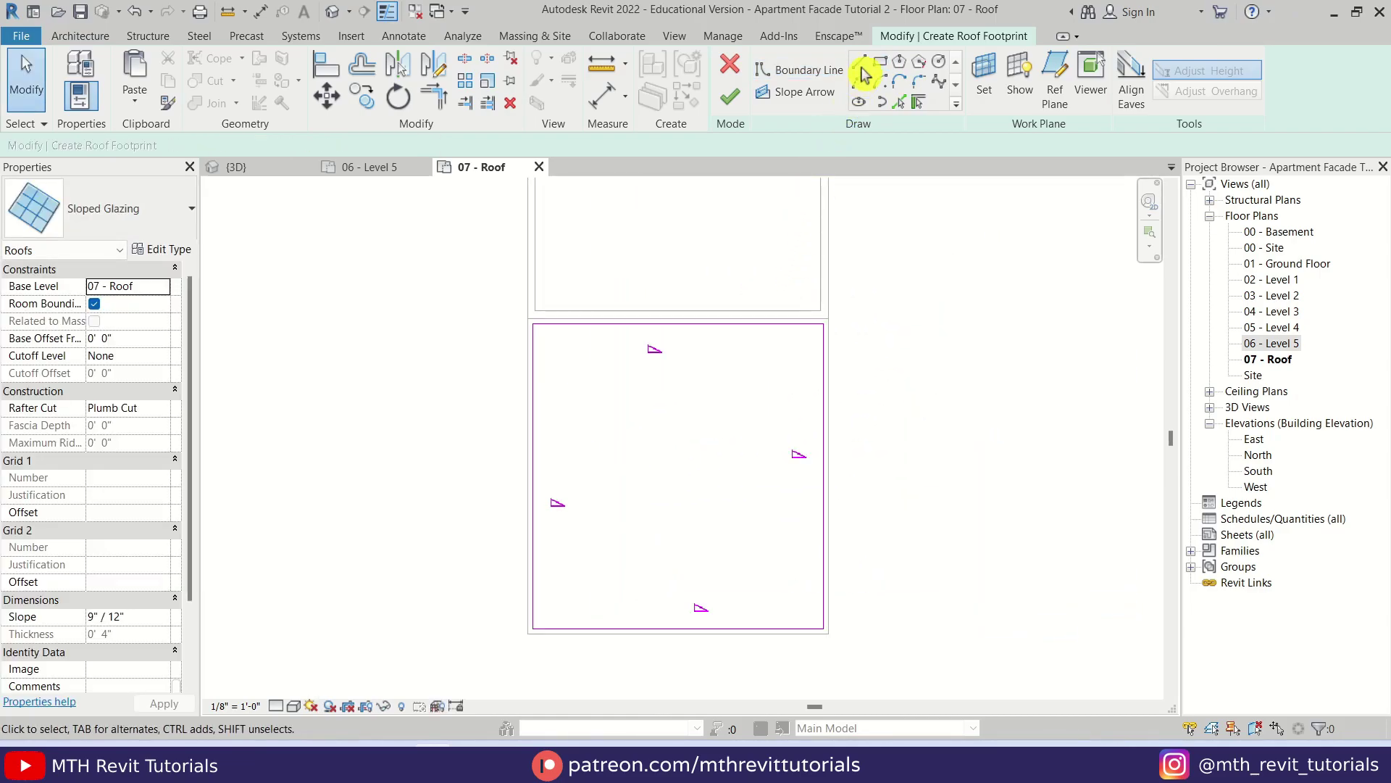
# Add three horizontal boundary lines dividing the footprint into four strips
pyautogui.click(865, 64)
pyautogui.click(534, 398)
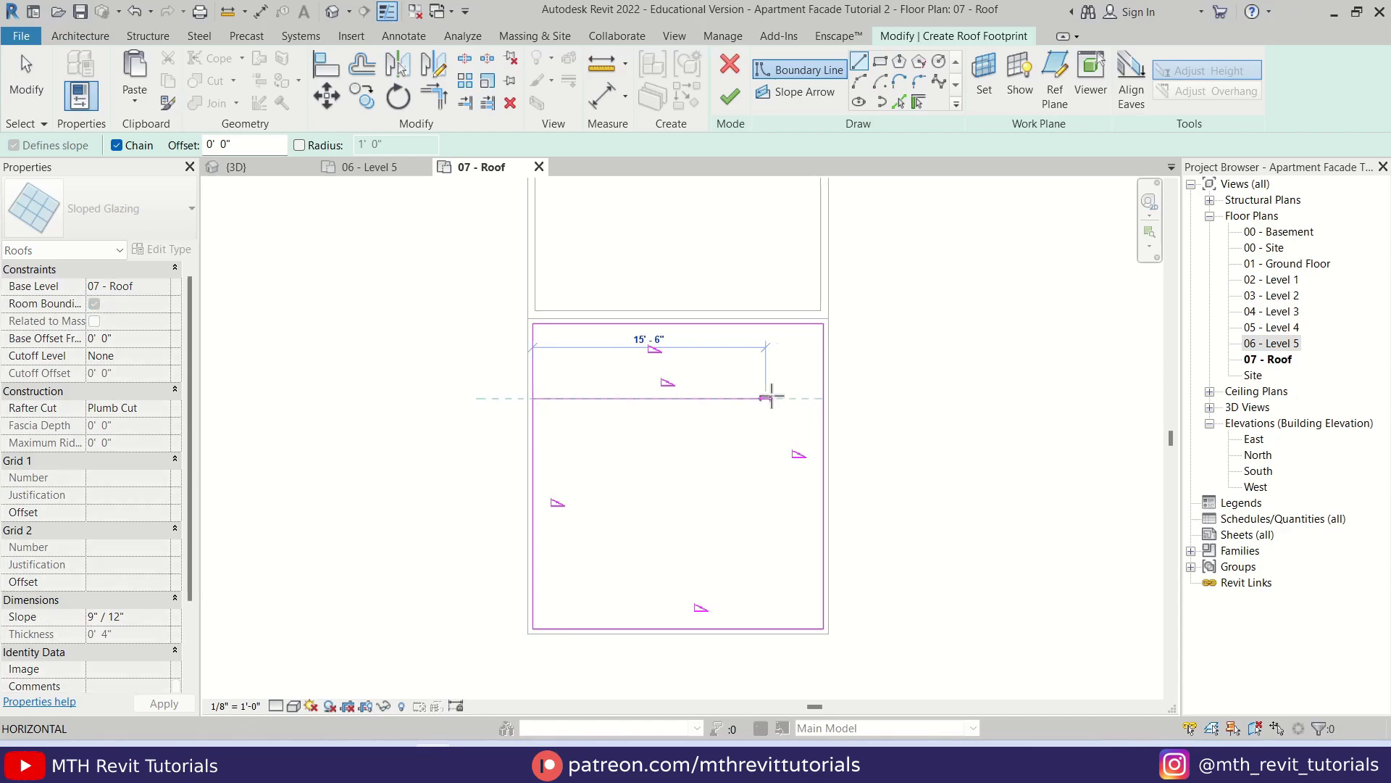
pyautogui.click(822, 398)
pyautogui.click(534, 458)
pyautogui.click(823, 458)
pyautogui.click(823, 458)
pyautogui.press('Escape')
pyautogui.click(534, 546)
pyautogui.click(823, 546)
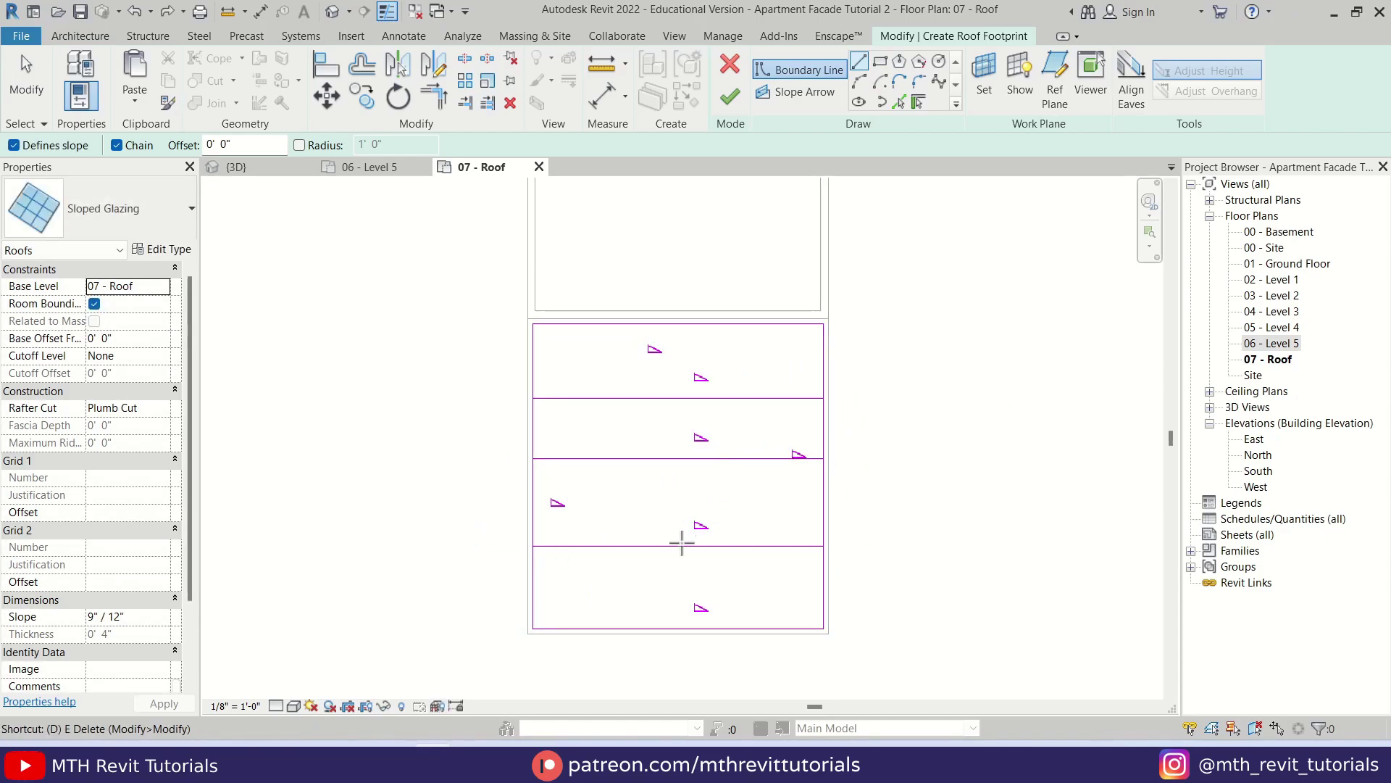
# Dimension the four strips with DI and set the string to EQ for equal depth
pyautogui.press('d')
pyautogui.press('i')
pyautogui.click(606, 629)
pyautogui.click(606, 547)
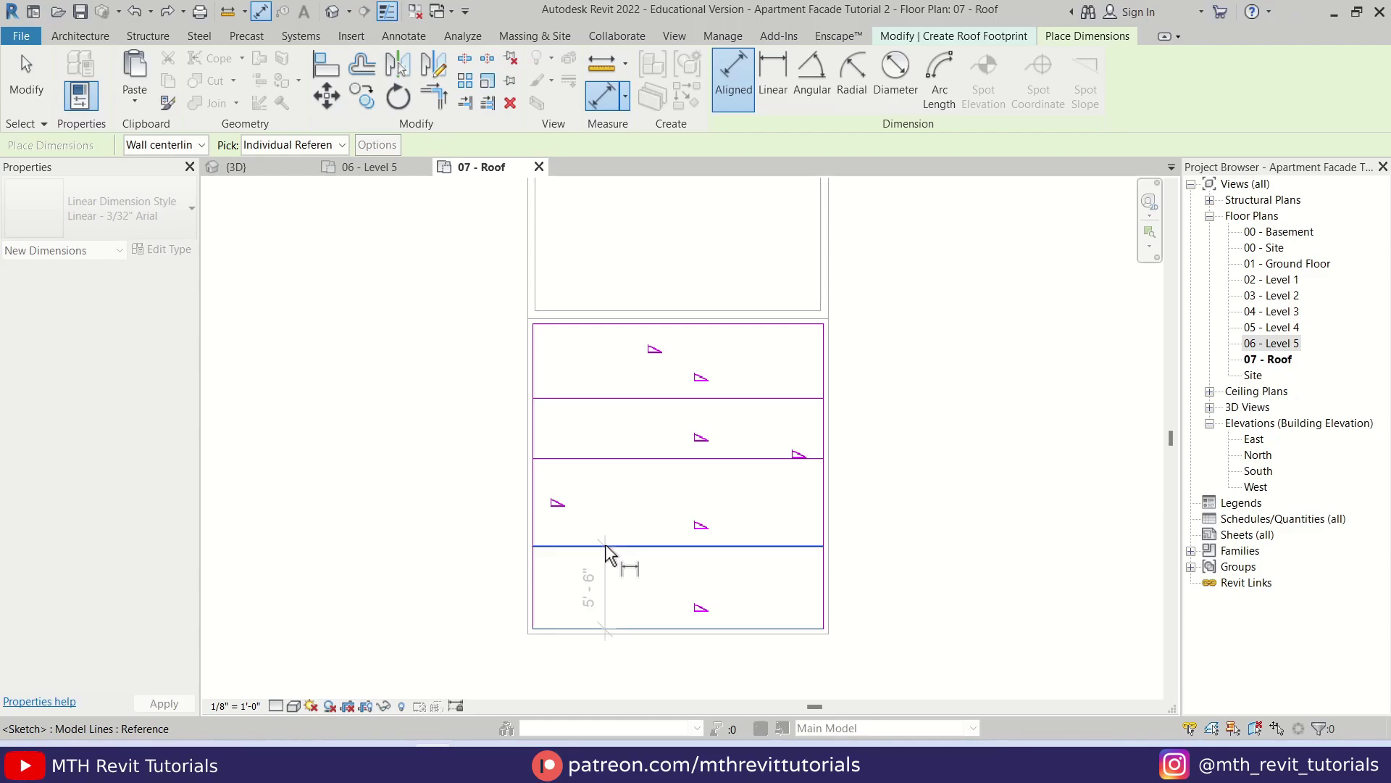
pyautogui.click(606, 459)
pyautogui.click(593, 397)
pyautogui.click(604, 323)
pyautogui.click(609, 268)
pyautogui.scroll(1, 605, 542)
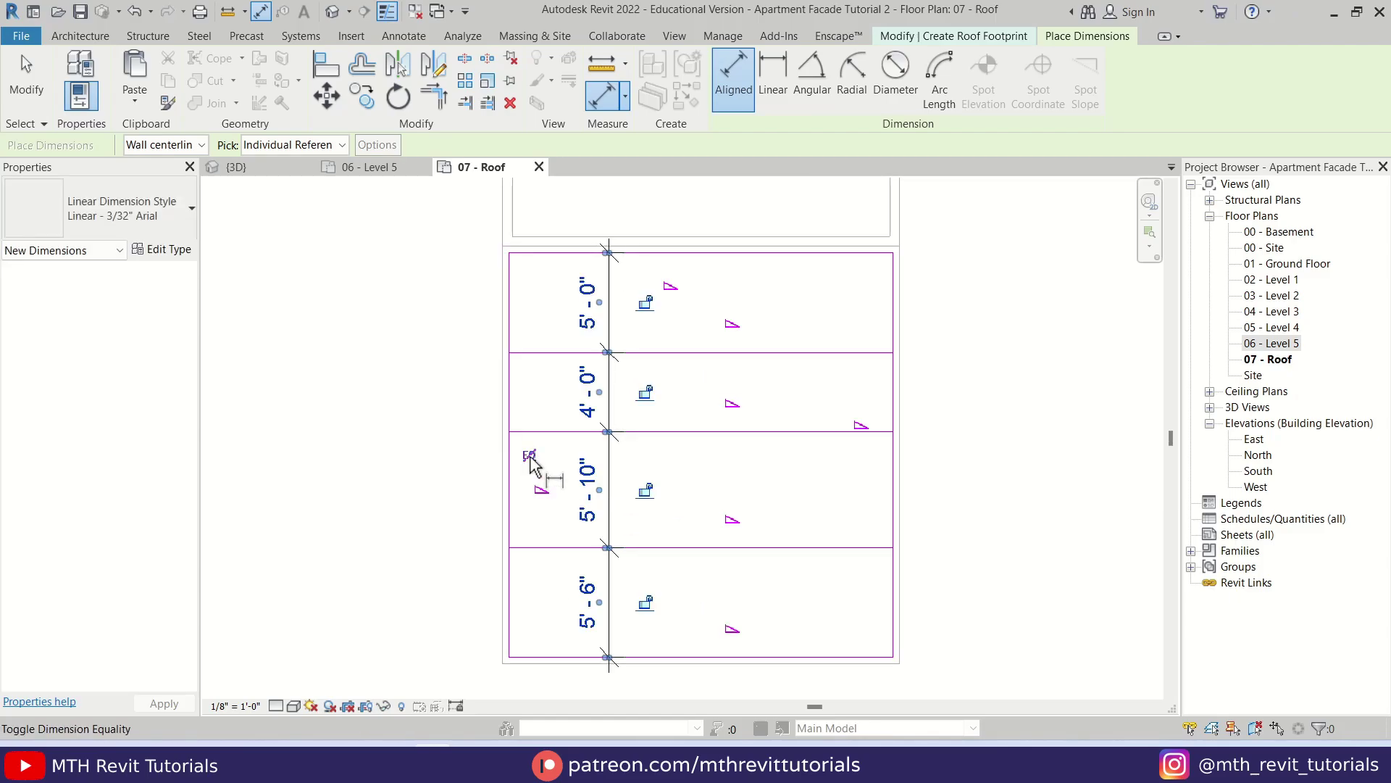
pyautogui.click(530, 457)
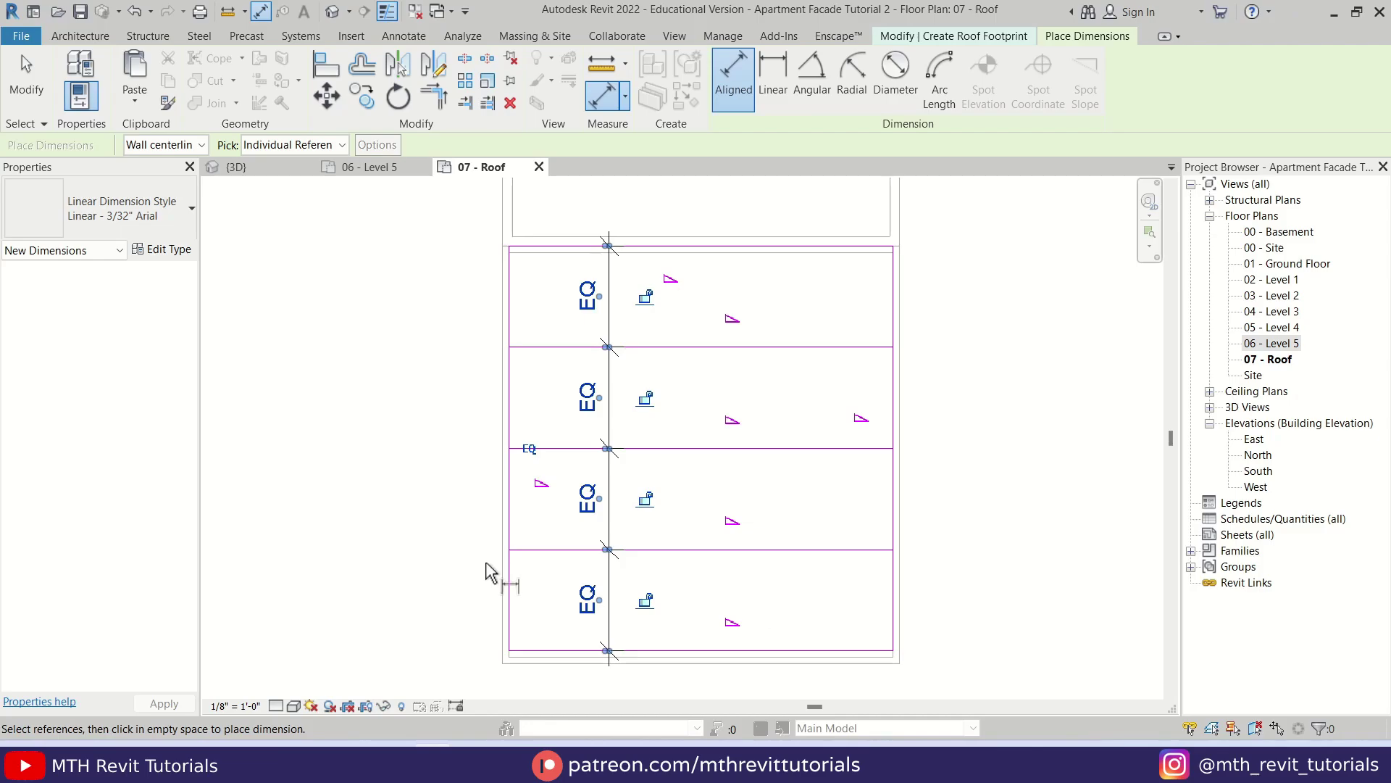
pyautogui.click(507, 253)
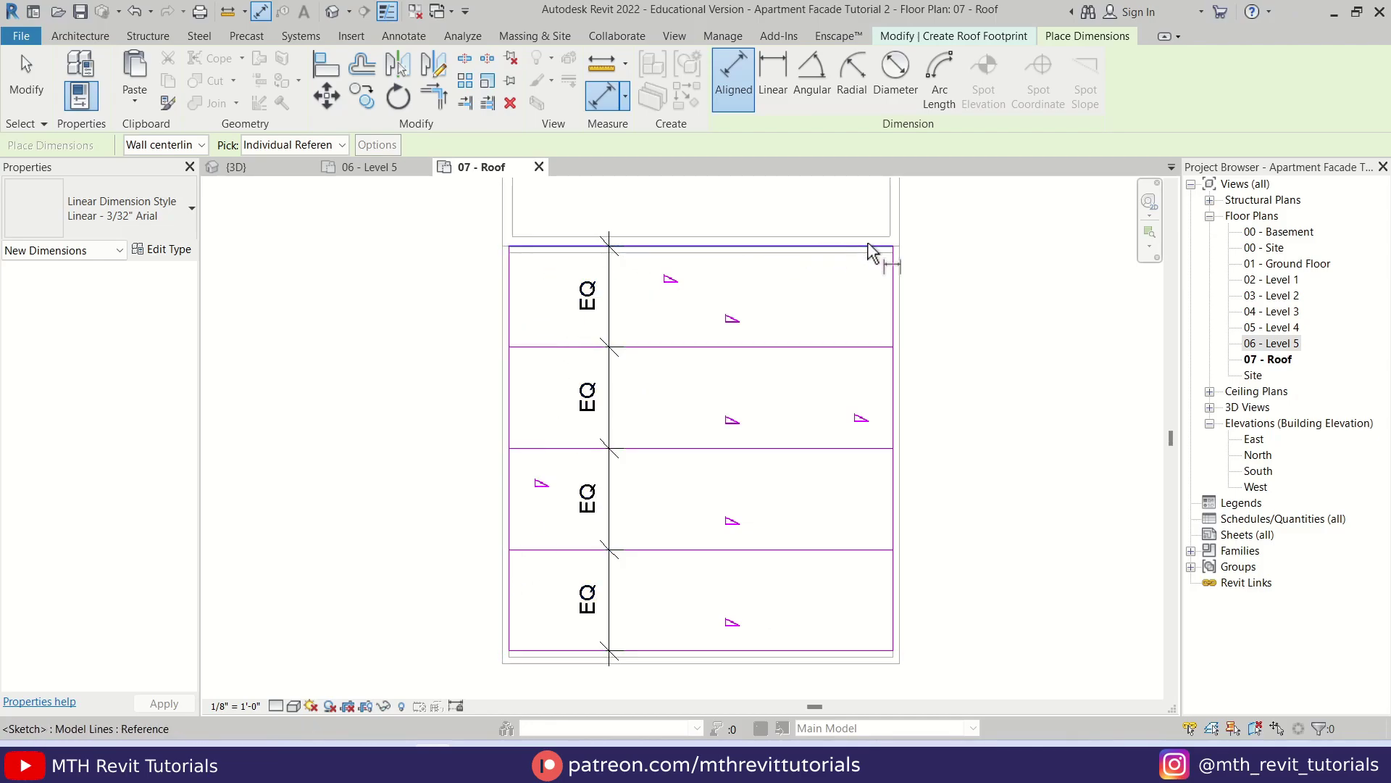
pyautogui.press('Escape')
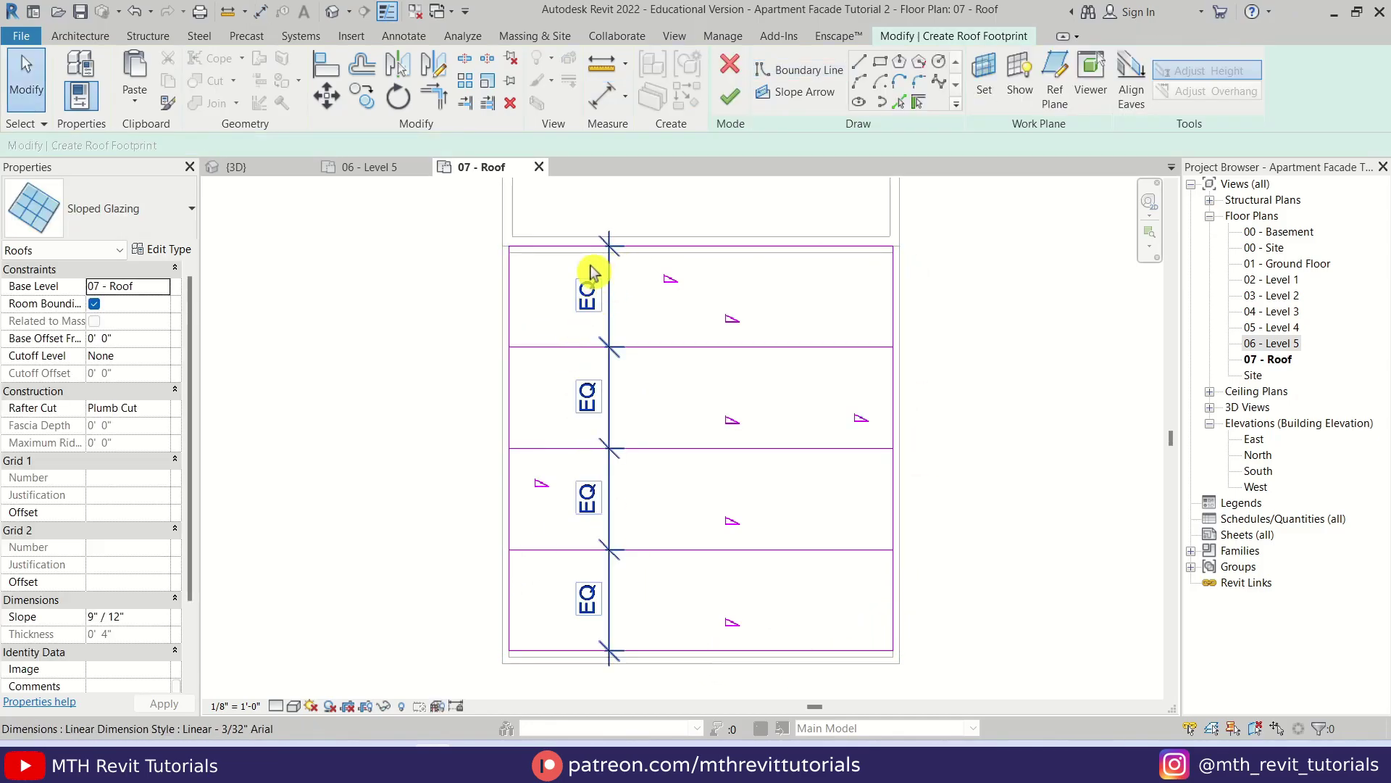
# Align the footprint's top and bottom edges to their reference lines with AL
pyautogui.scroll(1, 515, 261)
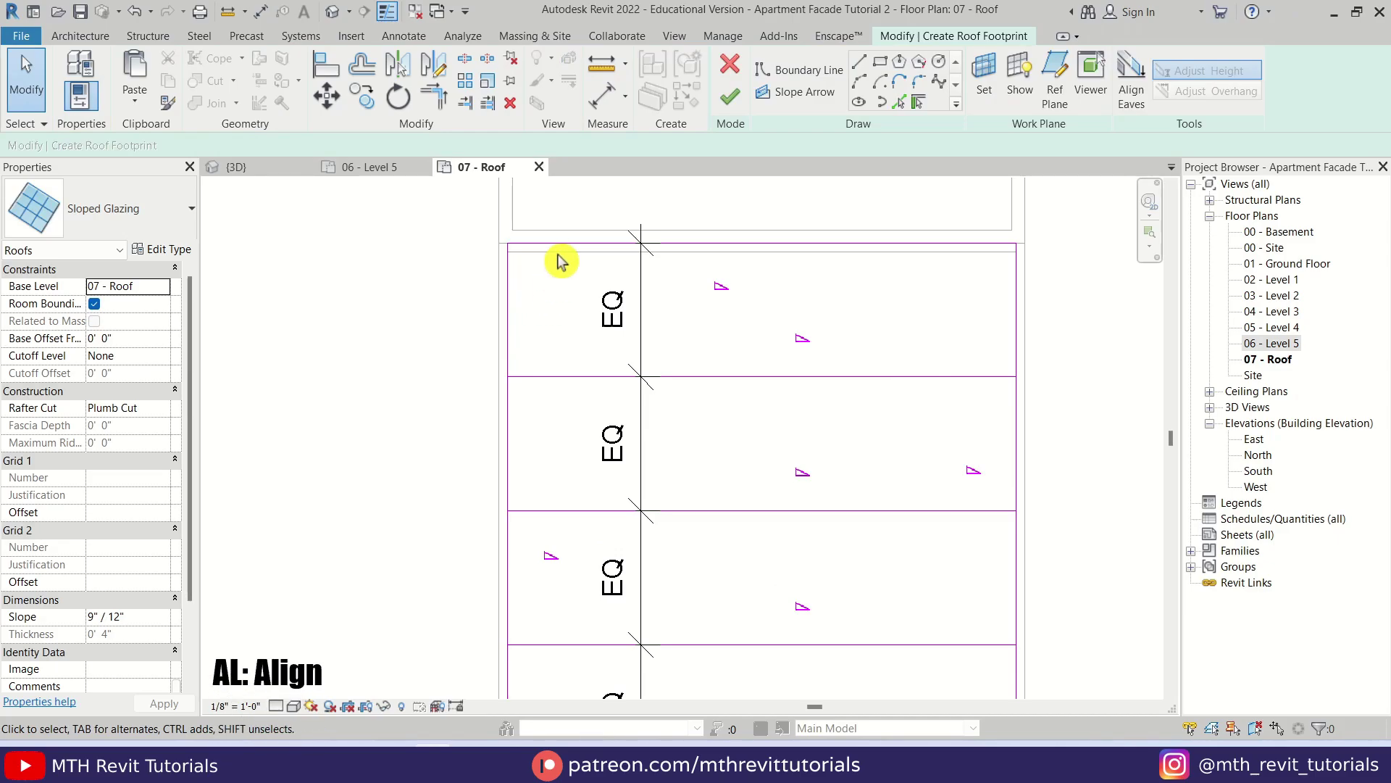
pyautogui.press('a')
pyautogui.press('l')
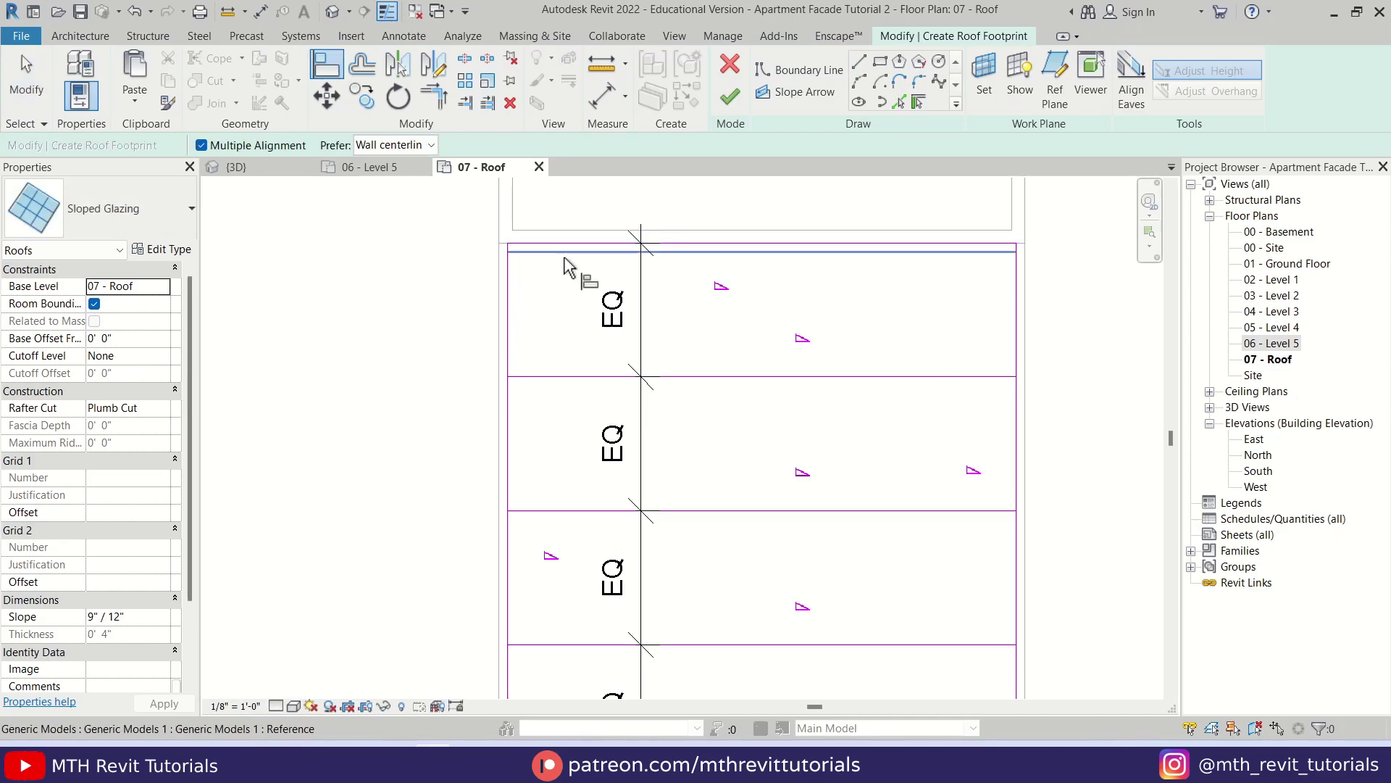
pyautogui.click(564, 258)
pyautogui.click(562, 244)
pyautogui.scroll(-2, 611, 194)
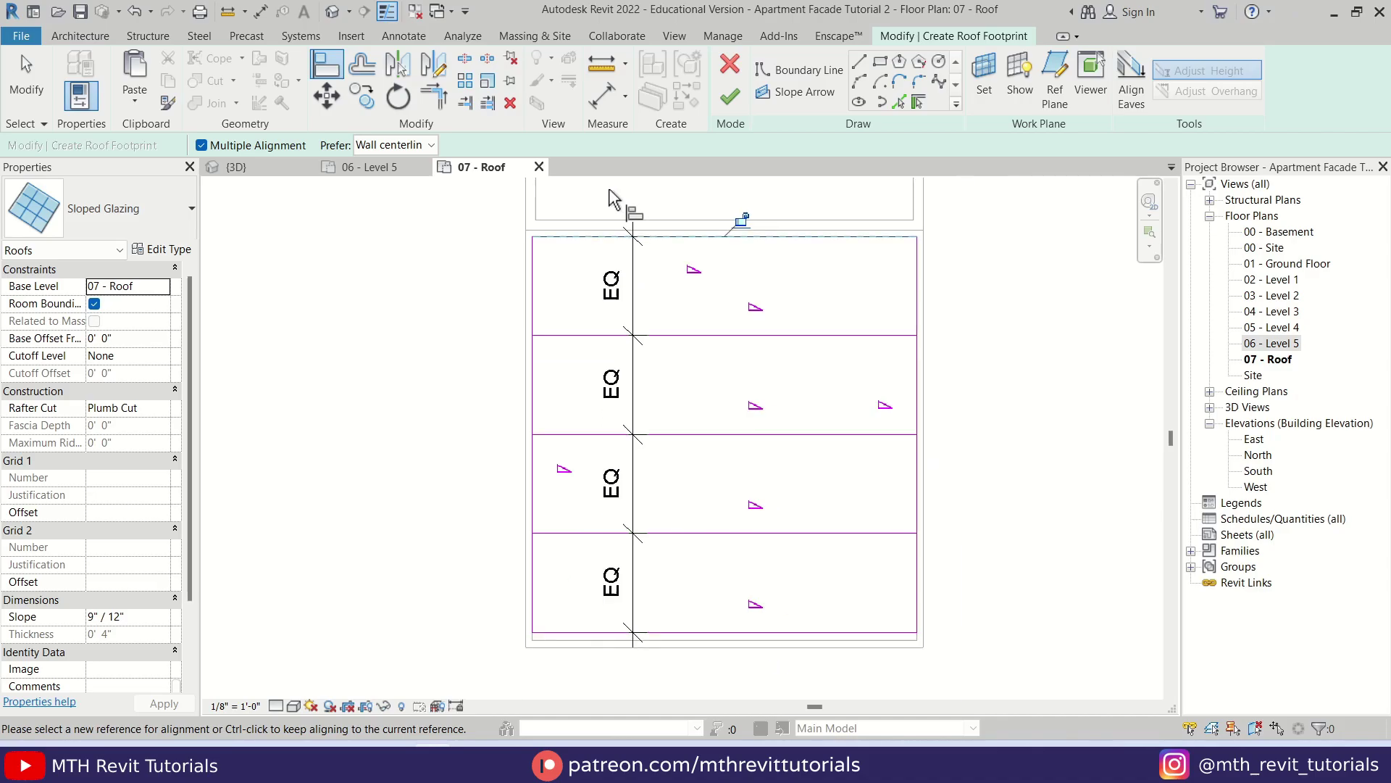
pyautogui.scroll(5, 621, 528)
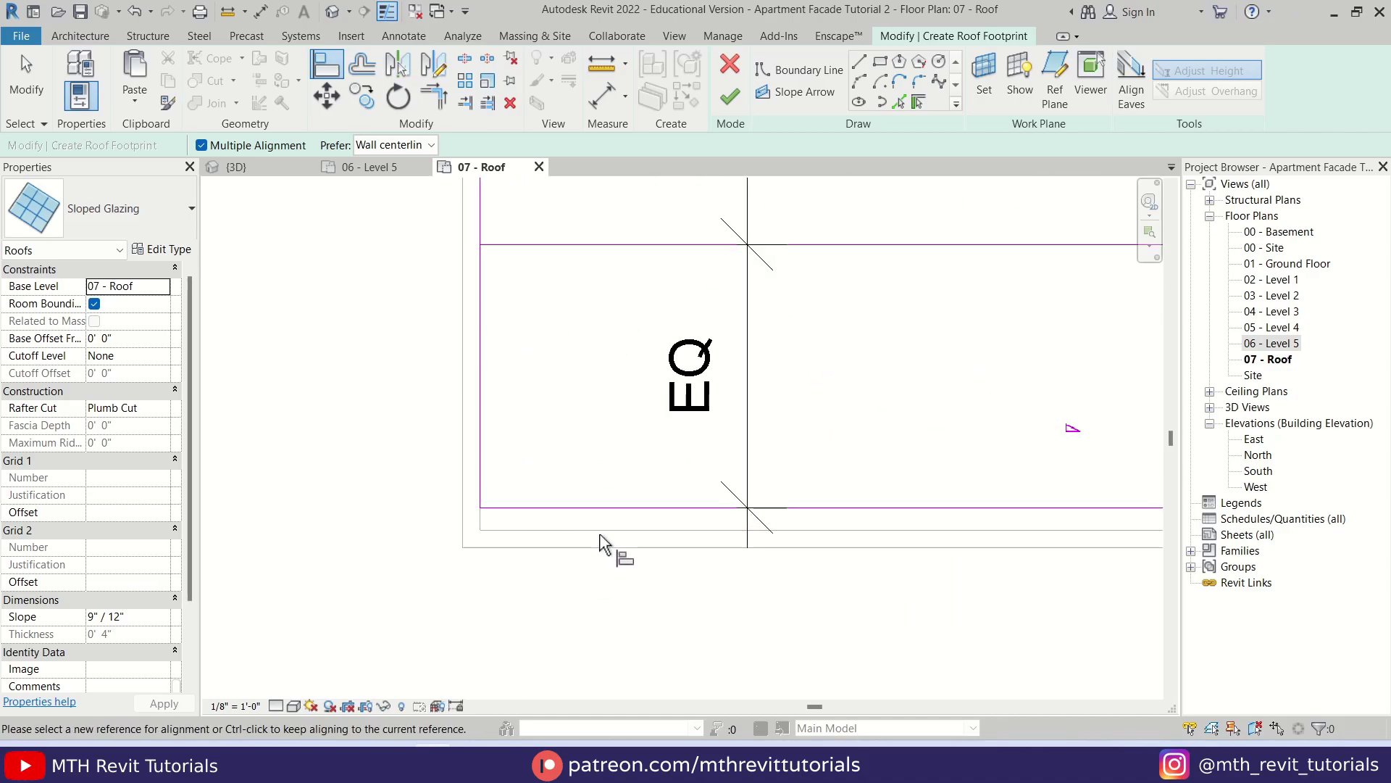
pyautogui.click(616, 548)
pyautogui.scroll(-5, 683, 578)
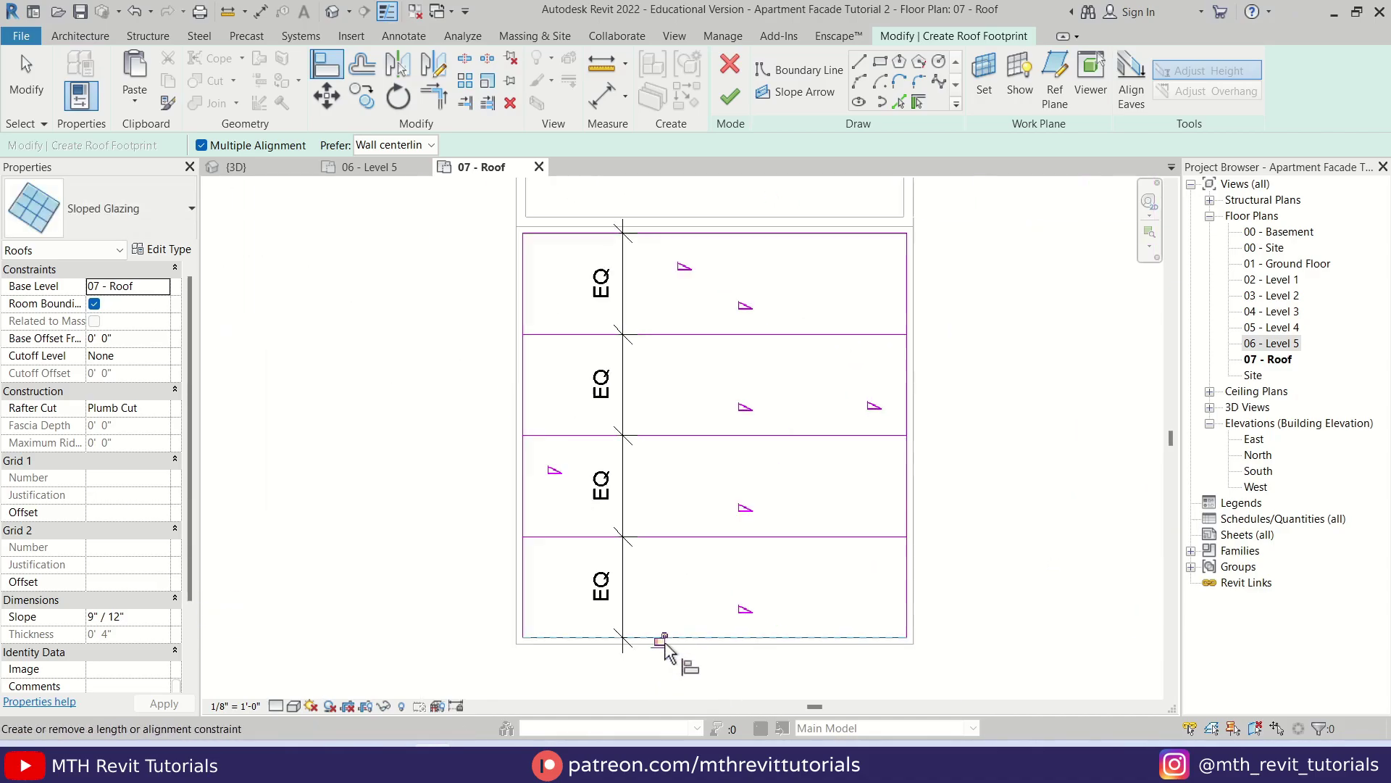
pyautogui.scroll(2, 713, 304)
pyautogui.scroll(-5, 817, 354)
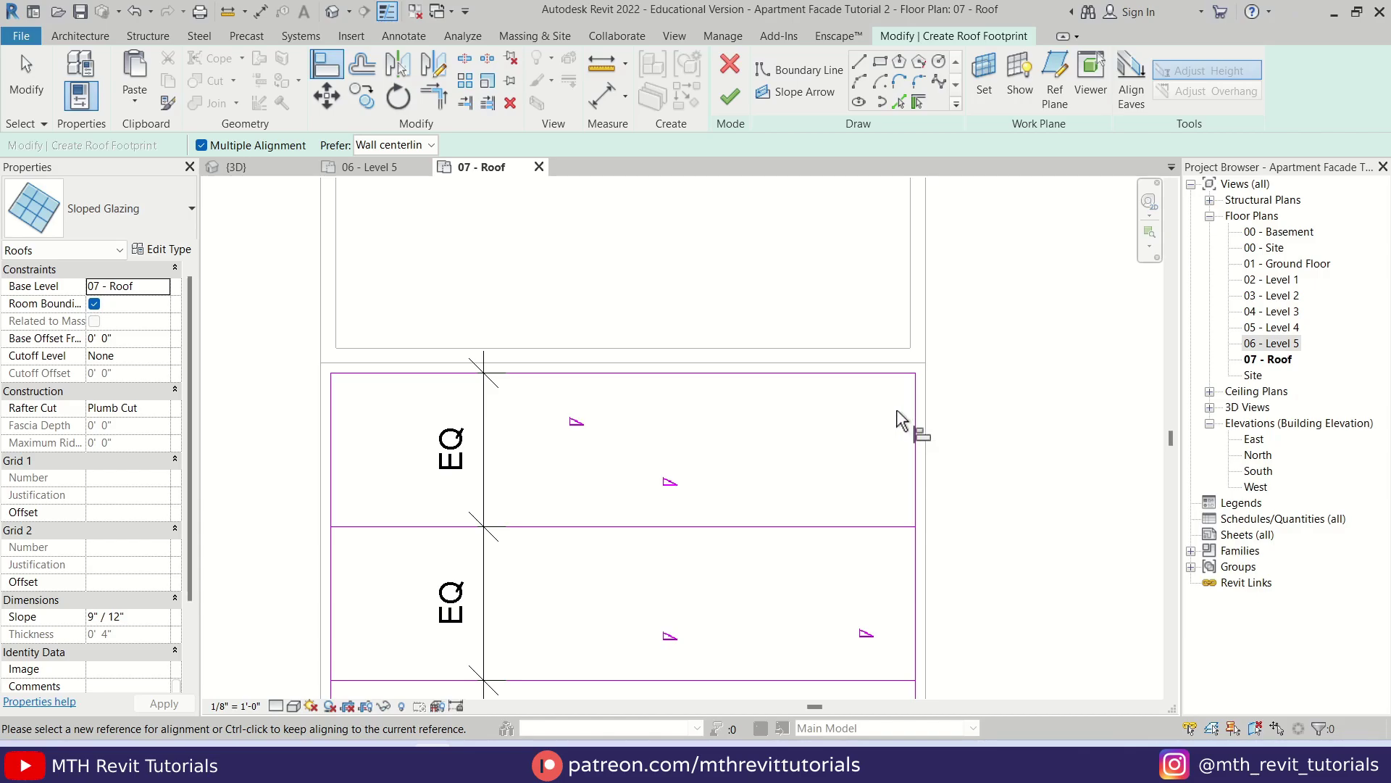
pyautogui.scroll(3, 802, 320)
pyautogui.press('Escape')
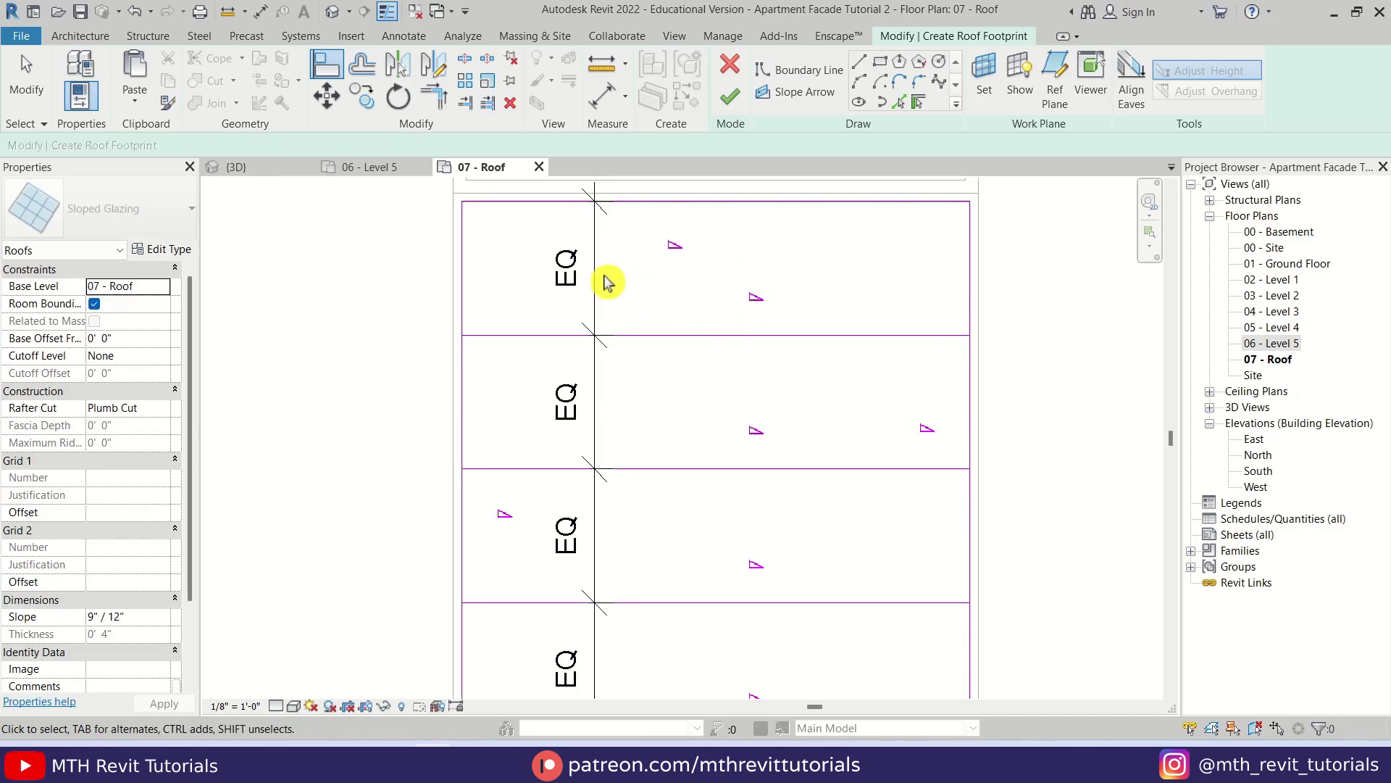
# Select the EQ dimension to verify the strips stay equal
pyautogui.click(590, 282)
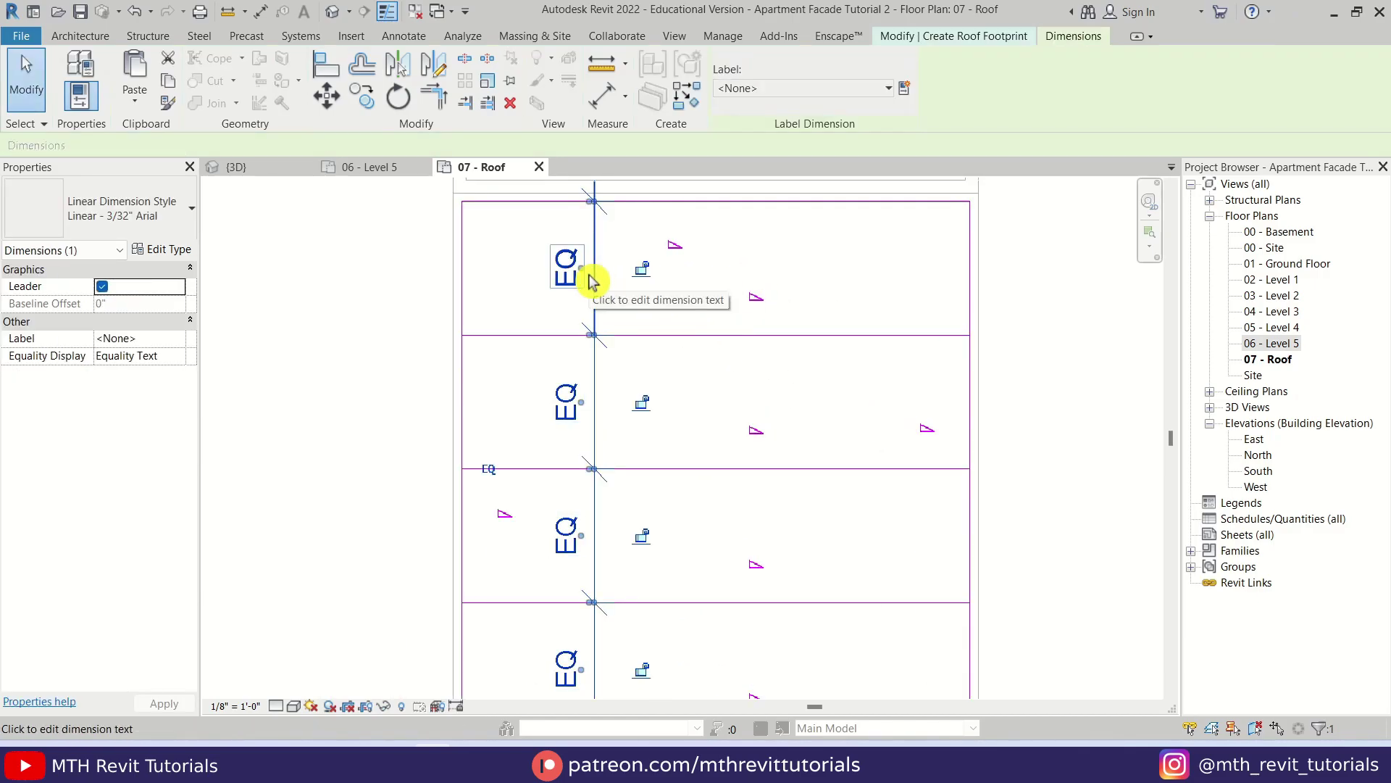
pyautogui.press('Escape')
pyautogui.scroll(-1, 749, 329)
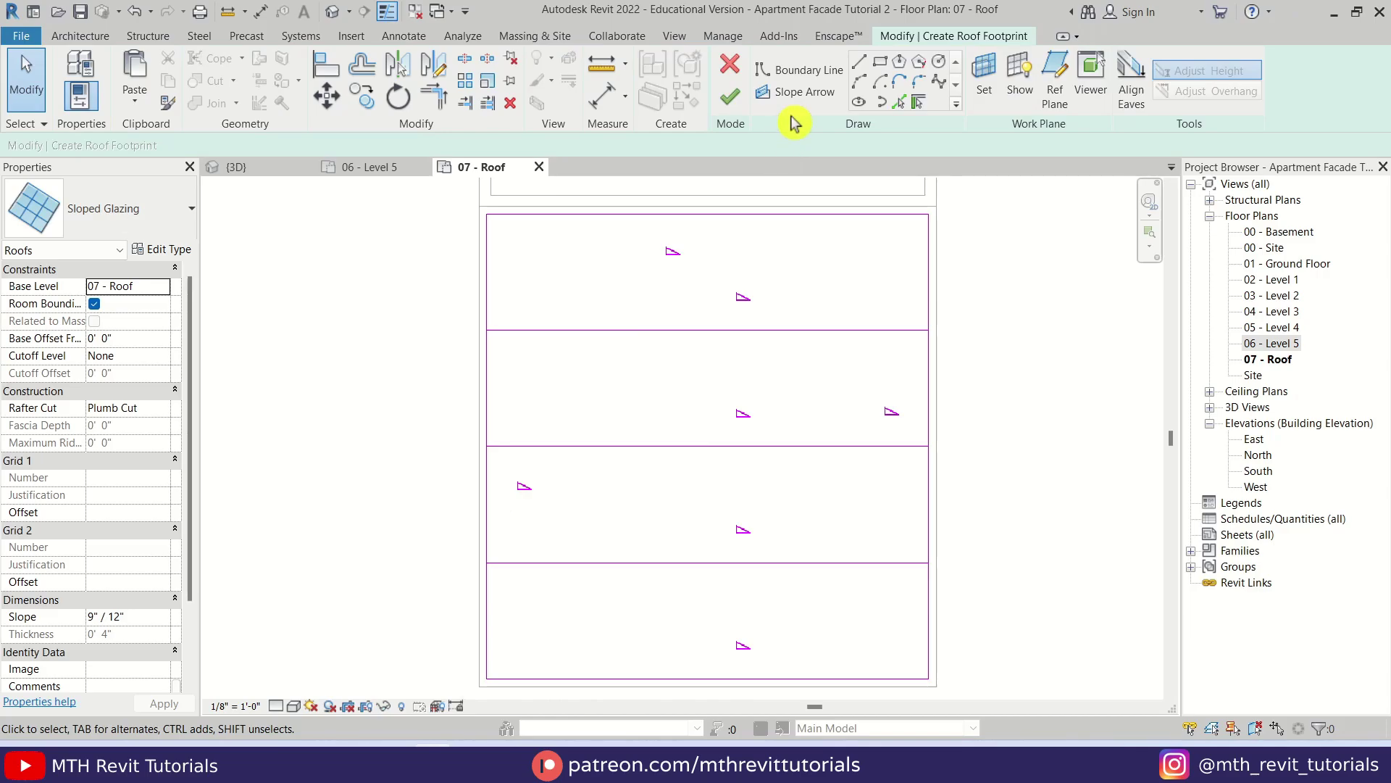
# Draw three vertical boundary lines from the top edge to the bottom edge
pyautogui.click(861, 61)
pyautogui.click(612, 216)
pyautogui.click(613, 621)
pyautogui.click(701, 216)
pyautogui.click(701, 621)
pyautogui.click(798, 216)
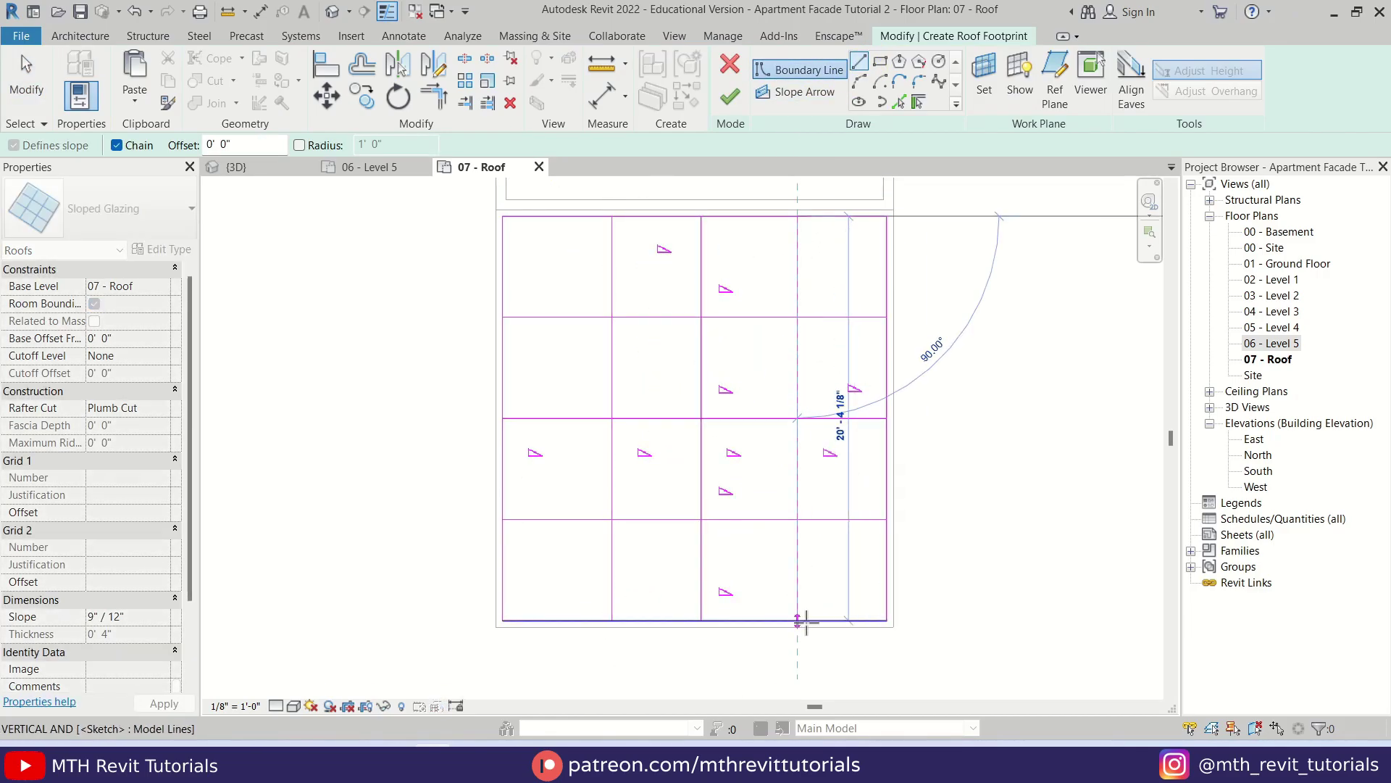
pyautogui.click(798, 620)
pyautogui.press('Escape')
pyautogui.press('Escape')
# Place an aligned dimension across the five vertical lines and make the columns EQ
pyautogui.press('d')
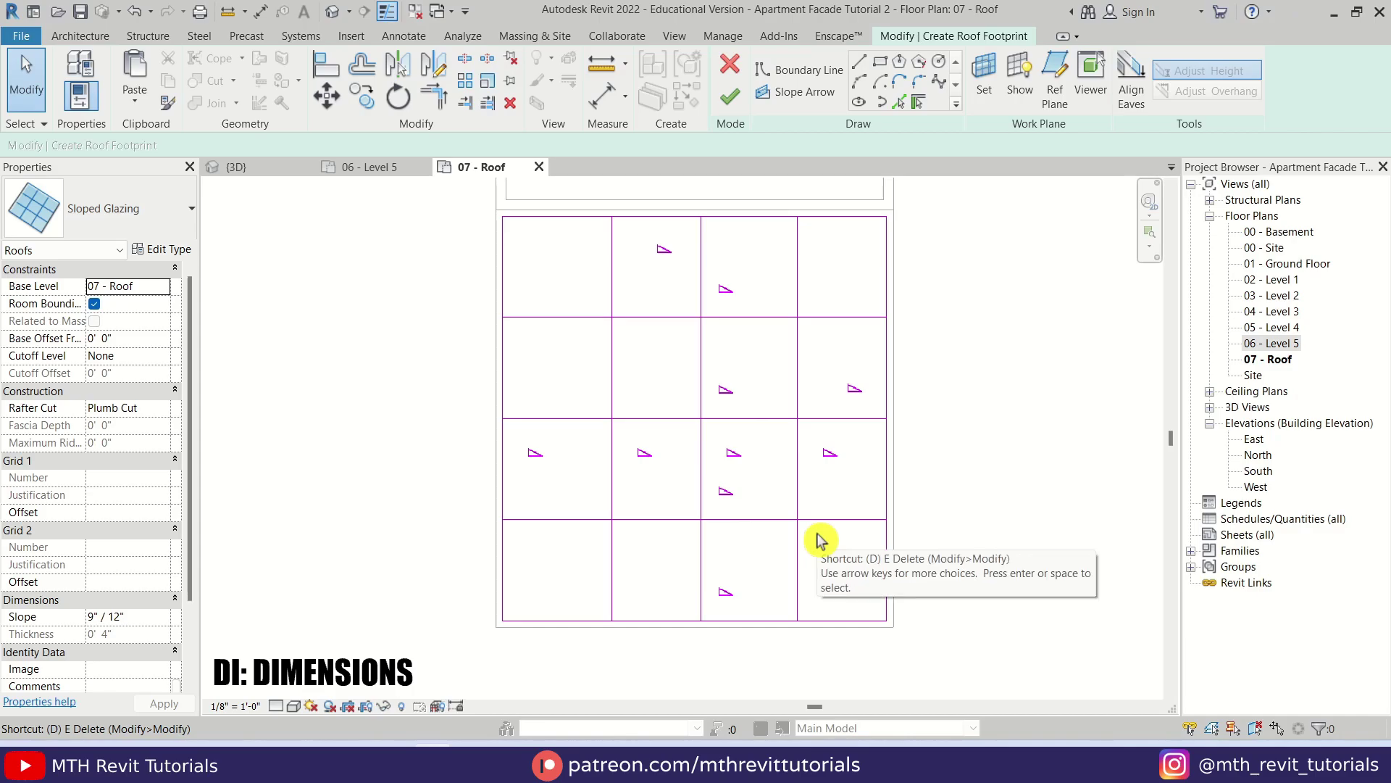
pyautogui.press('i')
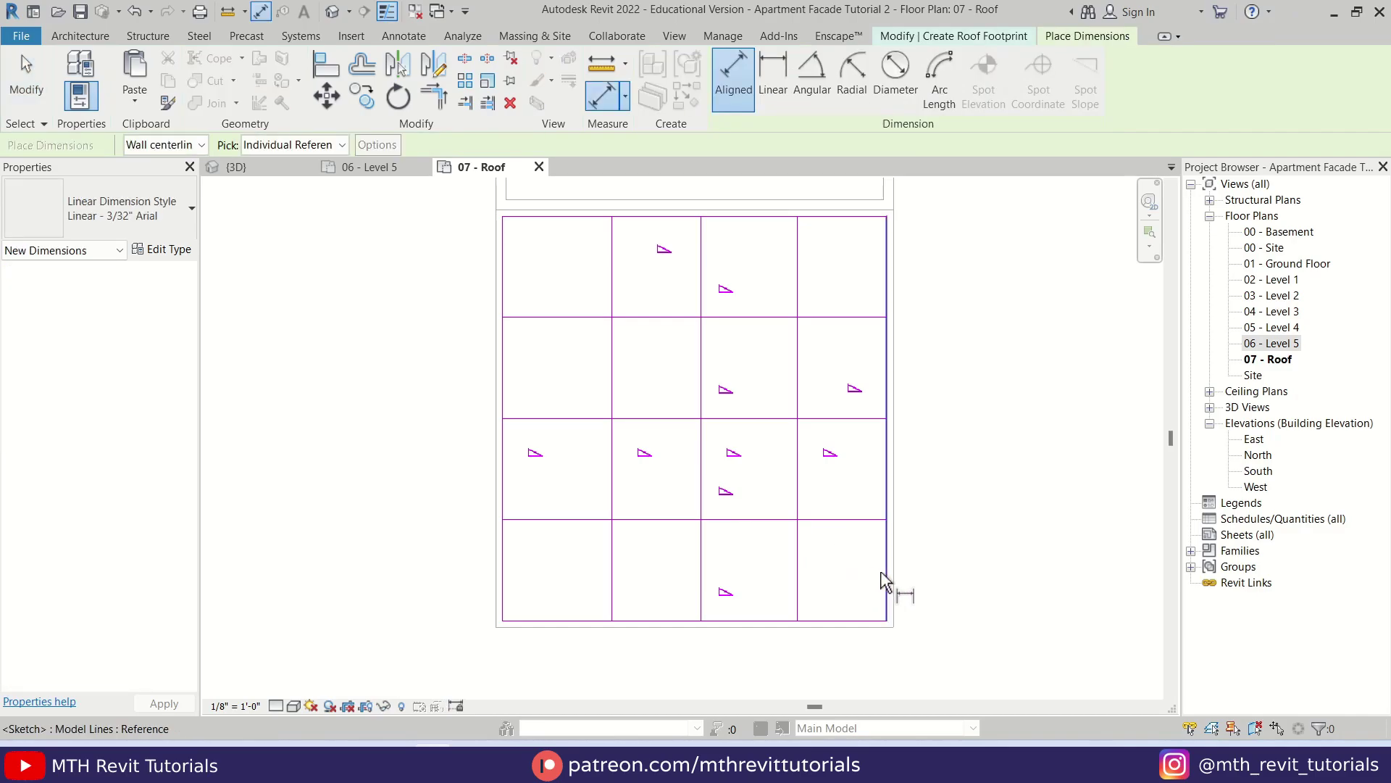
pyautogui.click(887, 571)
pyautogui.click(797, 565)
pyautogui.click(701, 572)
pyautogui.click(612, 573)
pyautogui.click(502, 573)
pyautogui.click(567, 572)
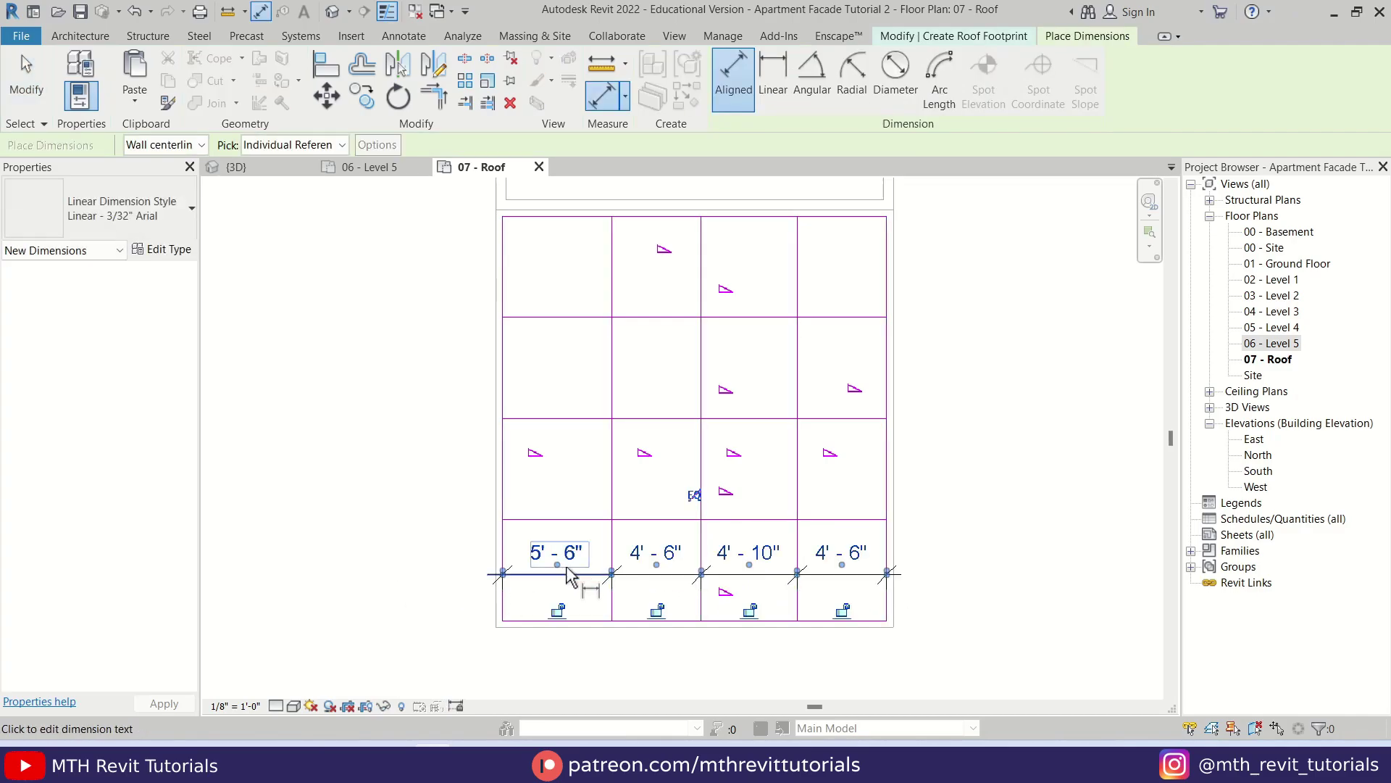
pyautogui.click(693, 496)
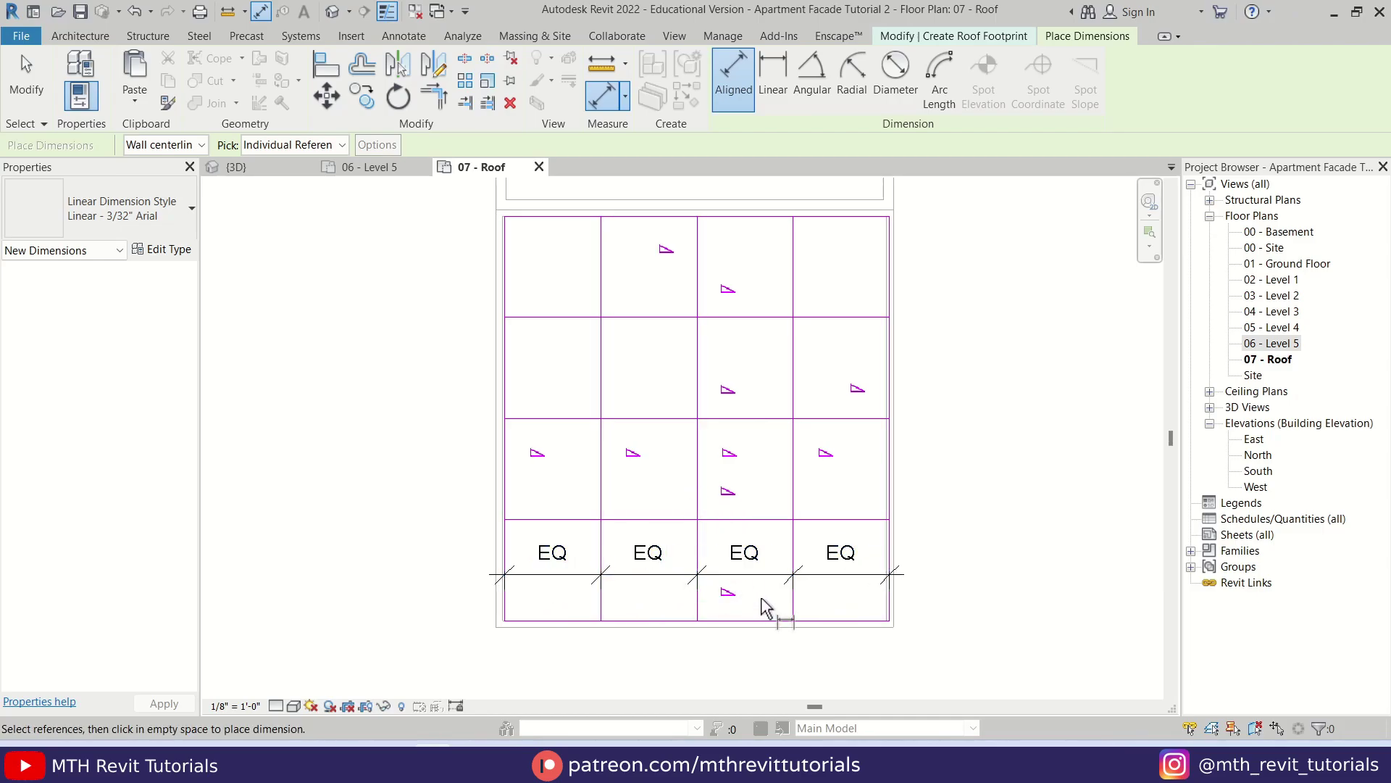
pyautogui.press('Escape')
pyautogui.press('Escape')
# Align the right footprint boundary to its reference line
pyautogui.scroll(5, 928, 576)
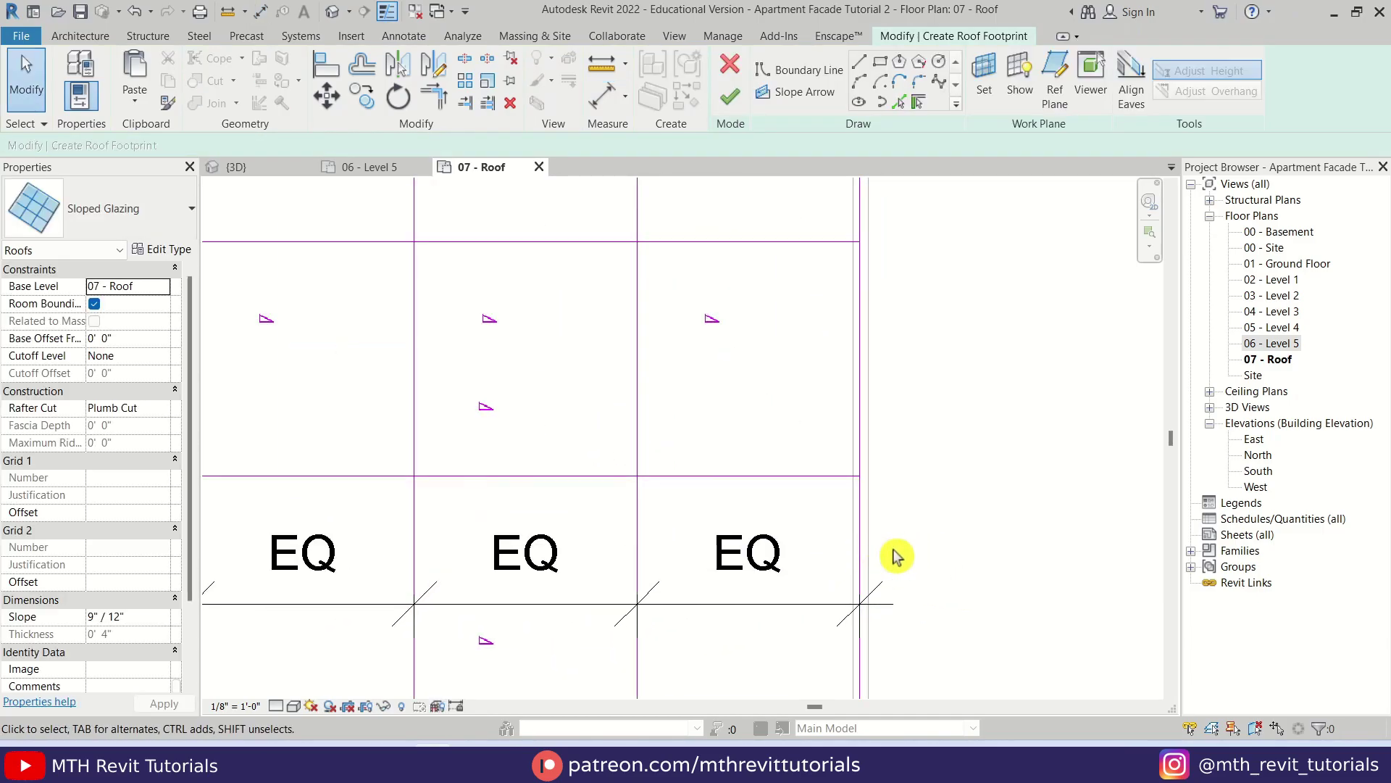
pyautogui.scroll(-3, 903, 553)
pyautogui.scroll(6, 775, 380)
pyautogui.press('a')
pyautogui.press('l')
pyautogui.click(776, 372)
pyautogui.click(784, 370)
# Align the top boundary to its reference and check the EQ dimension string
pyautogui.scroll(-5, 878, 586)
pyautogui.scroll(-2, 879, 598)
pyautogui.scroll(8, 891, 522)
pyautogui.click(952, 272)
pyautogui.click(960, 268)
pyautogui.scroll(-6, 1060, 239)
pyautogui.scroll(-2, 1004, 312)
pyautogui.scroll(2, 884, 488)
pyautogui.press('Escape')
pyautogui.click(906, 576)
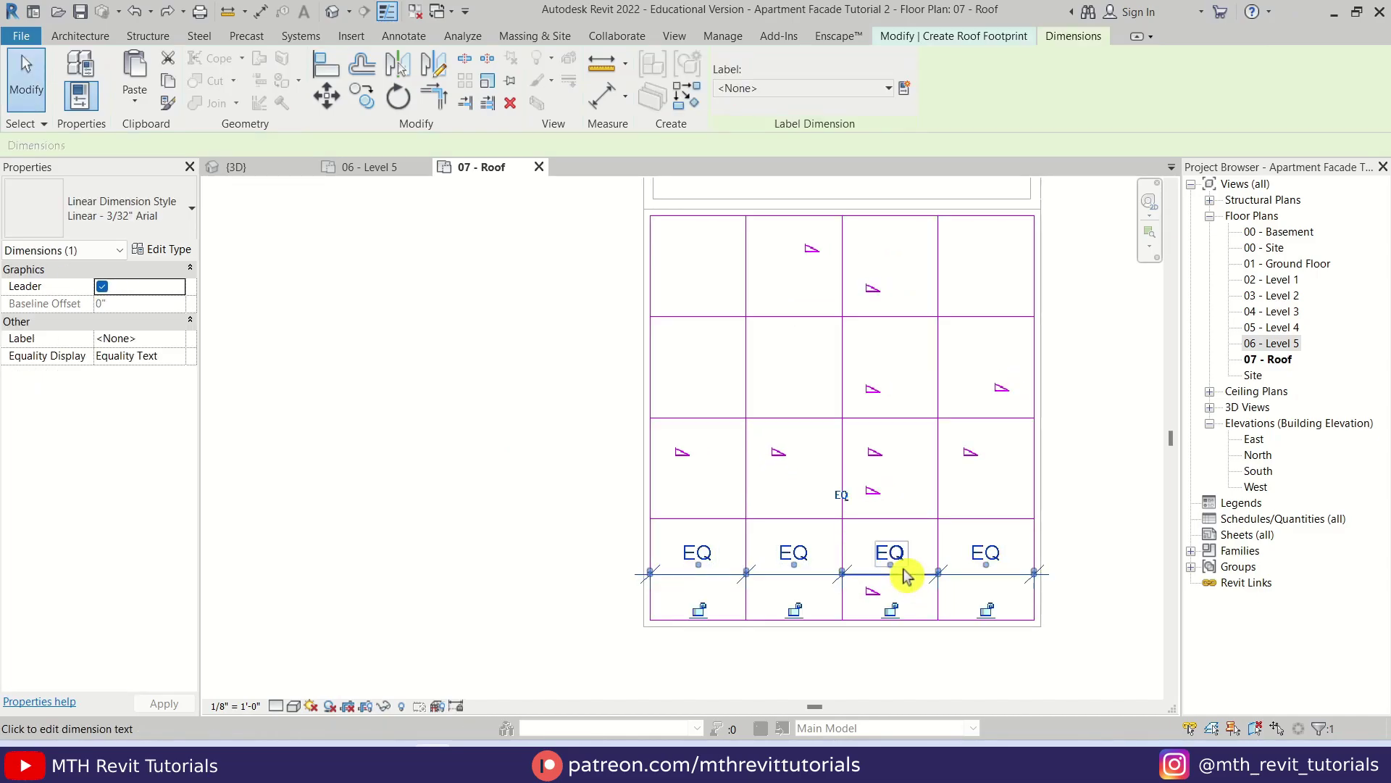
pyautogui.press('Escape')
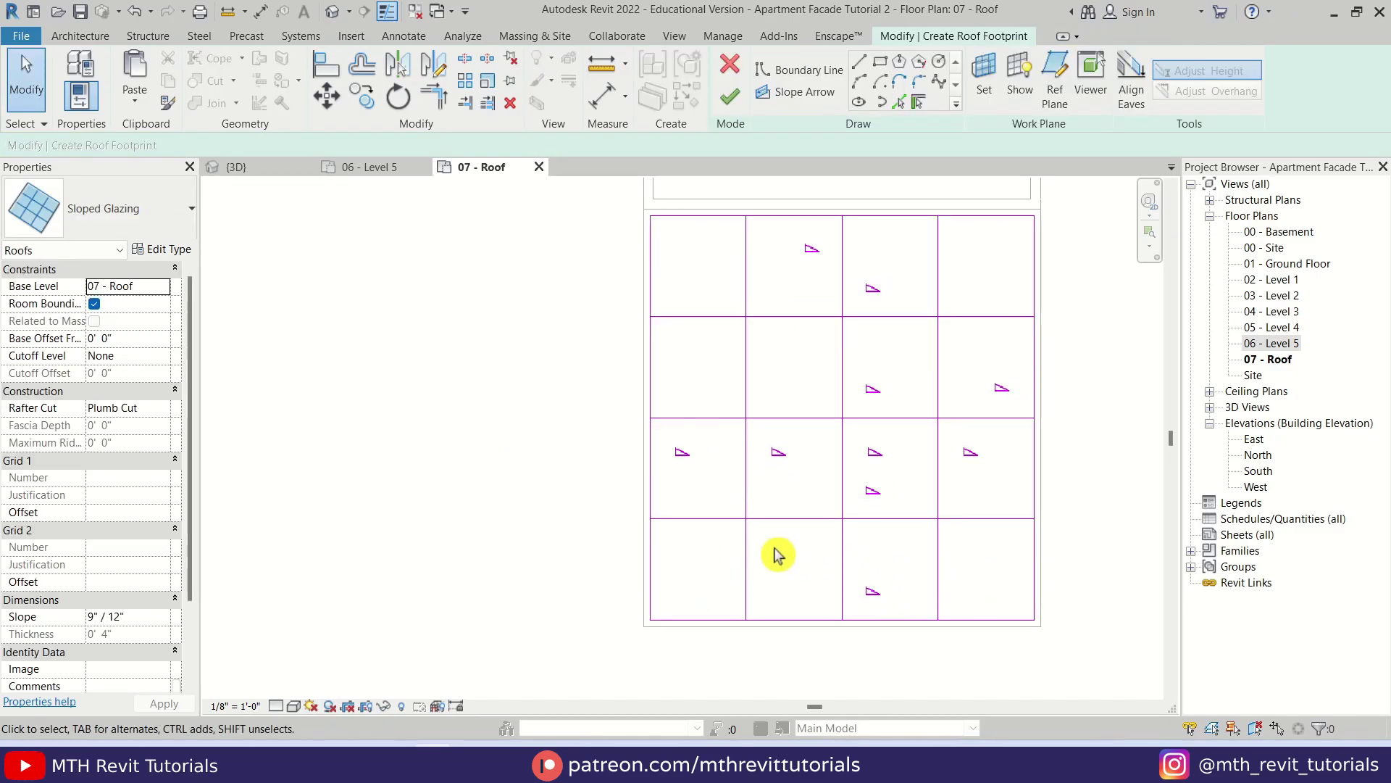
# Trim the grid lines to the lower-left cell, unjoining elements when errors appear
pyautogui.press('t')
pyautogui.press('r')
pyautogui.click(748, 549)
pyautogui.click(715, 518)
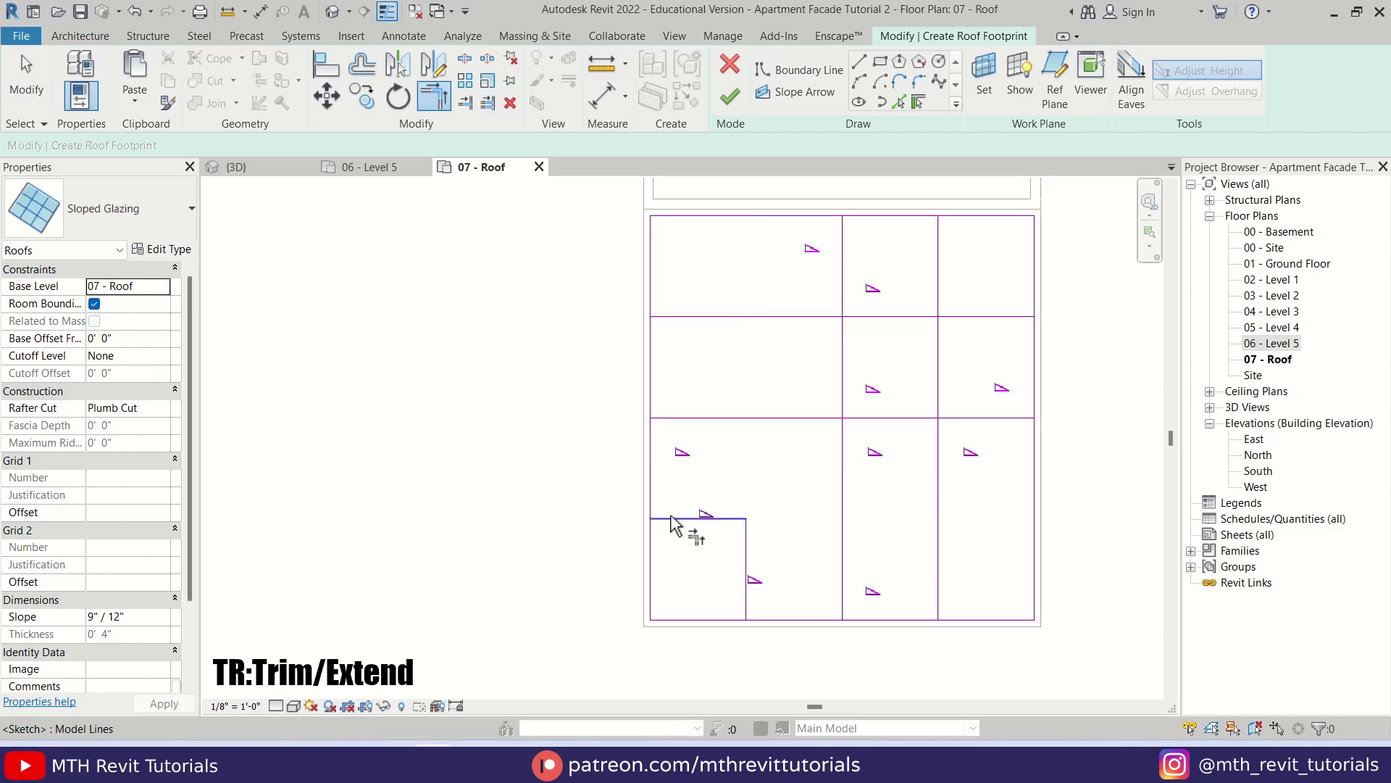
pyautogui.click(655, 547)
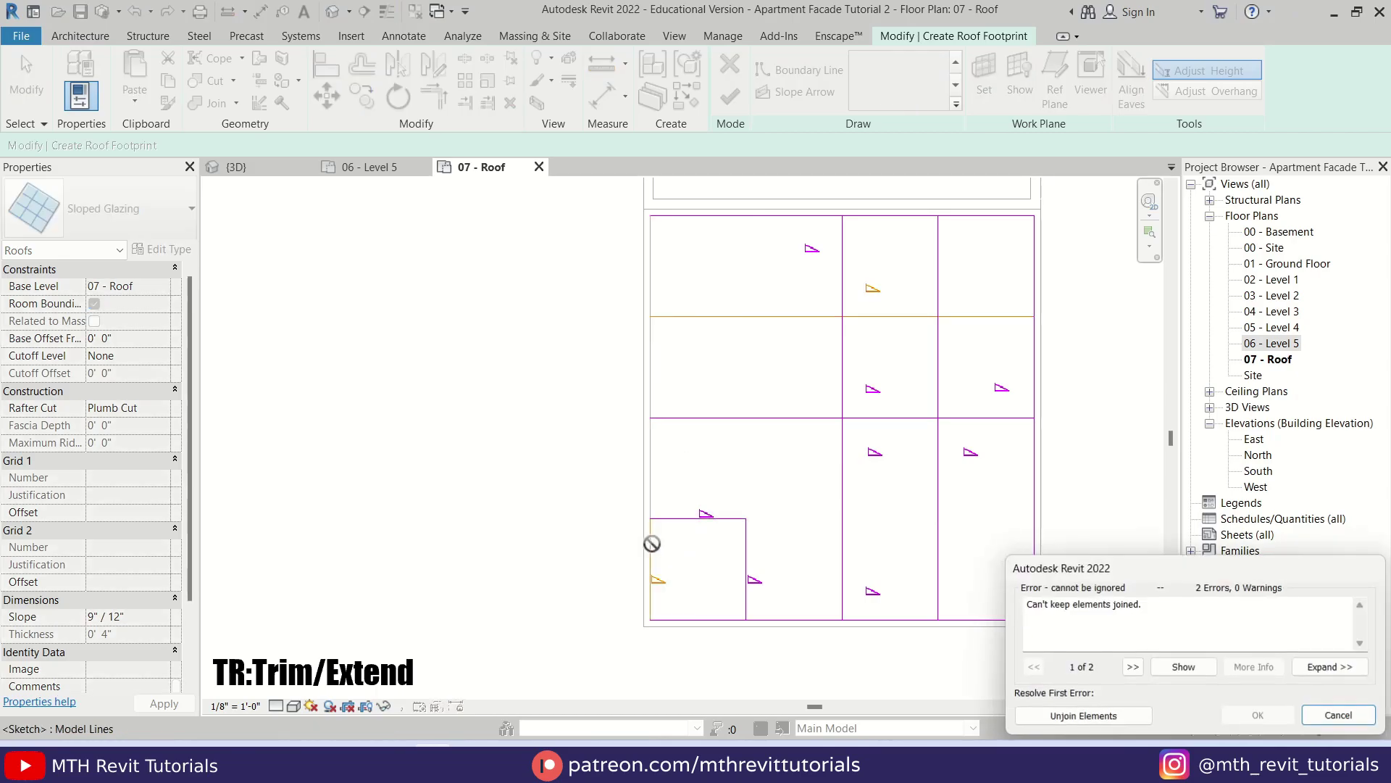
pyautogui.click(1094, 722)
pyautogui.click(746, 613)
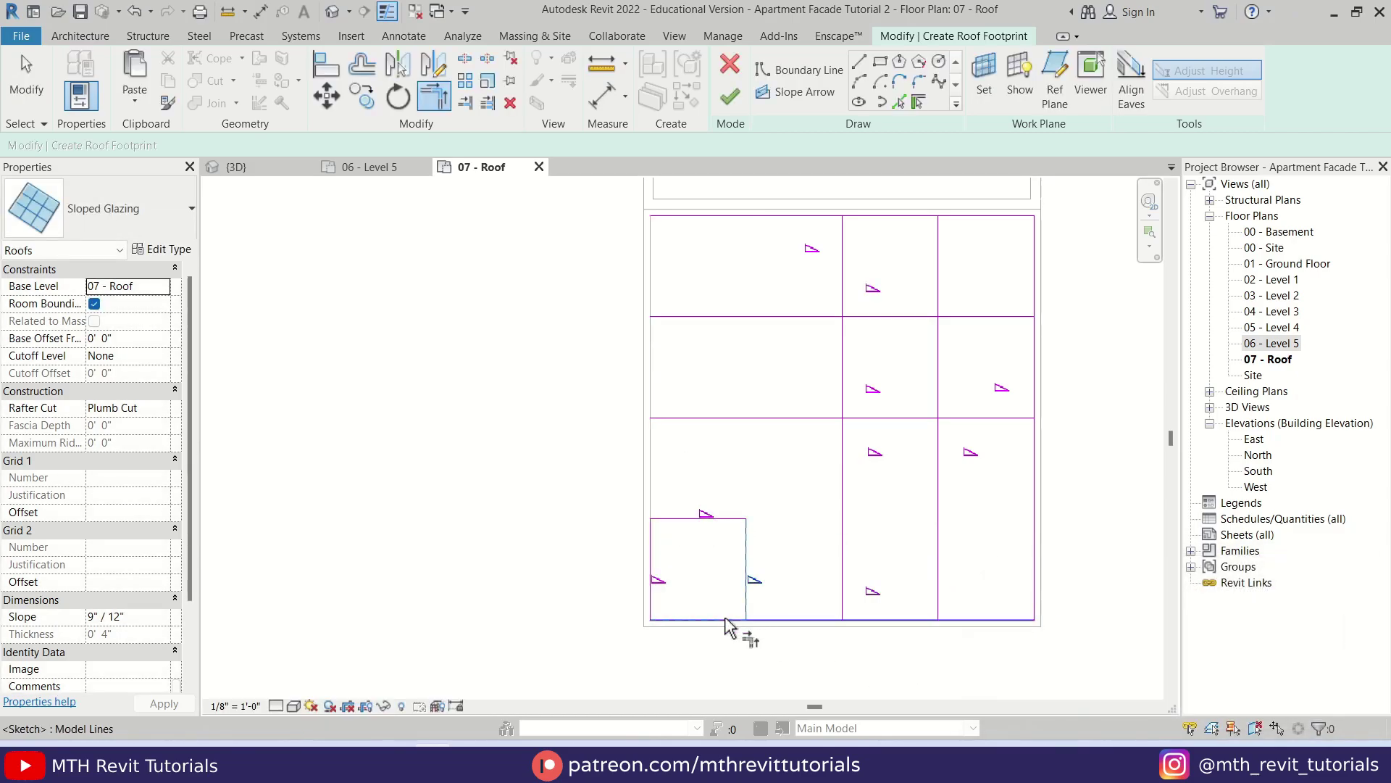
pyautogui.click(725, 621)
pyautogui.click(1083, 716)
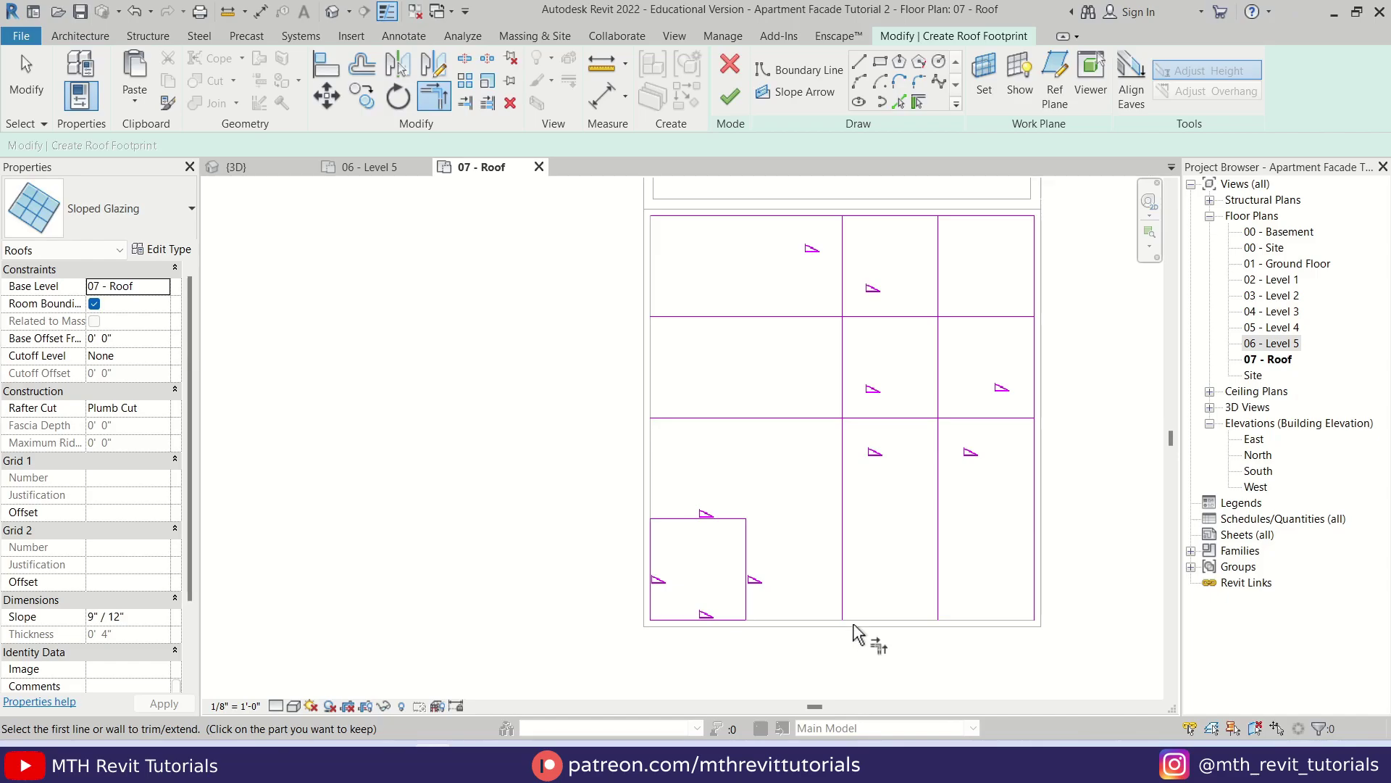
pyautogui.scroll(-2, 855, 627)
pyautogui.press('Escape')
# Delete the six leftover sketch lines outside the cell
pyautogui.moveTo(1091, 660); pyautogui.dragTo(877, 433)
pyautogui.moveTo(837, 374); pyautogui.dragTo(837, 374)
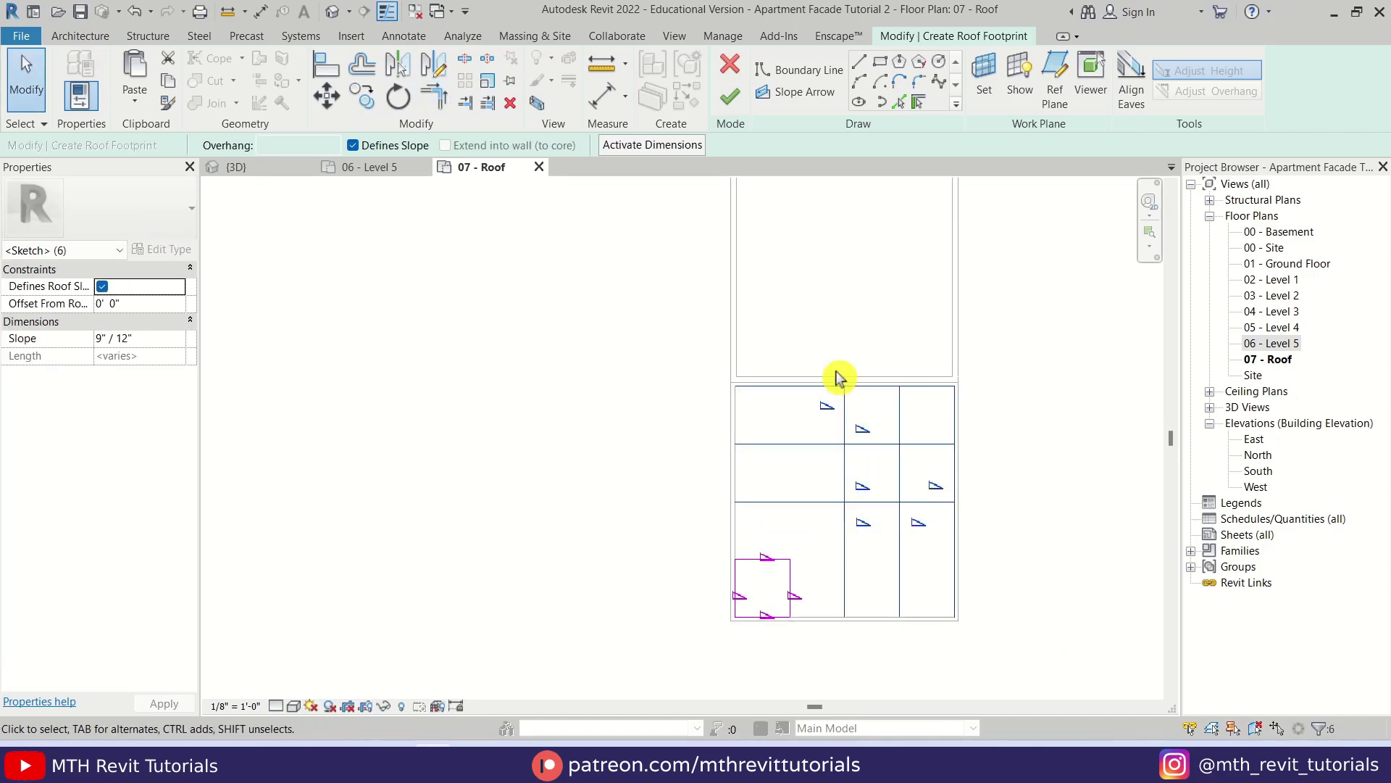
pyautogui.press('Delete')
# Uncheck Defines Slope on all four edges of the remaining square
pyautogui.scroll(2, 768, 594)
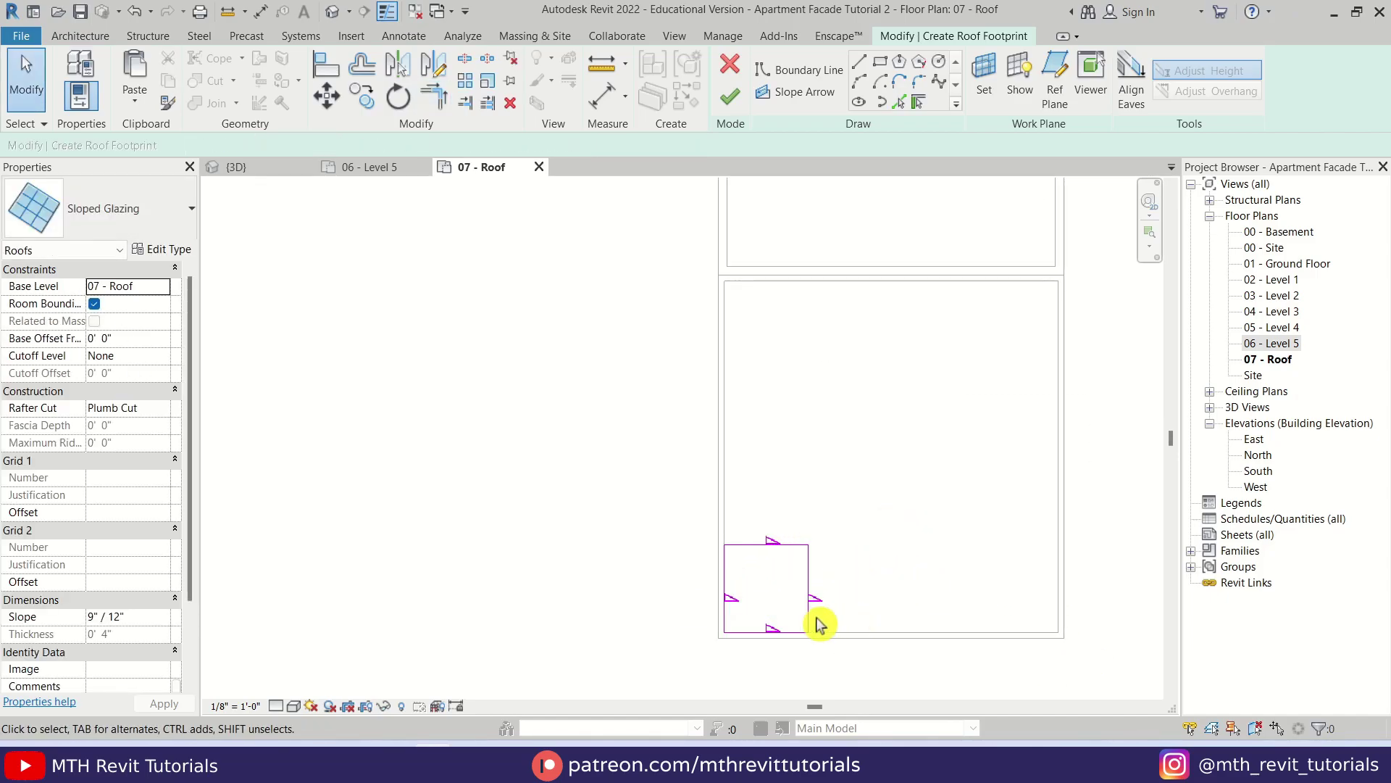
pyautogui.scroll(1, 790, 573)
pyautogui.moveTo(607, 440); pyautogui.dragTo(952, 671)
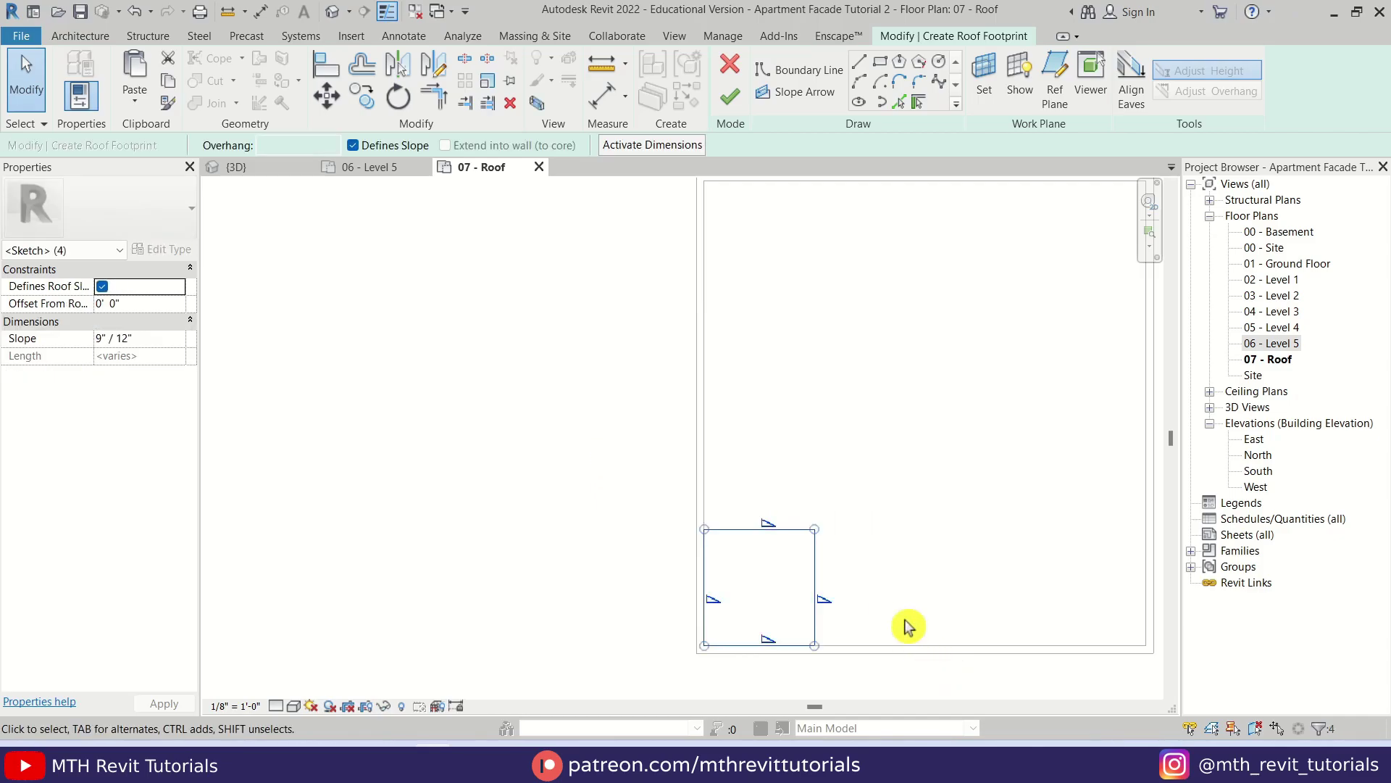
pyautogui.click(354, 146)
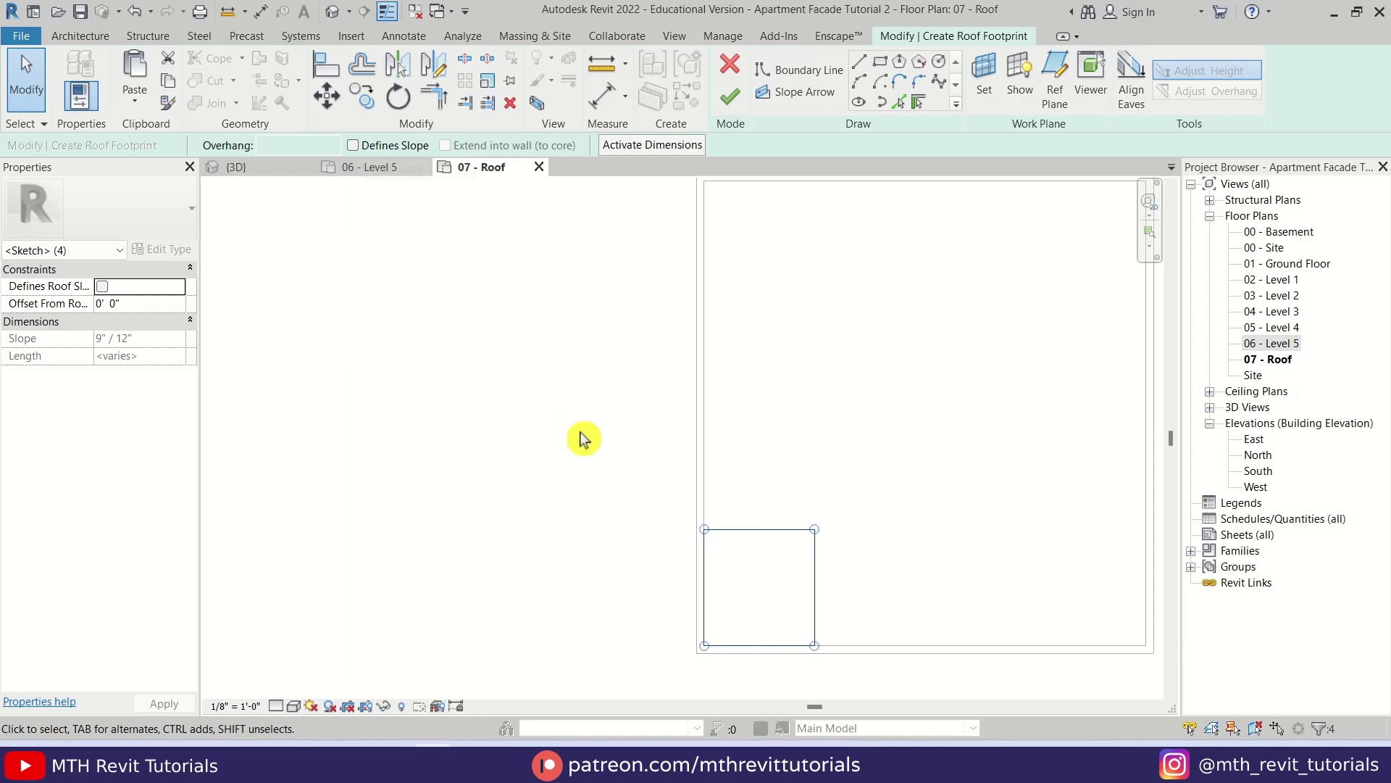
pyautogui.scroll(-2, 643, 456)
# Finish the glazing roof sketch and view the panel in the default 3D view
pyautogui.click(845, 428)
pyautogui.click(730, 97)
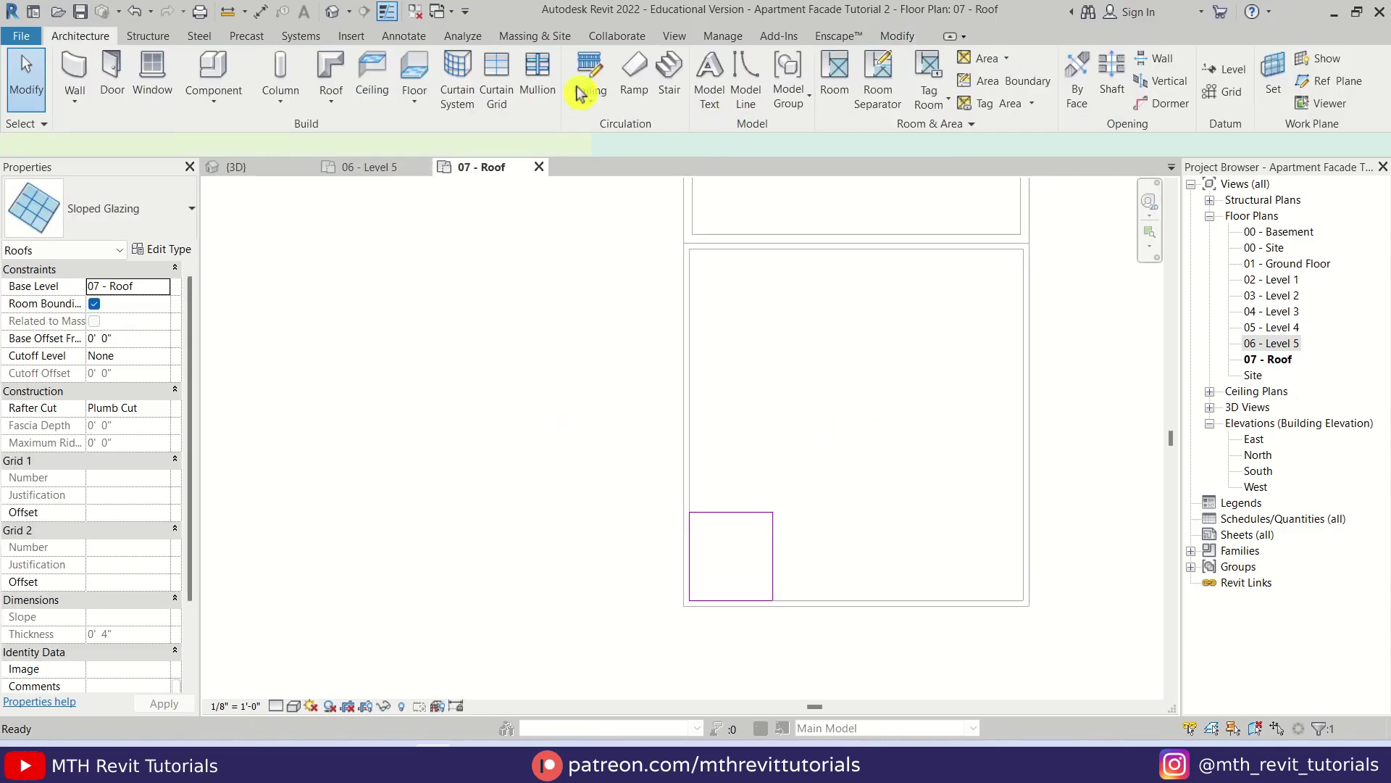
pyautogui.click(330, 14)
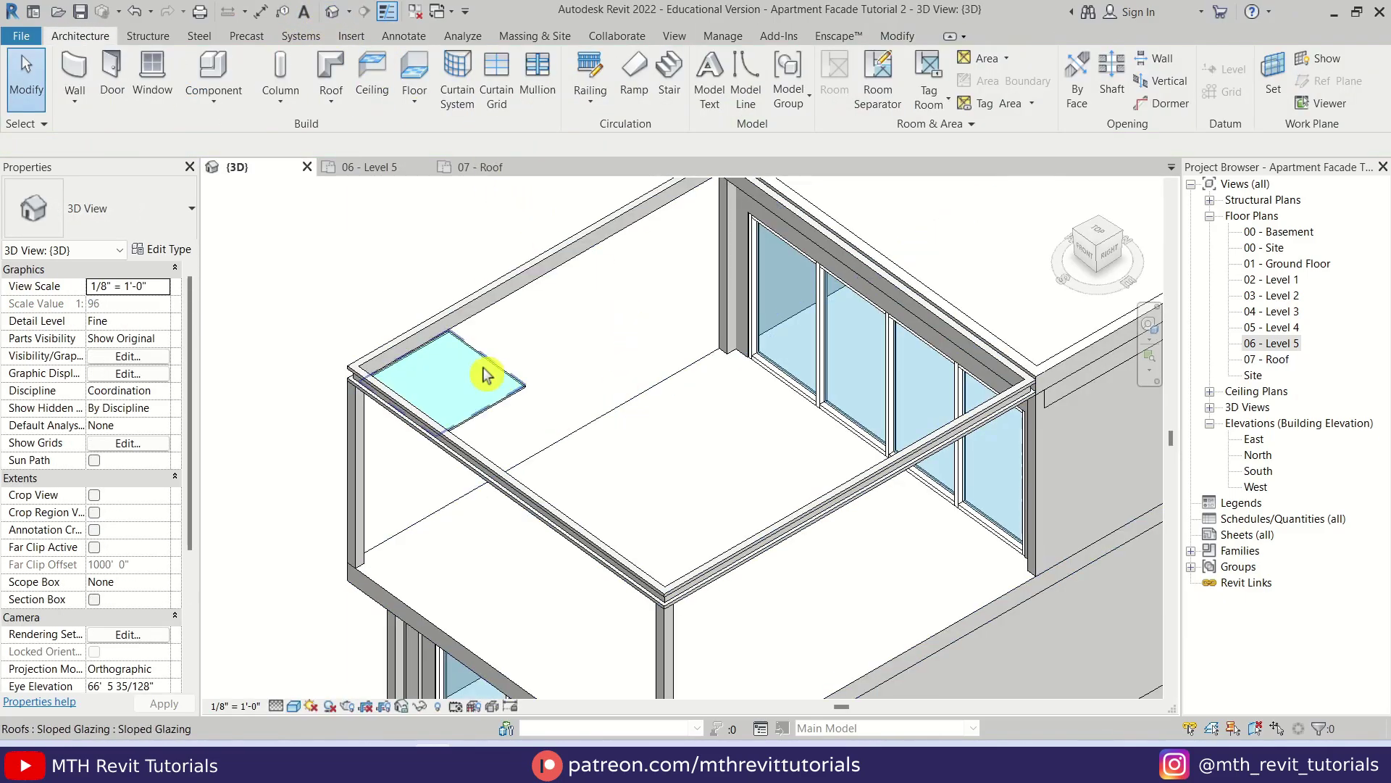
pyautogui.scroll(5, 600, 384)
pyautogui.moveTo(607, 375); pyautogui.dragTo(730, 423, button='middle')
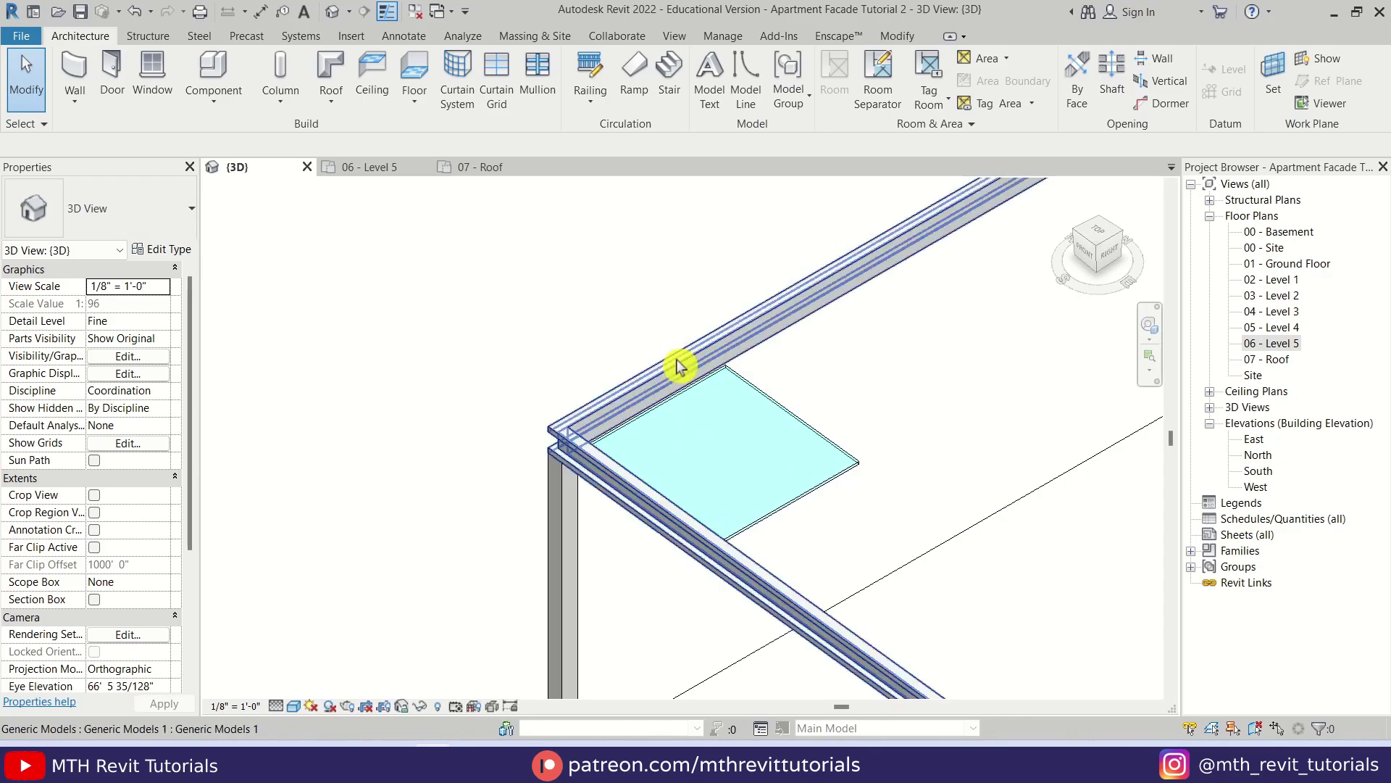
pyautogui.scroll(2, 737, 392)
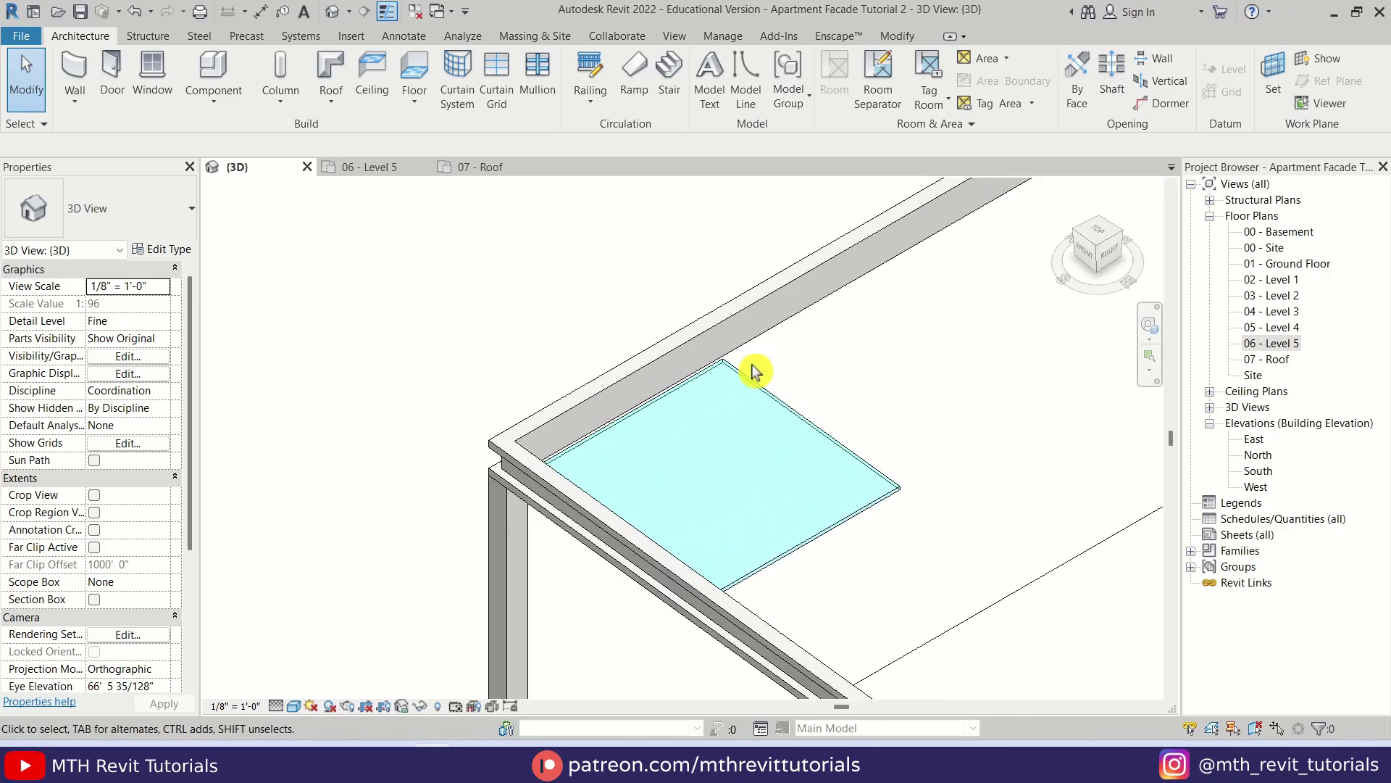
# Set the glazing panel's Base Offset From Level to 0' 4" and inspect it
pyautogui.click(781, 397)
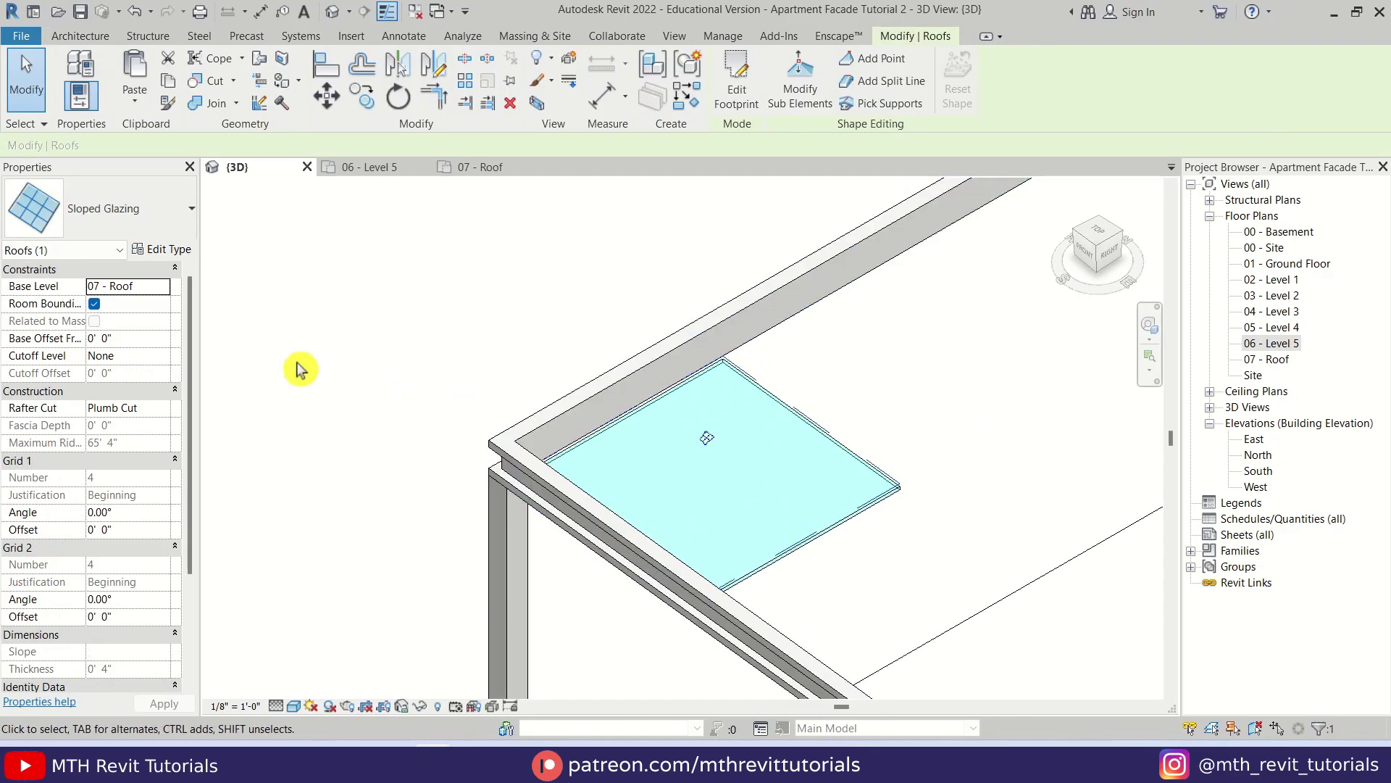
pyautogui.click(103, 342)
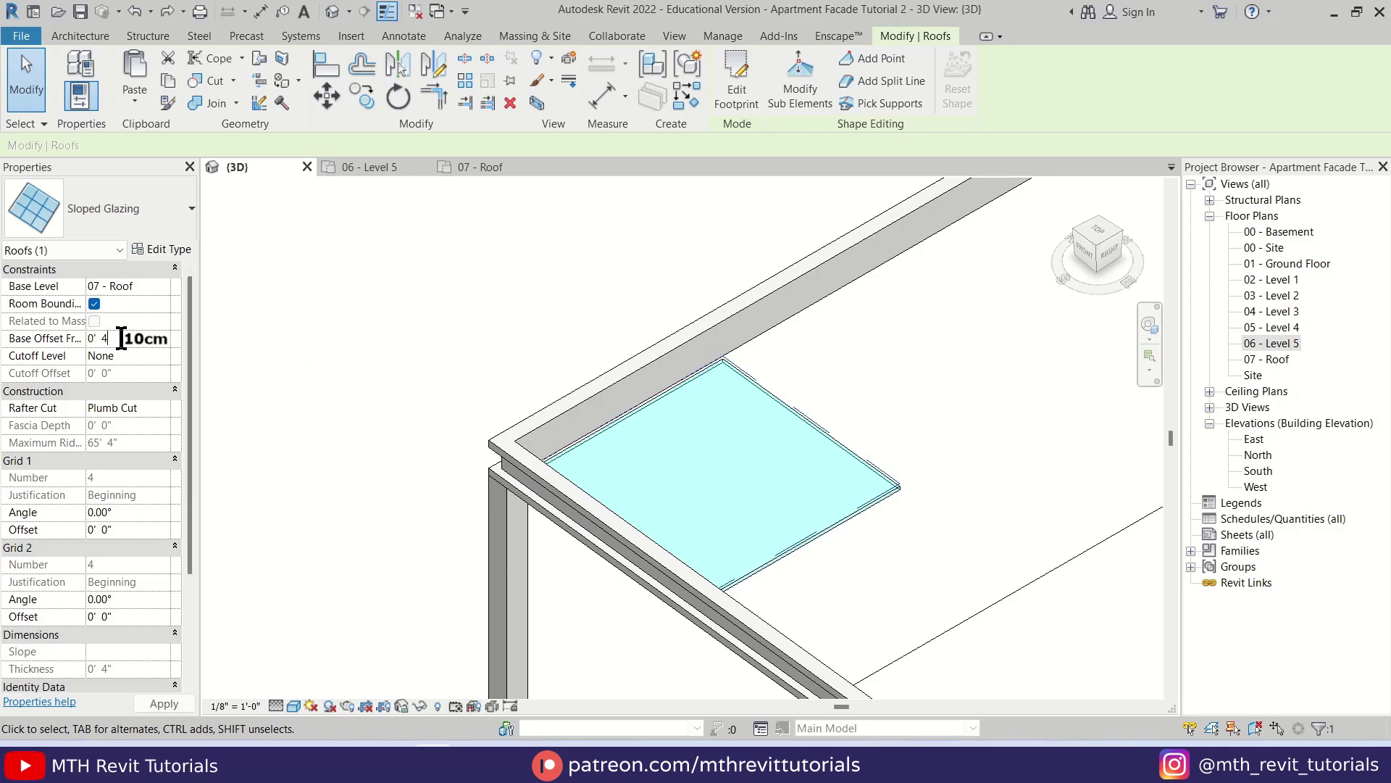
pyautogui.click(624, 321)
pyautogui.scroll(-2, 622, 327)
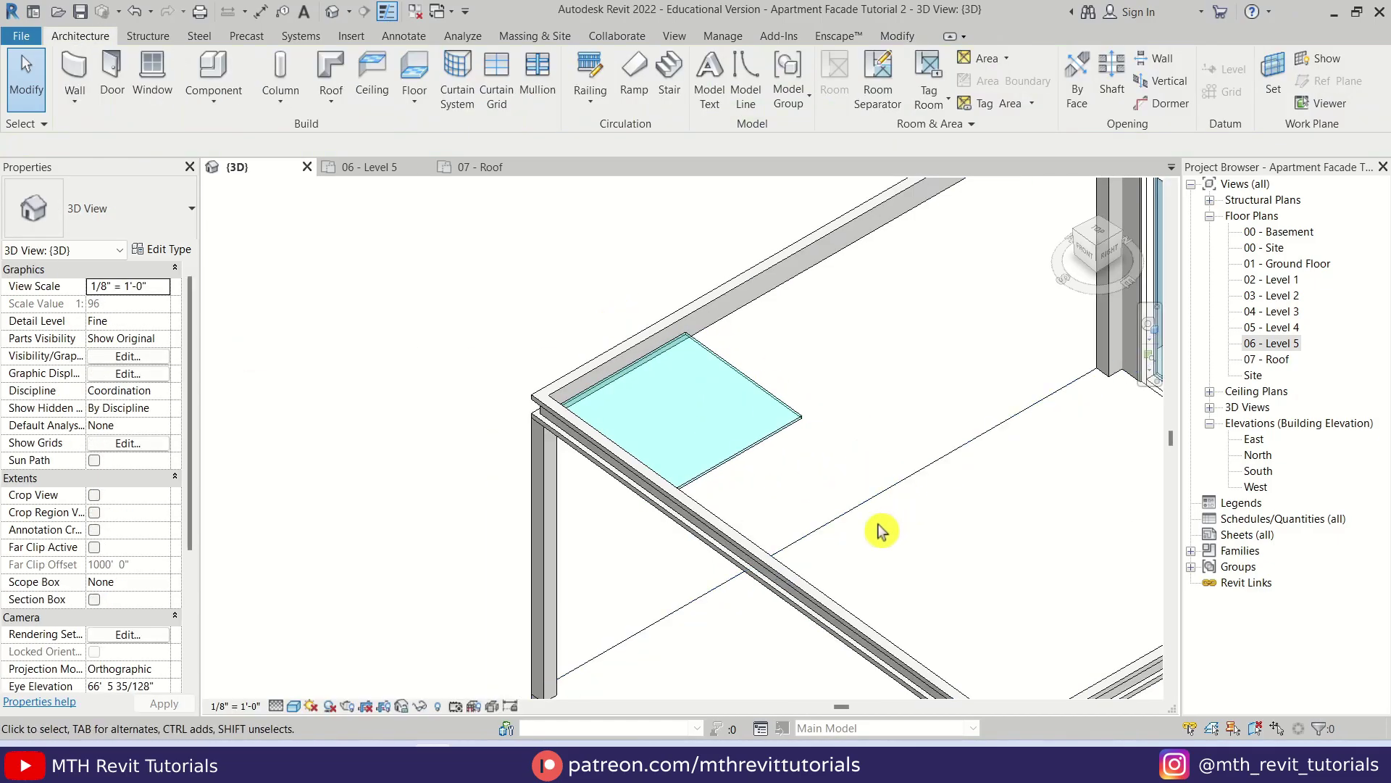
pyautogui.scroll(-2, 617, 393)
pyautogui.moveTo(782, 464)
pyautogui.keyDown('shift'); pyautogui.mouseDown(button='middle')
pyautogui.moveTo(758, 482)
pyautogui.moveTo(674, 456)
pyautogui.moveTo(797, 482)
pyautogui.mouseUp(button='middle'); pyautogui.keyUp('shift')
pyautogui.scroll(3, 765, 481)
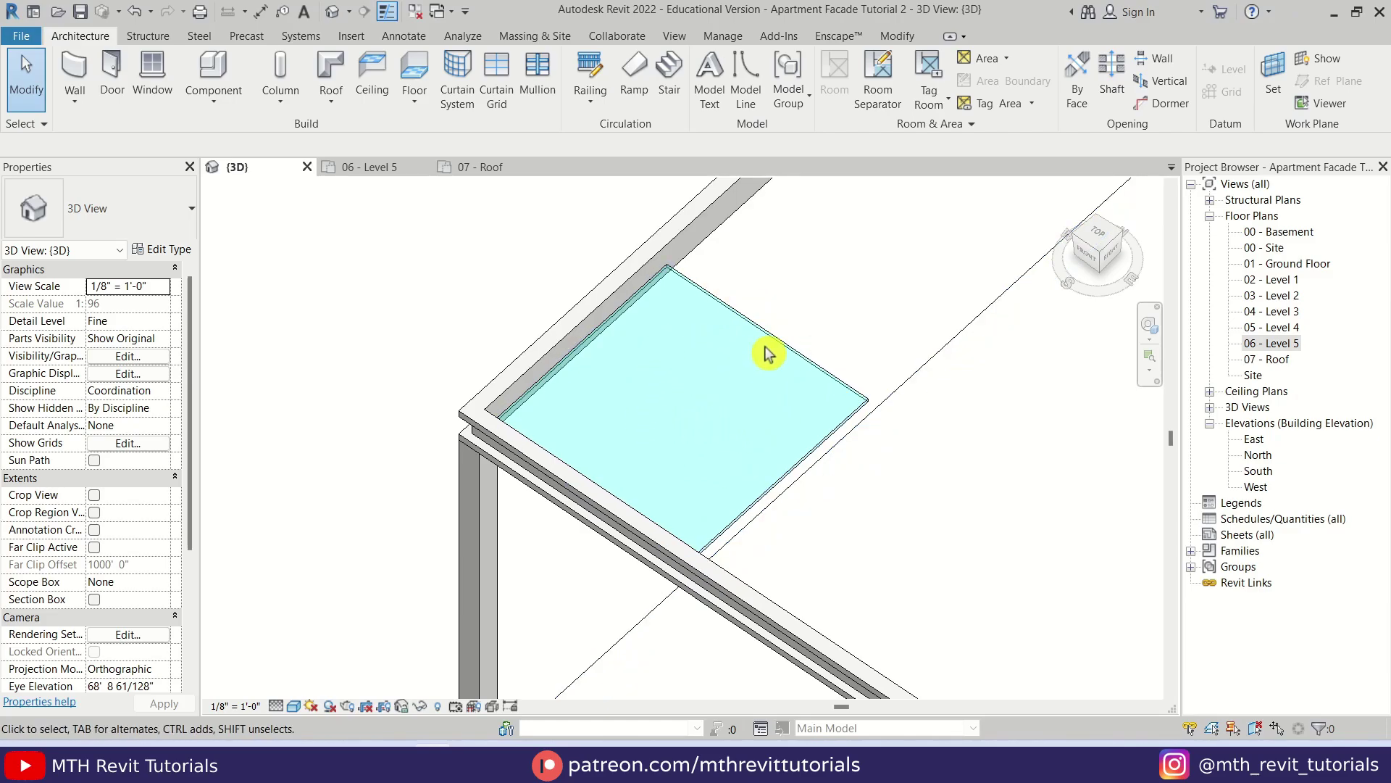
# Duplicate the sloped glazing type as a new type named Per 01
pyautogui.click(792, 346)
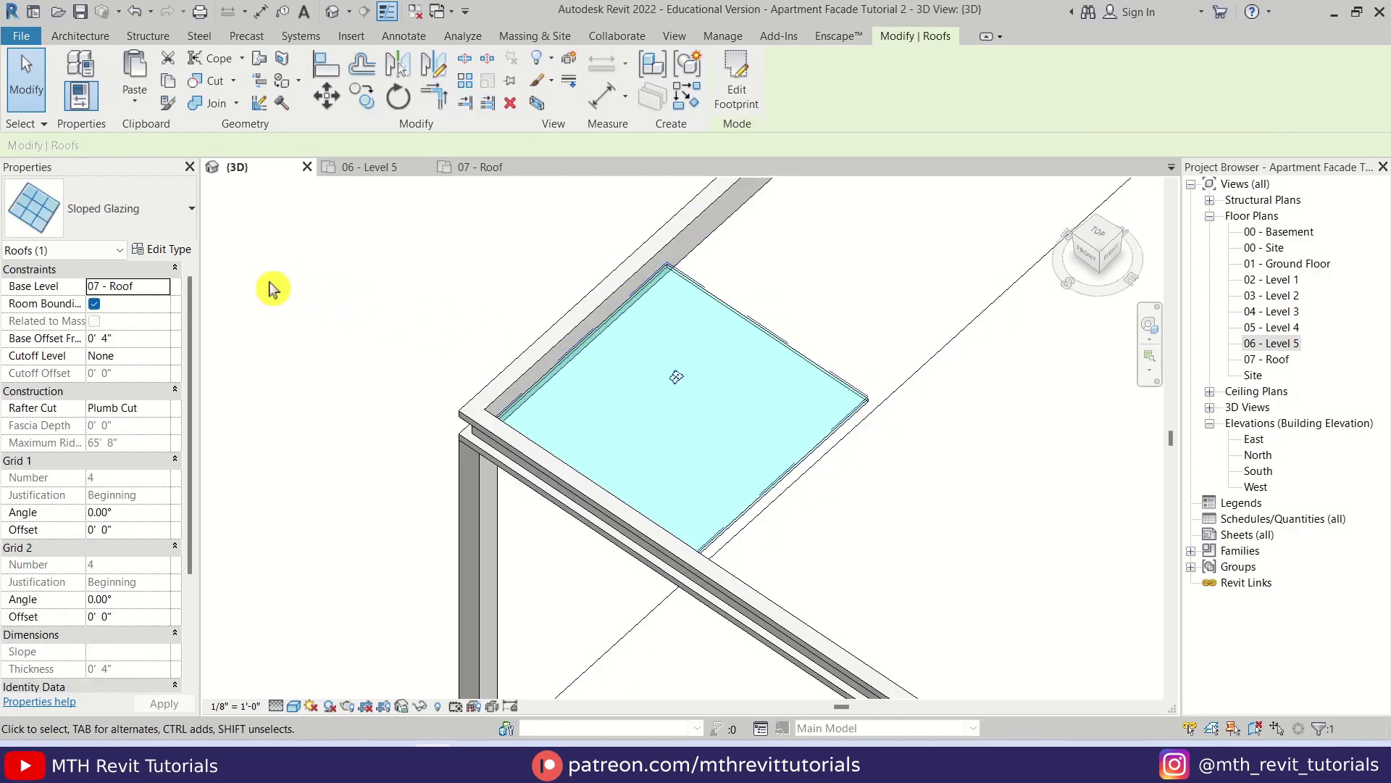
pyautogui.click(176, 252)
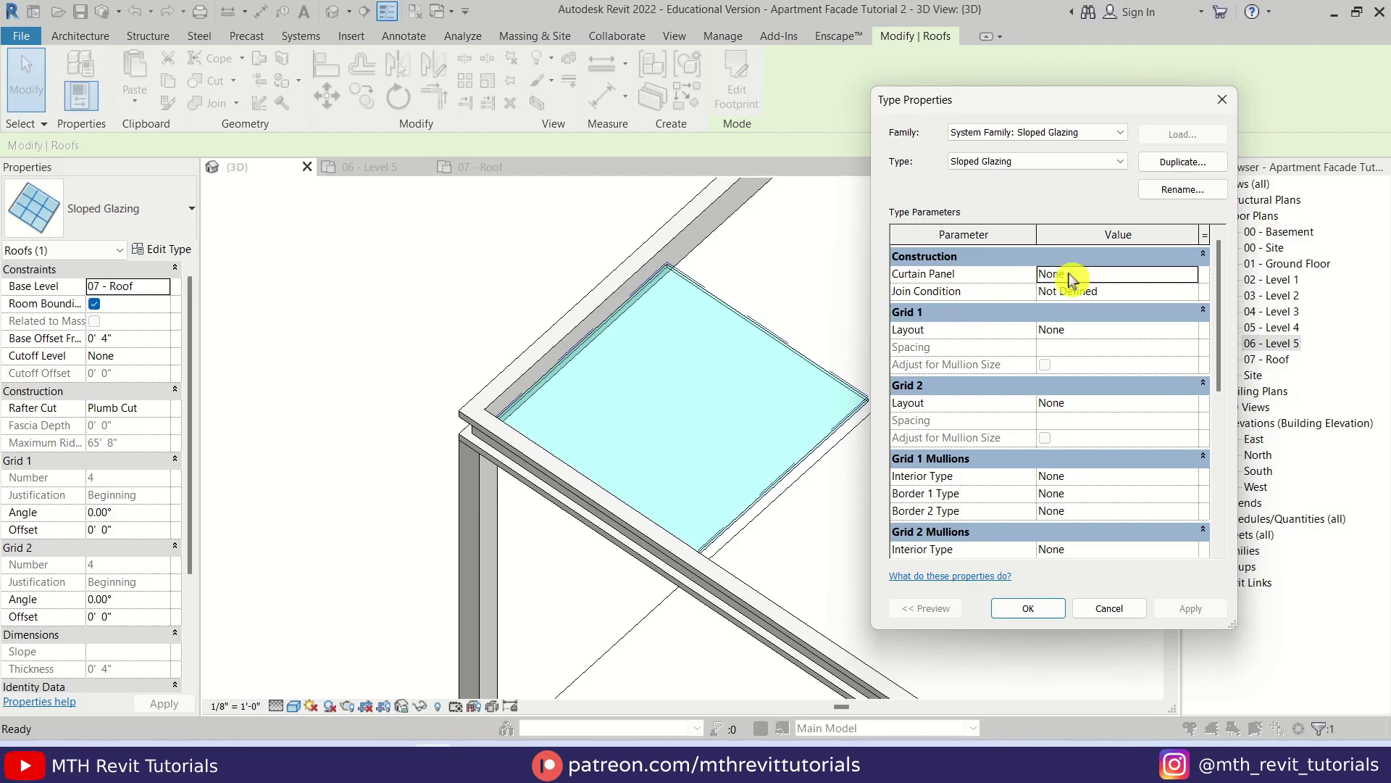
pyautogui.click(1183, 162)
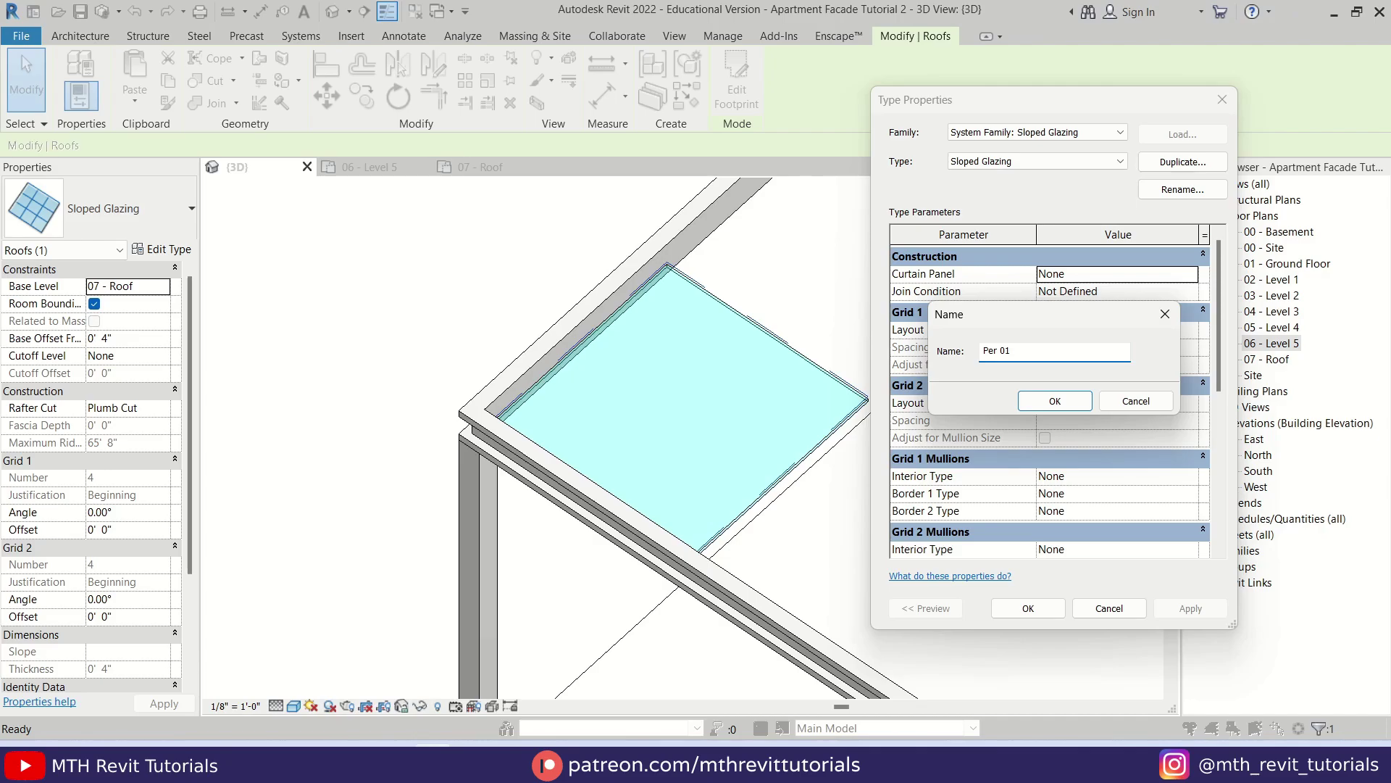
pyautogui.click(1055, 401)
pyautogui.scroll(-3, 1048, 336)
pyautogui.scroll(3, 1048, 336)
# Give Grid 2 a 6" Fixed Distance layout with 1.5" x 2.5" rectangular interior mullions
pyautogui.click(1192, 403)
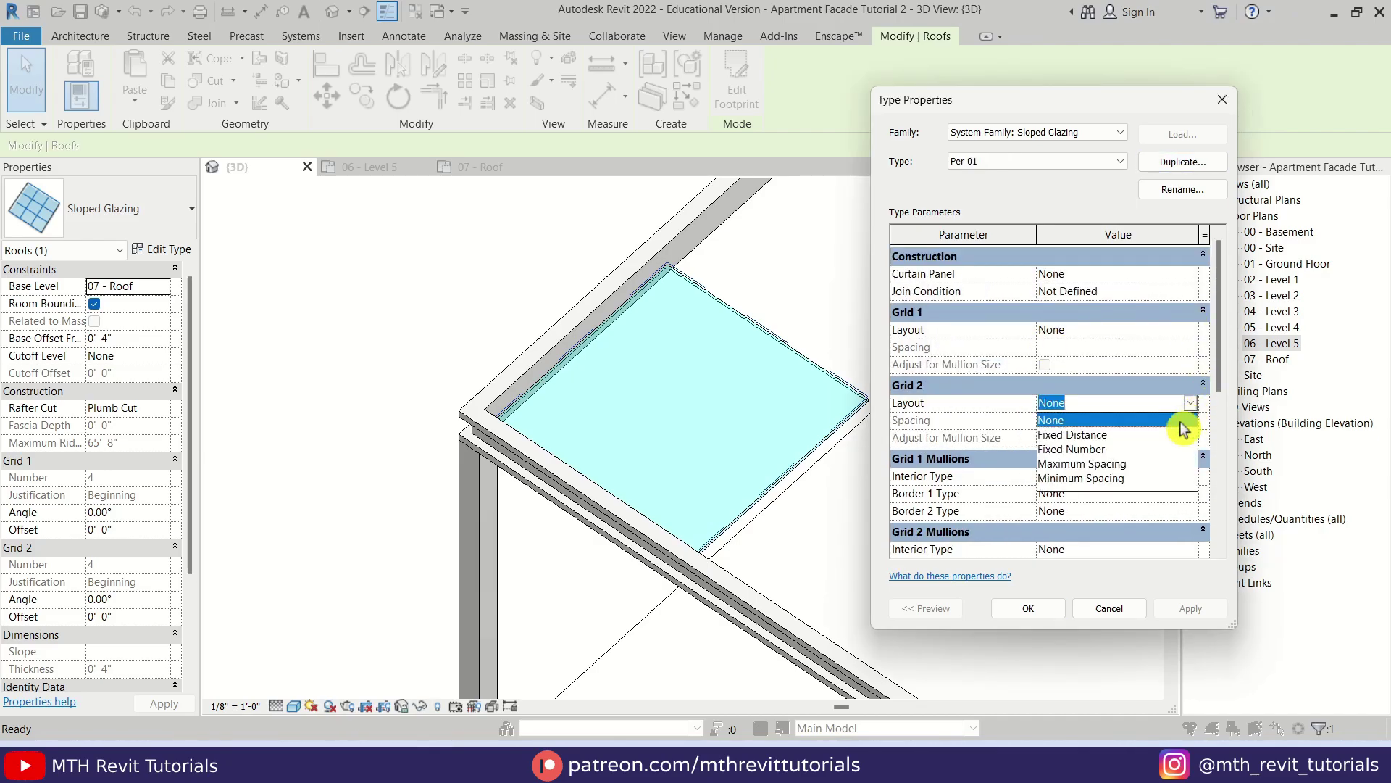
pyautogui.click(1094, 435)
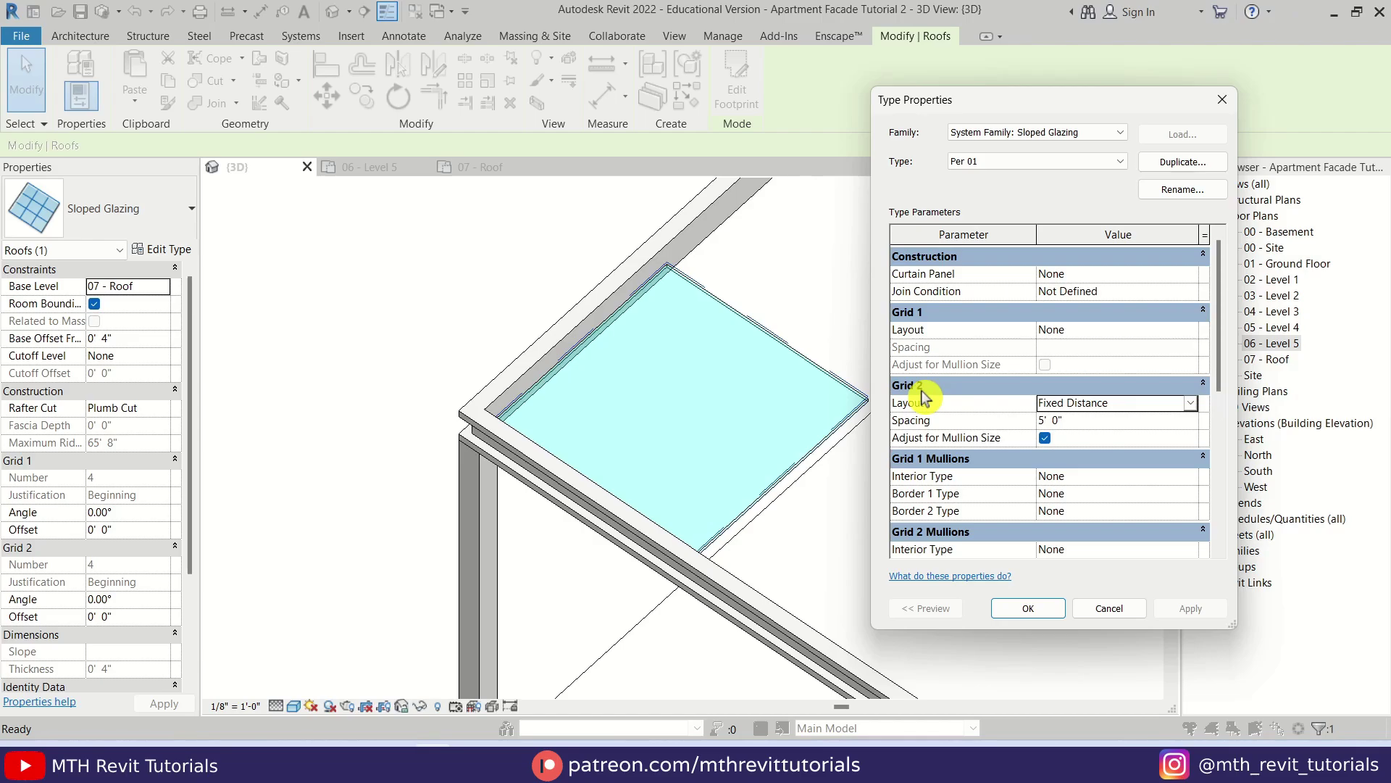
pyautogui.scroll(-1, 926, 430)
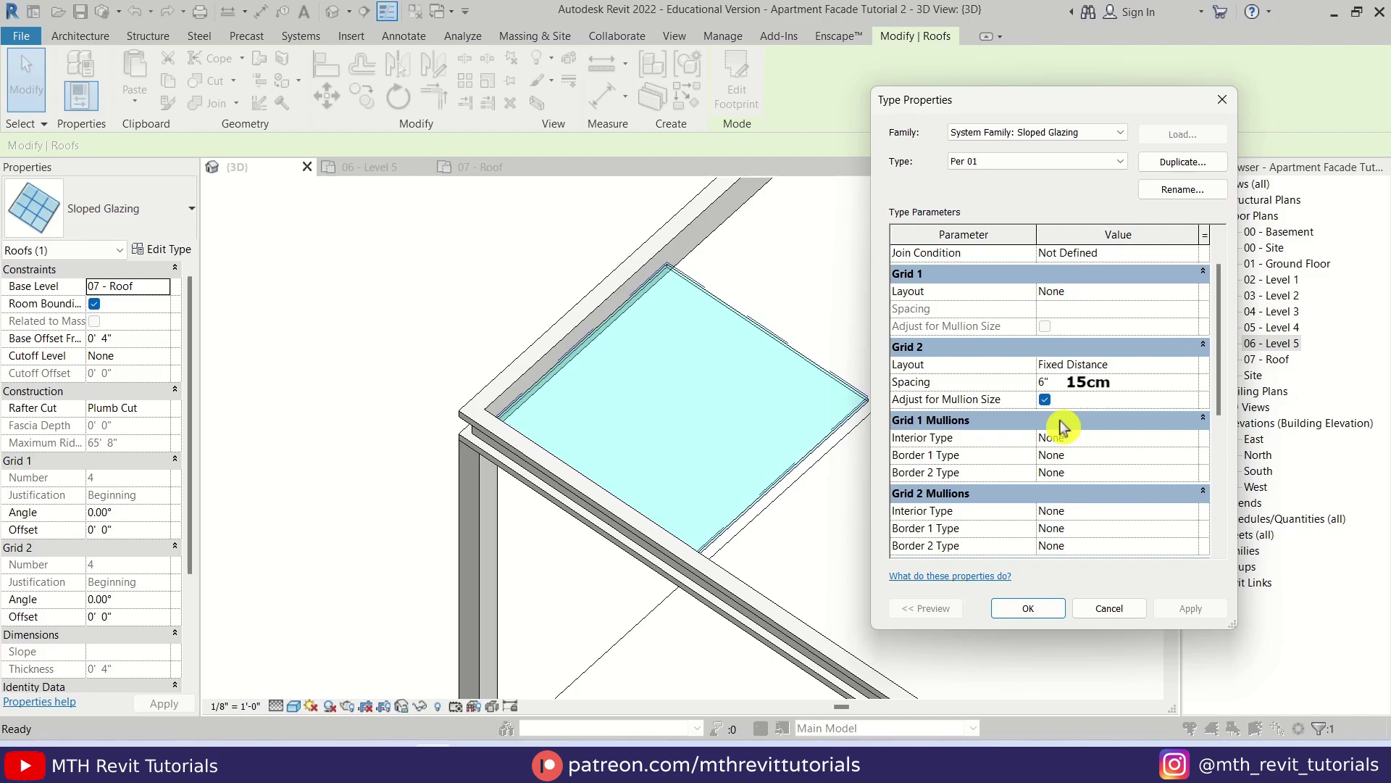
pyautogui.scroll(-3, 964, 465)
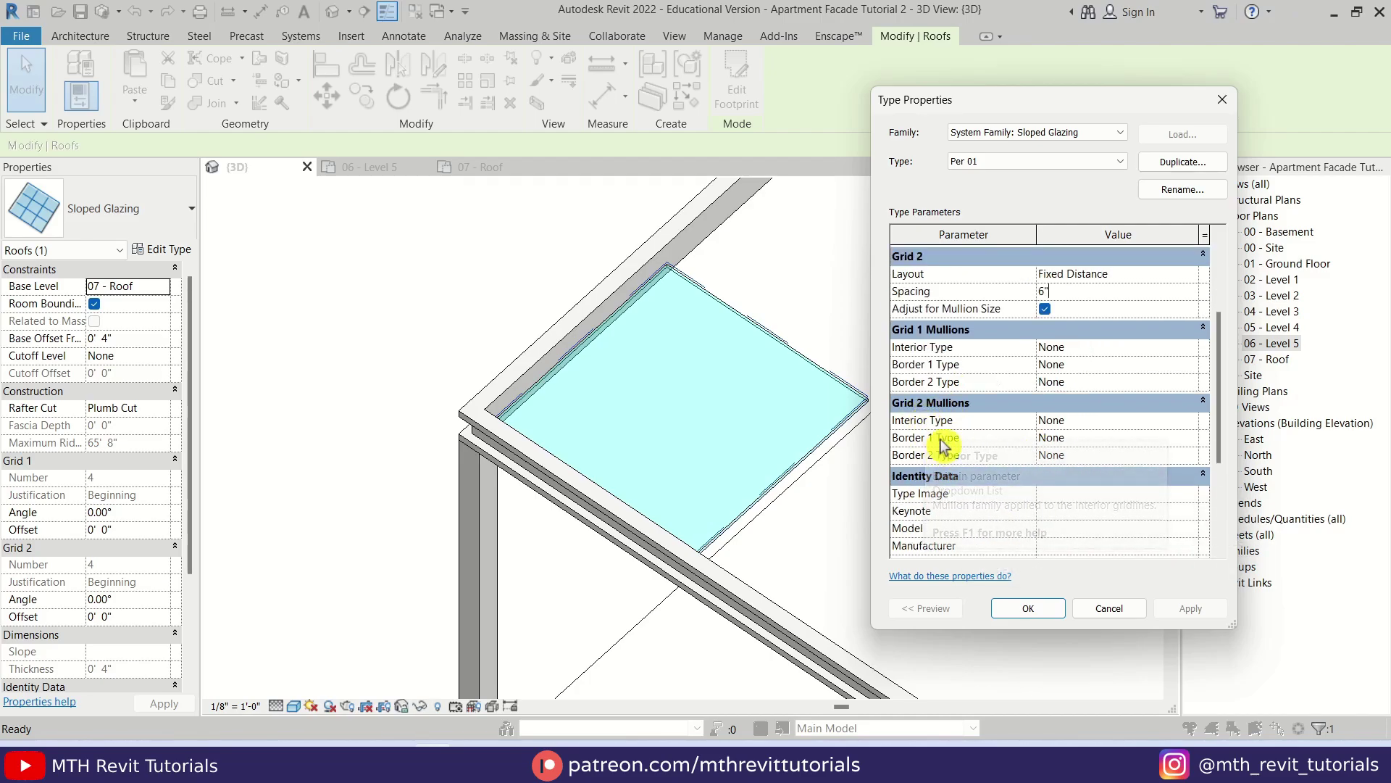
pyautogui.click(1194, 425)
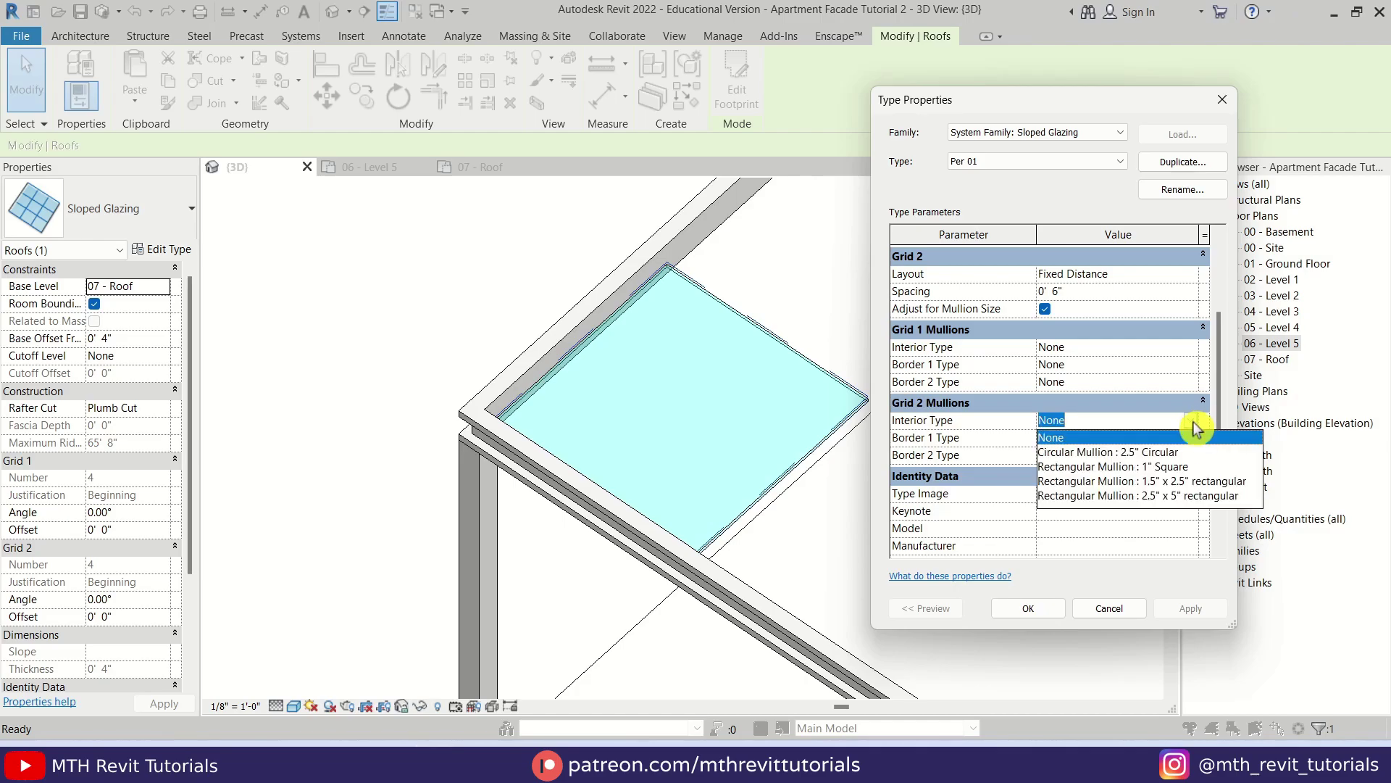
pyautogui.click(1164, 482)
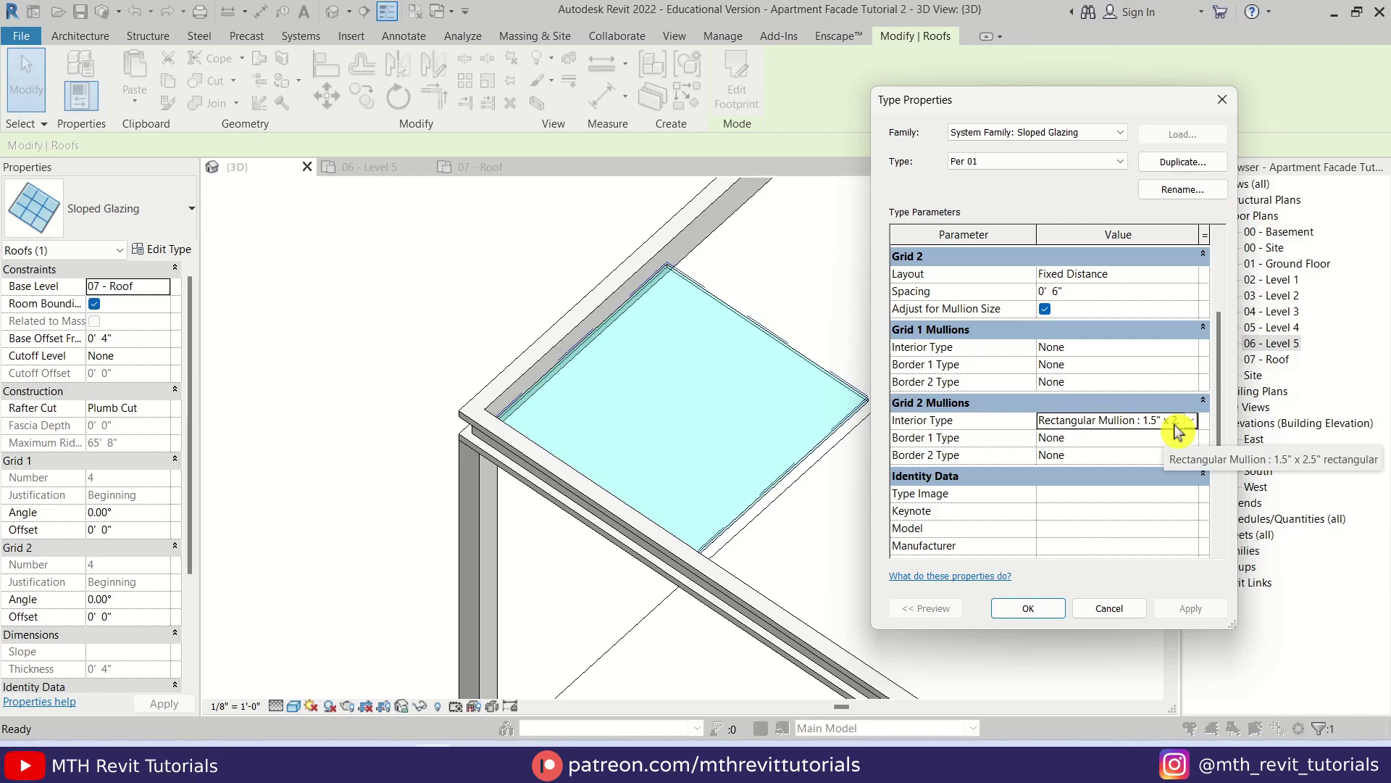
pyautogui.click(1031, 610)
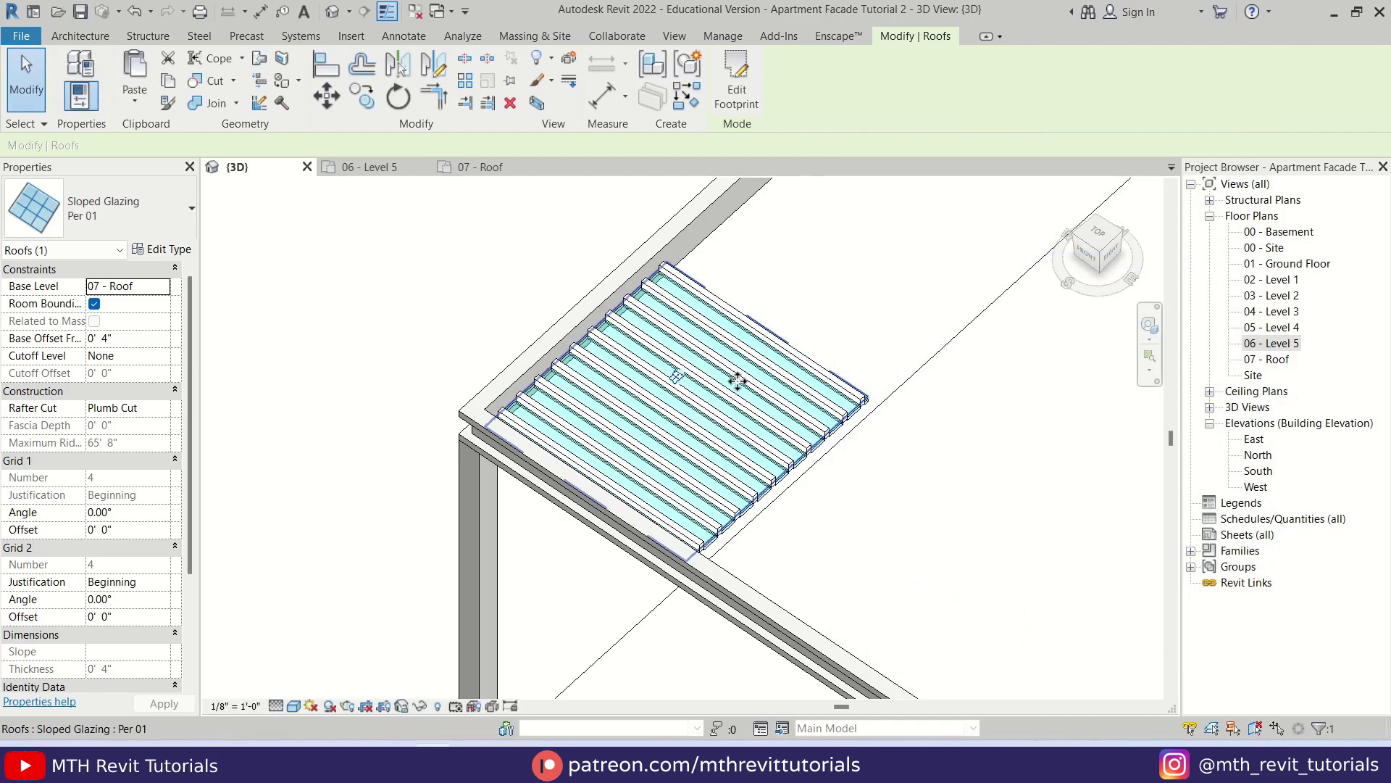
# Change Per 01's curtain panel type to Empty System Panel : Empty, leaving only the mullion slats
pyautogui.scroll(-1, 706, 394)
pyautogui.moveTo(713, 418); pyautogui.dragTo(770, 416, button='middle')
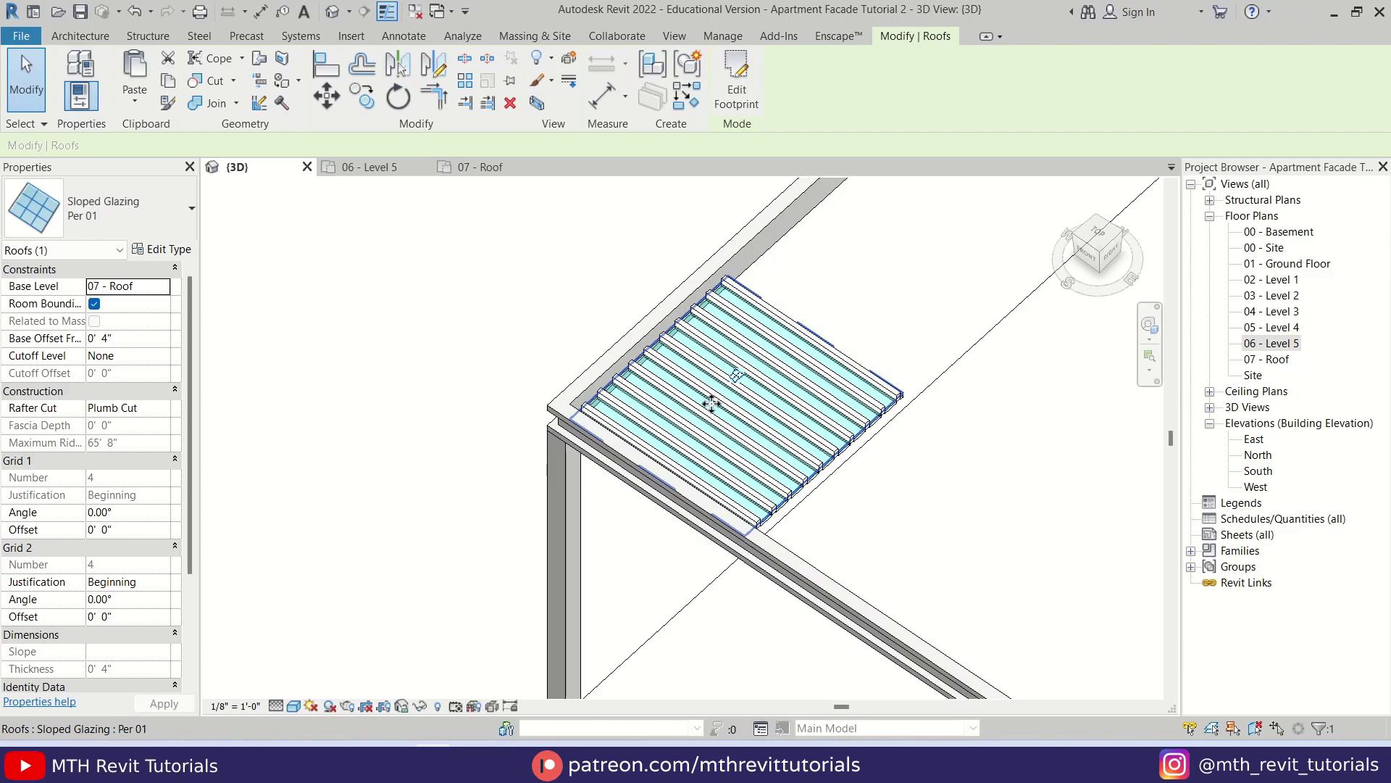
pyautogui.scroll(3, 779, 392)
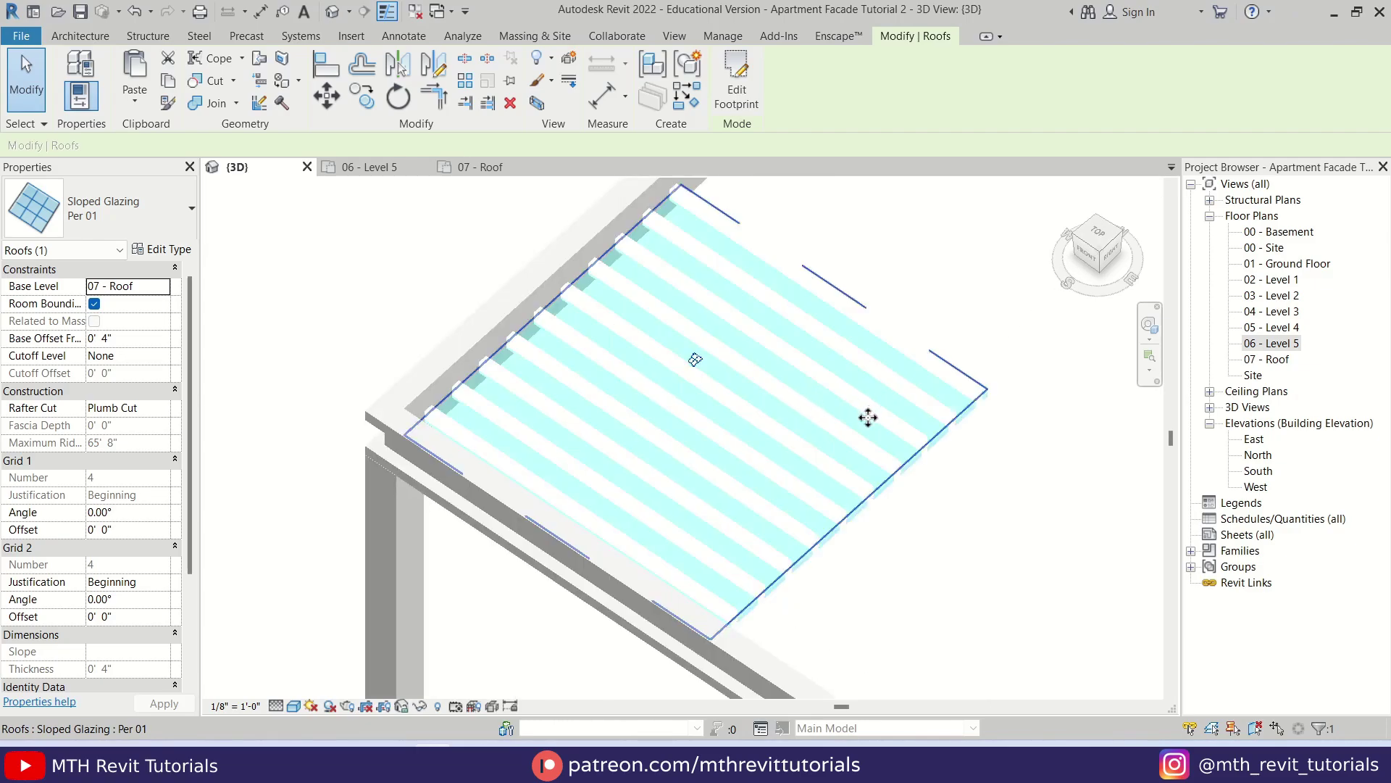
pyautogui.click(171, 250)
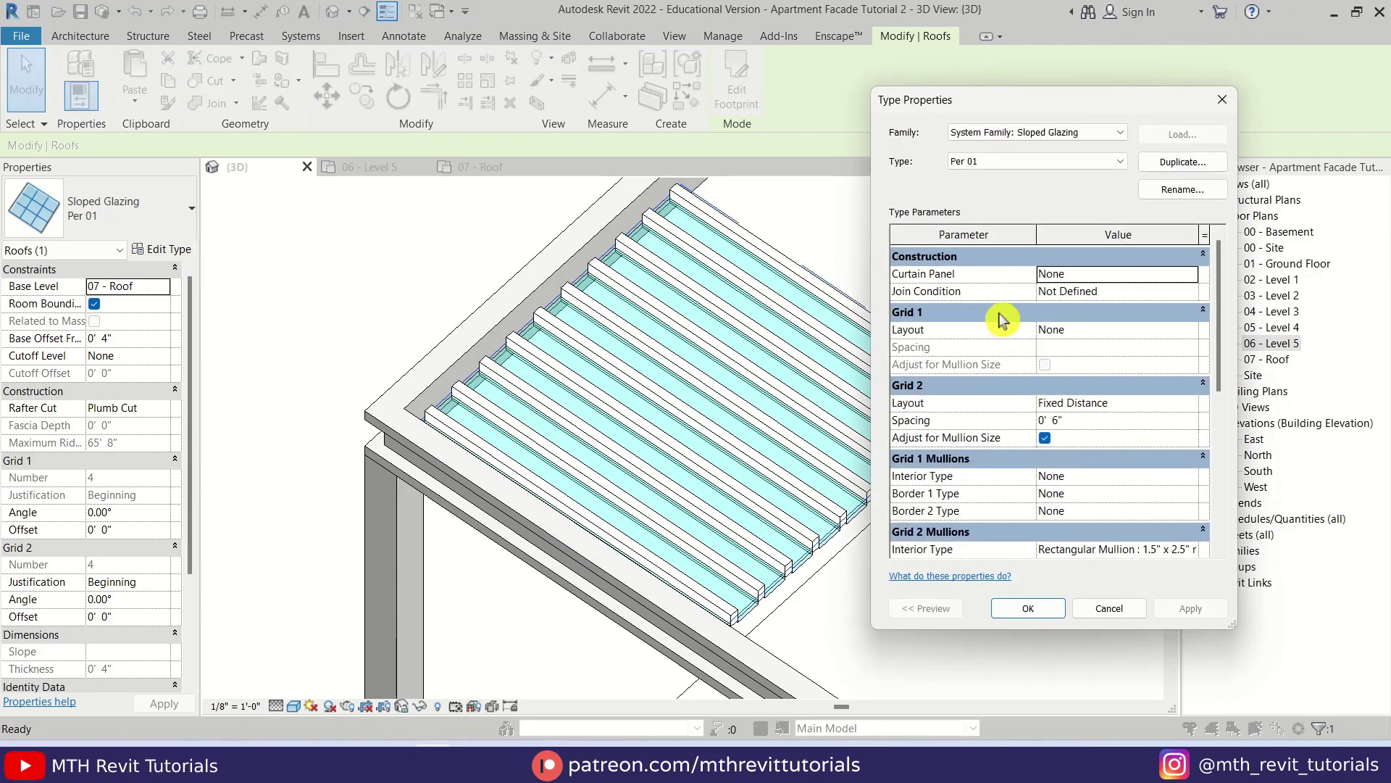
pyautogui.click(1191, 274)
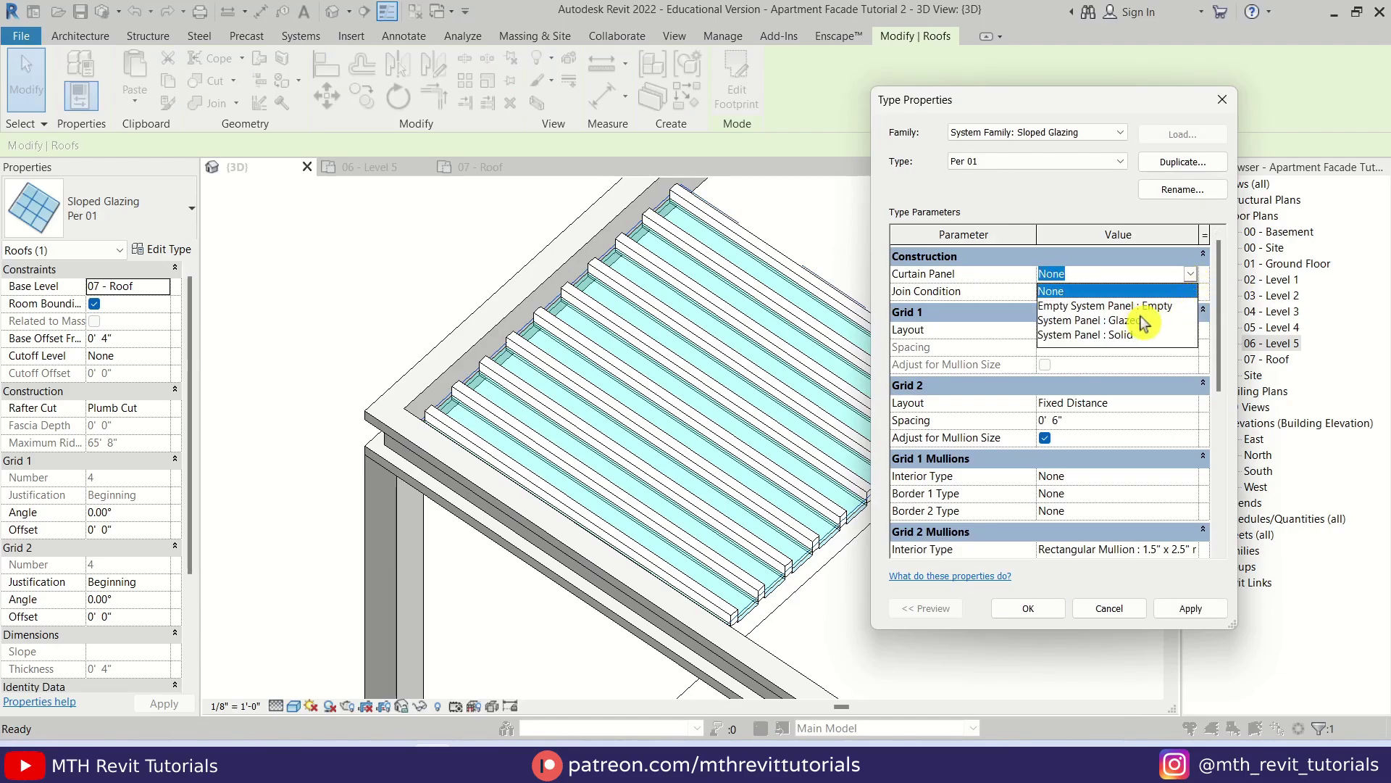
pyautogui.click(1177, 313)
pyautogui.click(1192, 613)
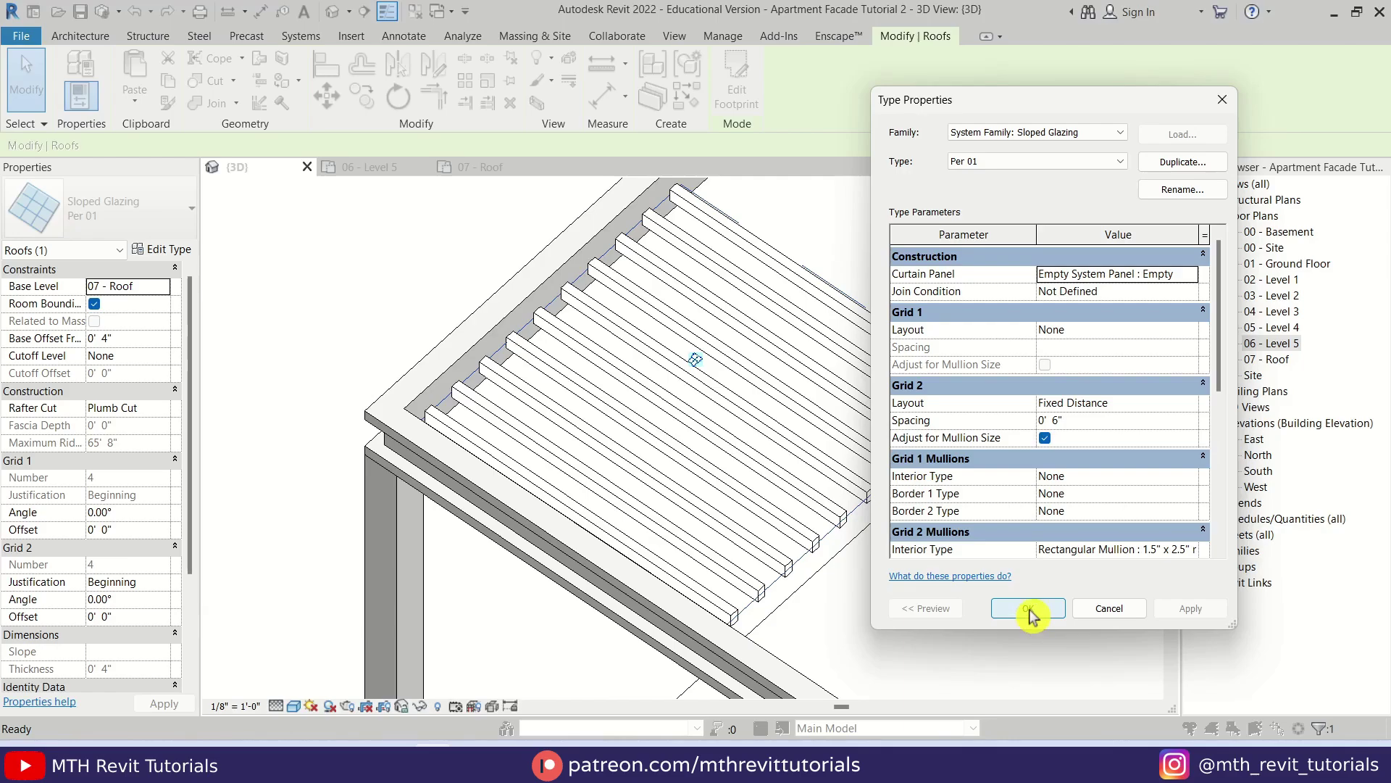
pyautogui.click(1034, 612)
pyautogui.click(897, 532)
pyautogui.keyDown('shift'); pyautogui.moveTo(897, 531); pyautogui.dragTo(941, 398, button='middle'); pyautogui.keyUp('shift')
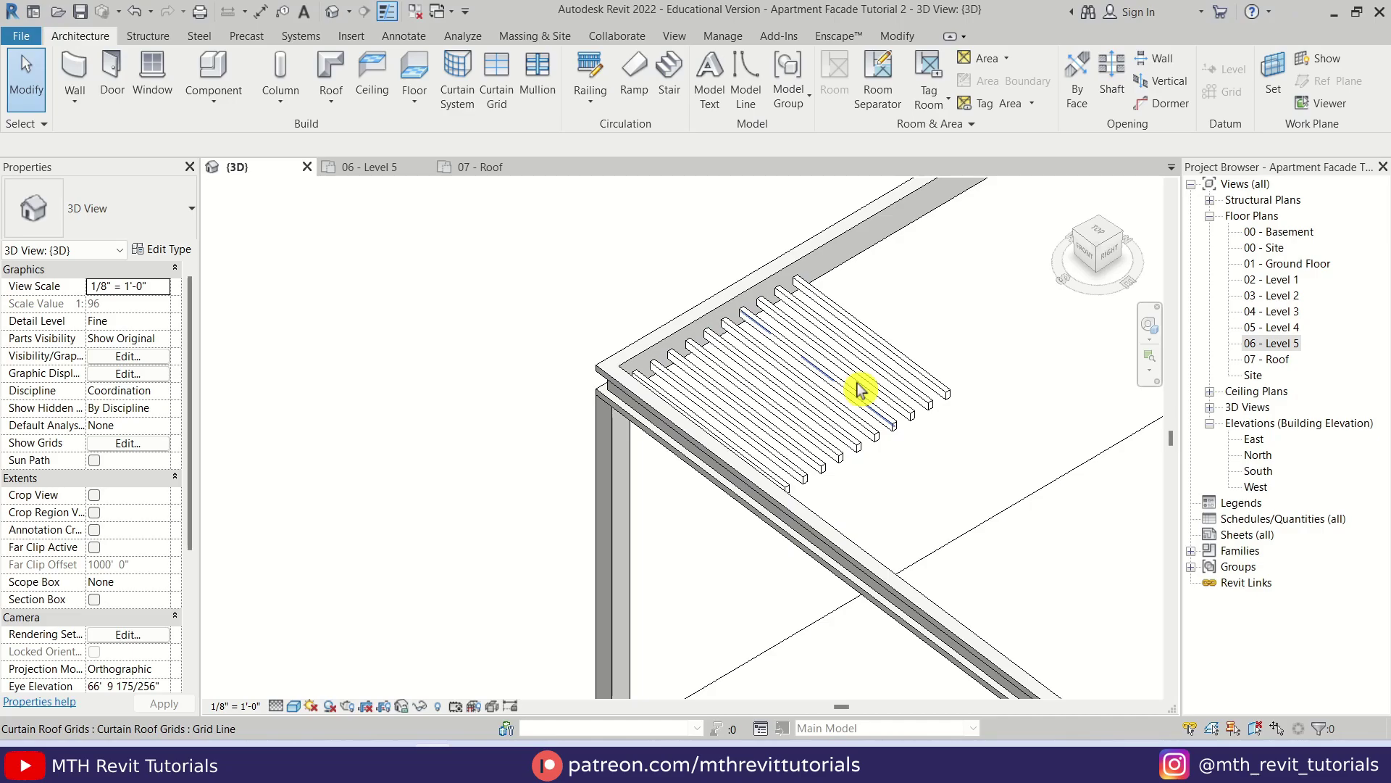
# Set the Per 01 roof's Grid 2 angle to 45° so the slats run diagonally
pyautogui.scroll(4, 794, 297)
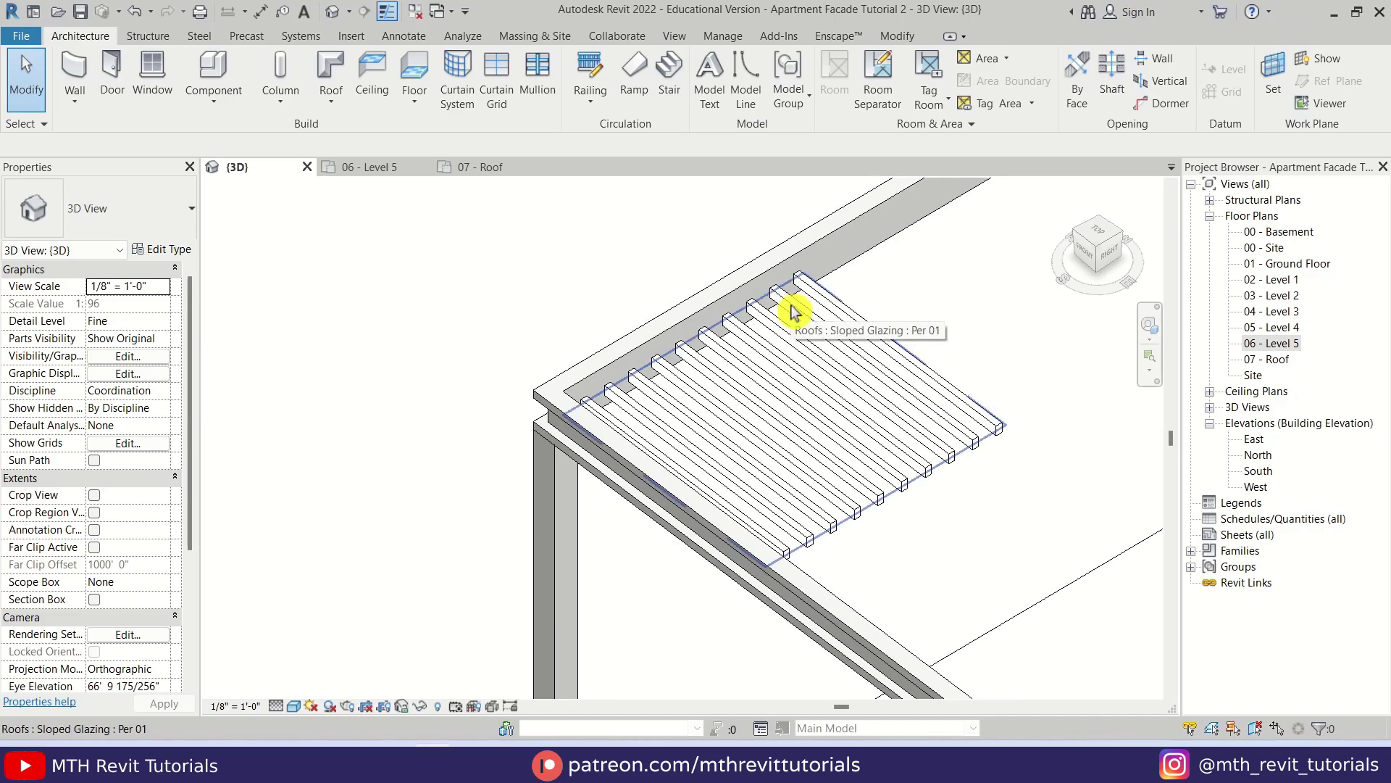
pyautogui.click(793, 312)
pyautogui.click(785, 373)
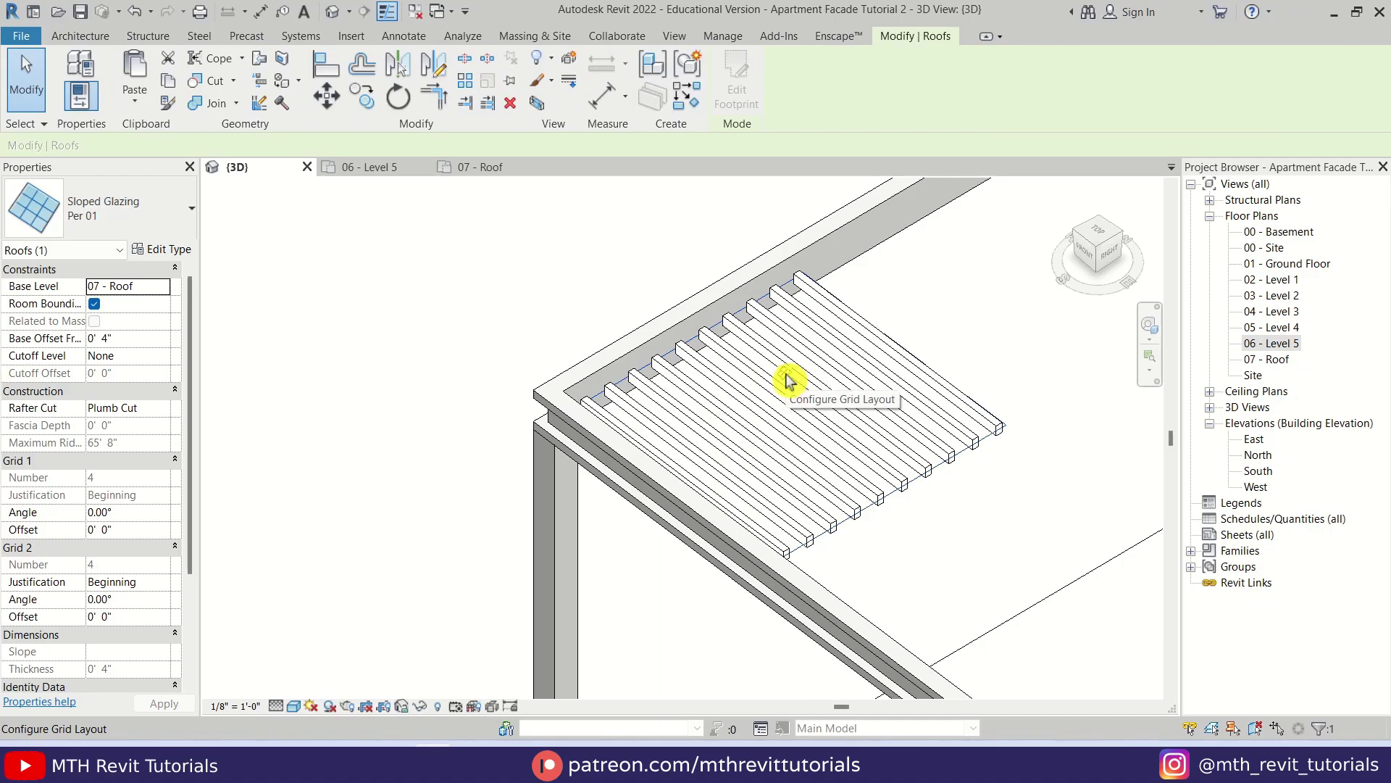
pyautogui.click(902, 565)
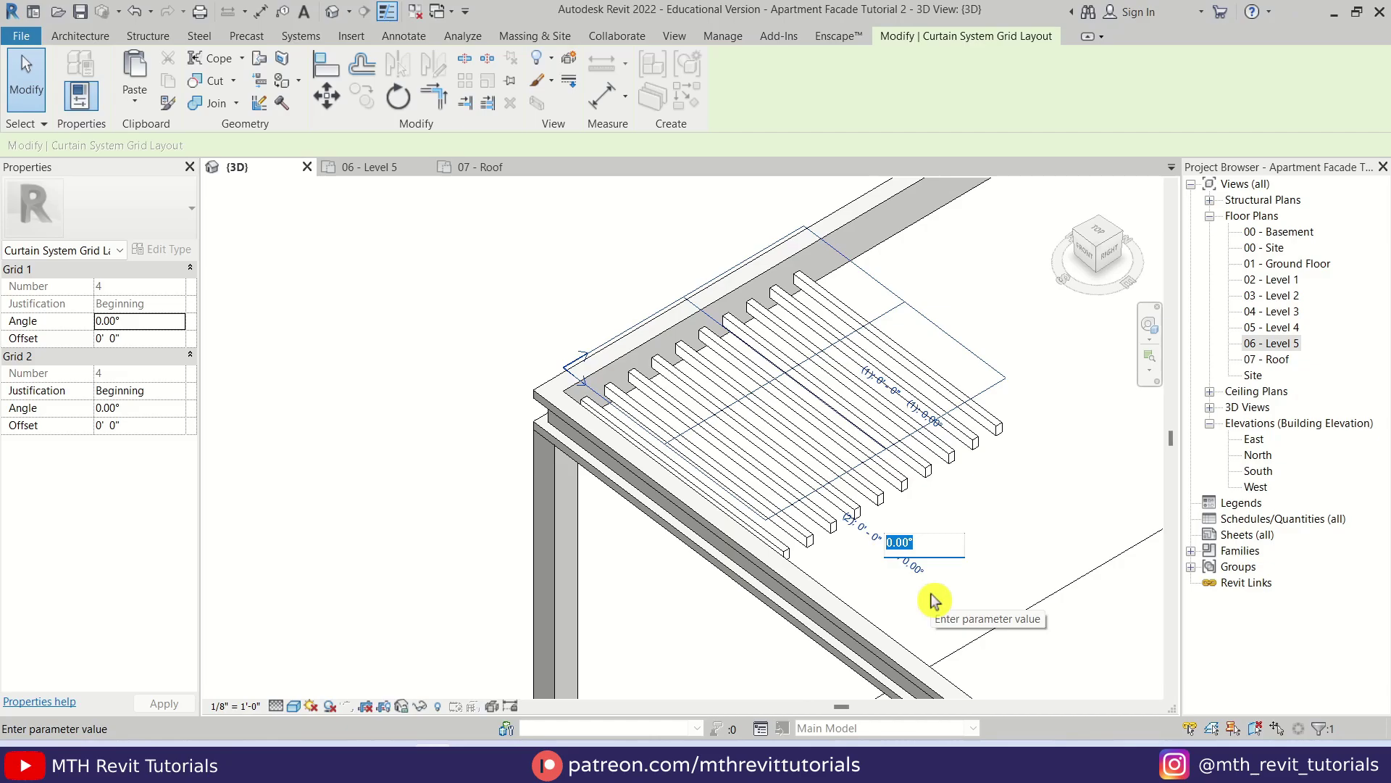
pyautogui.write('45')
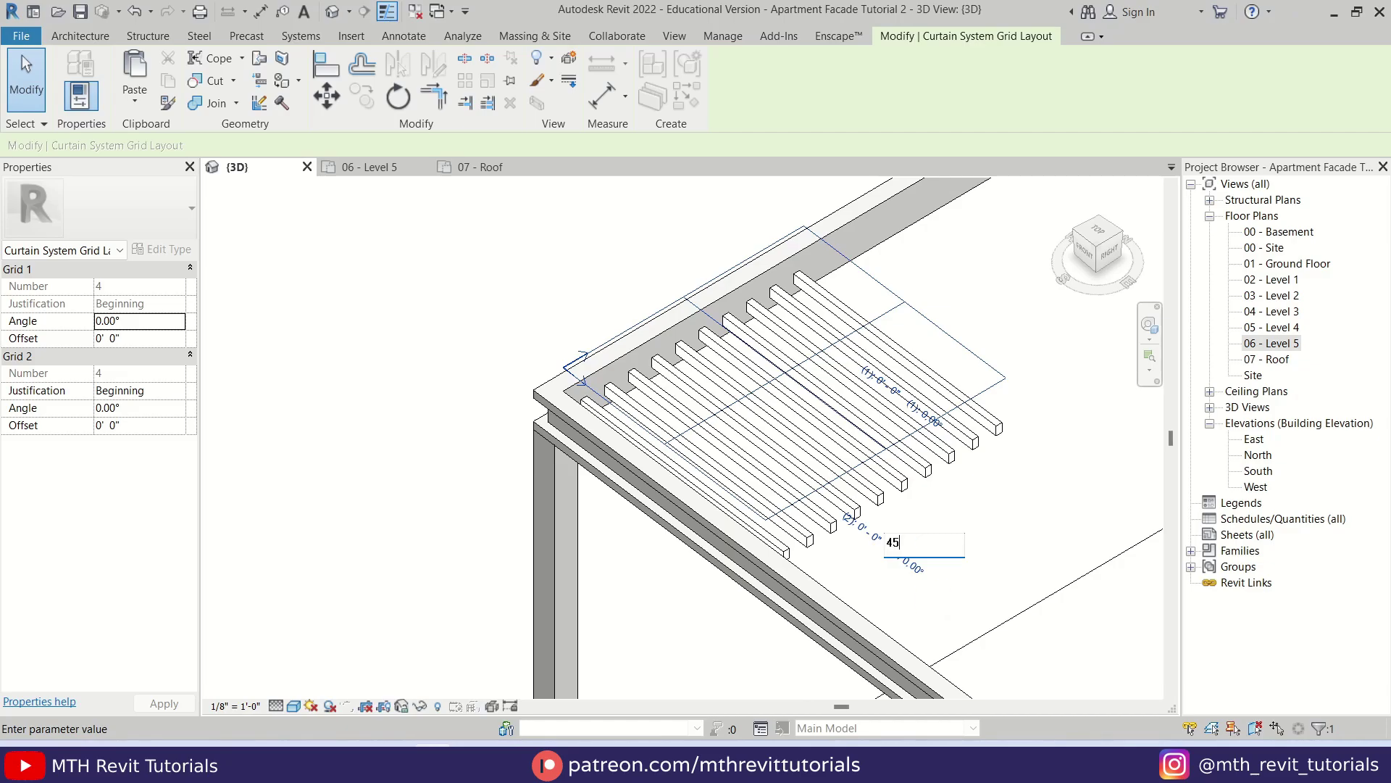
pyautogui.press('Return')
pyautogui.click(938, 553)
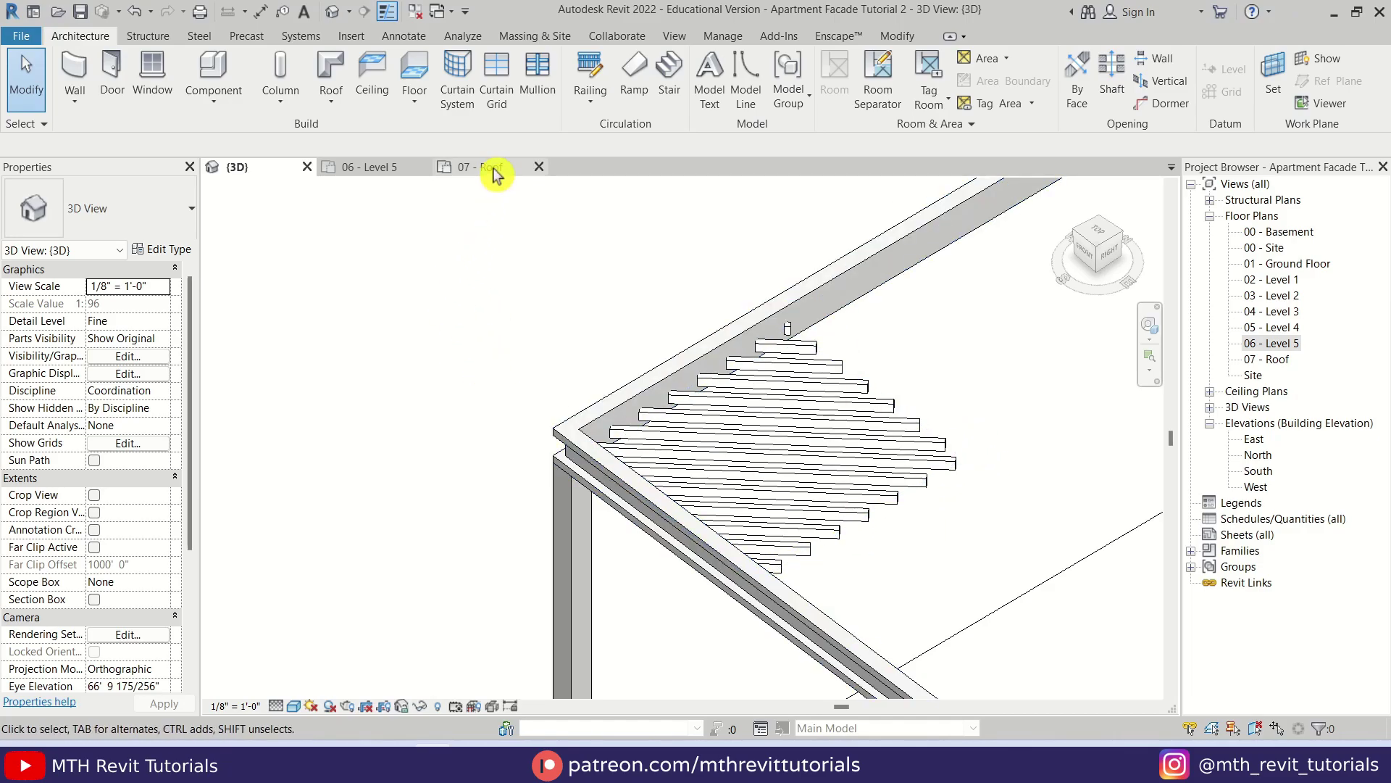
# Place 1.5" x 2.5" rectangular mullions on the panel's two sloped edge grid lines
pyautogui.click(537, 86)
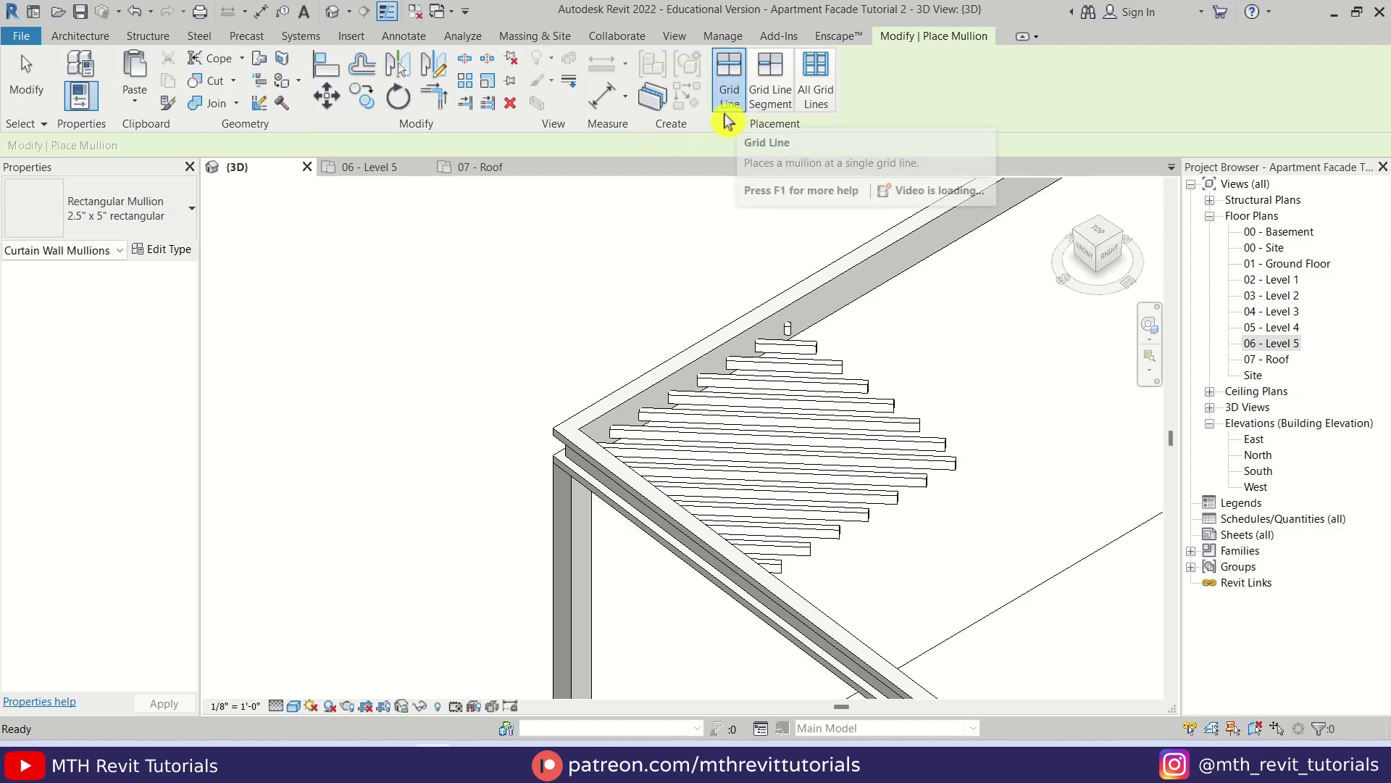
pyautogui.click(161, 229)
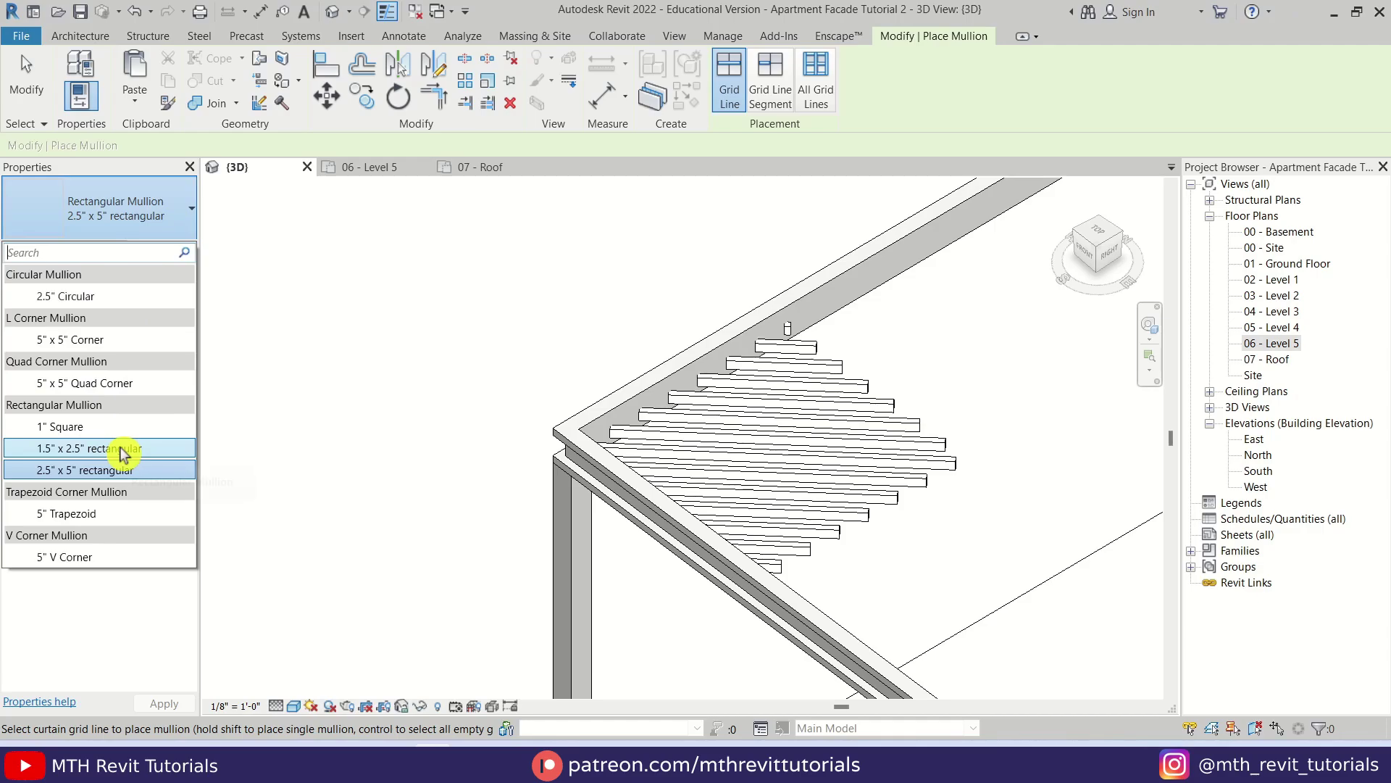
pyautogui.click(138, 449)
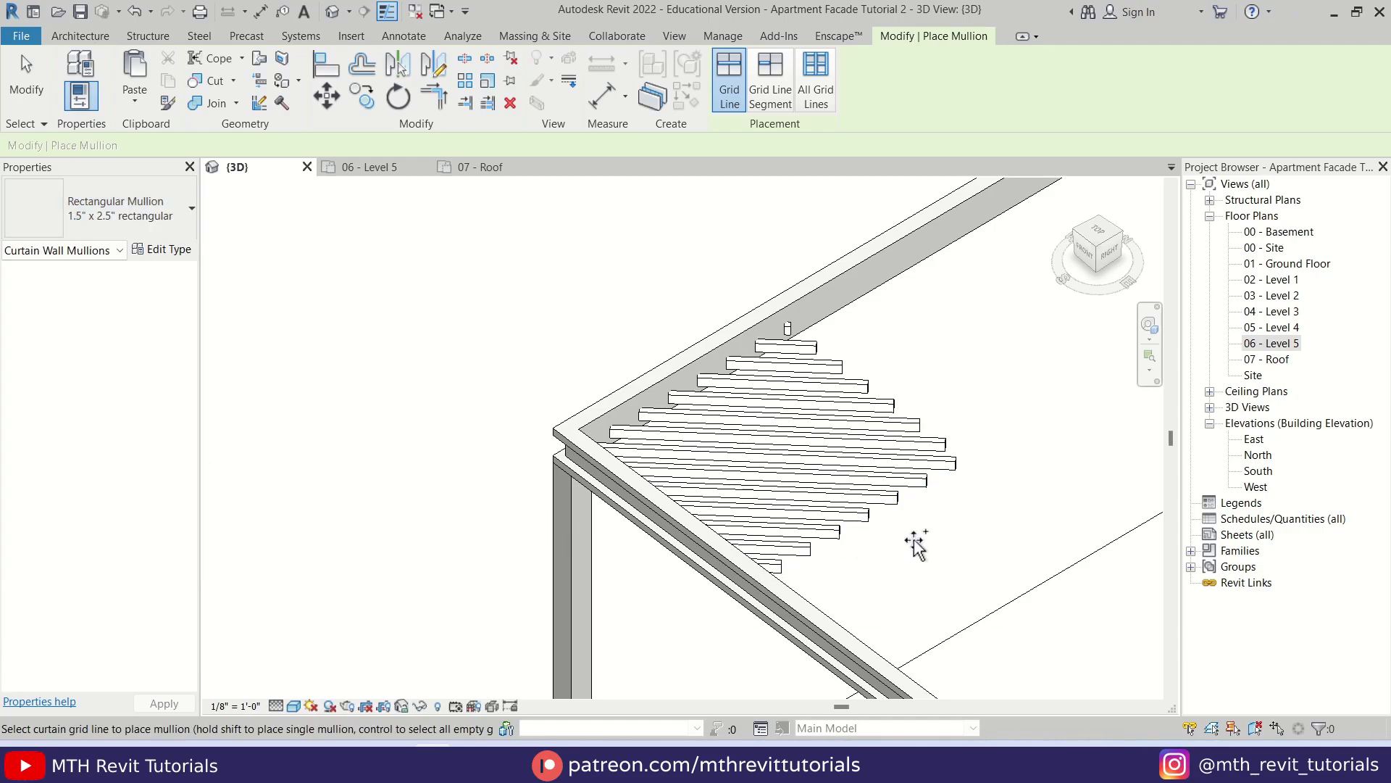
pyautogui.click(884, 497)
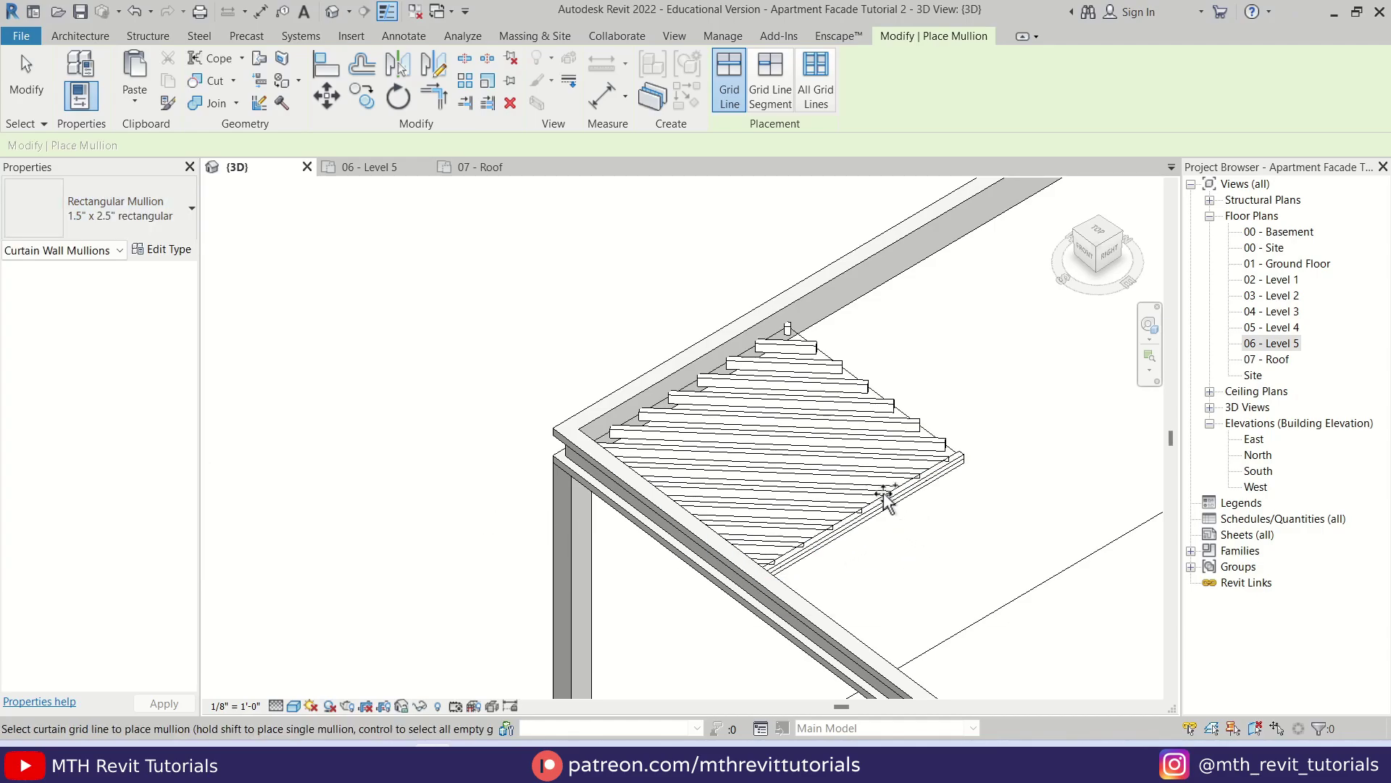
pyautogui.click(908, 410)
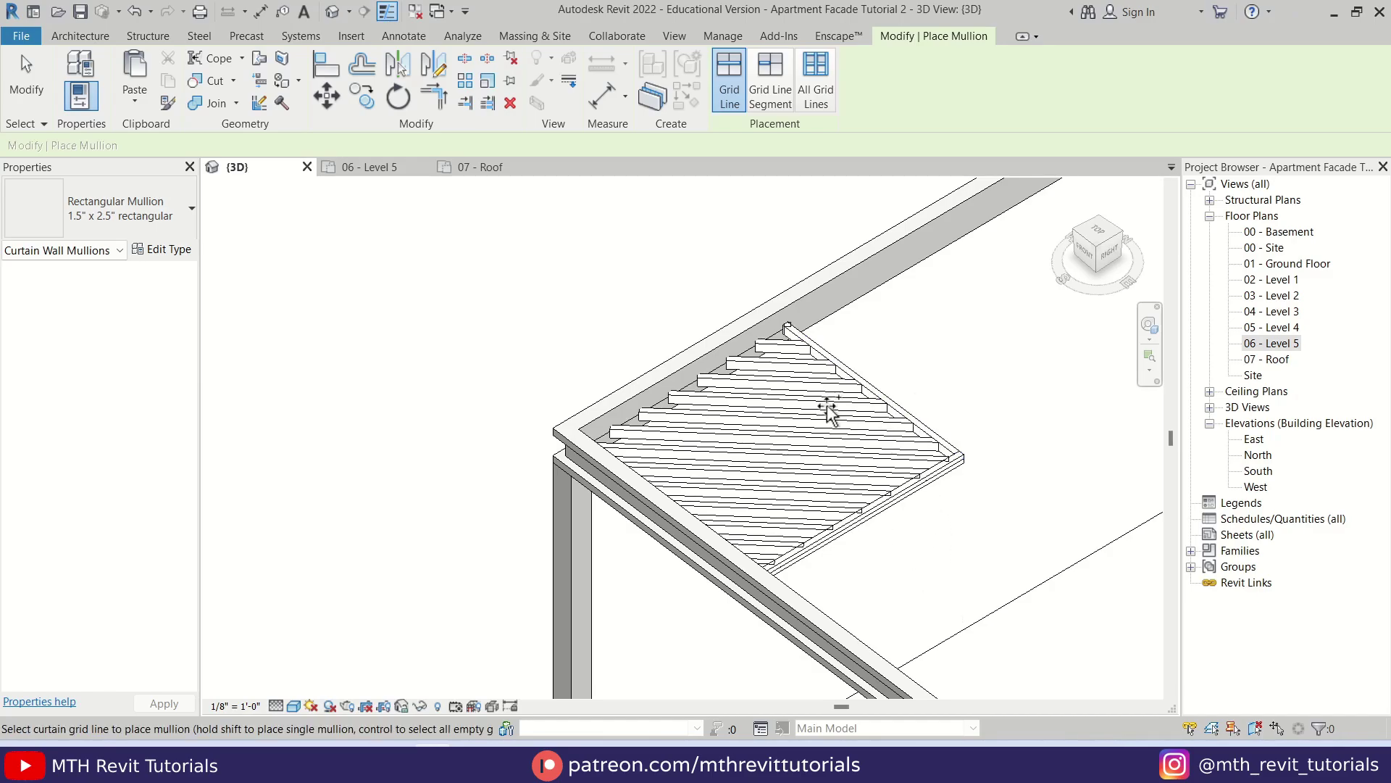
pyautogui.press('Escape')
pyautogui.scroll(-3, 938, 471)
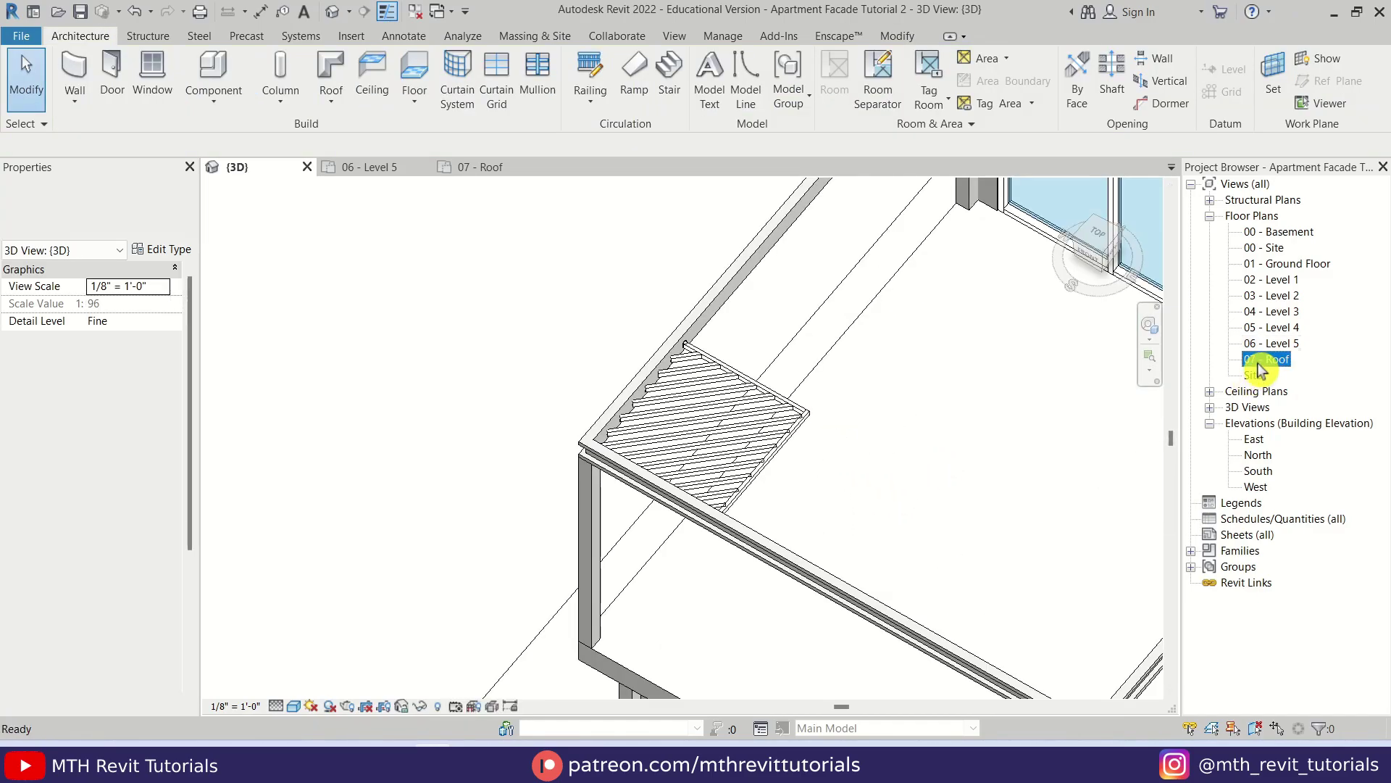
# In the 07 - Roof plan, copy the louvre panel once beside the original
pyautogui.doubleClick(1261, 360)
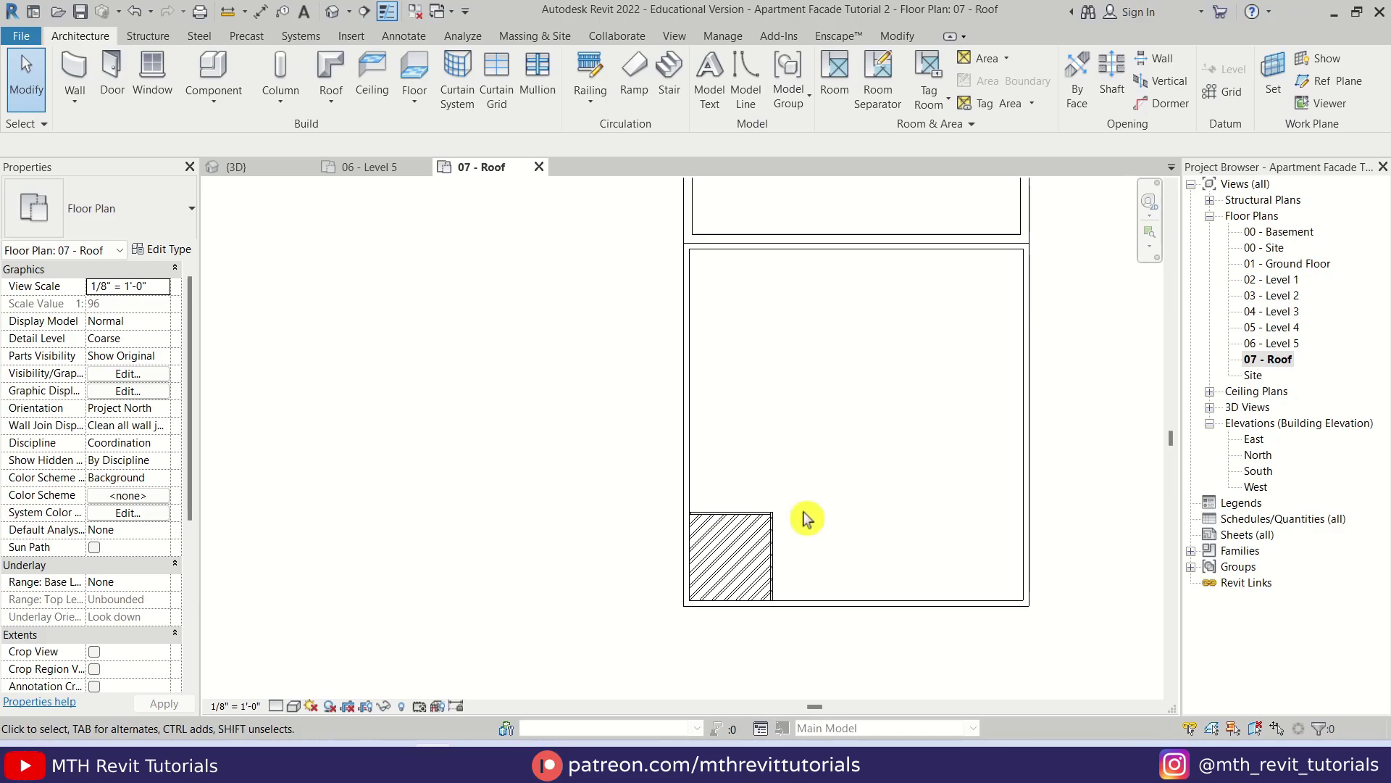
pyautogui.scroll(3, 786, 558)
pyautogui.click(801, 478)
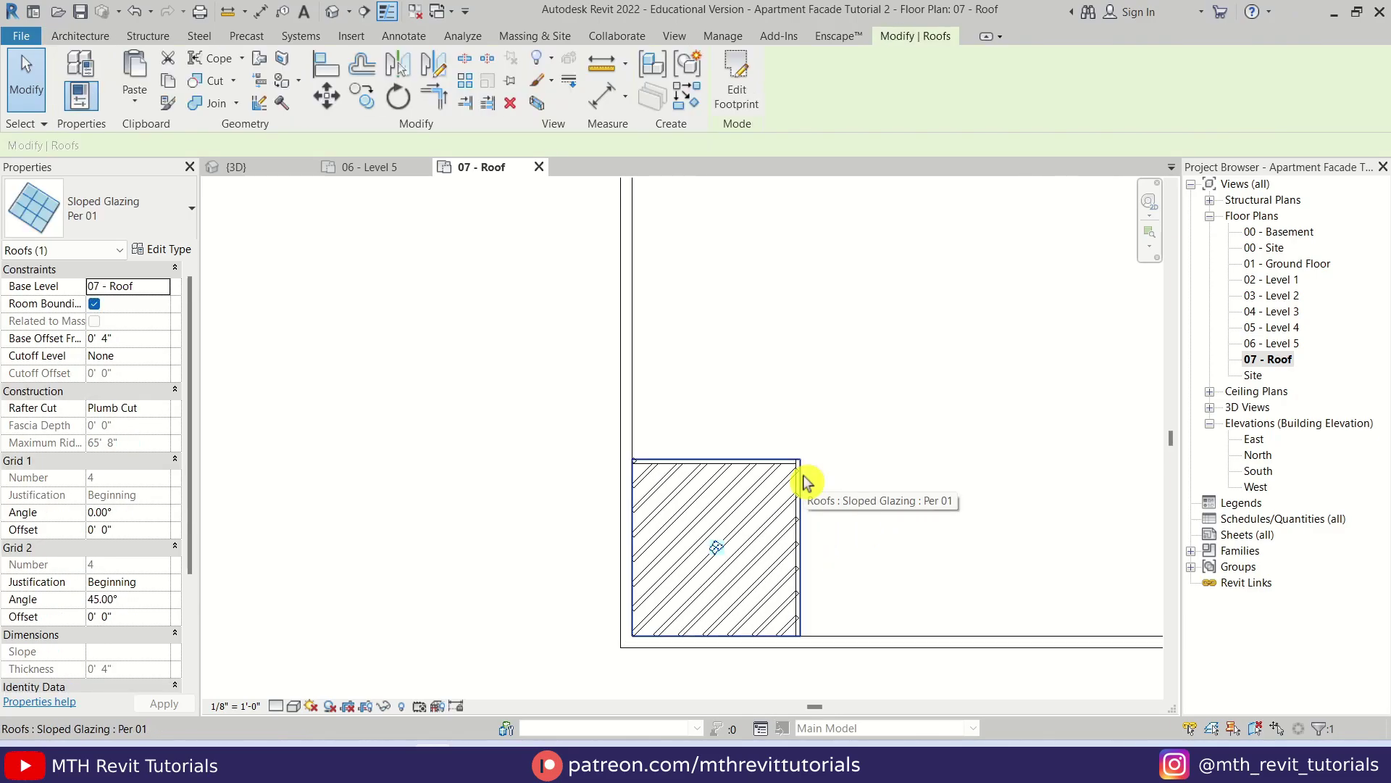
pyautogui.click(365, 96)
pyautogui.scroll(3, 632, 471)
pyautogui.click(626, 440)
pyautogui.click(961, 445)
# Place two more copies to complete the row of four panels, then return to 3D
pyautogui.scroll(-3, 1025, 435)
pyautogui.moveTo(1026, 435); pyautogui.dragTo(909, 392, button='middle')
pyautogui.scroll(2, 909, 393)
pyautogui.scroll(1, 856, 410)
pyautogui.scroll(1, 856, 410)
pyautogui.click(855, 410)
pyautogui.scroll(-4, 935, 417)
pyautogui.moveTo(1145, 434); pyautogui.dragTo(915, 411, button='middle')
pyautogui.scroll(3, 834, 384)
pyautogui.click(828, 383)
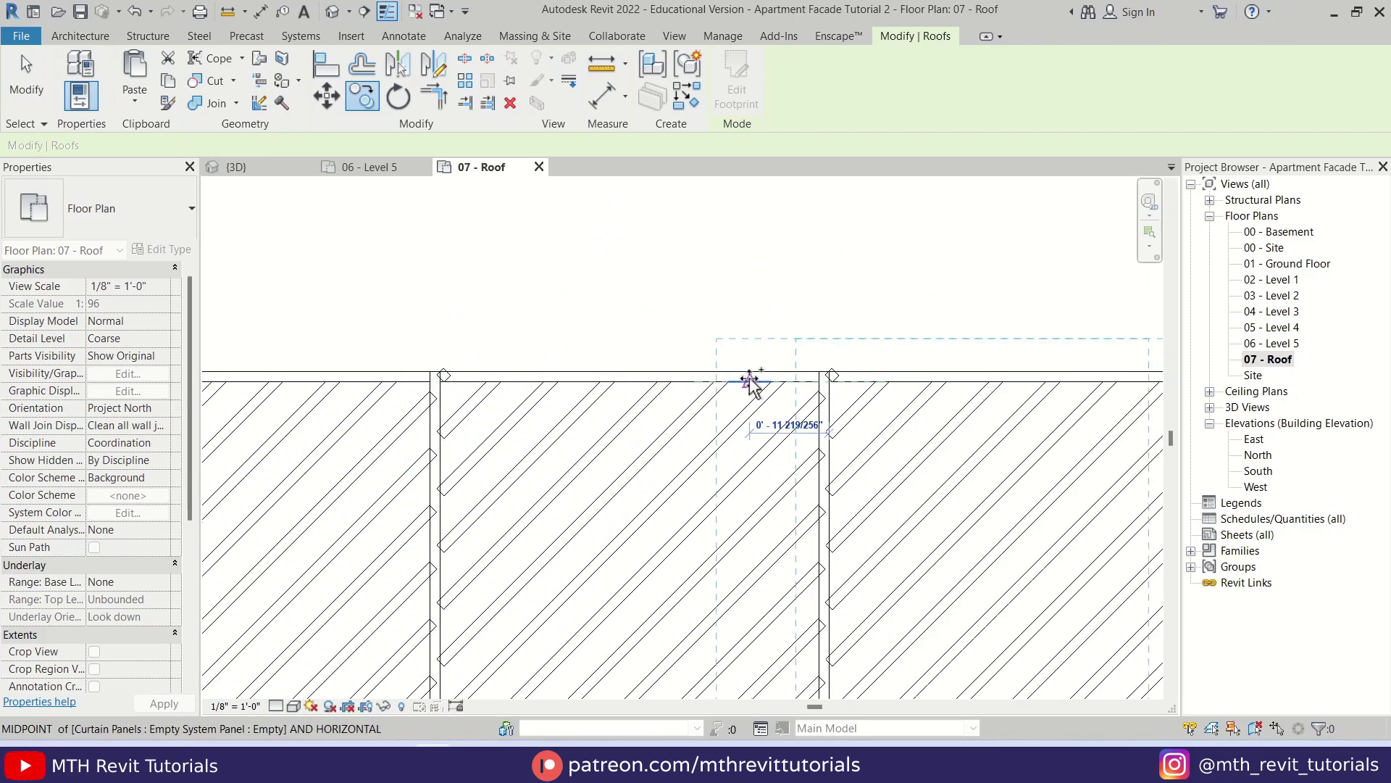
pyautogui.scroll(-5, 763, 391)
pyautogui.press('Escape')
pyautogui.press('Escape')
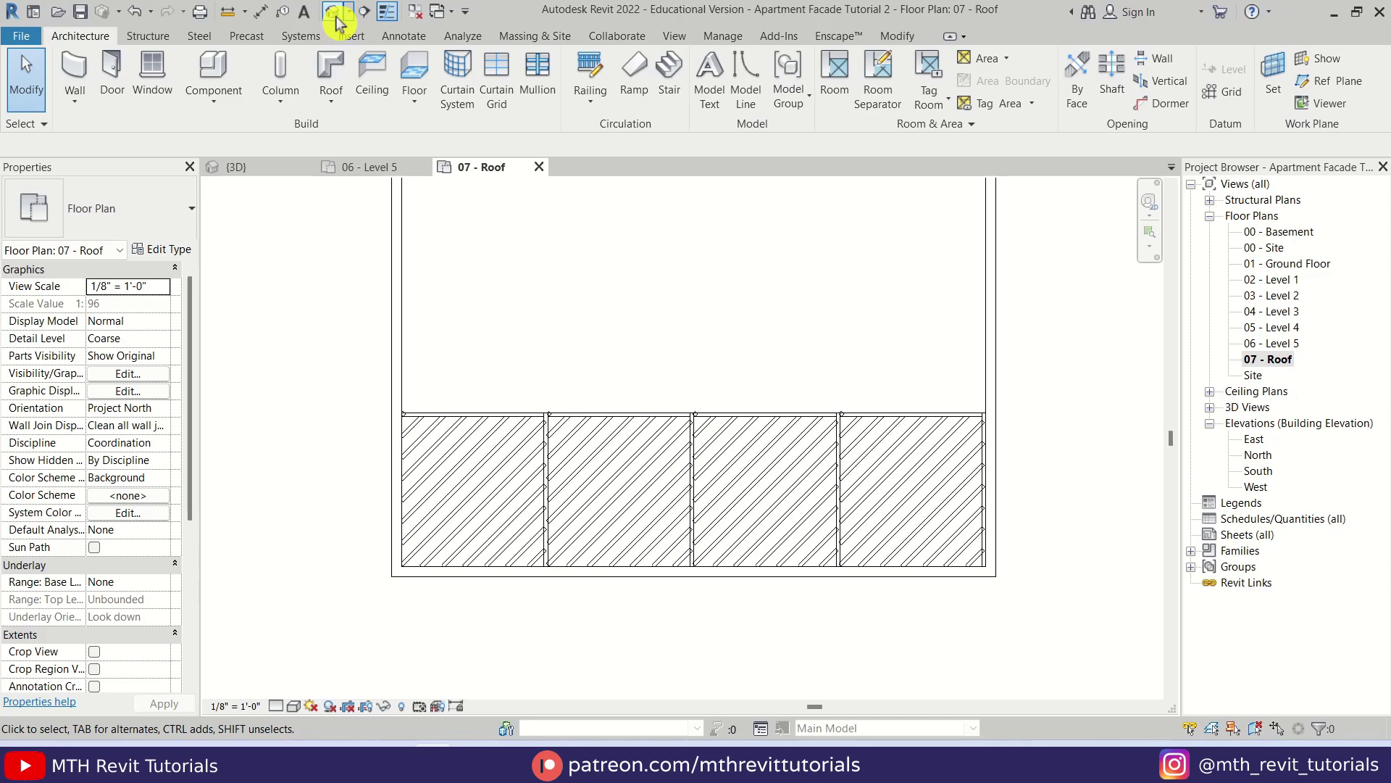
pyautogui.click(332, 11)
pyautogui.scroll(5, 729, 546)
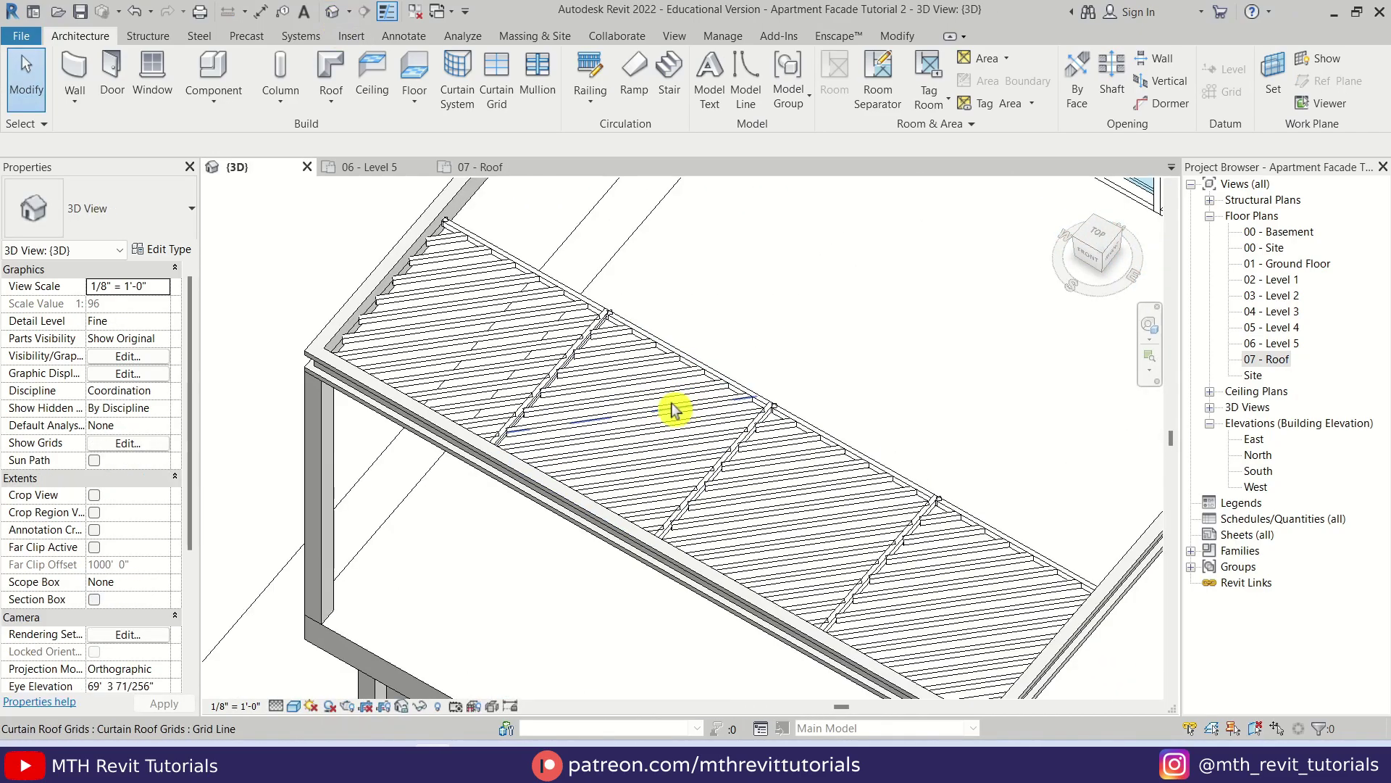
# Change the second glazing panel's Grid 2 angle to 0°, deleting the mullions that no longer fit
pyautogui.click(652, 410)
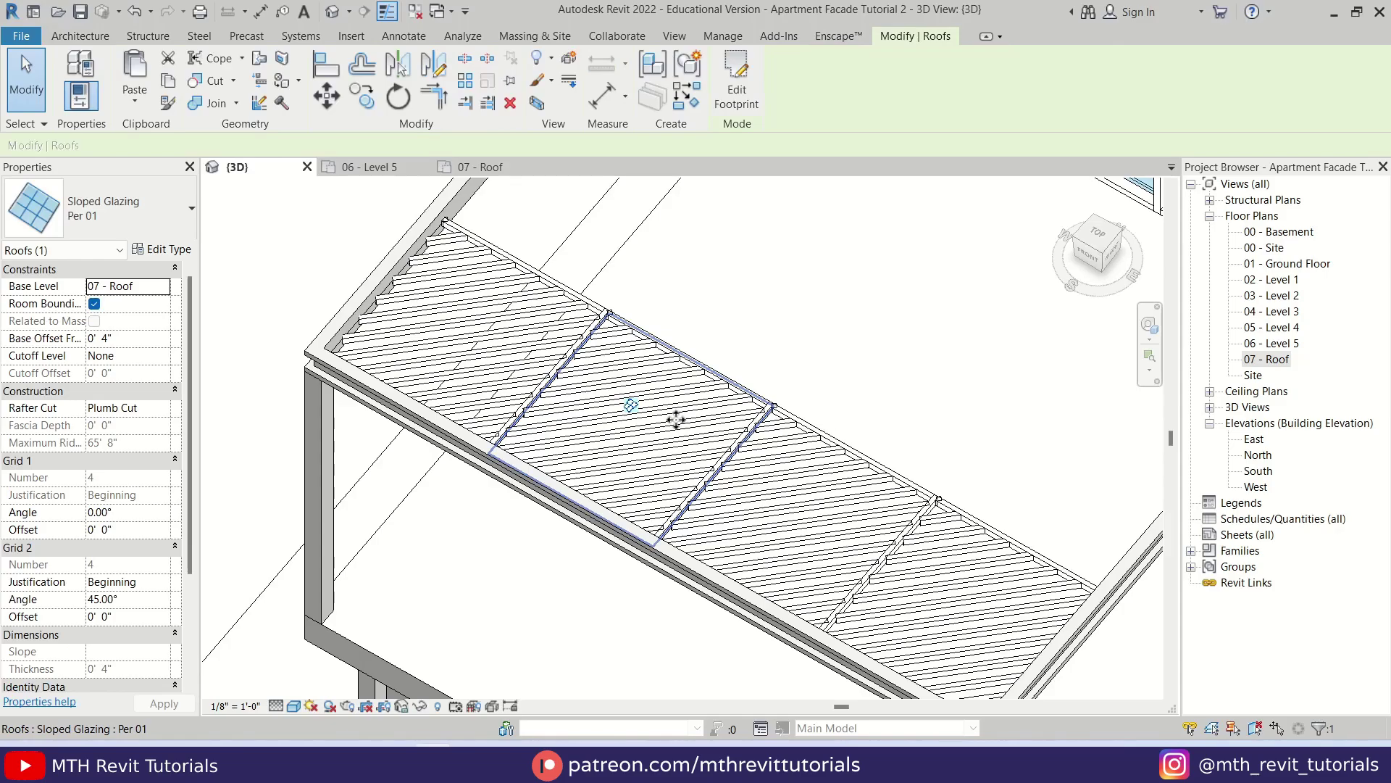
pyautogui.click(634, 414)
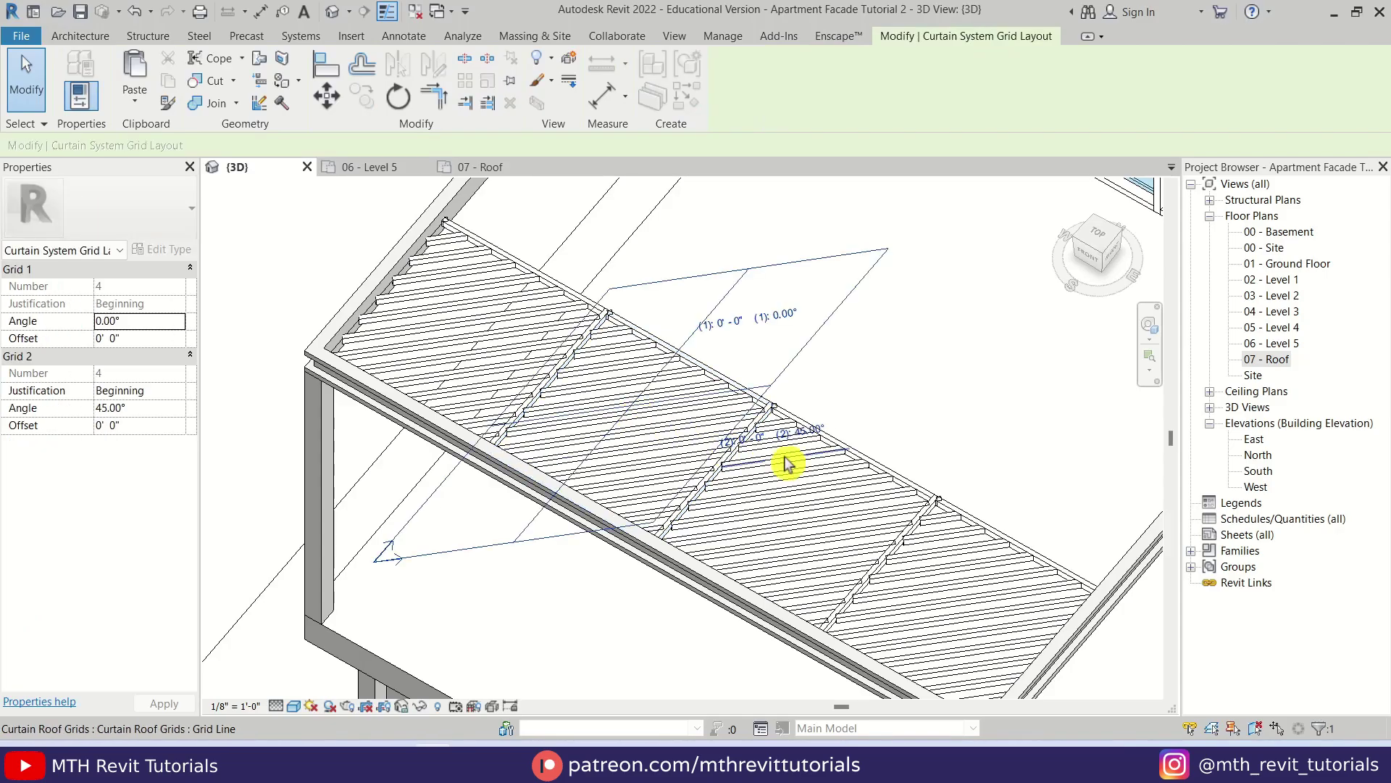
pyautogui.click(825, 432)
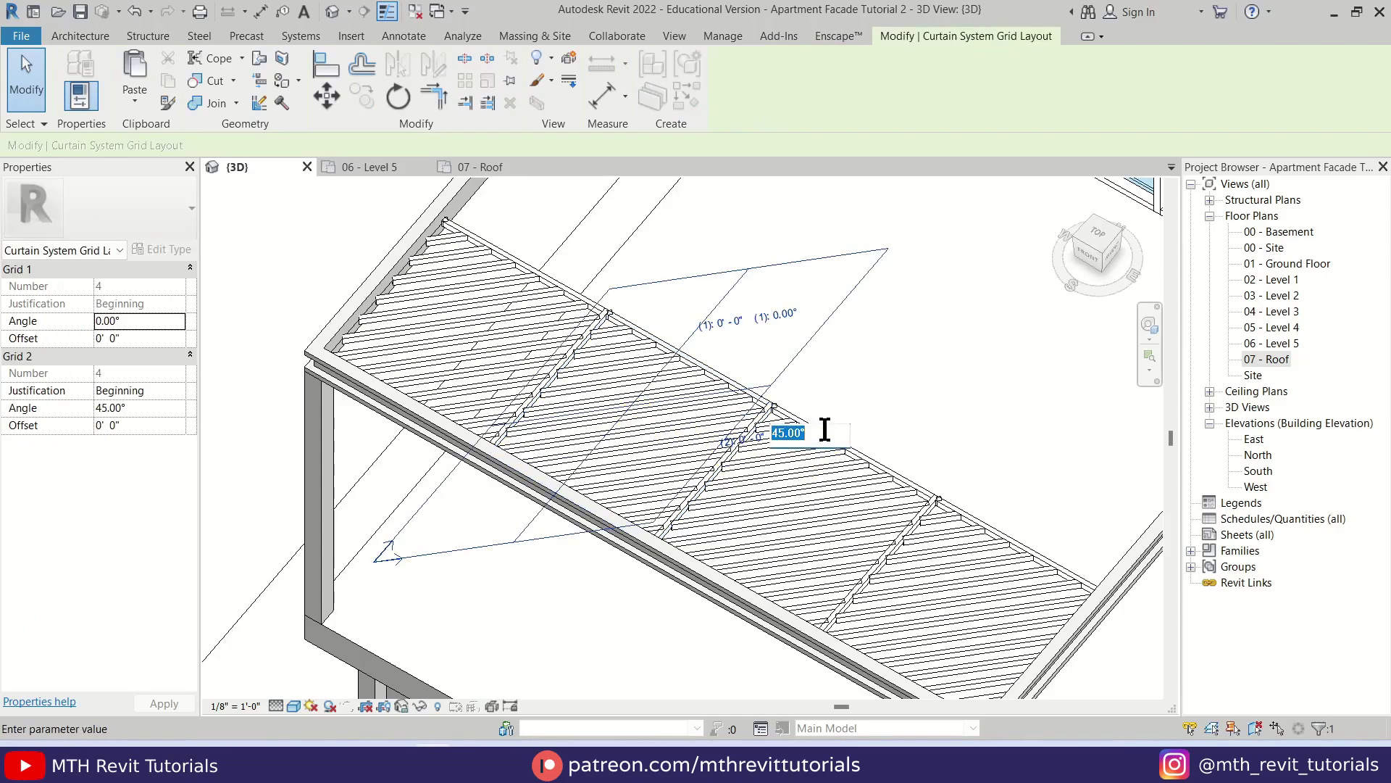
pyautogui.write('0')
pyautogui.press('Return')
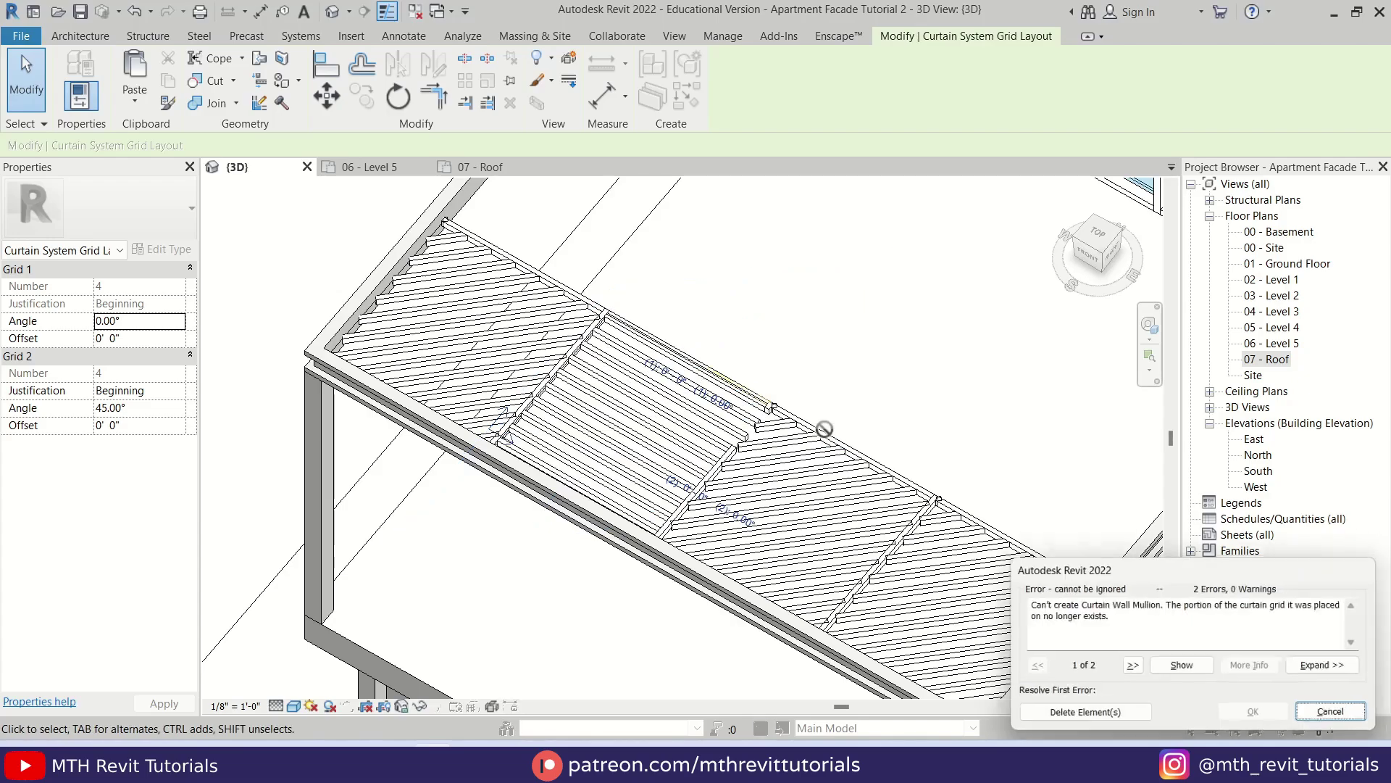
pyautogui.click(1112, 715)
pyautogui.press('Escape')
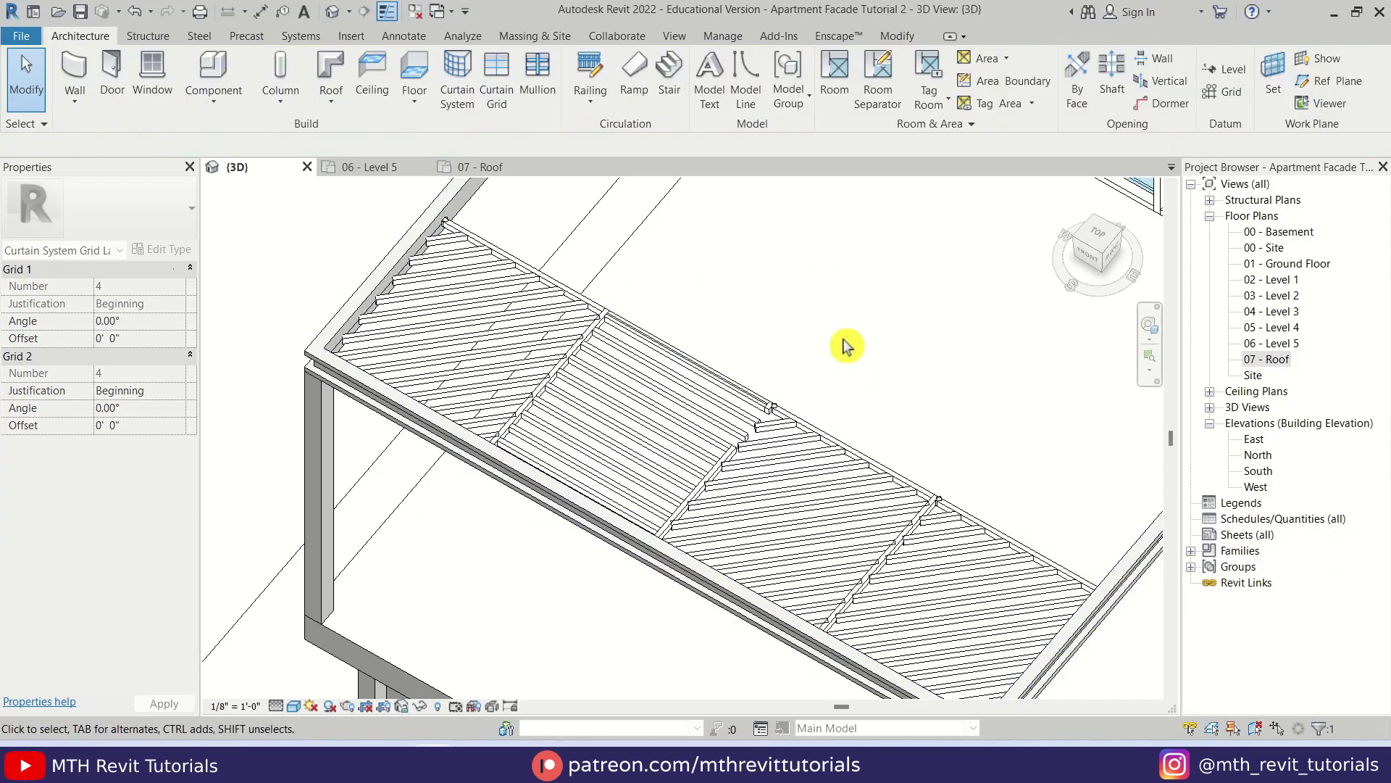
pyautogui.scroll(3, 655, 454)
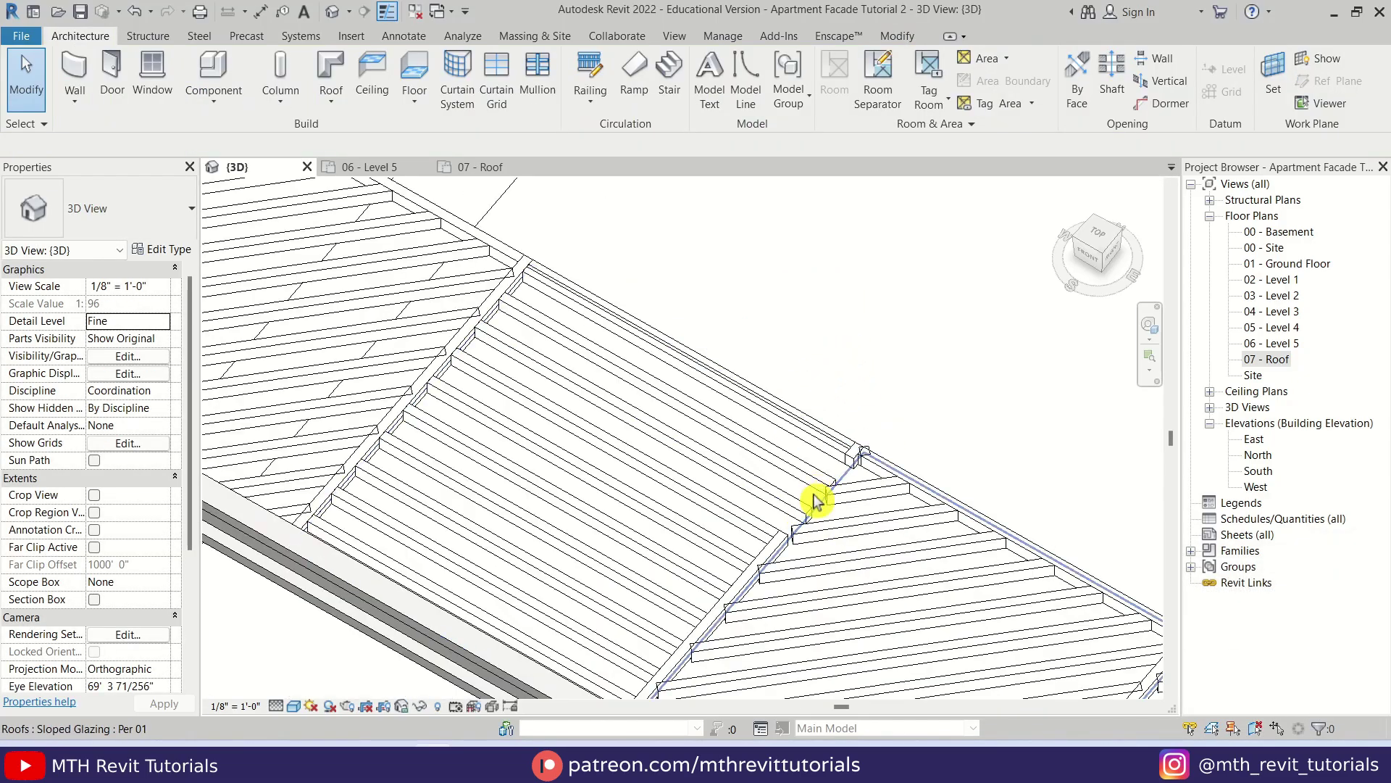
# Add a mullion on a single grid line segment beside the panel
pyautogui.click(535, 91)
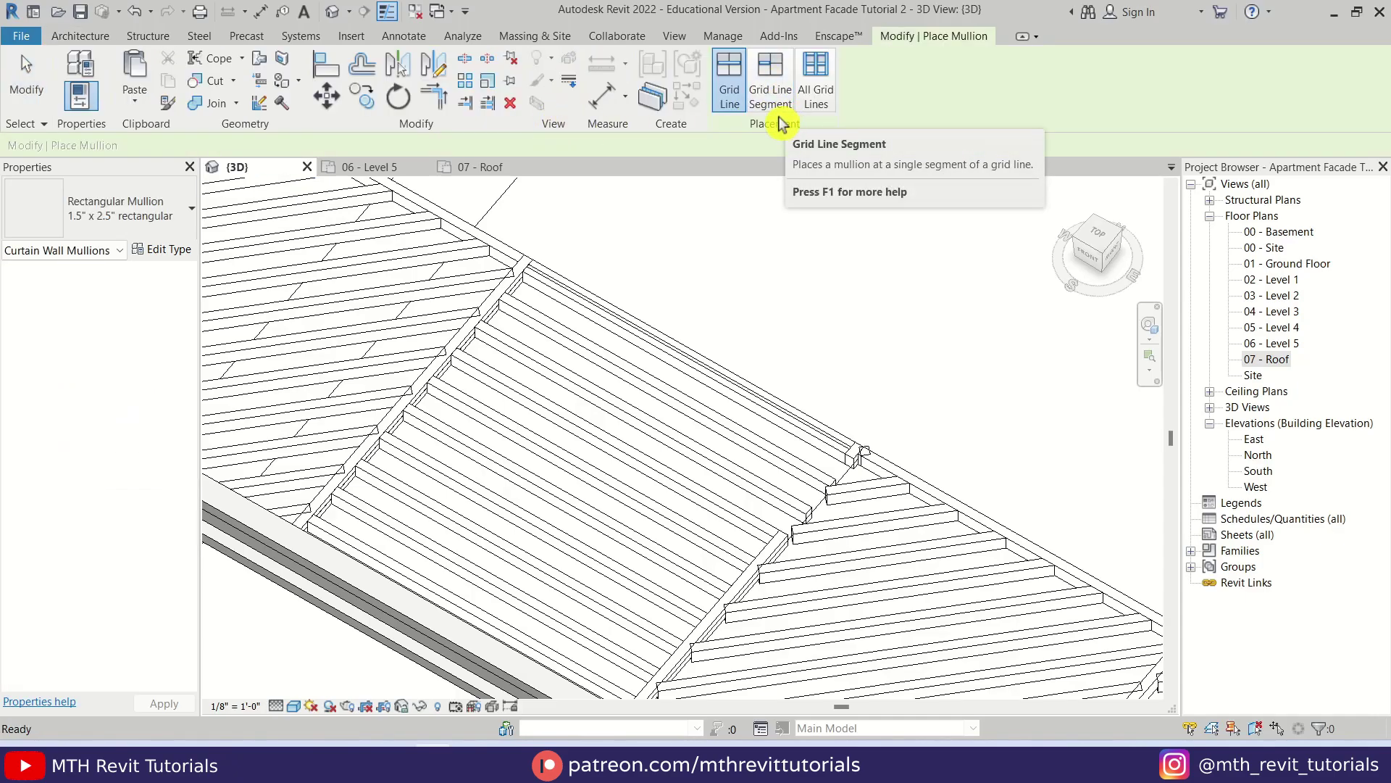
pyautogui.click(774, 101)
pyautogui.scroll(5, 819, 524)
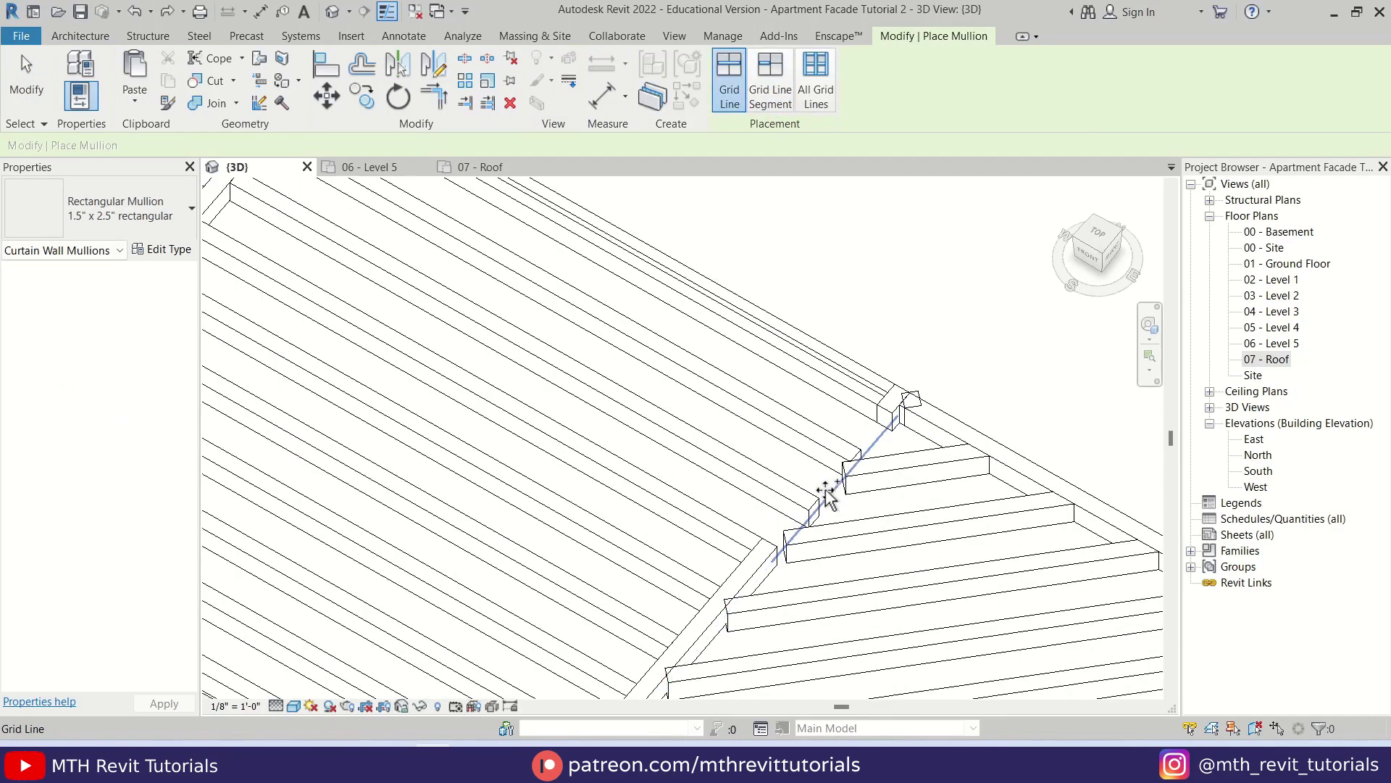
pyautogui.click(826, 491)
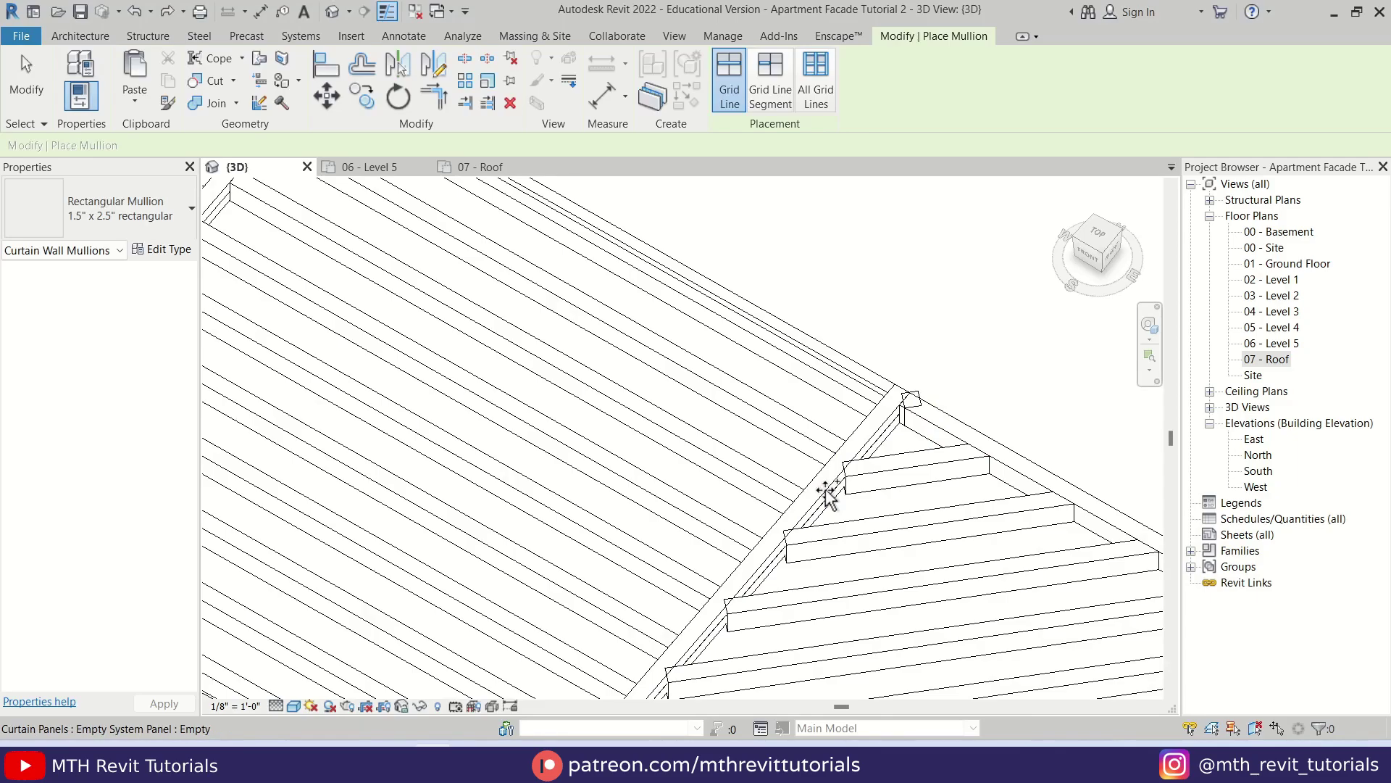
pyautogui.scroll(-2, 792, 412)
pyautogui.press('Escape')
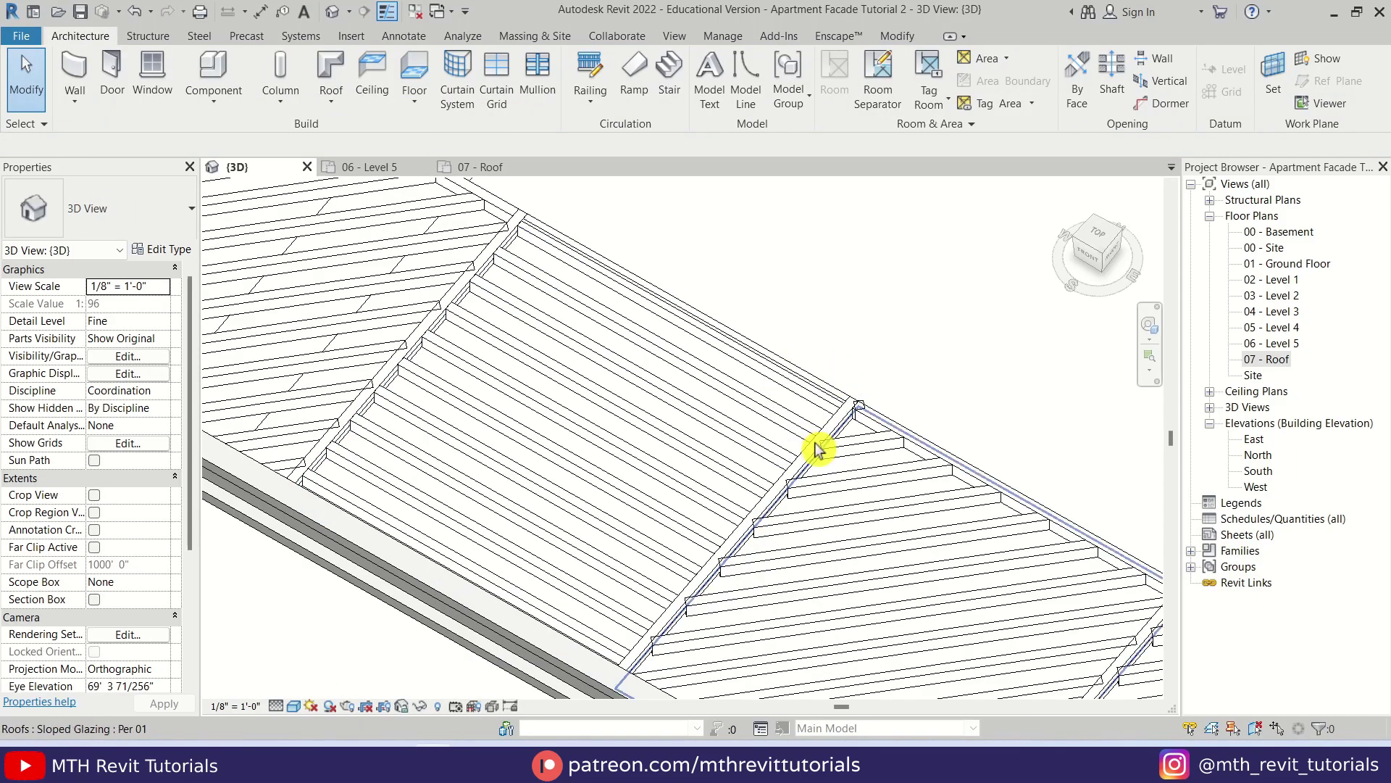
pyautogui.scroll(5, 715, 466)
pyautogui.scroll(-4, 623, 328)
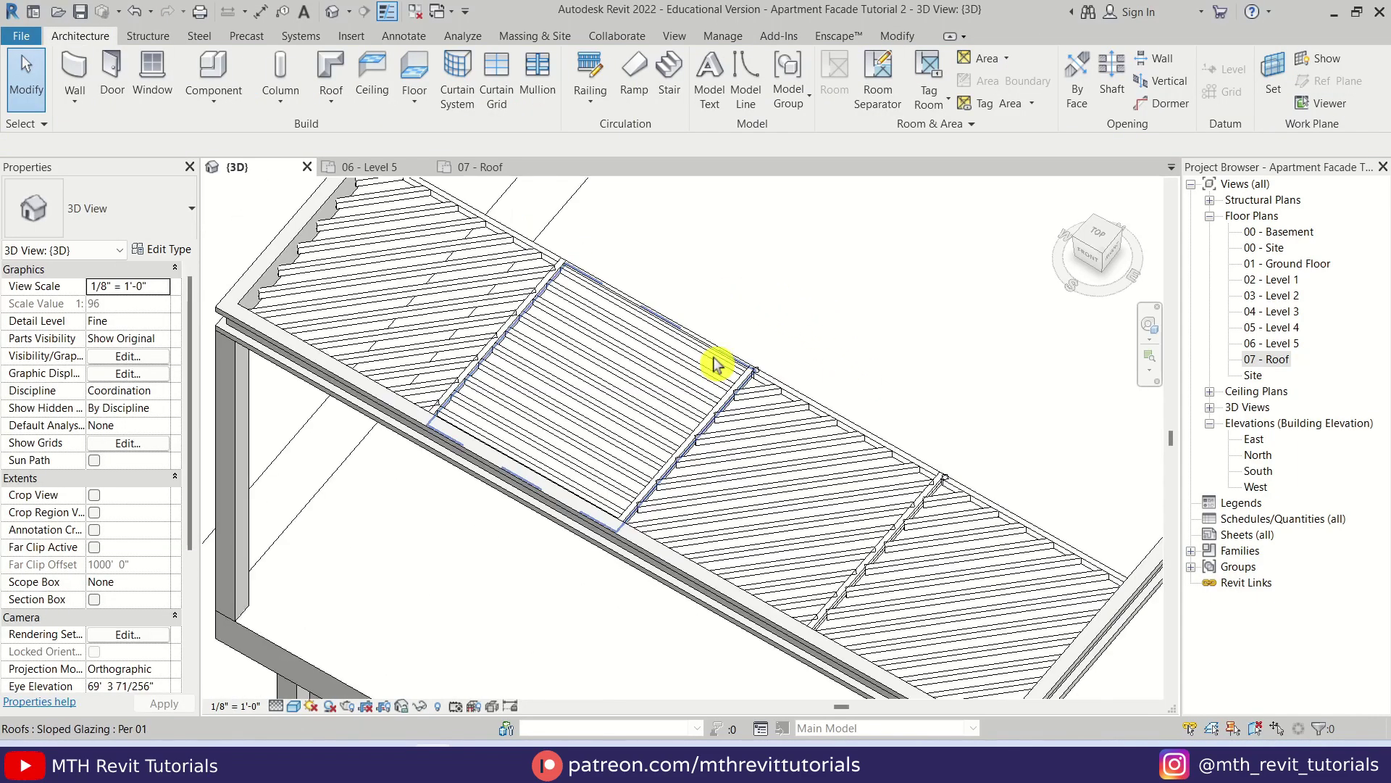
pyautogui.scroll(2, 714, 366)
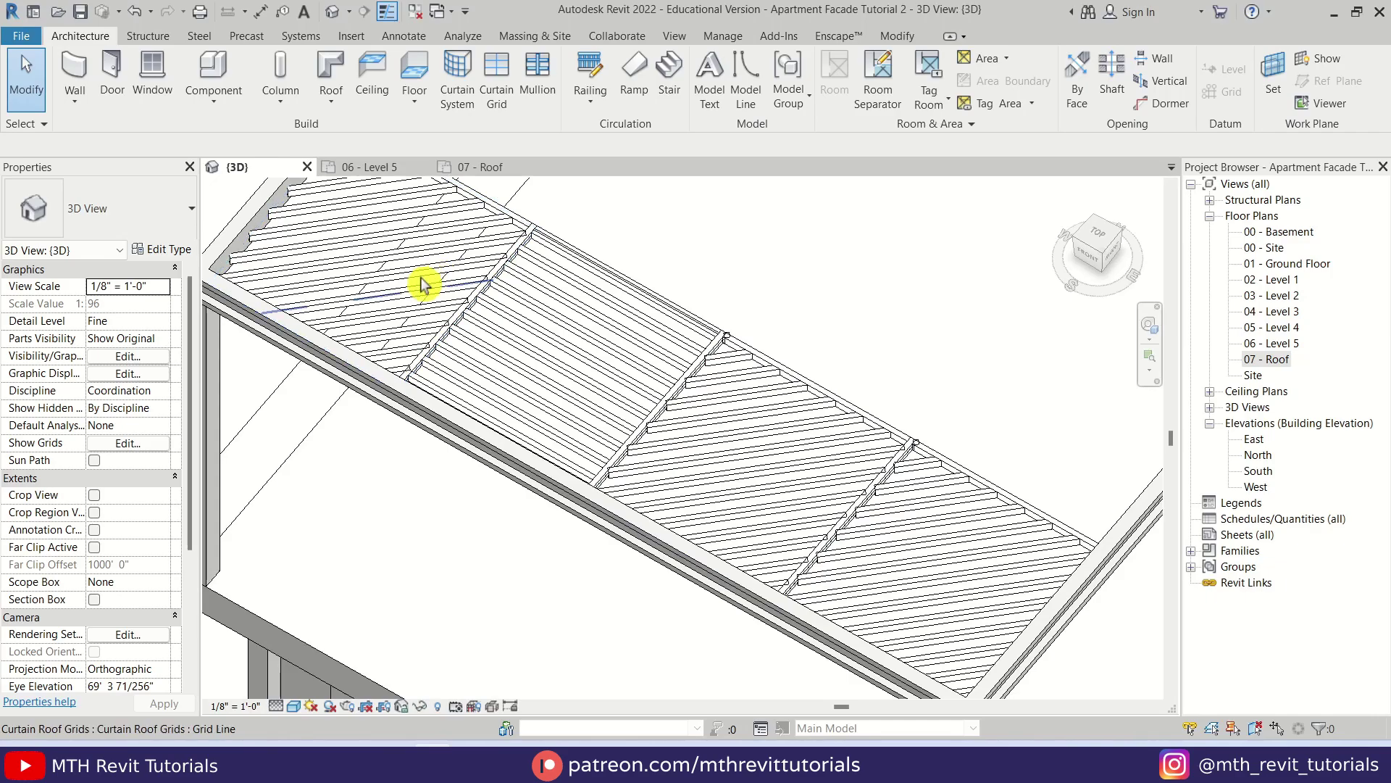
pyautogui.scroll(4, 732, 424)
pyautogui.scroll(-4, 913, 529)
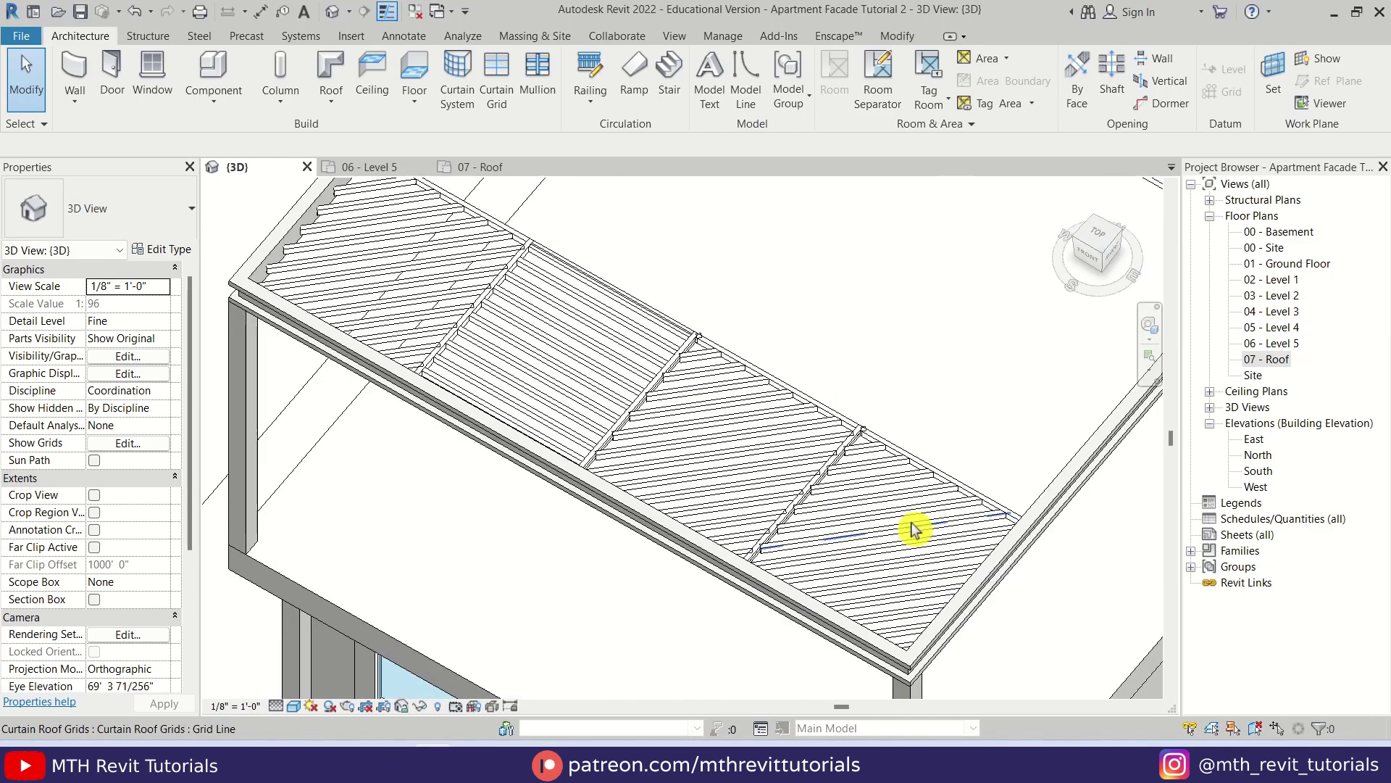
pyautogui.scroll(4, 858, 481)
pyautogui.scroll(-3, 838, 472)
# Select the last sloped glazing panel at the end of the row
pyautogui.click(837, 476)
pyautogui.press('Escape')
pyautogui.click(841, 476)
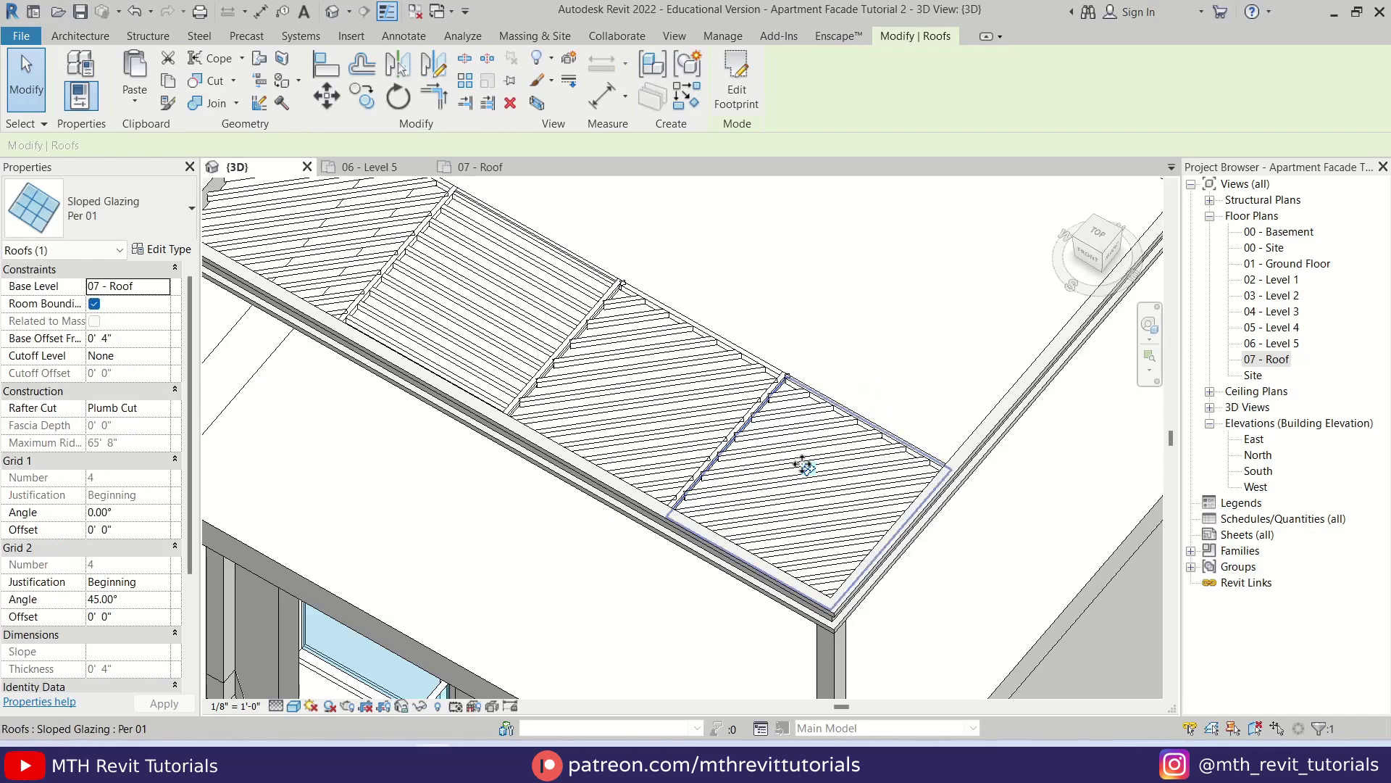
pyautogui.press('Escape')
pyautogui.scroll(5, 848, 506)
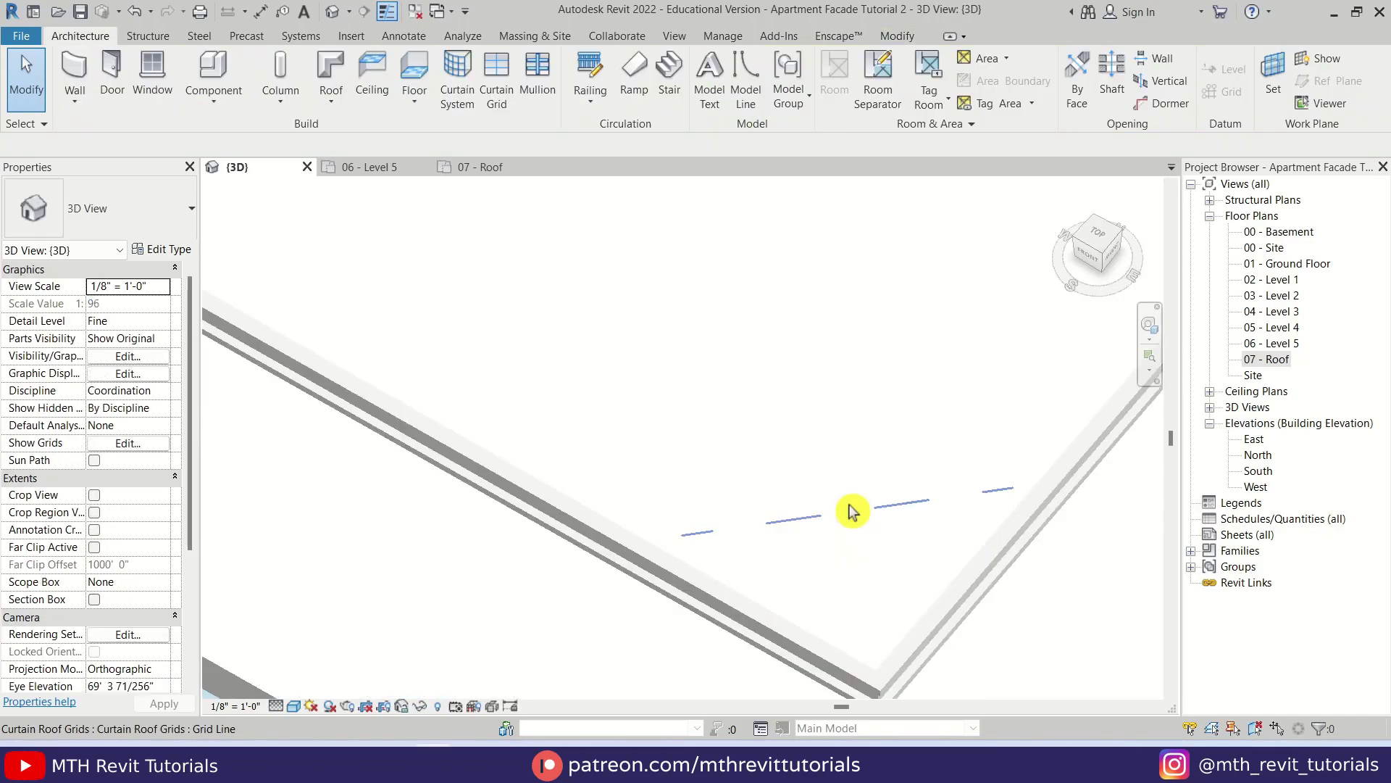
pyautogui.scroll(-3, 867, 519)
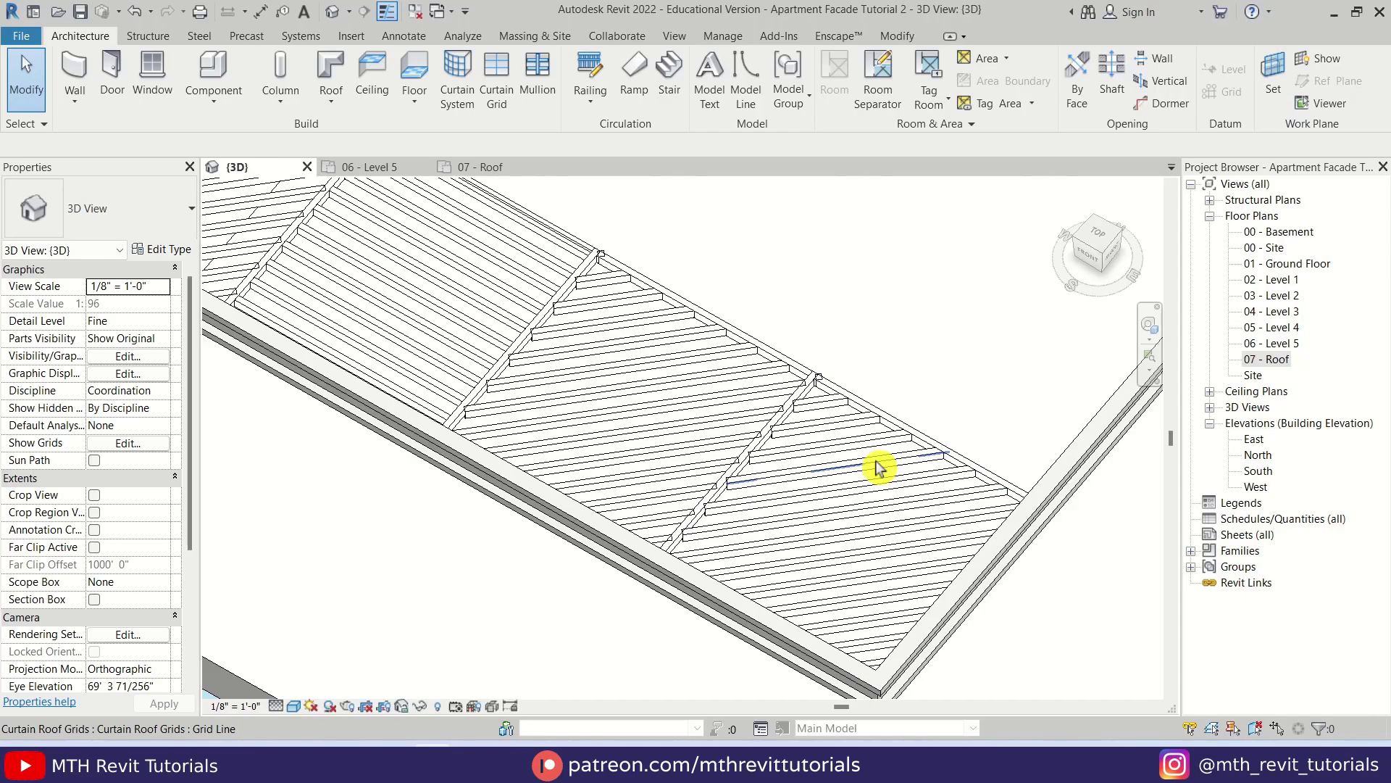
pyautogui.click(911, 447)
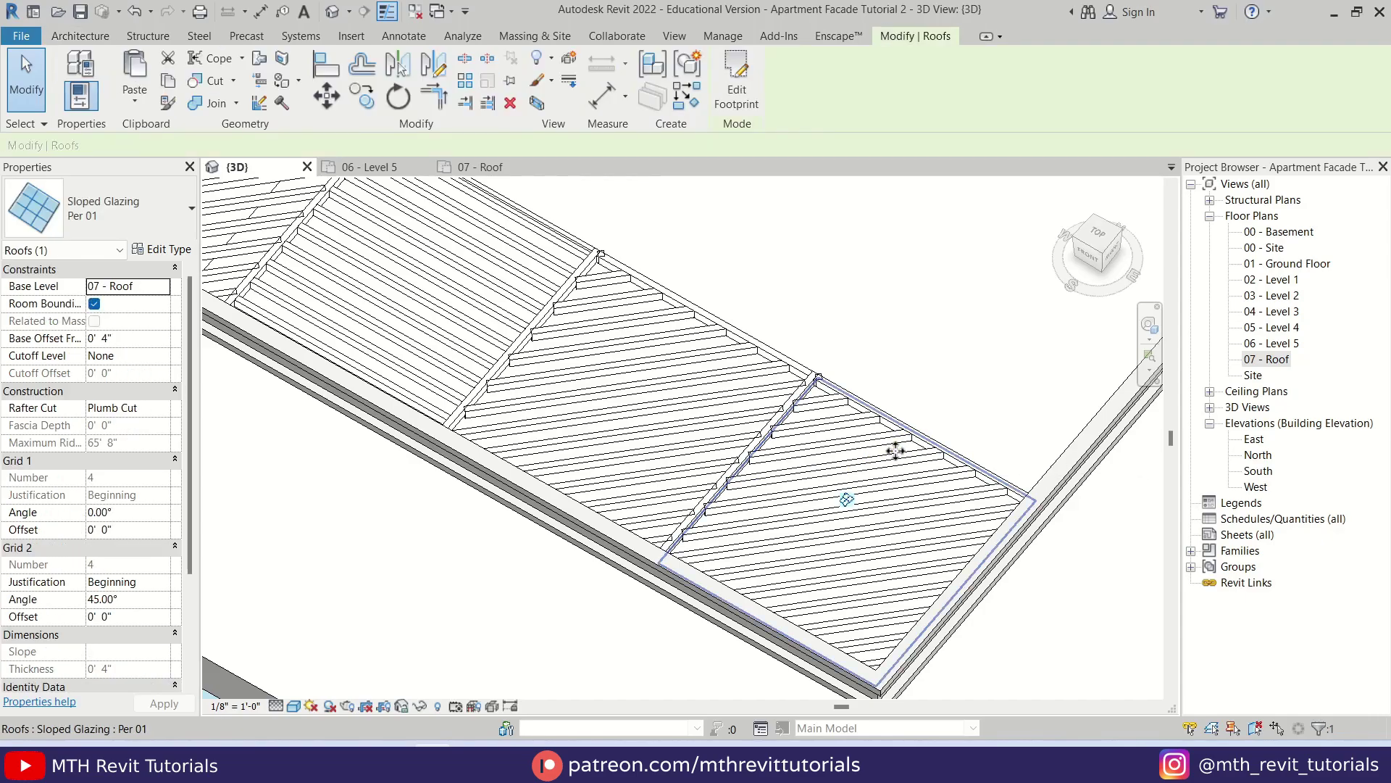
# Duplicate the glazing type as Per 02 and set its Grid 2 layout to None
pyautogui.click(187, 251)
pyautogui.click(1174, 162)
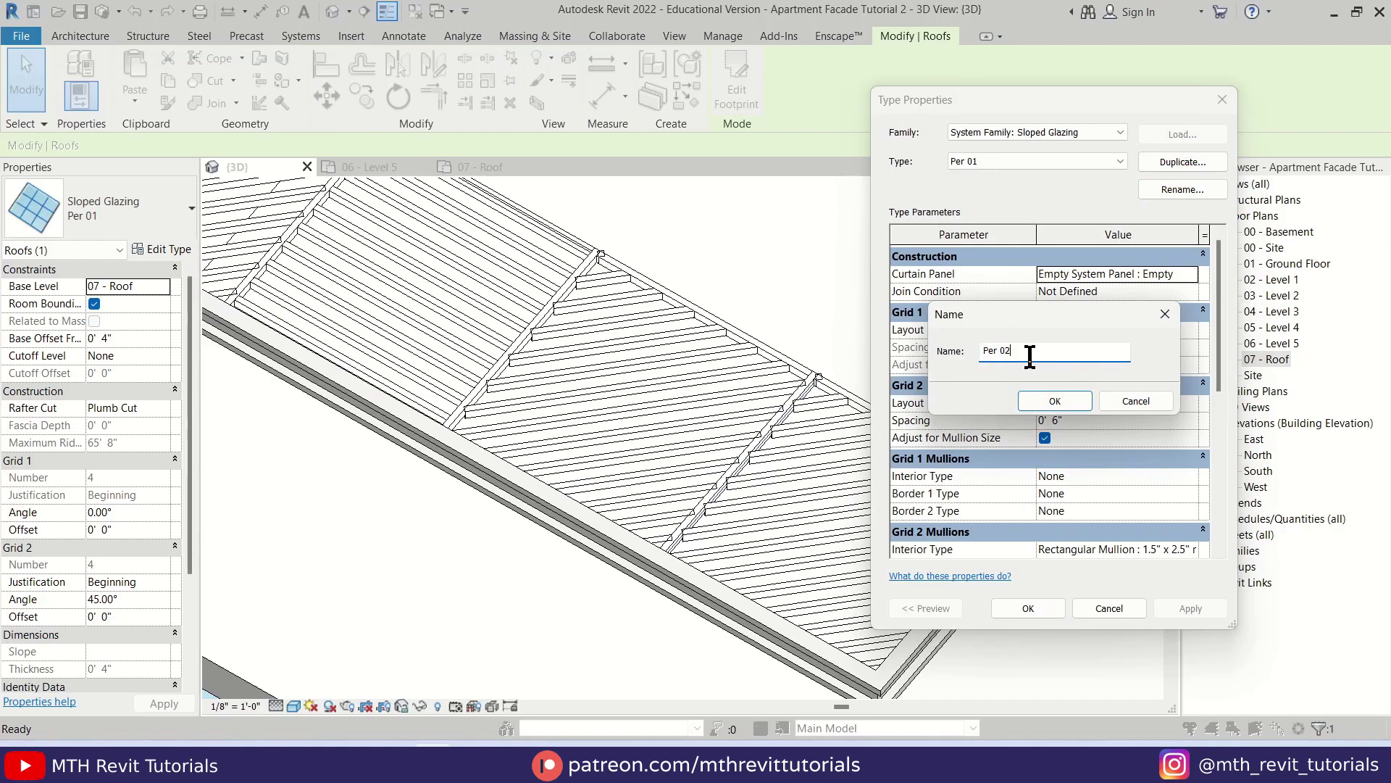
pyautogui.click(1056, 403)
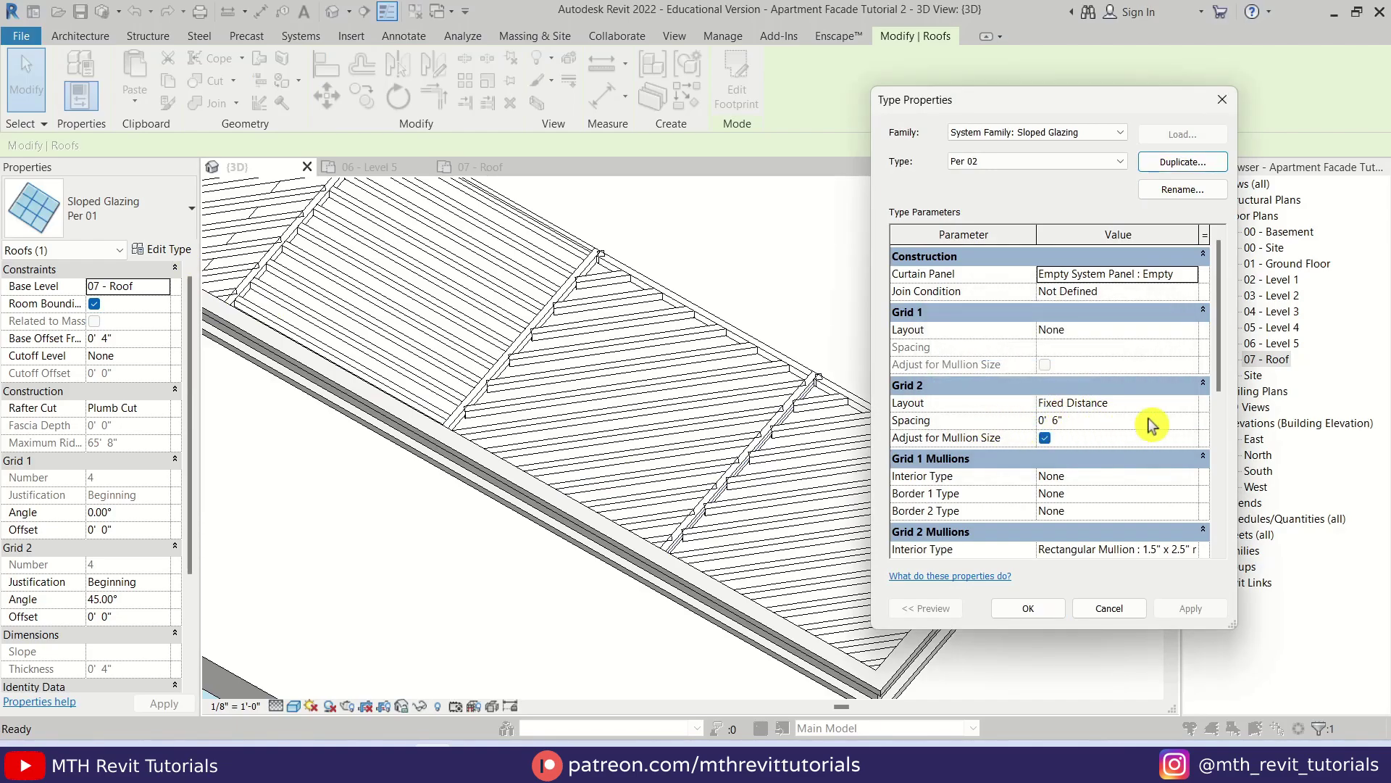
pyautogui.click(1192, 404)
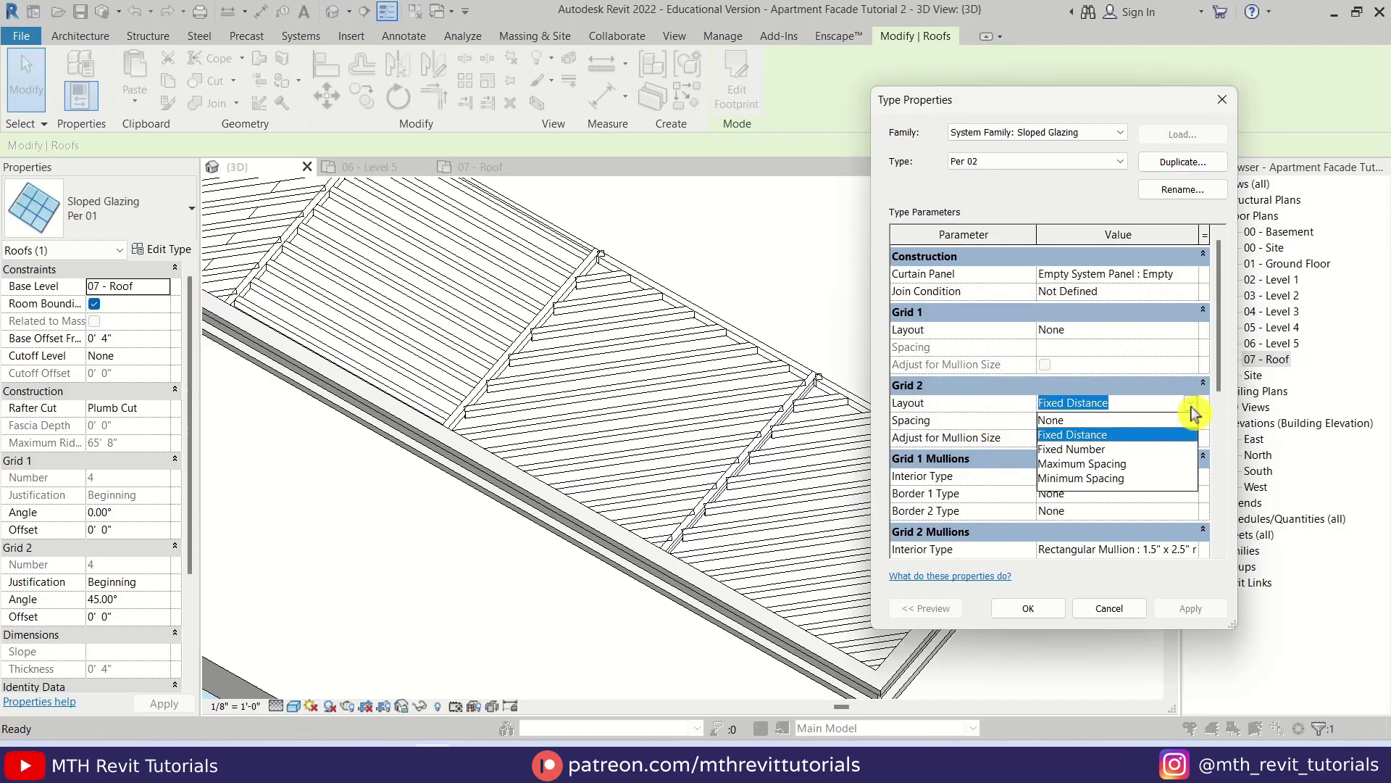
pyautogui.click(1062, 421)
# Give Grid 1 a 6" fixed distance with 1.5" x 2.5" rectangular mullions, then delete the old gridlines
pyautogui.click(1160, 330)
pyautogui.click(1191, 330)
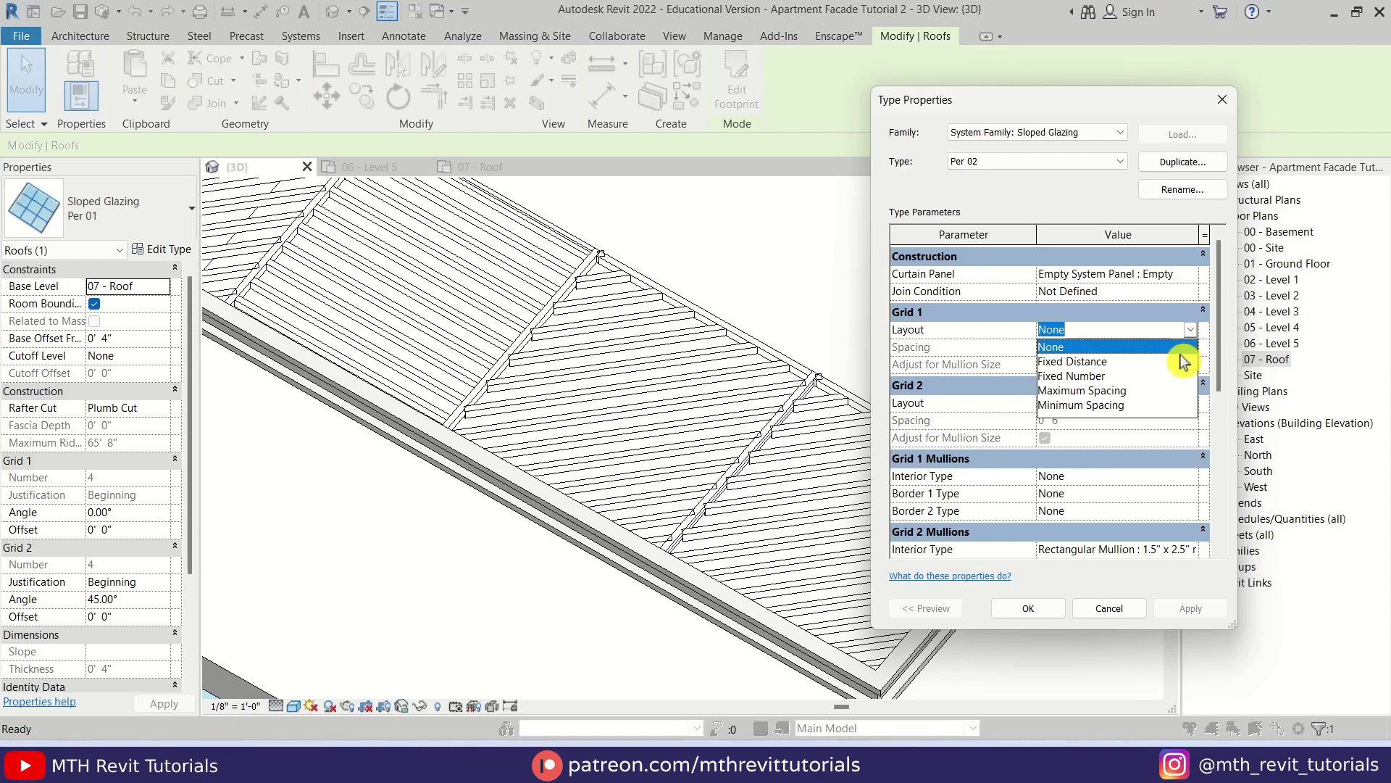
pyautogui.click(1105, 362)
pyautogui.click(1071, 349)
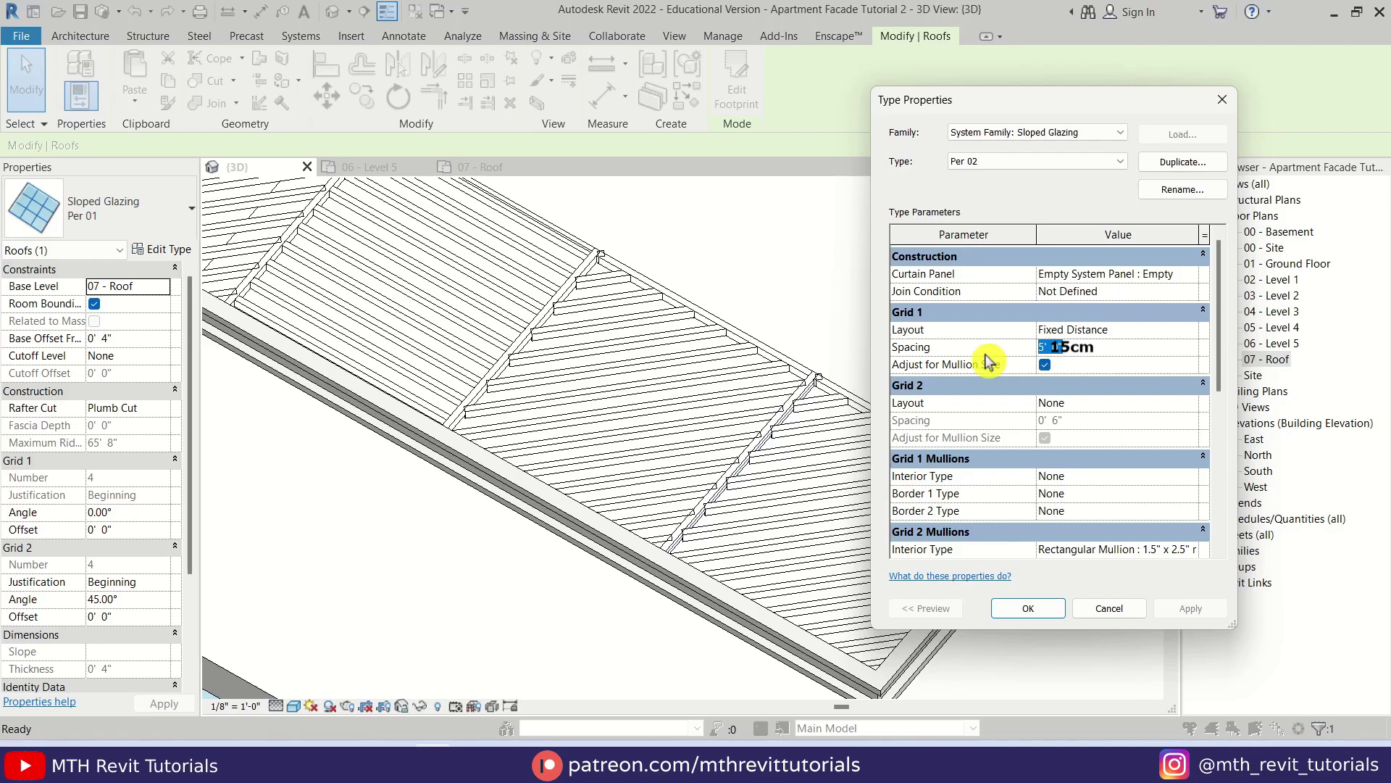
pyautogui.write('6"')
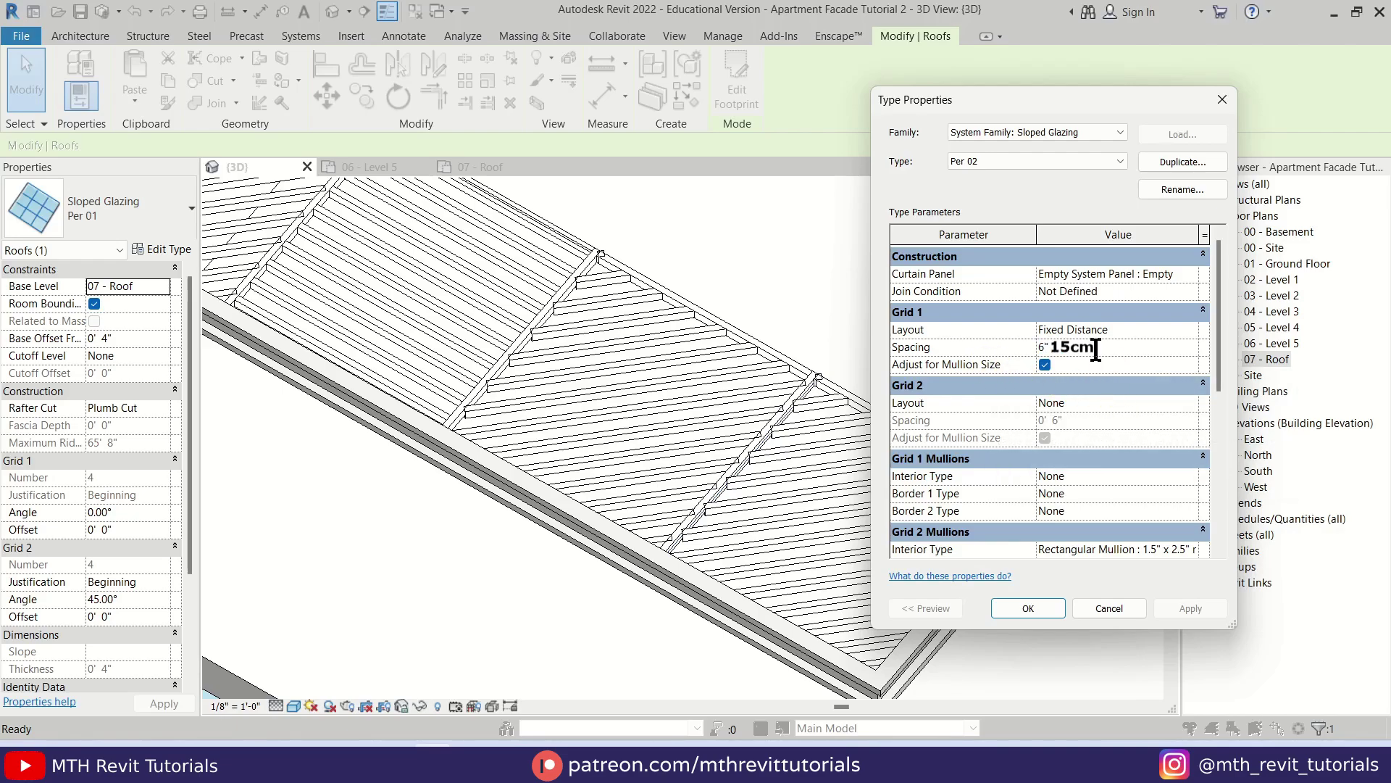
pyautogui.scroll(-1, 1123, 461)
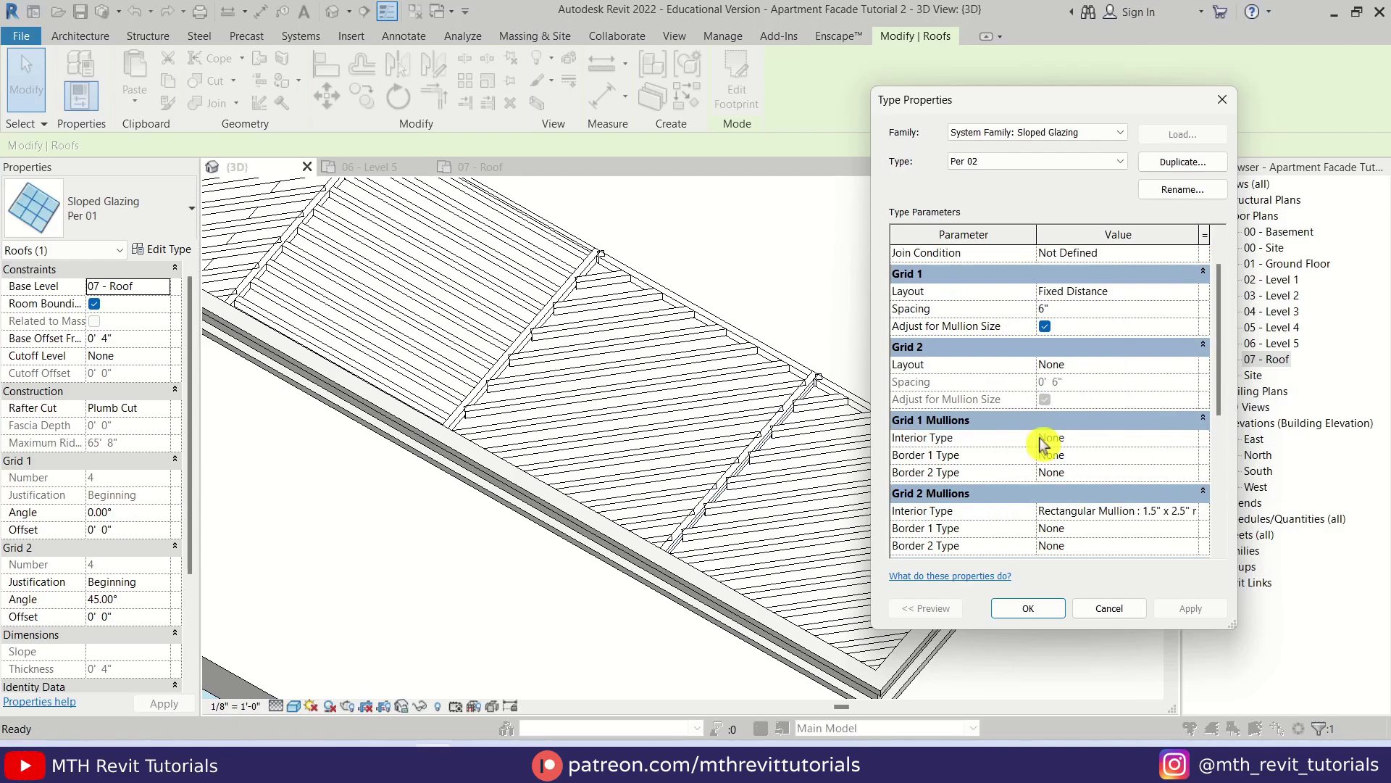
pyautogui.click(1193, 438)
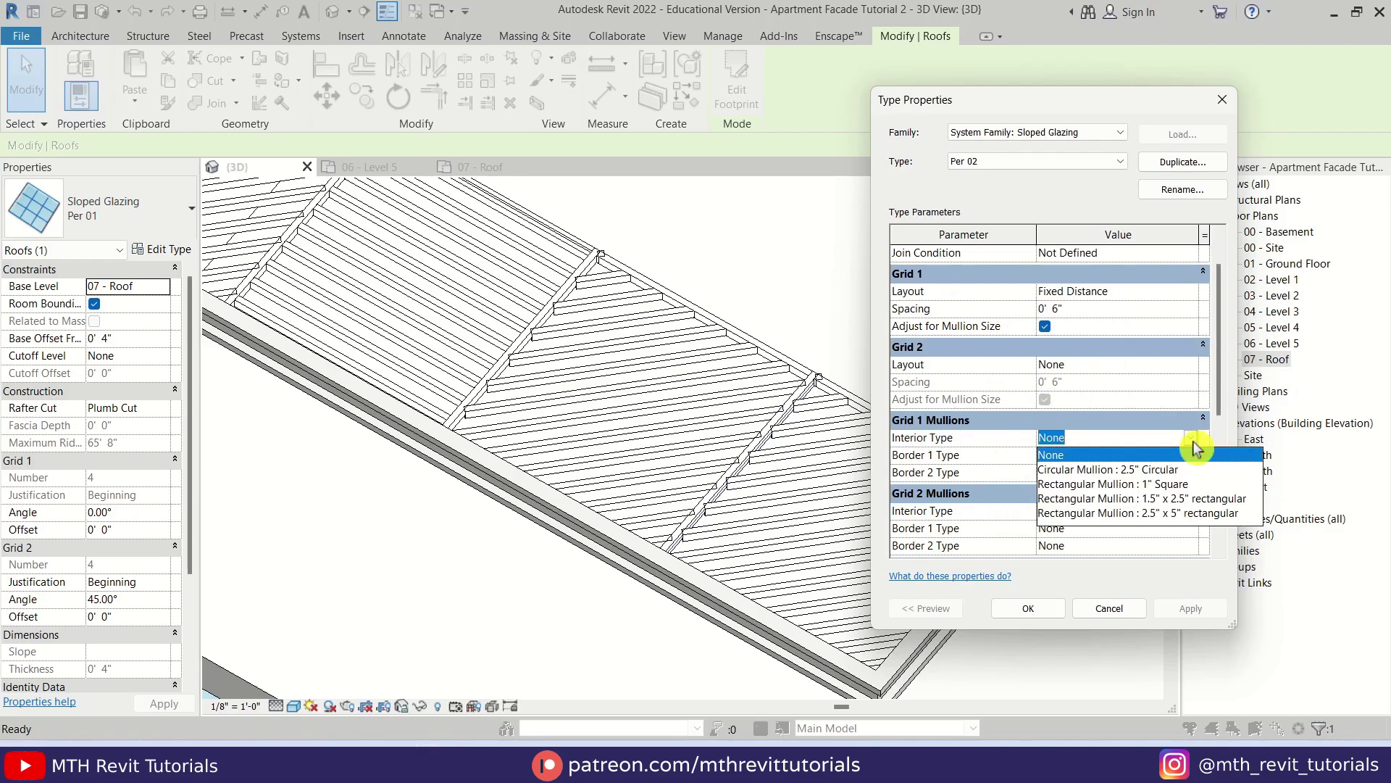
pyautogui.click(1218, 500)
pyautogui.scroll(-1, 1015, 493)
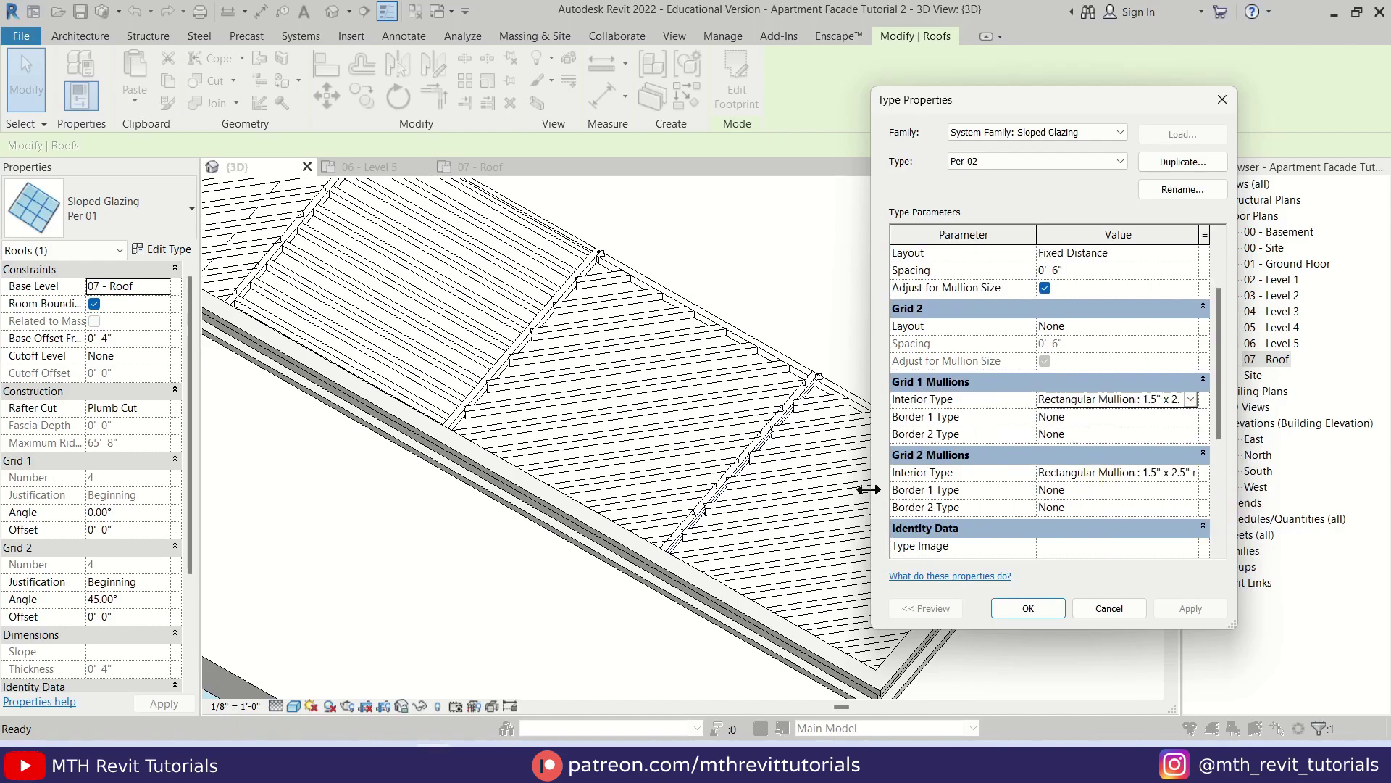
pyautogui.click(1021, 616)
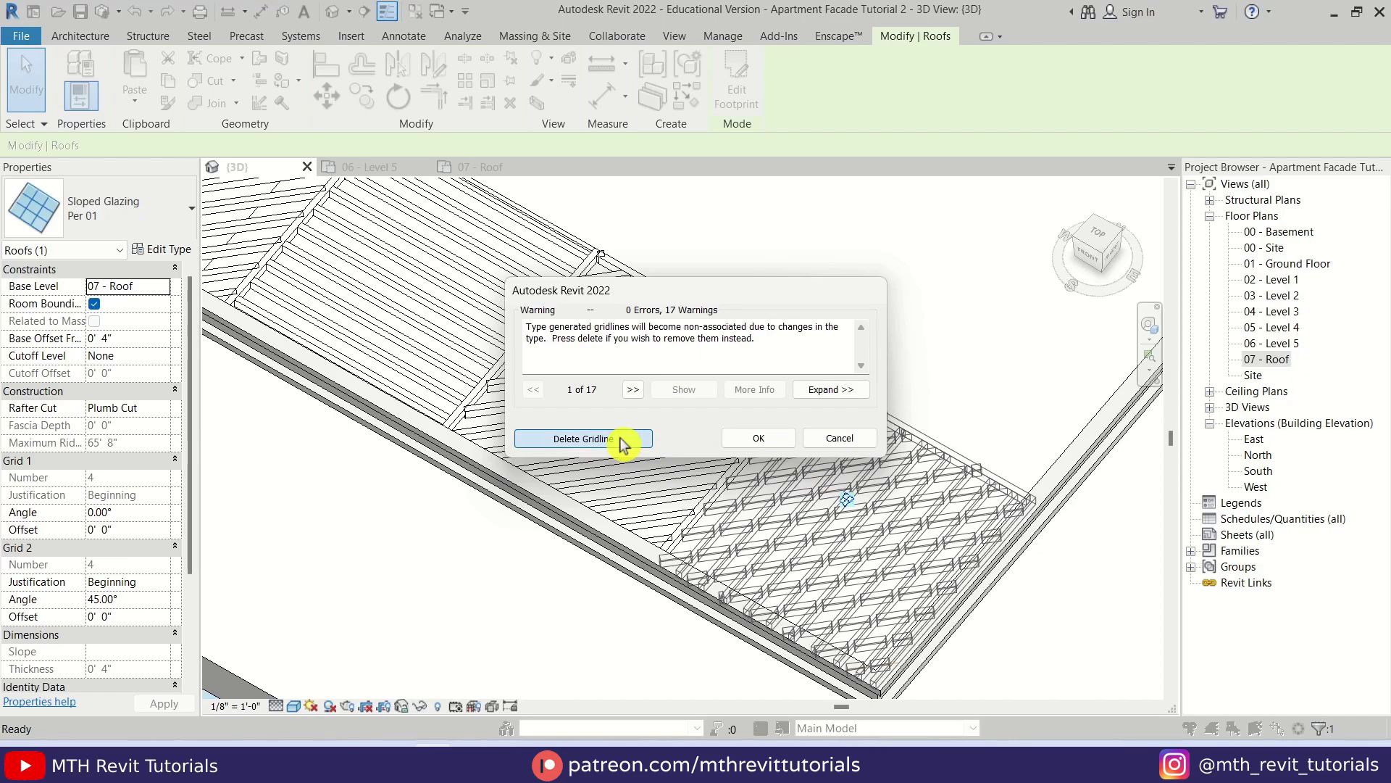
pyautogui.click(620, 437)
# In the 07 - Roof plan, window-select and filter the selection to just the four roof panels
pyautogui.press('Escape')
pyautogui.keyDown('shift'); pyautogui.moveTo(922, 503); pyautogui.dragTo(721, 550, button='middle'); pyautogui.keyUp('shift')
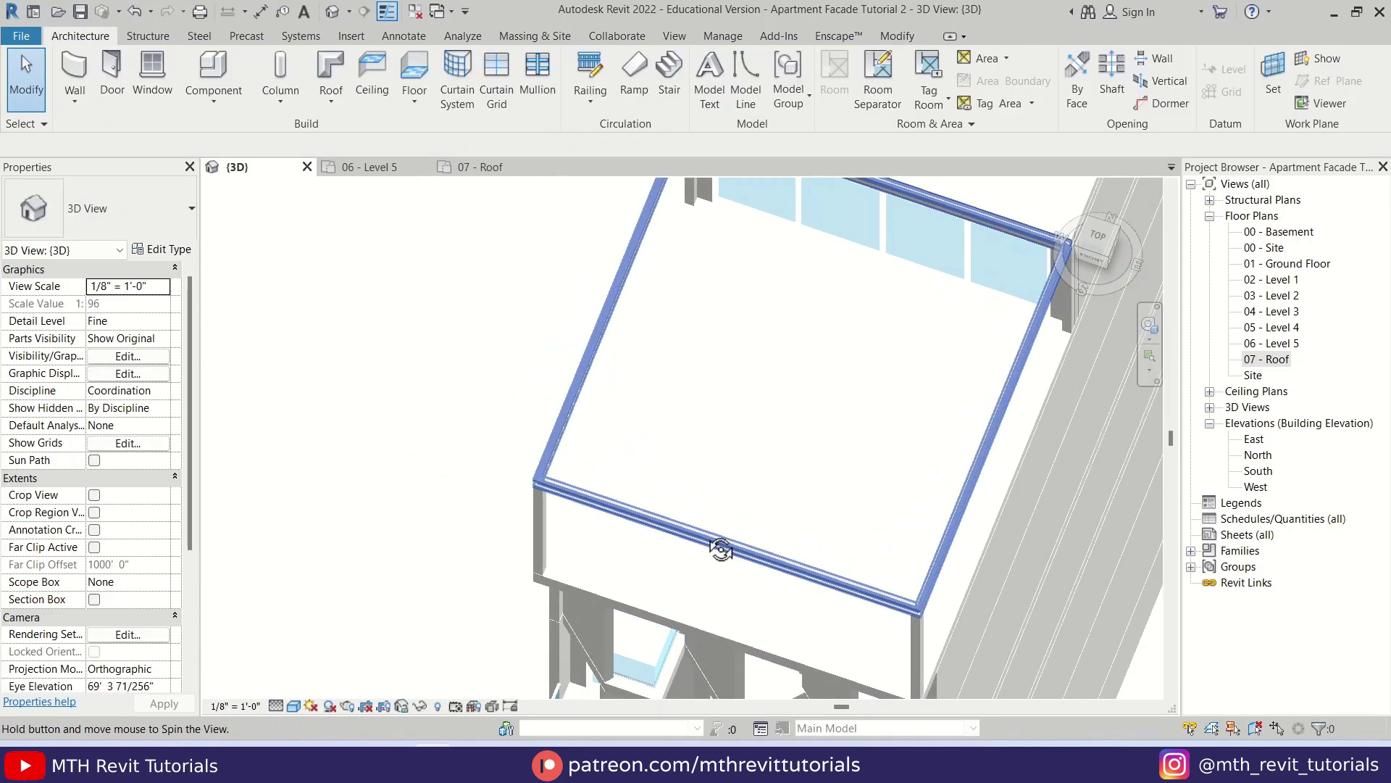
pyautogui.doubleClick(1276, 359)
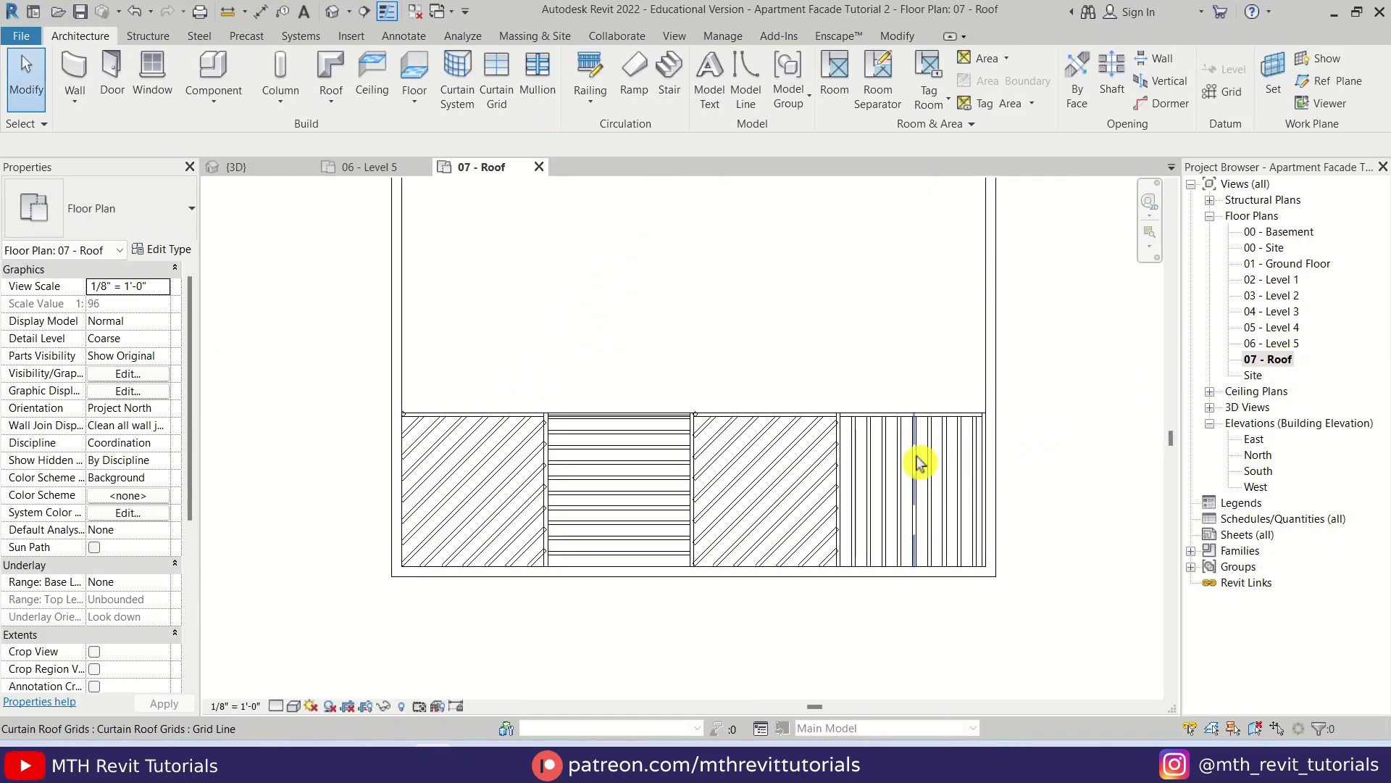
pyautogui.scroll(-2, 567, 399)
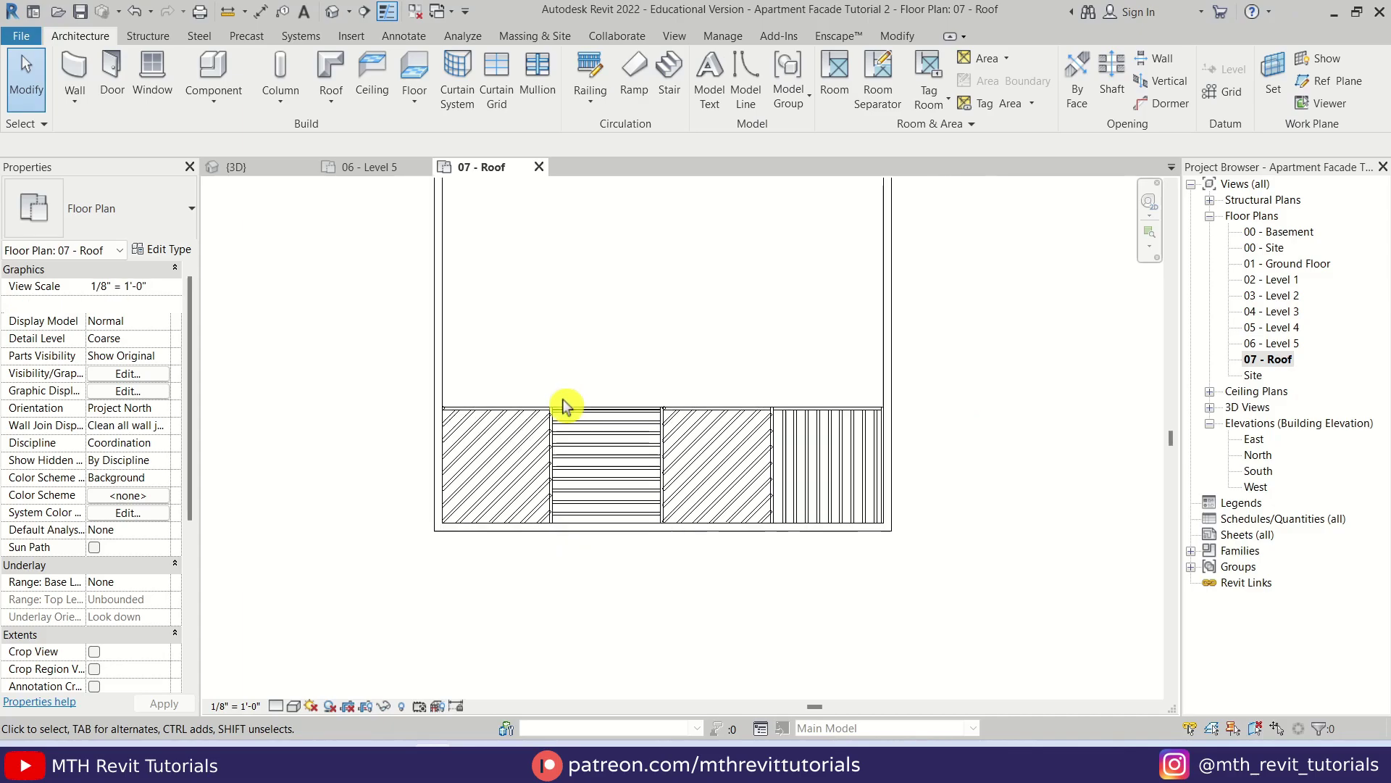
pyautogui.moveTo(252, 325); pyautogui.dragTo(1062, 600)
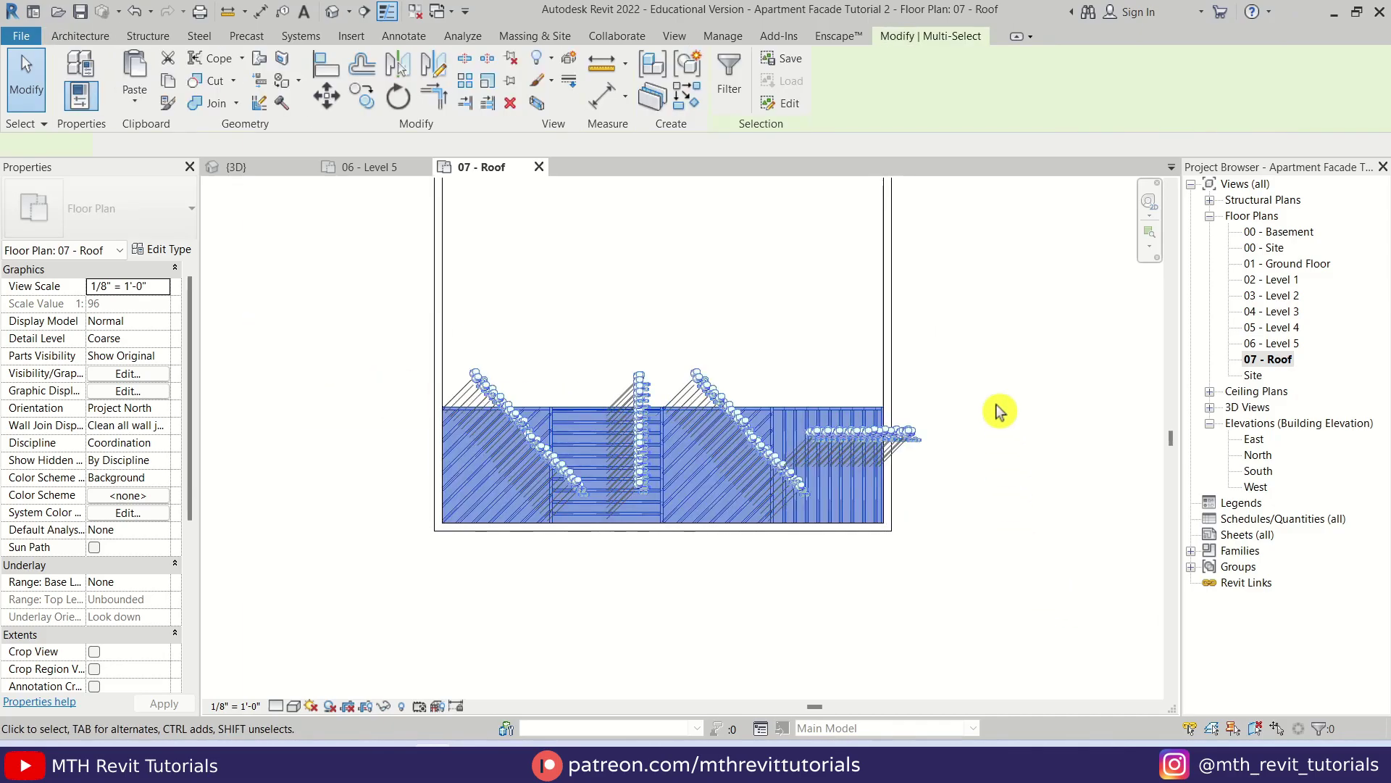
pyautogui.click(731, 85)
pyautogui.click(832, 291)
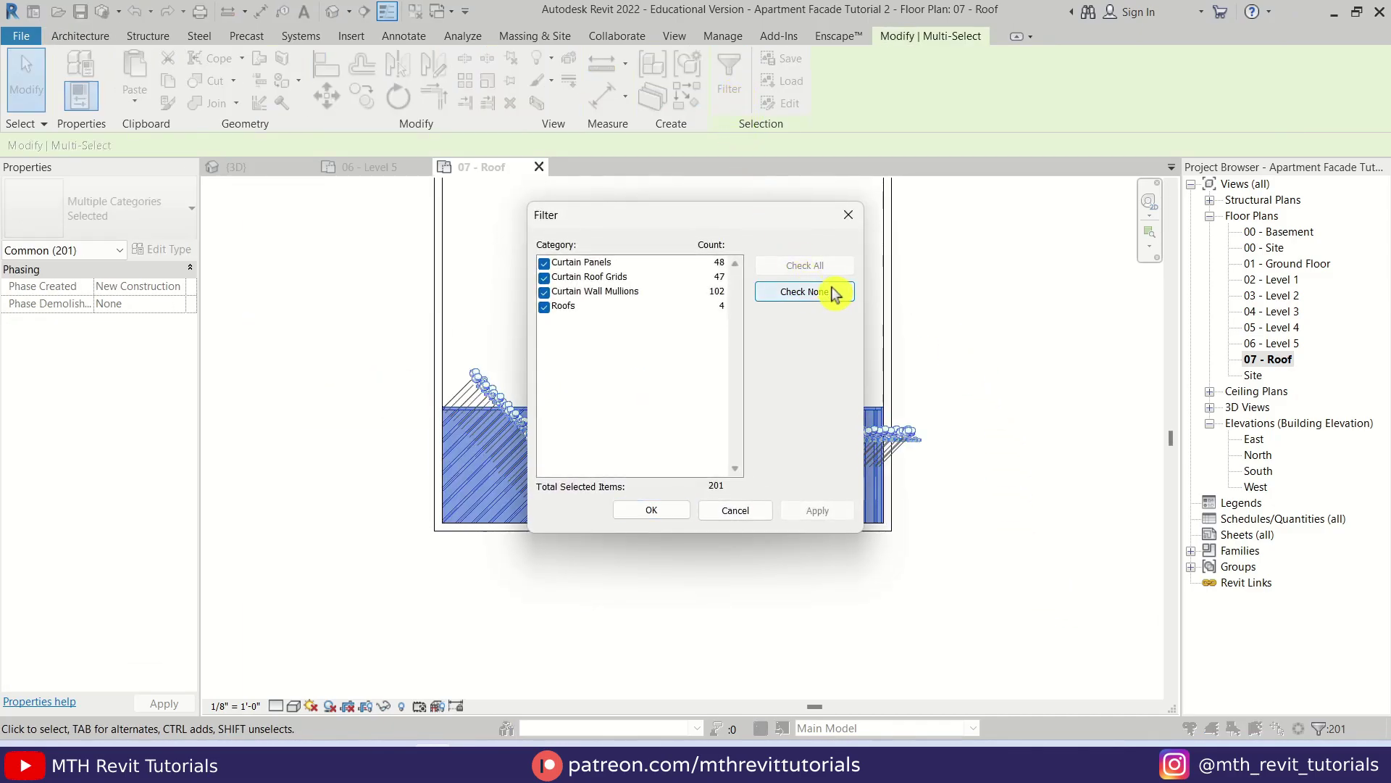
pyautogui.click(544, 306)
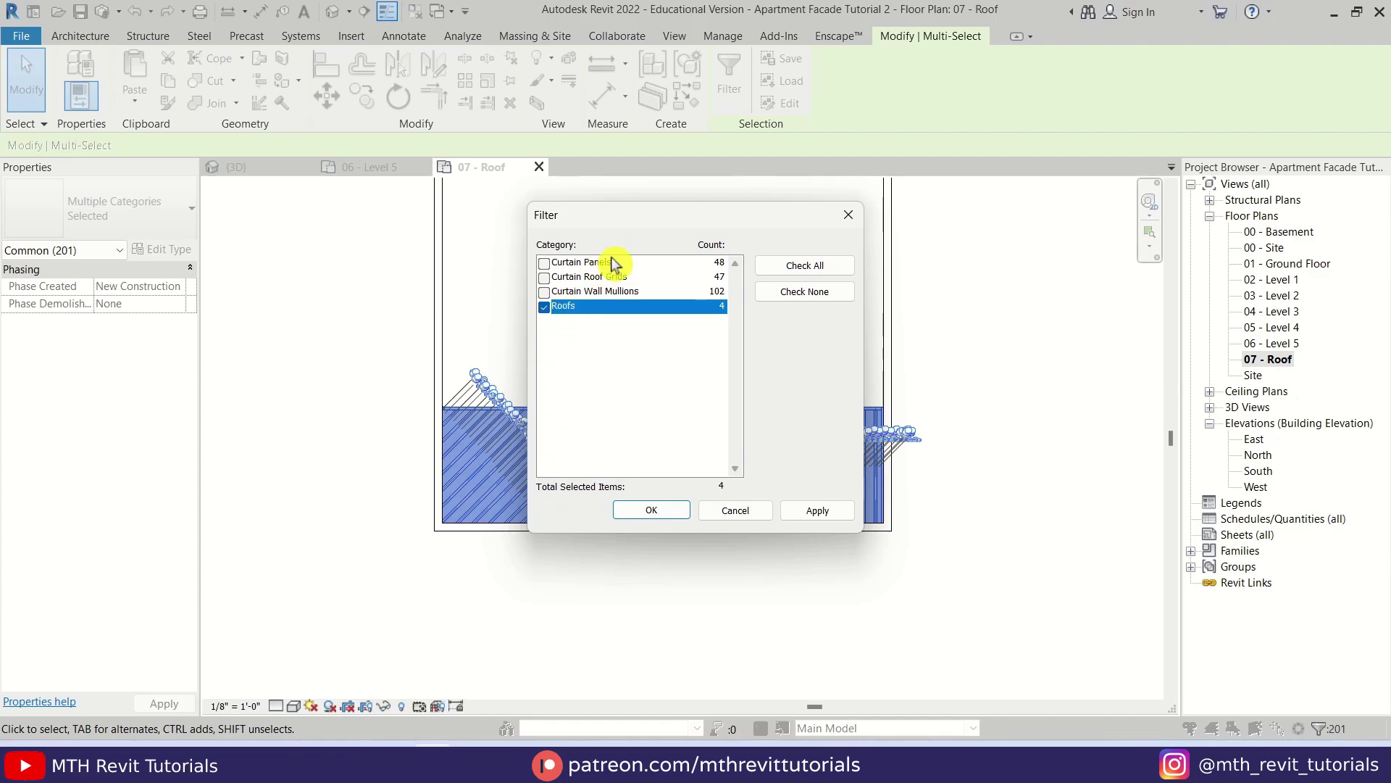
pyautogui.click(653, 511)
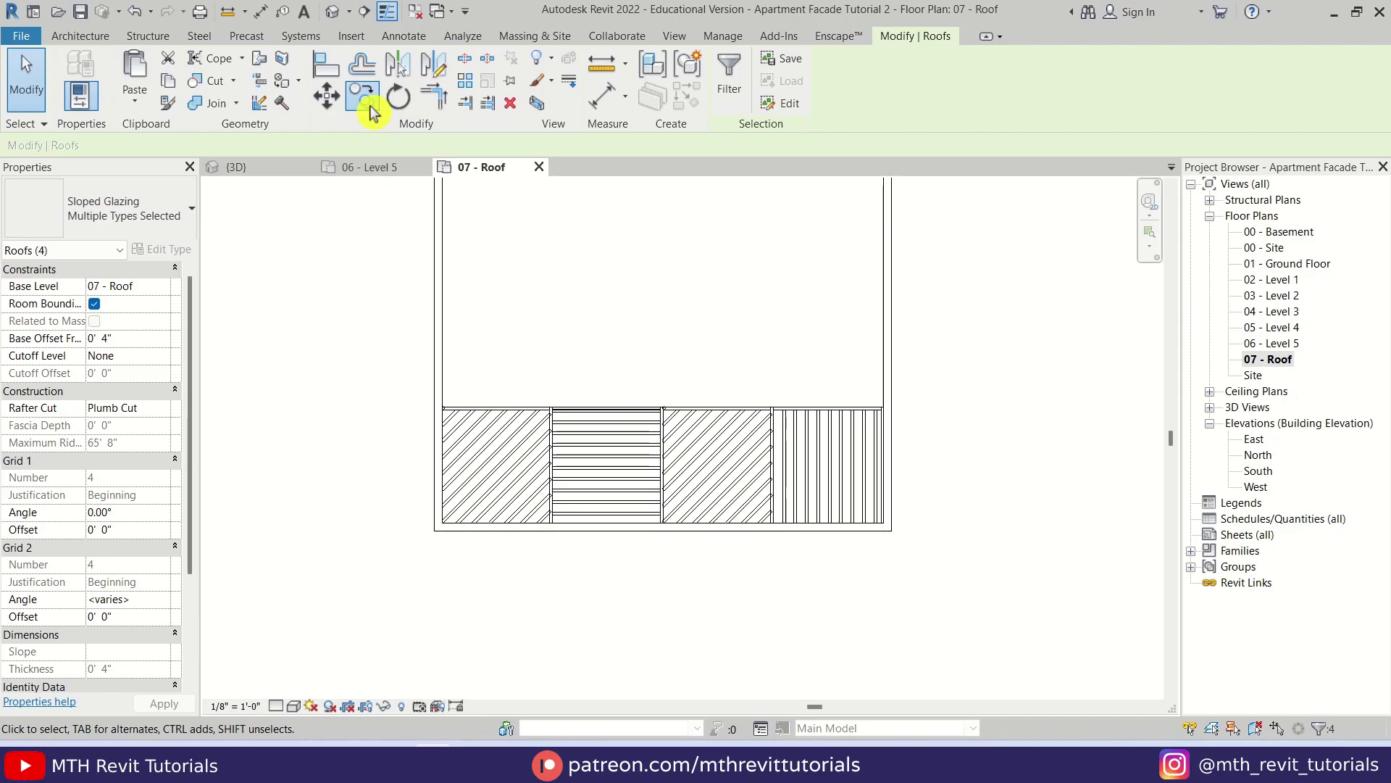
# Copy the four panels upward from a corner point to form a second row
pyautogui.click(364, 98)
pyautogui.scroll(2, 792, 528)
pyautogui.scroll(3, 794, 529)
pyautogui.click(788, 519)
pyautogui.scroll(-5, 781, 535)
pyautogui.scroll(6, 775, 325)
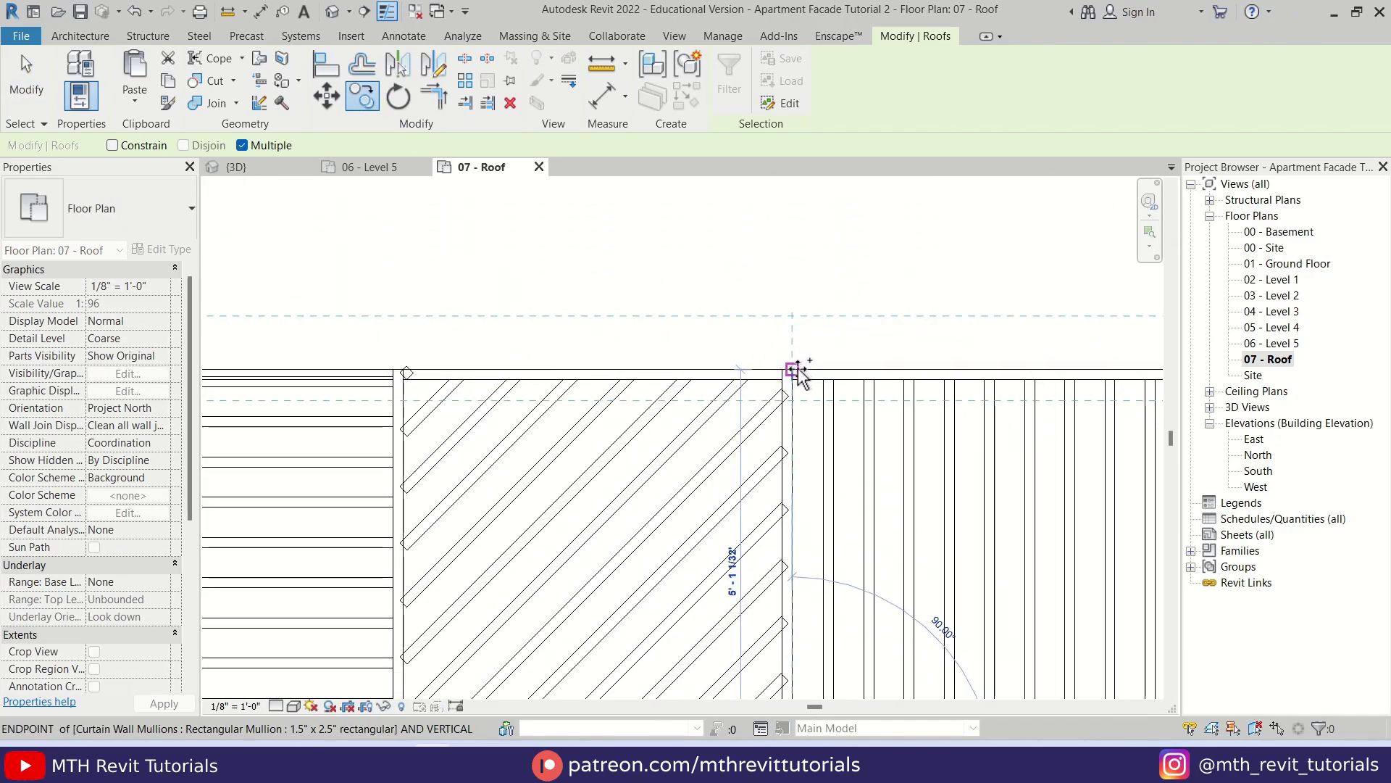
pyautogui.click(796, 370)
pyautogui.scroll(-6, 824, 549)
pyautogui.scroll(1, 822, 435)
pyautogui.press('Escape')
pyautogui.press('Escape')
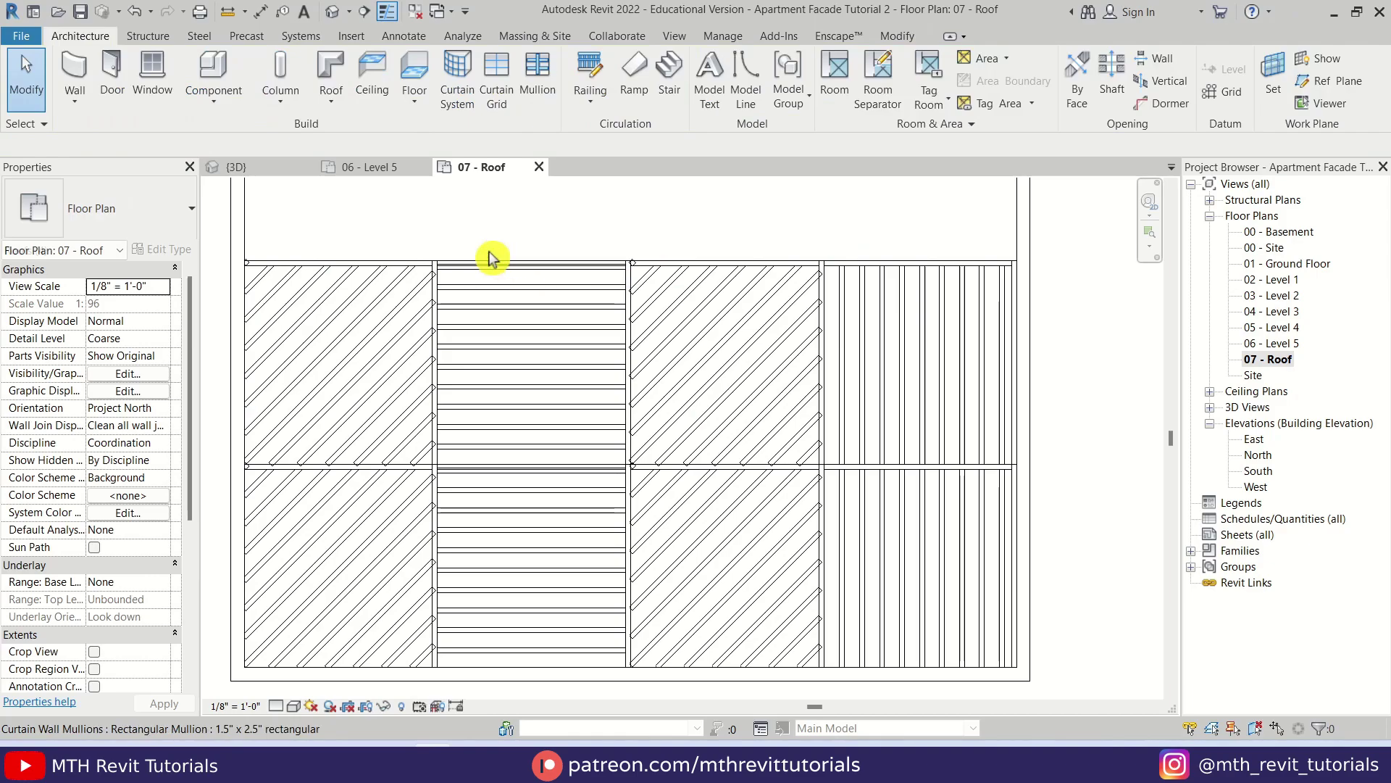
# In the 3D view, use MA to apply the Per 02 type to a Per 01 panel, accepting the warning
pyautogui.click(245, 168)
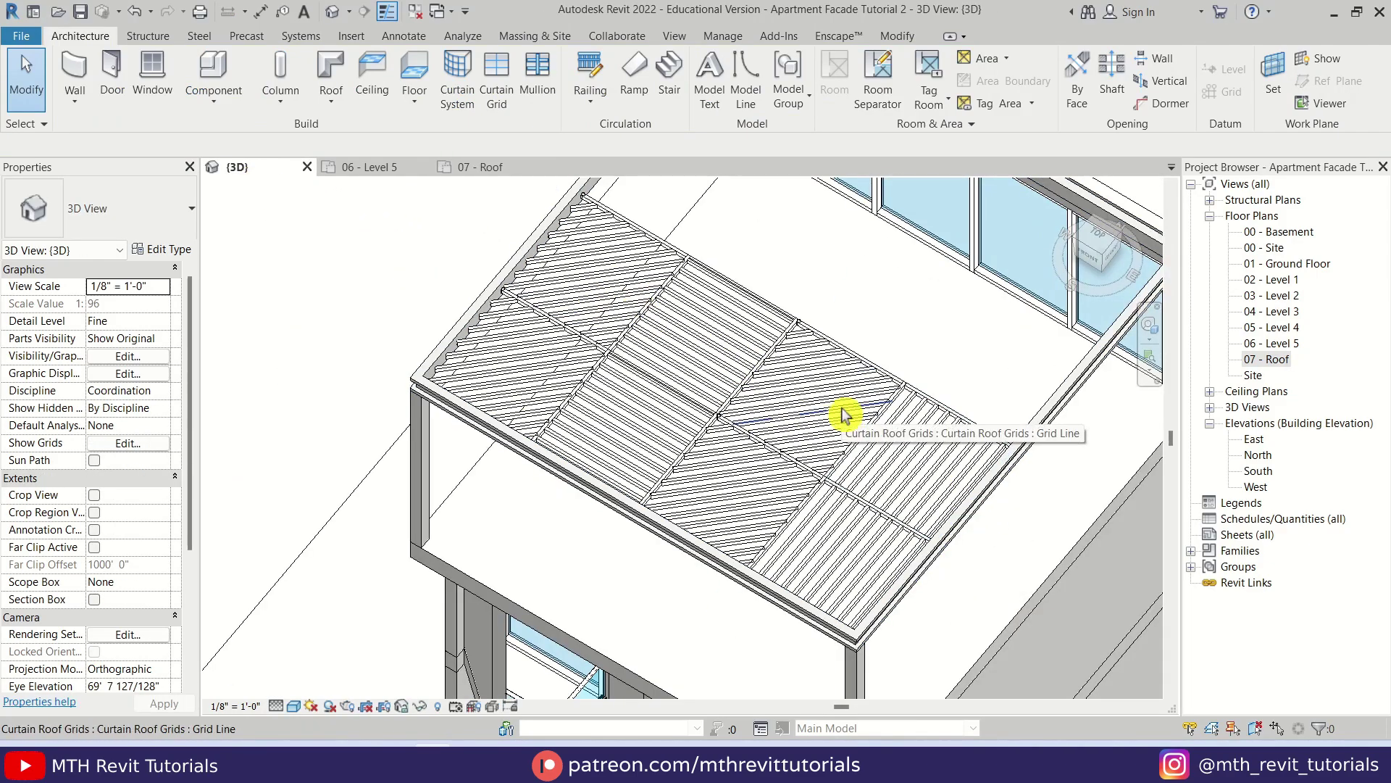
pyautogui.press('m')
pyautogui.press('a')
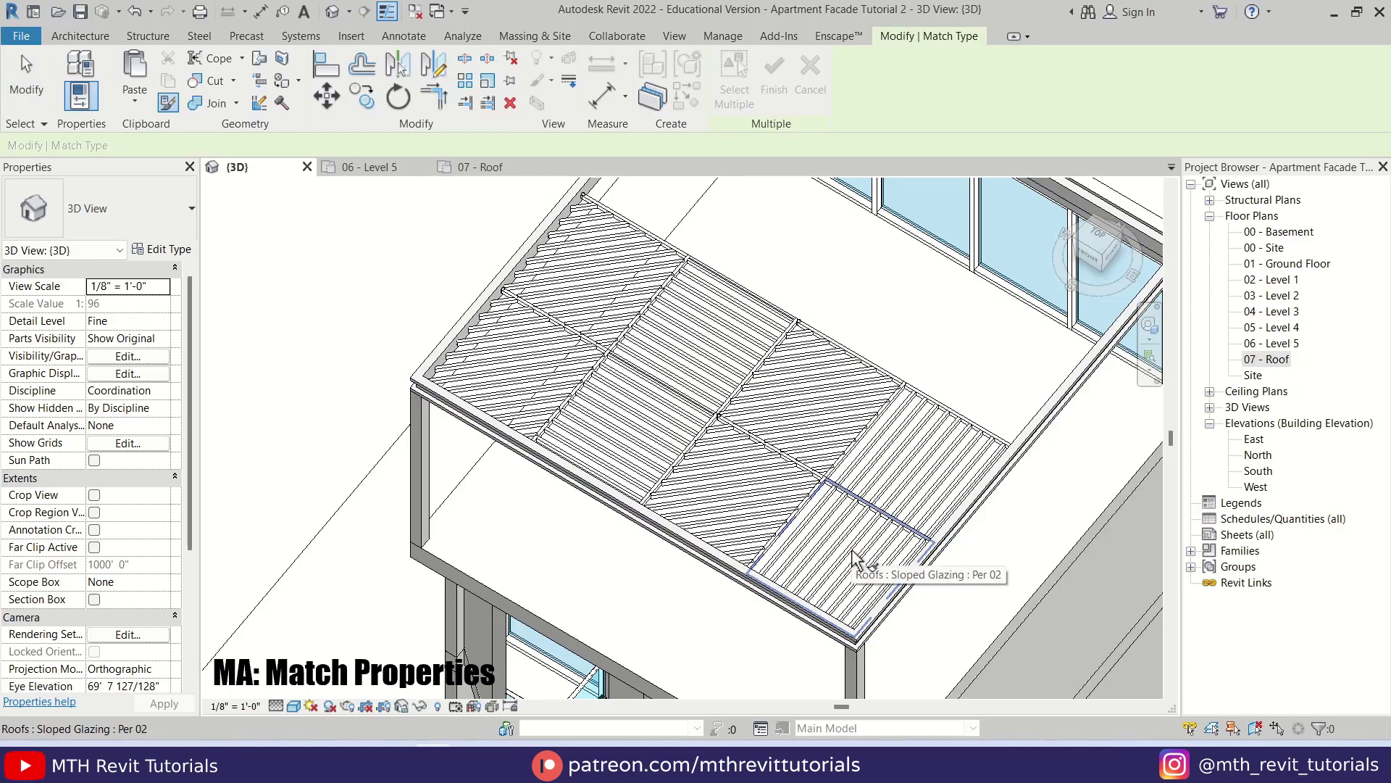
pyautogui.click(855, 558)
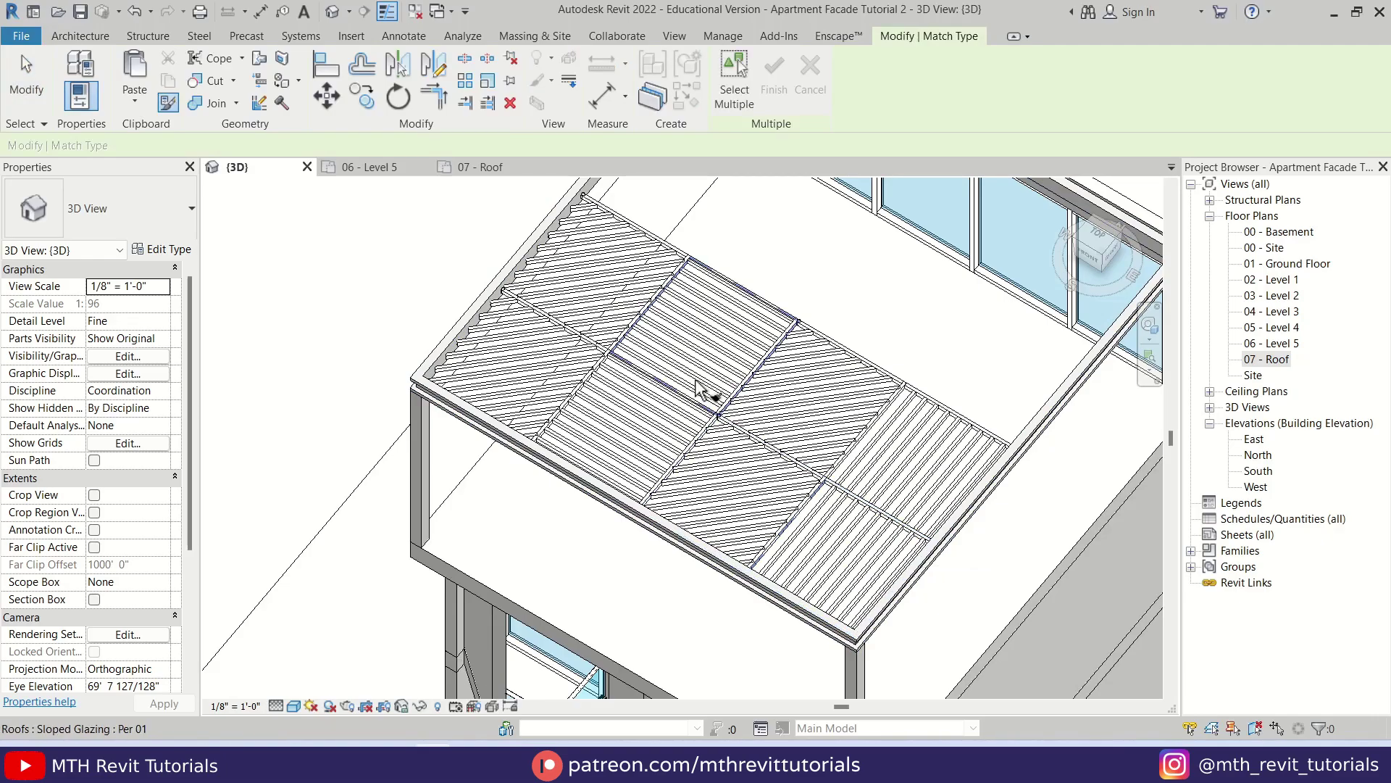
pyautogui.click(535, 362)
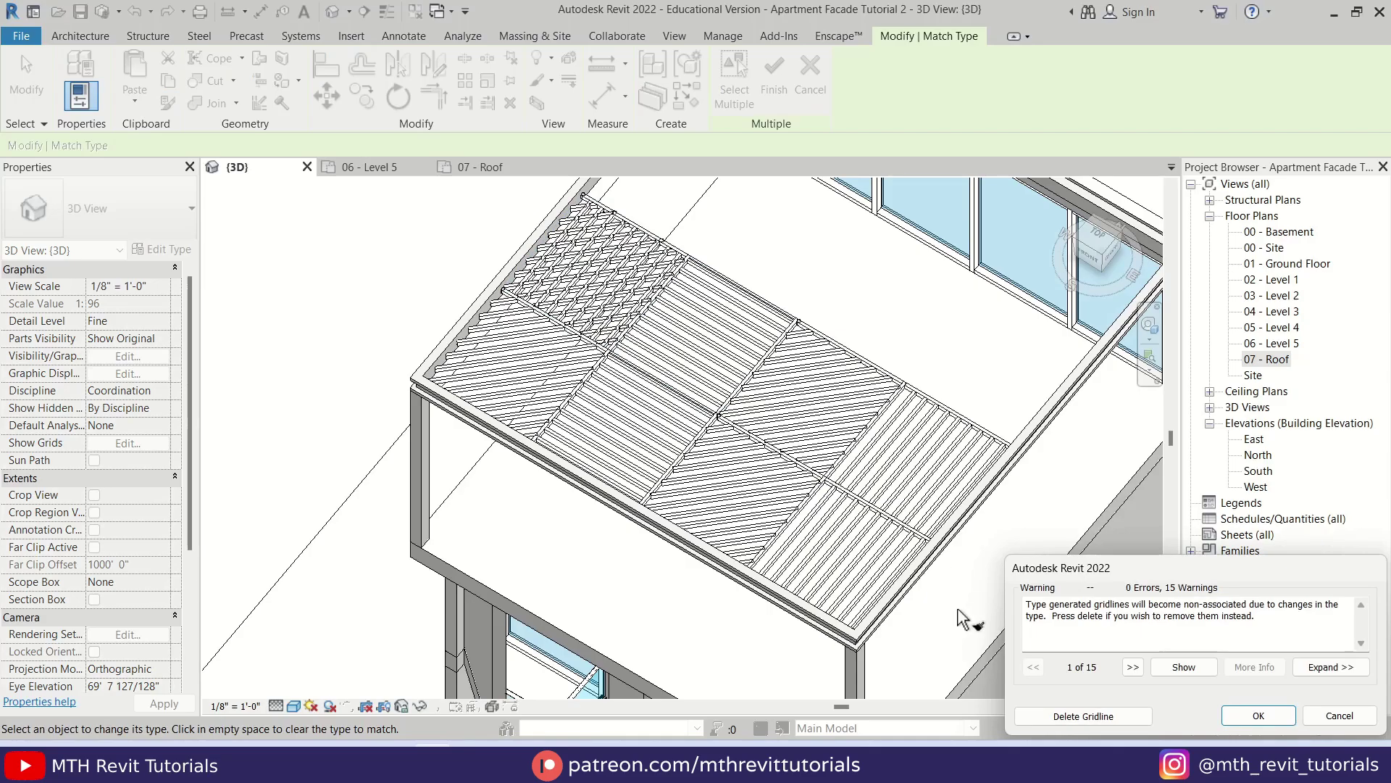
pyautogui.click(1051, 723)
pyautogui.press('Escape')
pyautogui.press('Escape')
pyautogui.moveTo(861, 361); pyautogui.dragTo(795, 367, button='middle')
pyautogui.click(649, 328)
pyautogui.scroll(2, 648, 328)
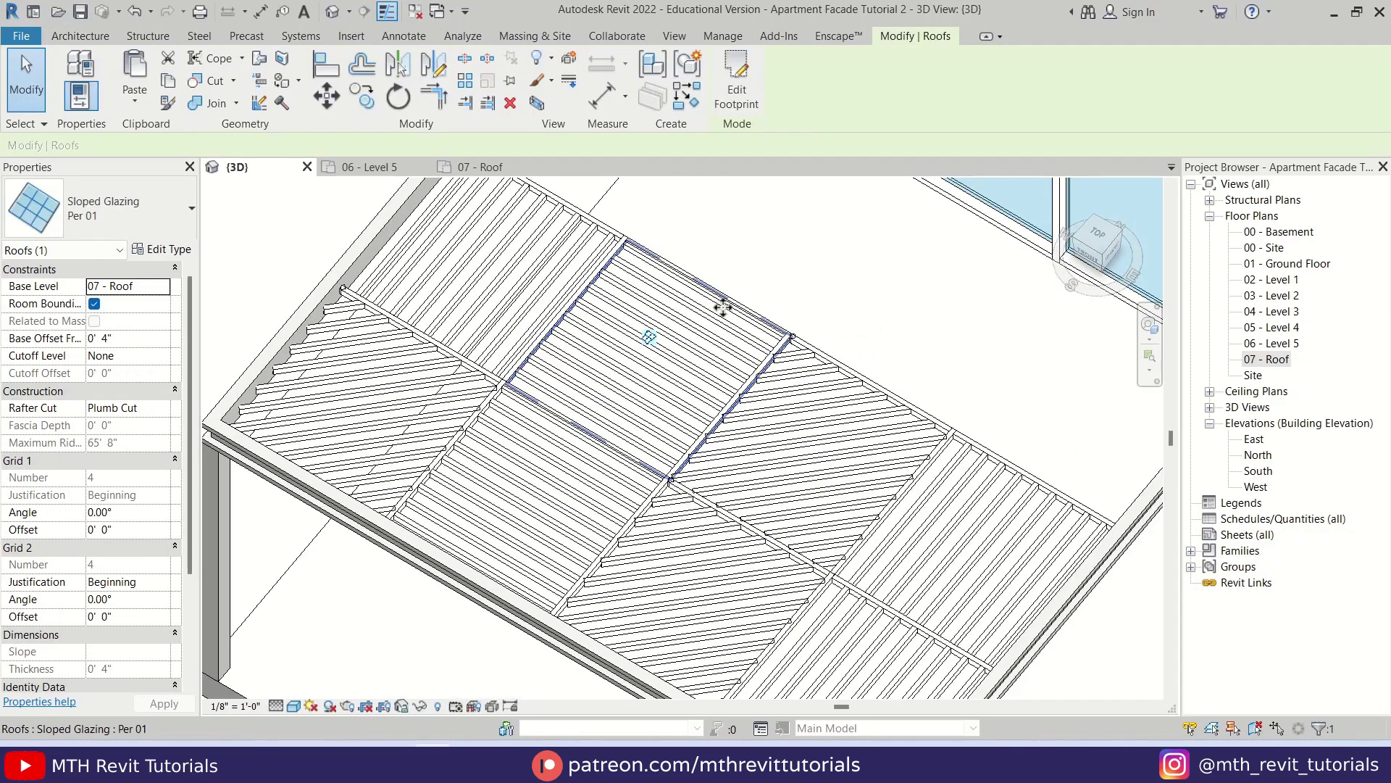
# Set the panel's Grid 2 angle to 45°, delete invalid mullions, and add an edge grid-segment mullion
pyautogui.click(650, 340)
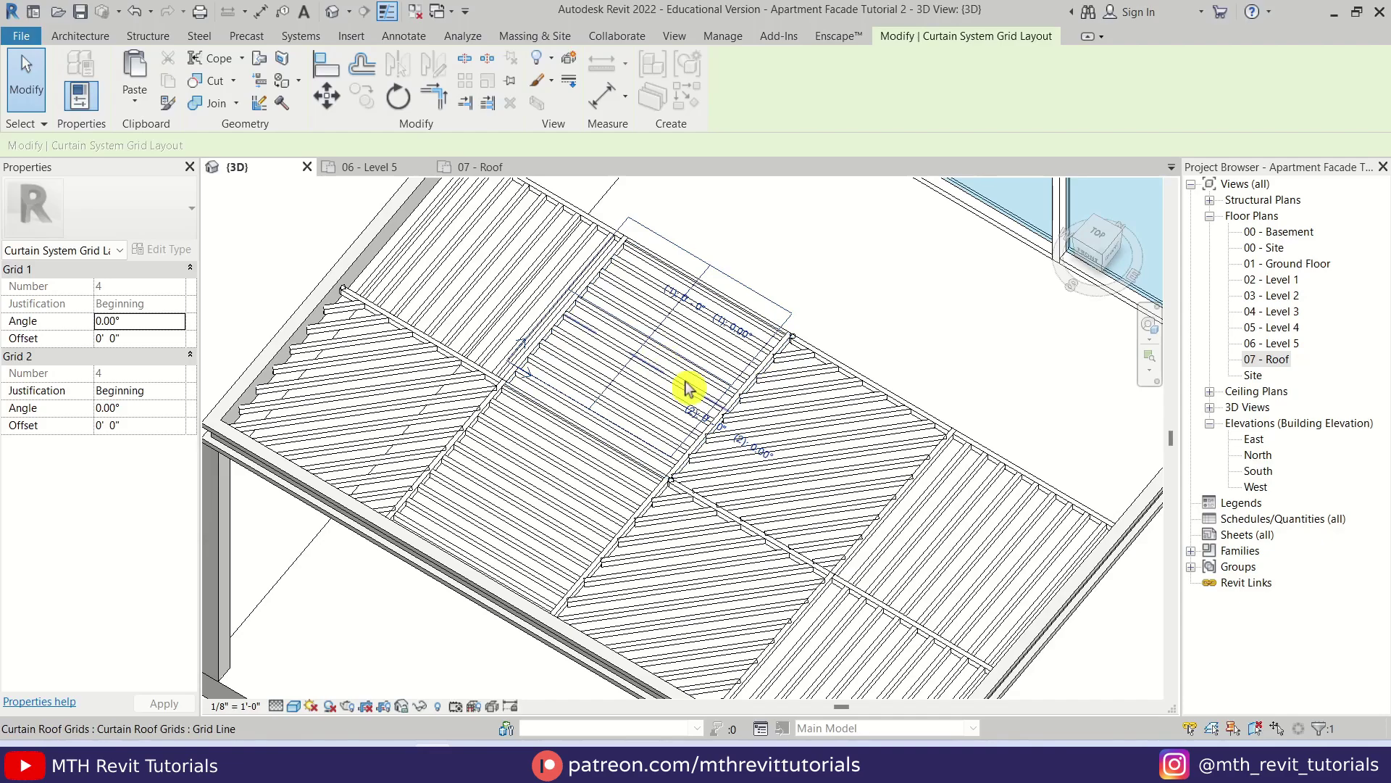
pyautogui.click(769, 457)
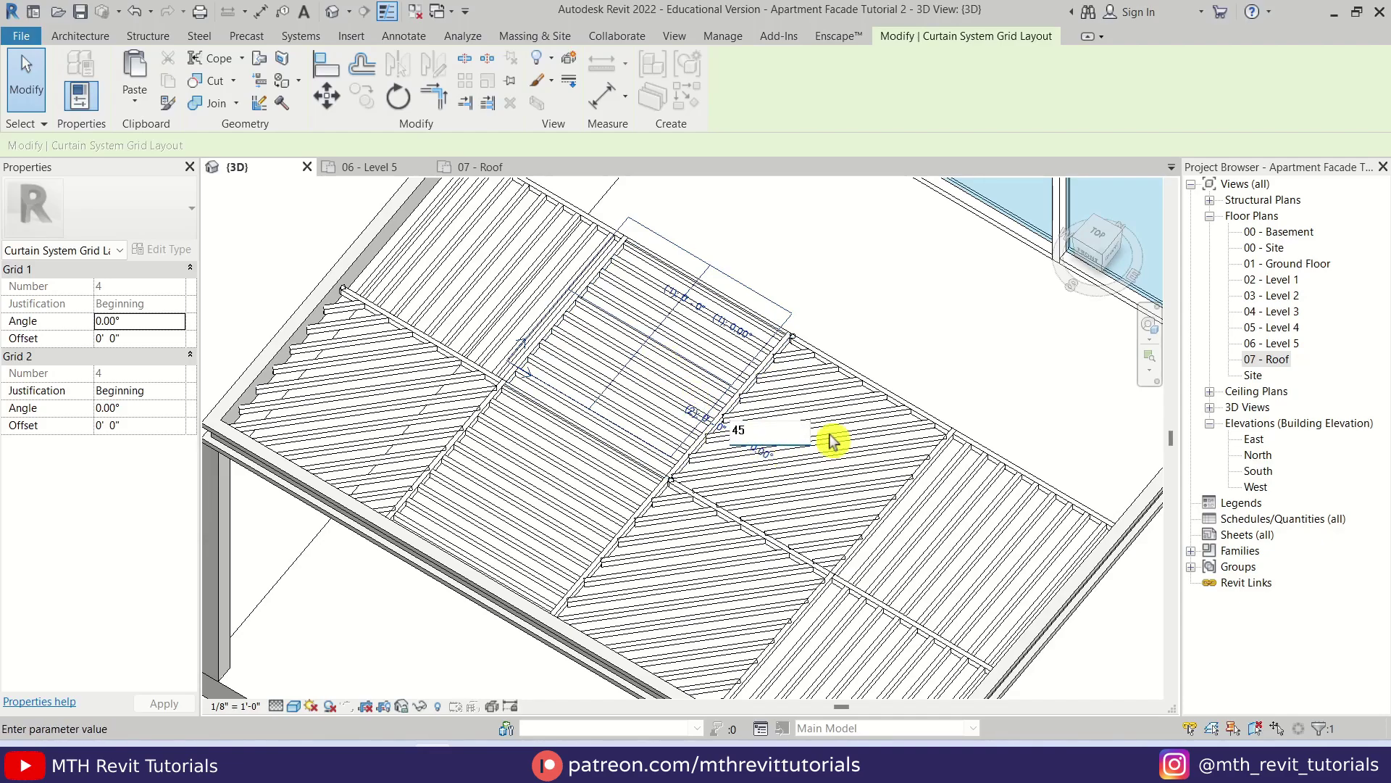
pyautogui.press('Return')
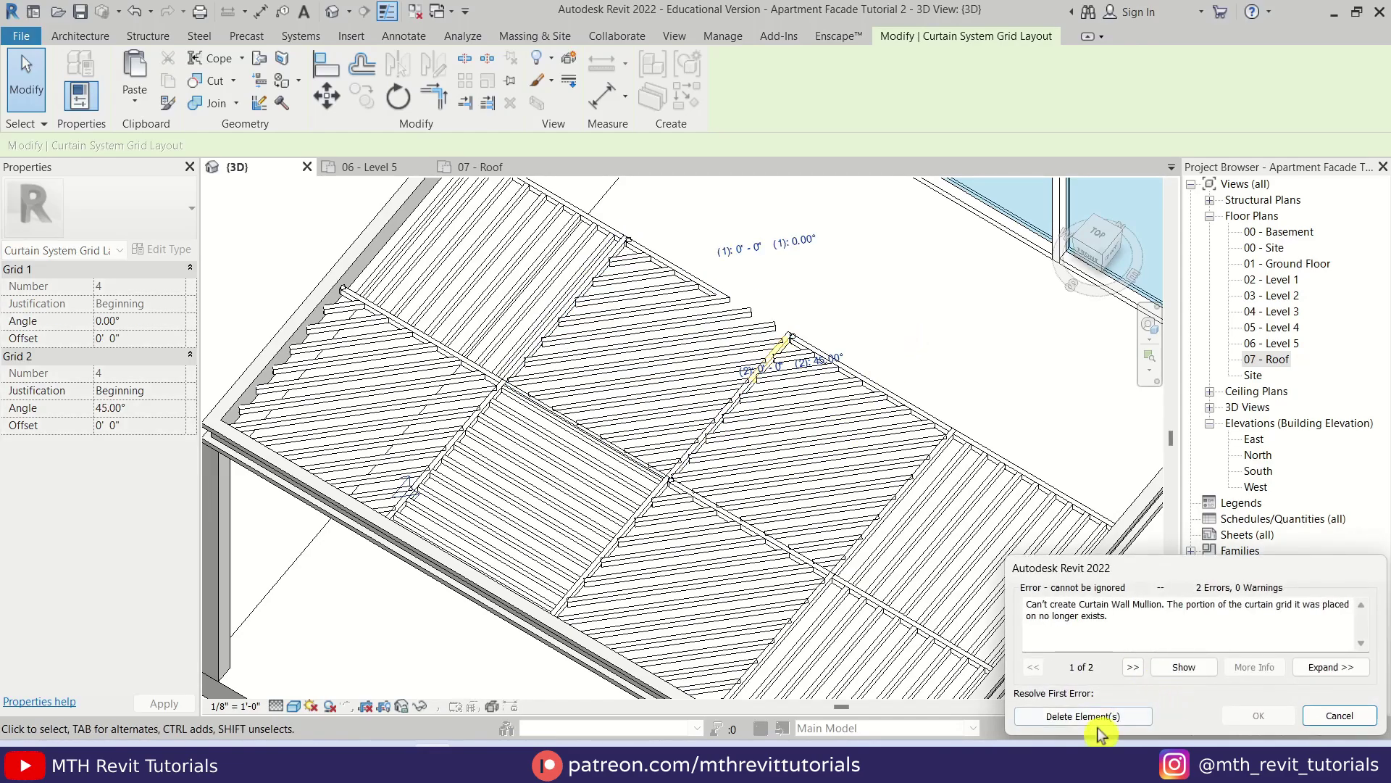
pyautogui.click(1098, 716)
pyautogui.scroll(1, 742, 290)
pyautogui.click(745, 277)
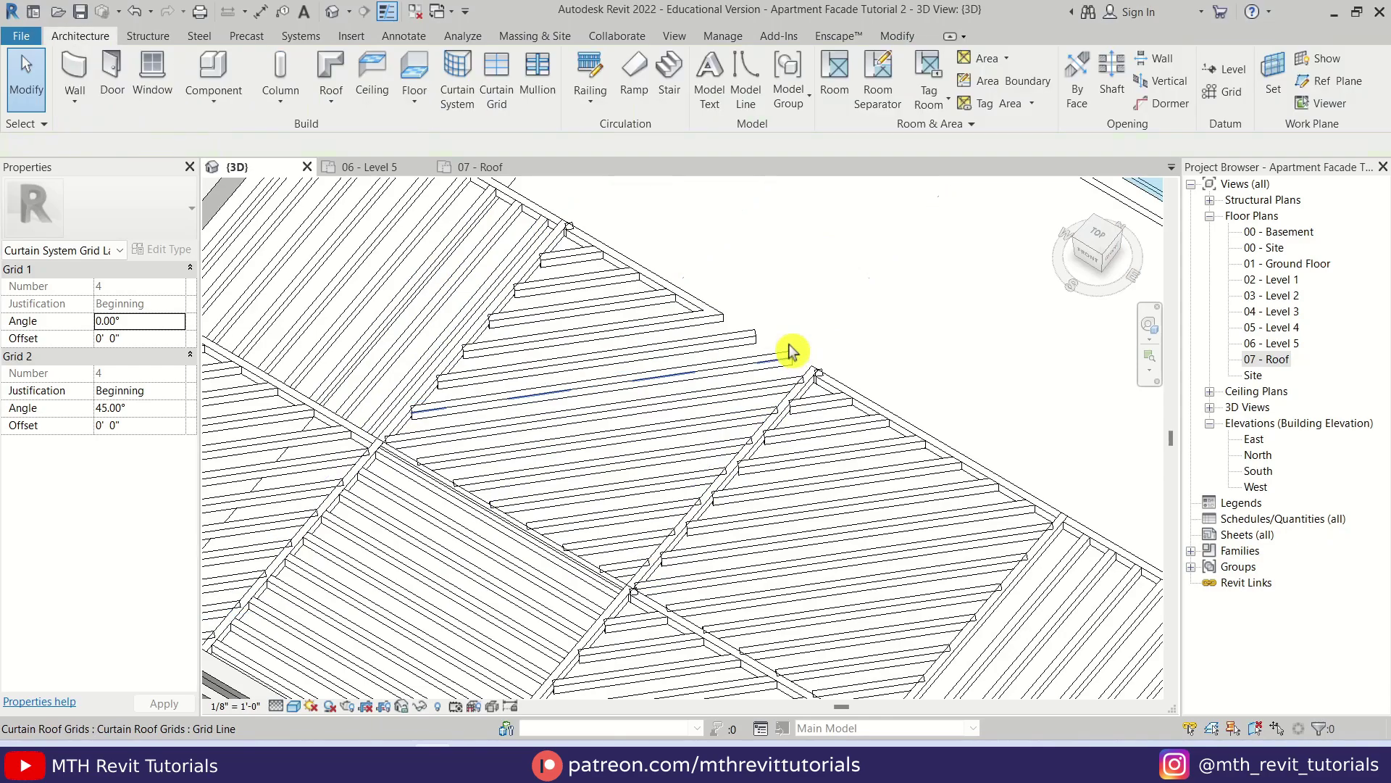
pyautogui.scroll(1, 792, 354)
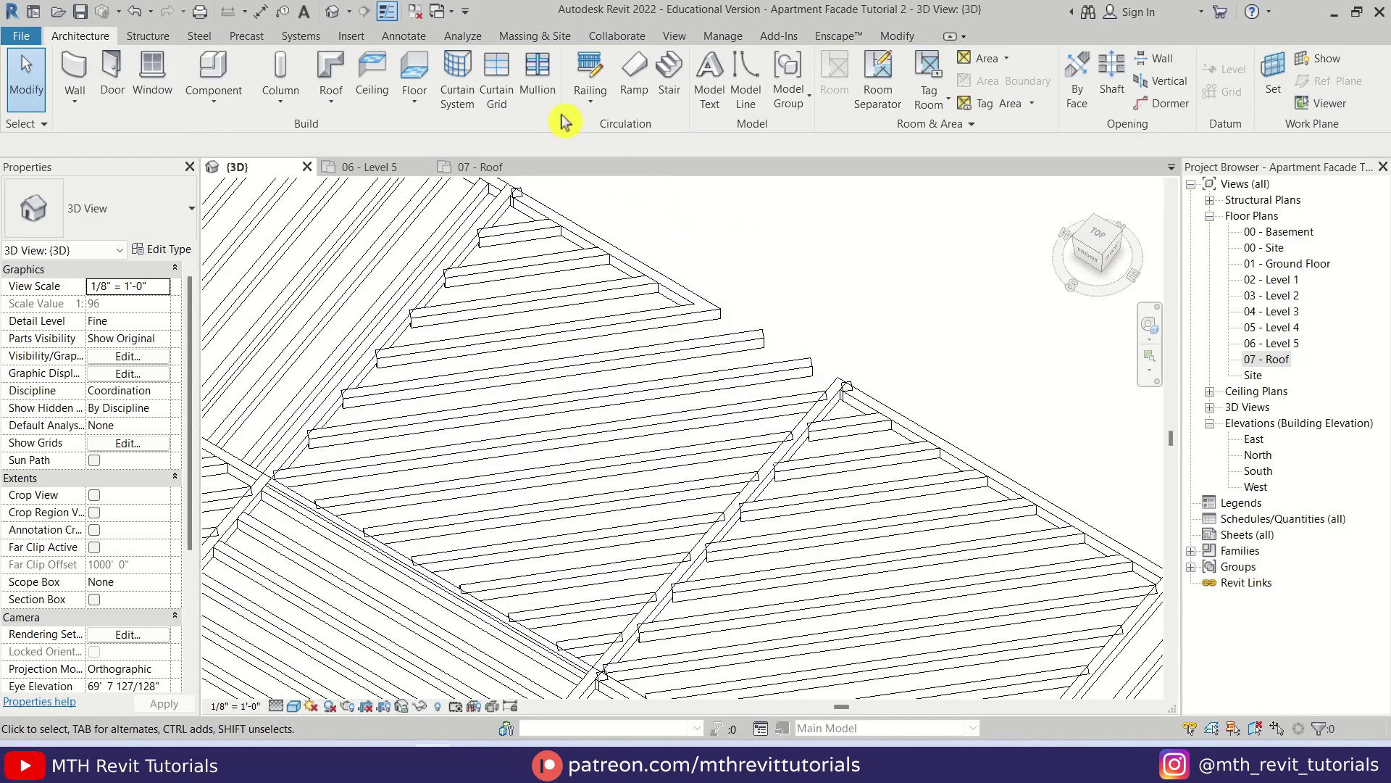
pyautogui.click(539, 80)
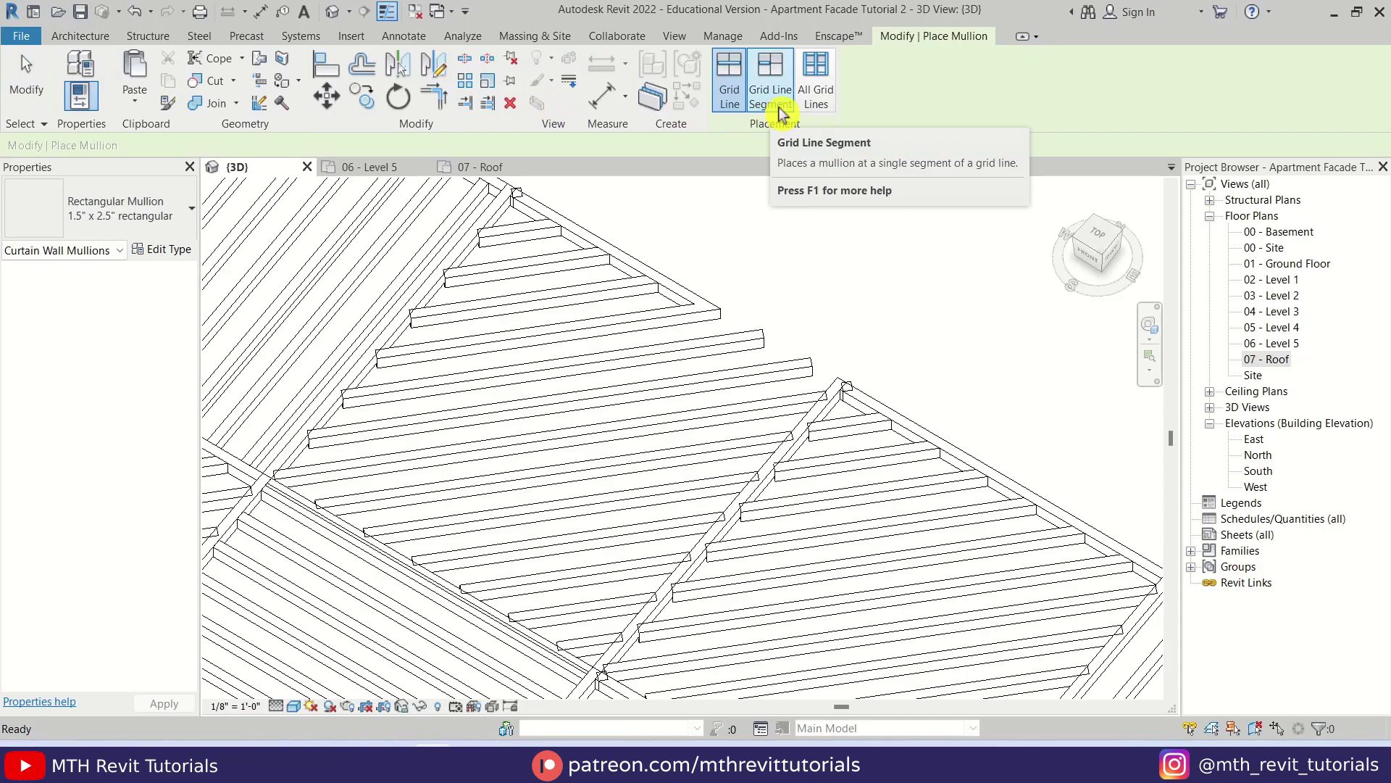
pyautogui.click(780, 108)
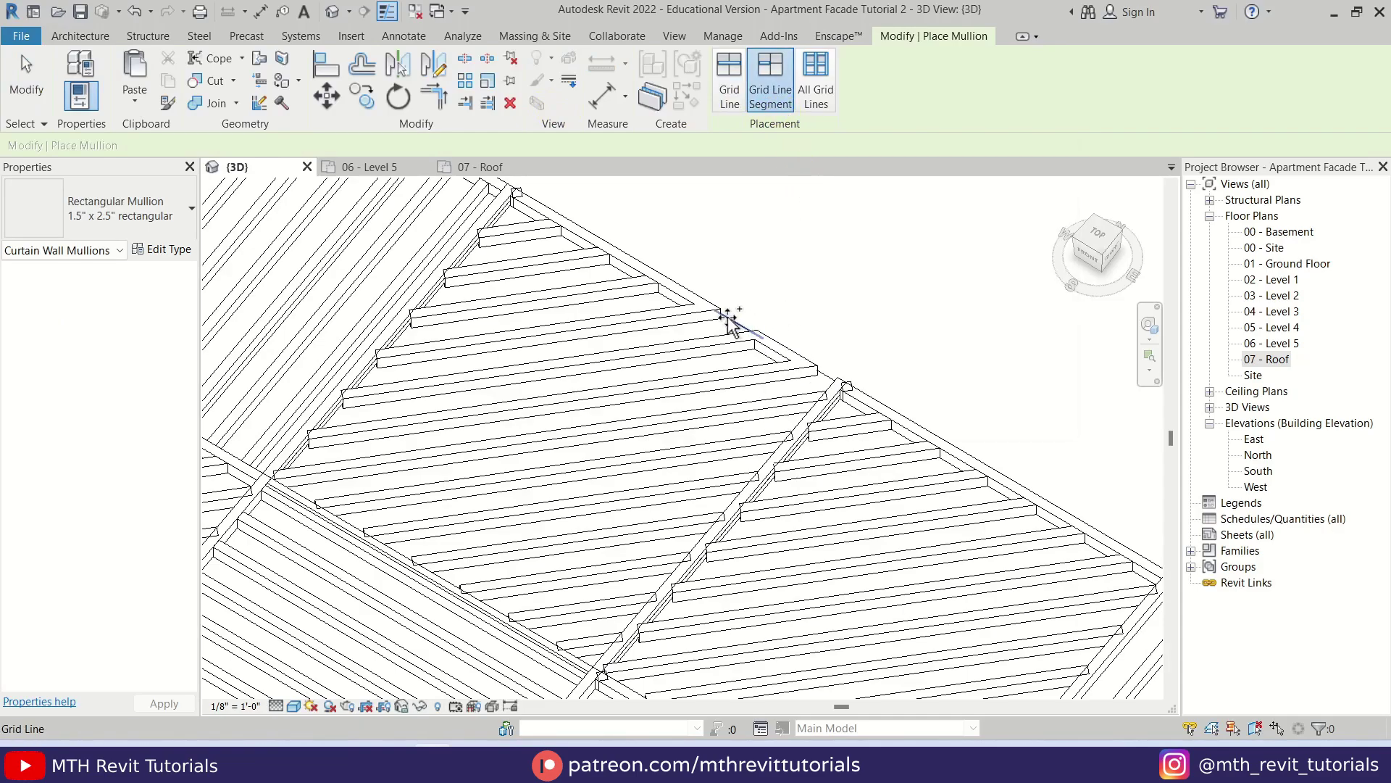
pyautogui.click(830, 382)
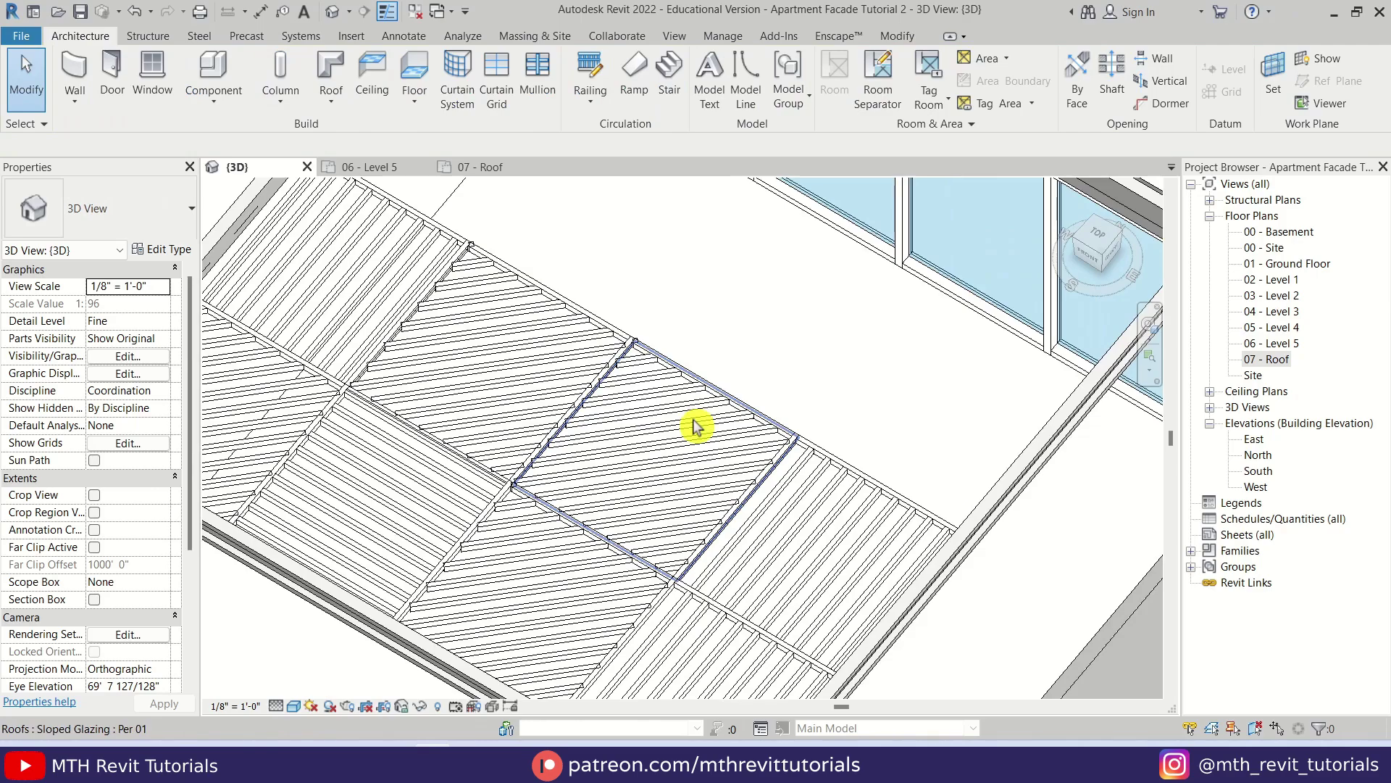
# Reset another panel's Grid 2 angle to 0° and restore its edge mullions on grid segments
pyautogui.click(693, 423)
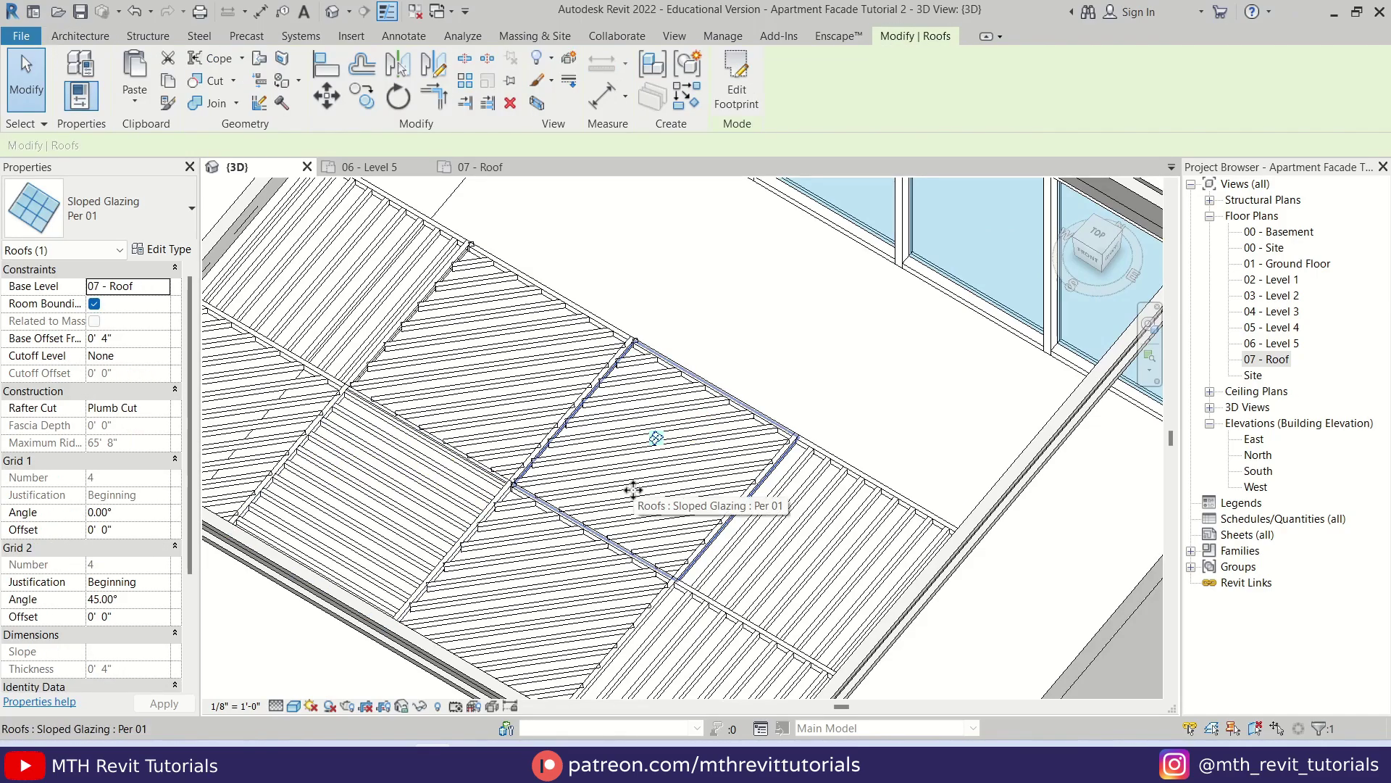
pyautogui.click(654, 440)
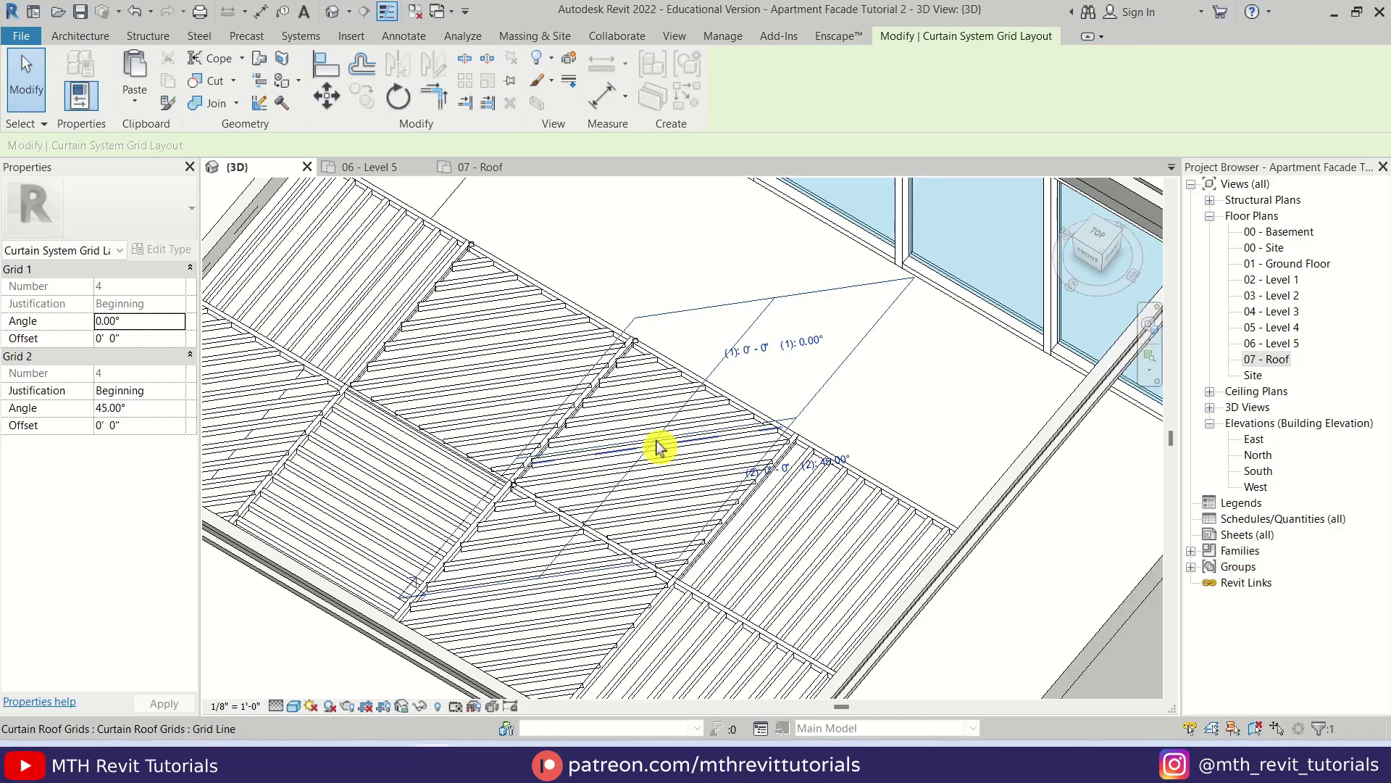
pyautogui.click(828, 462)
pyautogui.write('0')
pyautogui.press('Return')
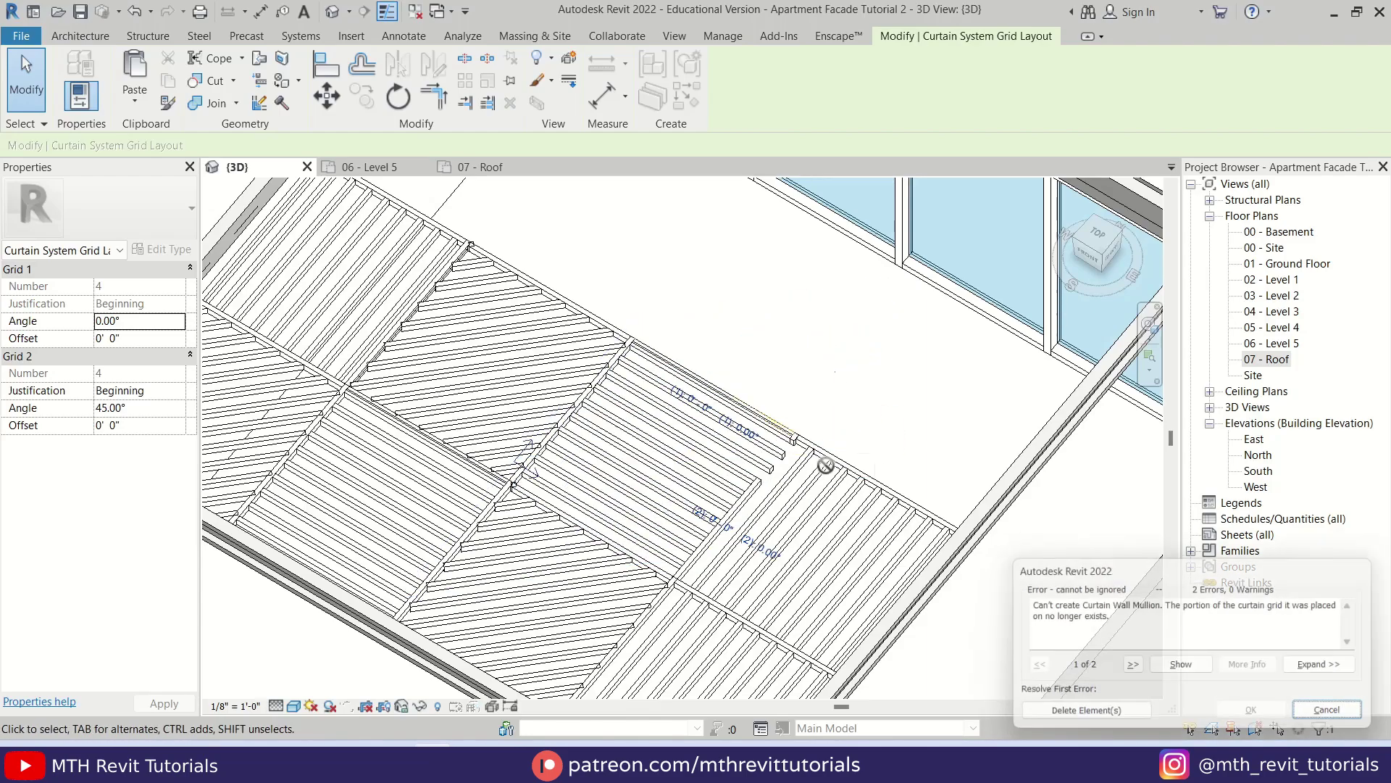
pyautogui.click(1097, 717)
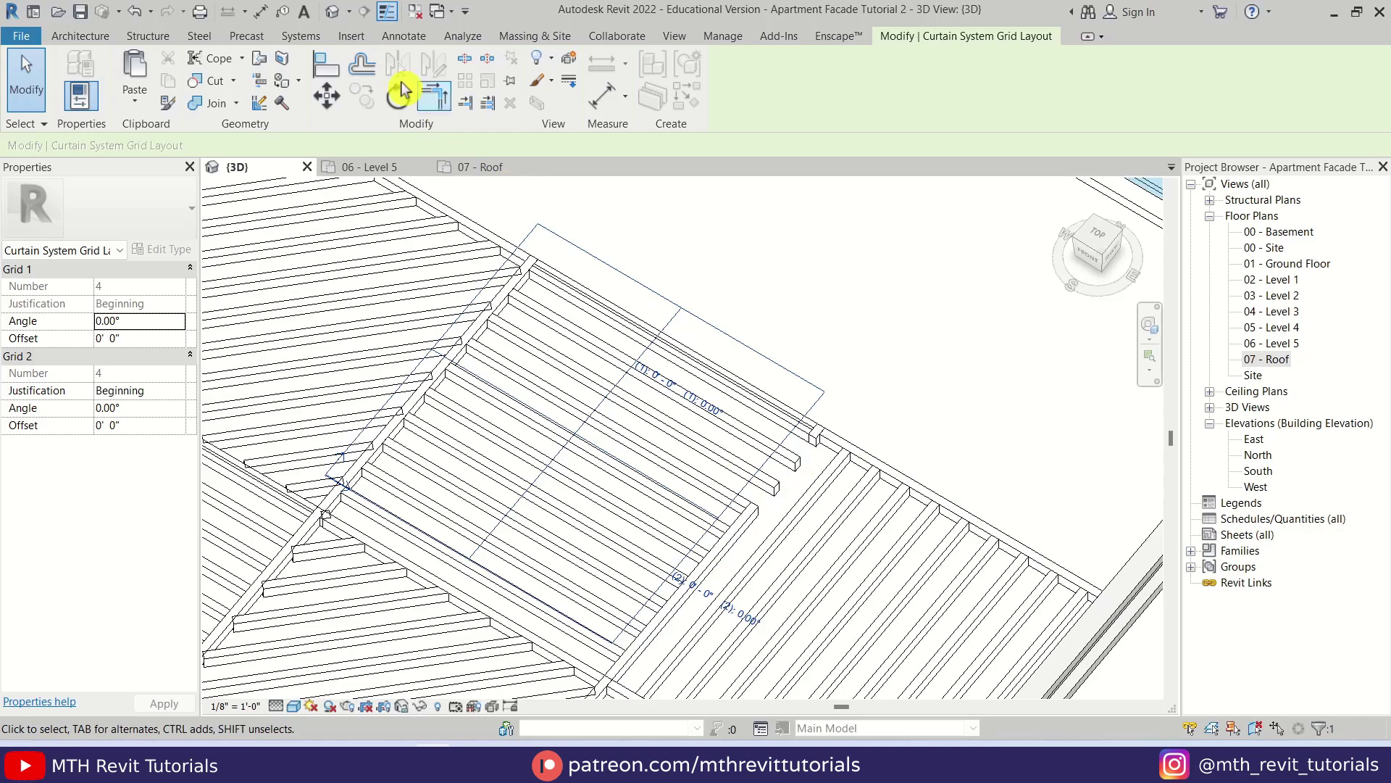
pyautogui.click(100, 39)
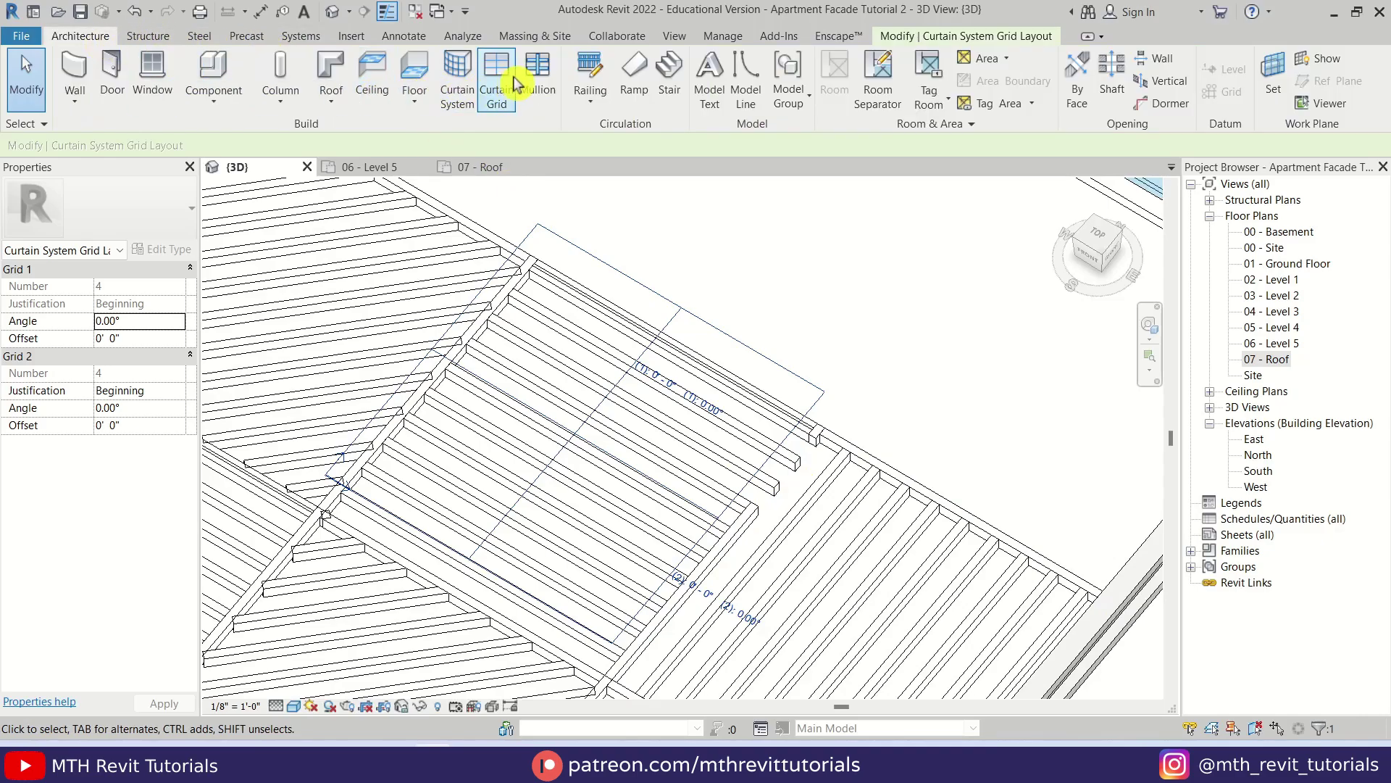
pyautogui.click(537, 80)
pyautogui.click(772, 97)
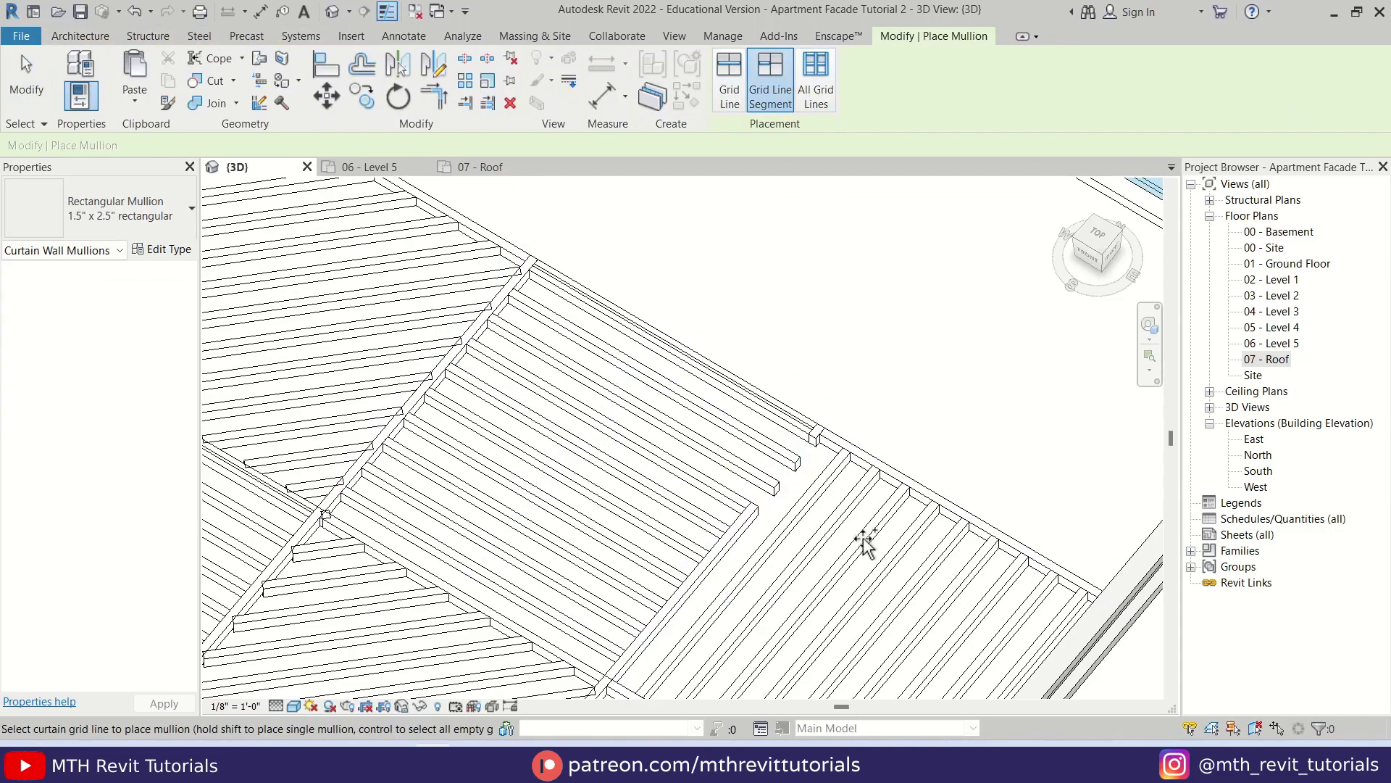
pyautogui.scroll(2, 783, 513)
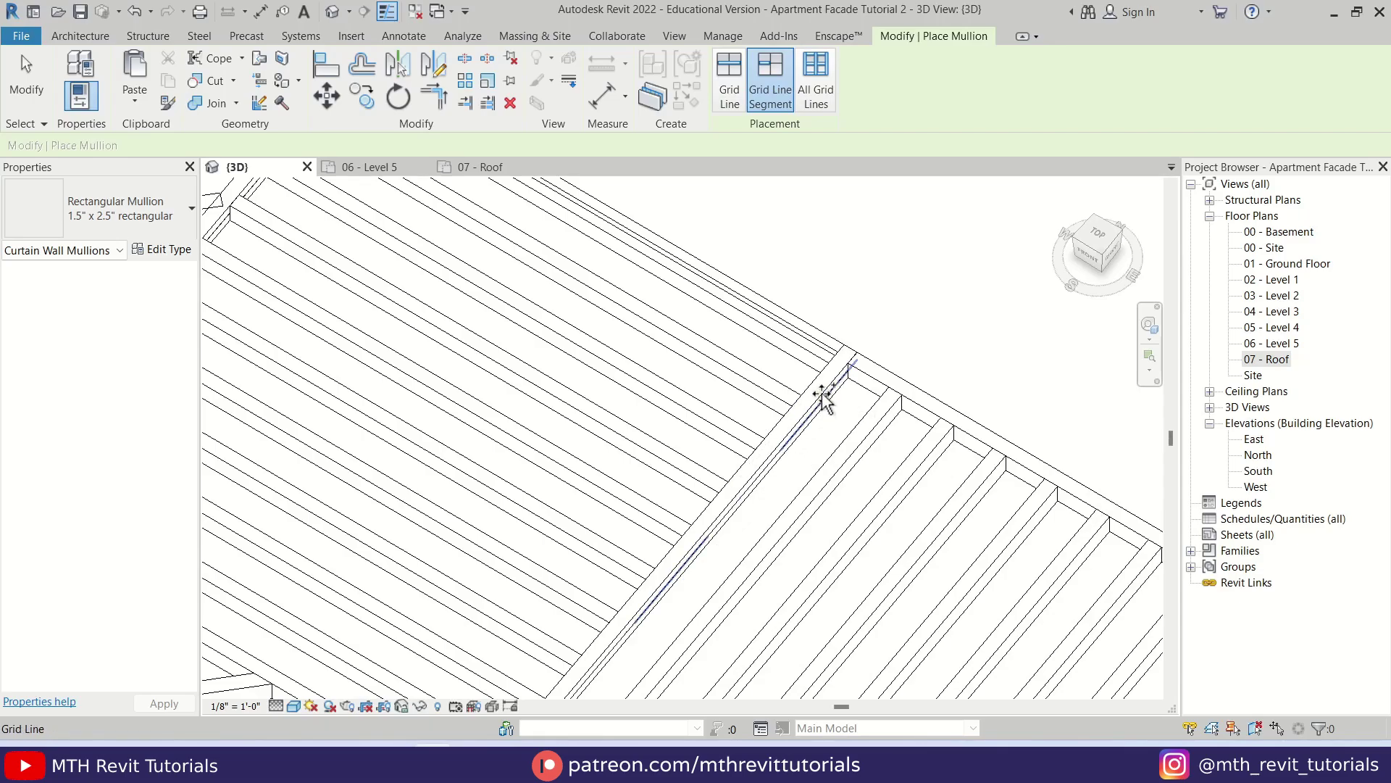
pyautogui.press('Escape')
pyautogui.scroll(-3, 757, 393)
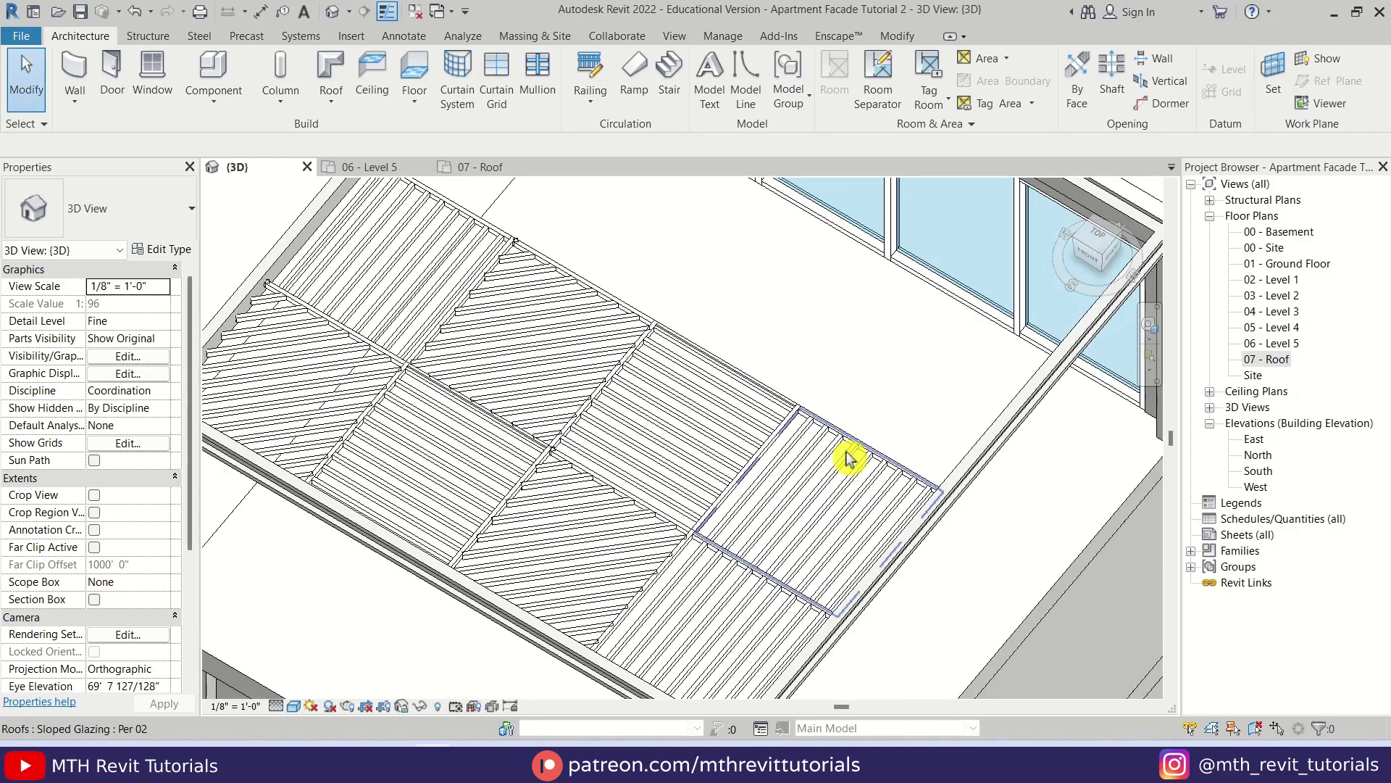
# Match the straight-louvre panel's type onto the target panel, deleting mullions that cannot be created
pyautogui.click(834, 459)
pyautogui.press('Escape')
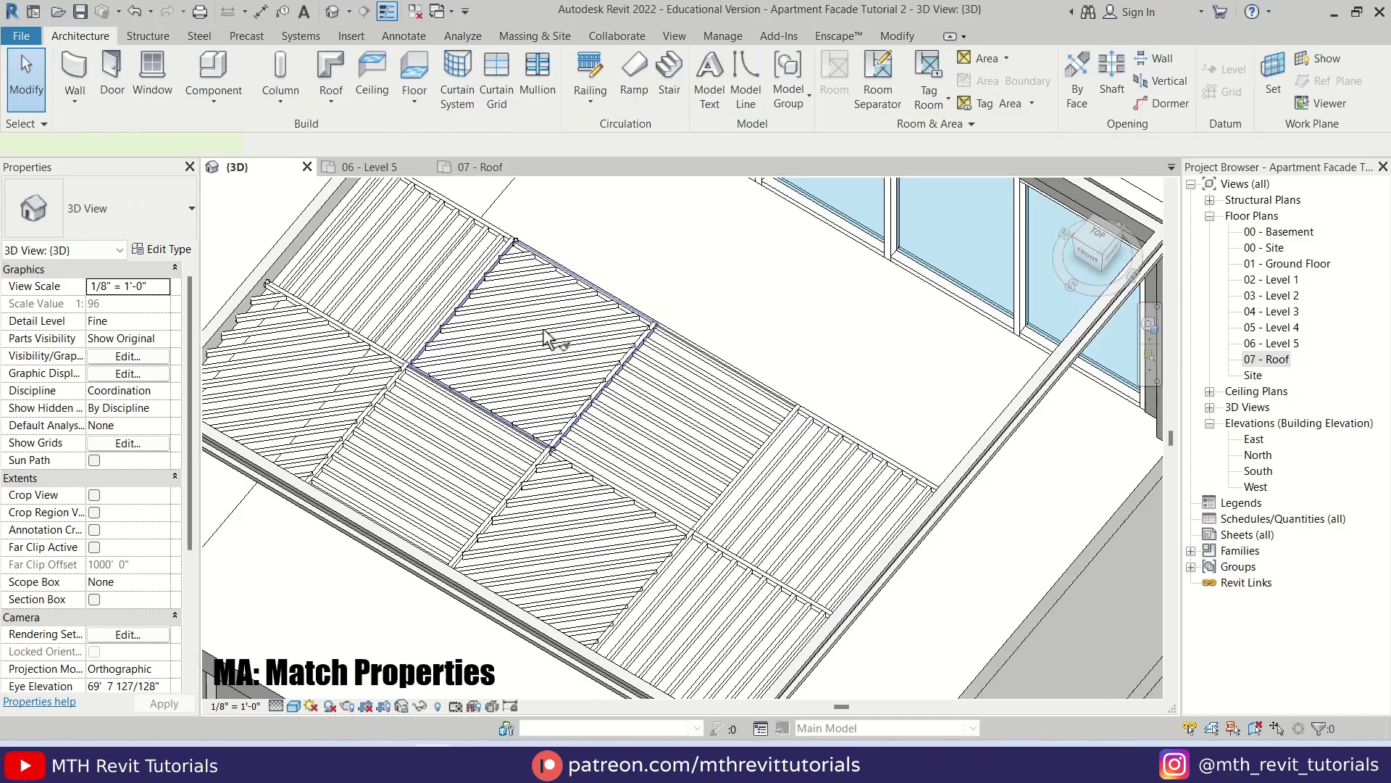
pyautogui.press('m')
pyautogui.press('a')
pyautogui.click(547, 338)
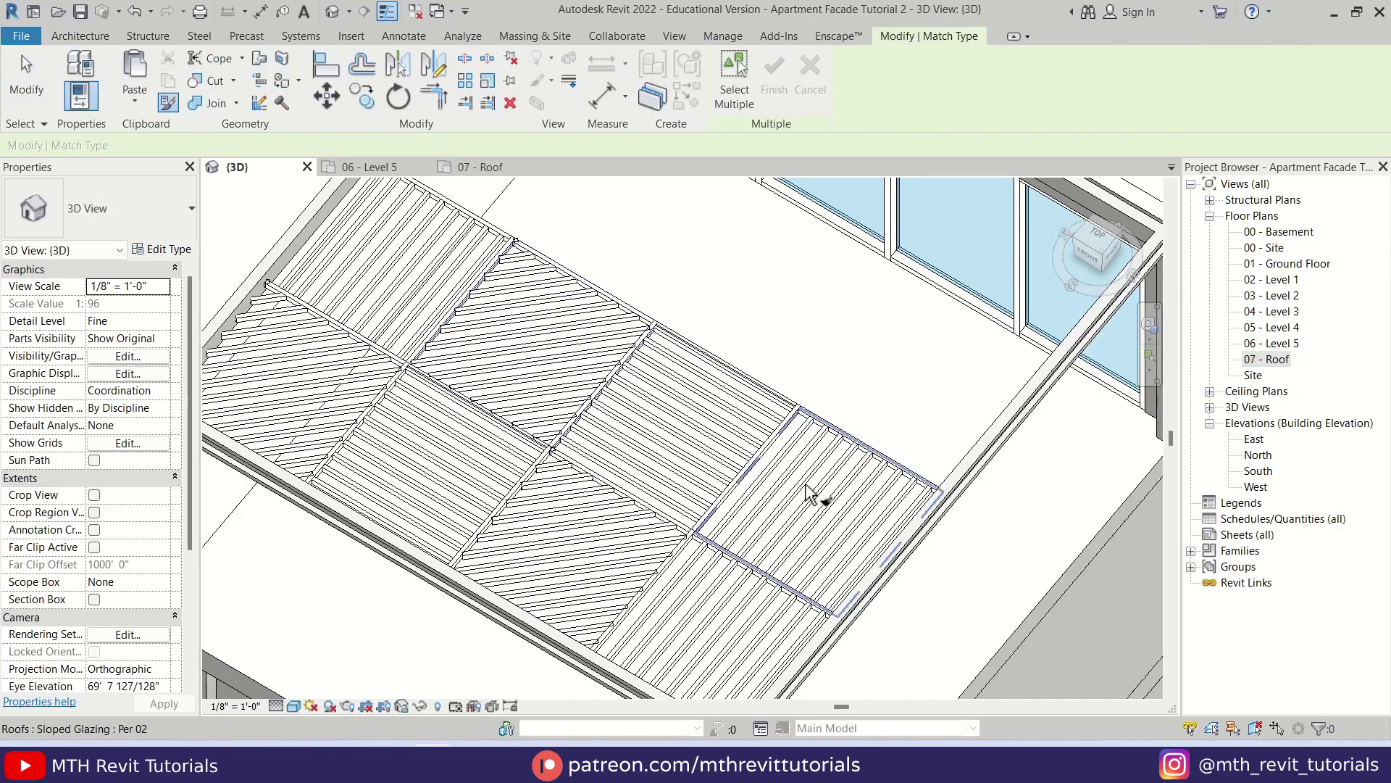
pyautogui.click(553, 580)
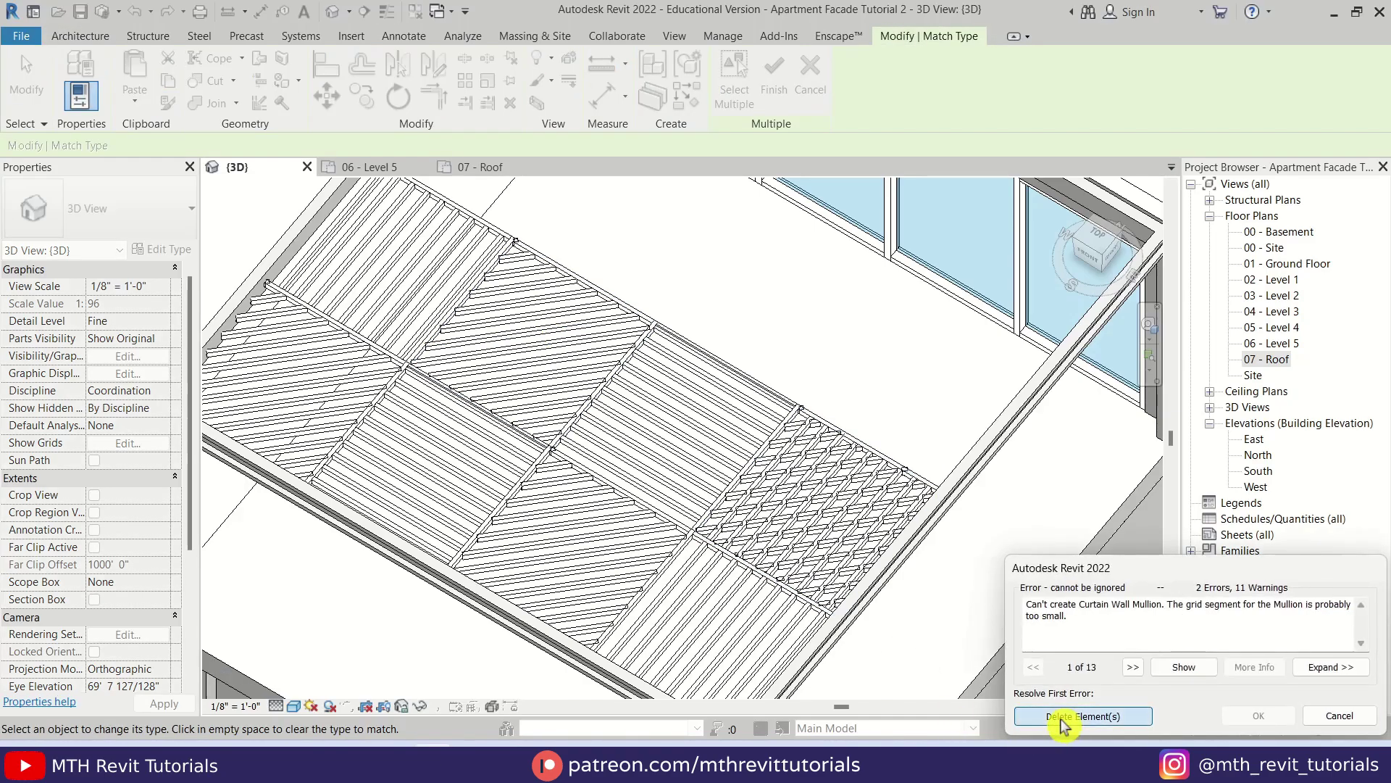
pyautogui.click(1094, 716)
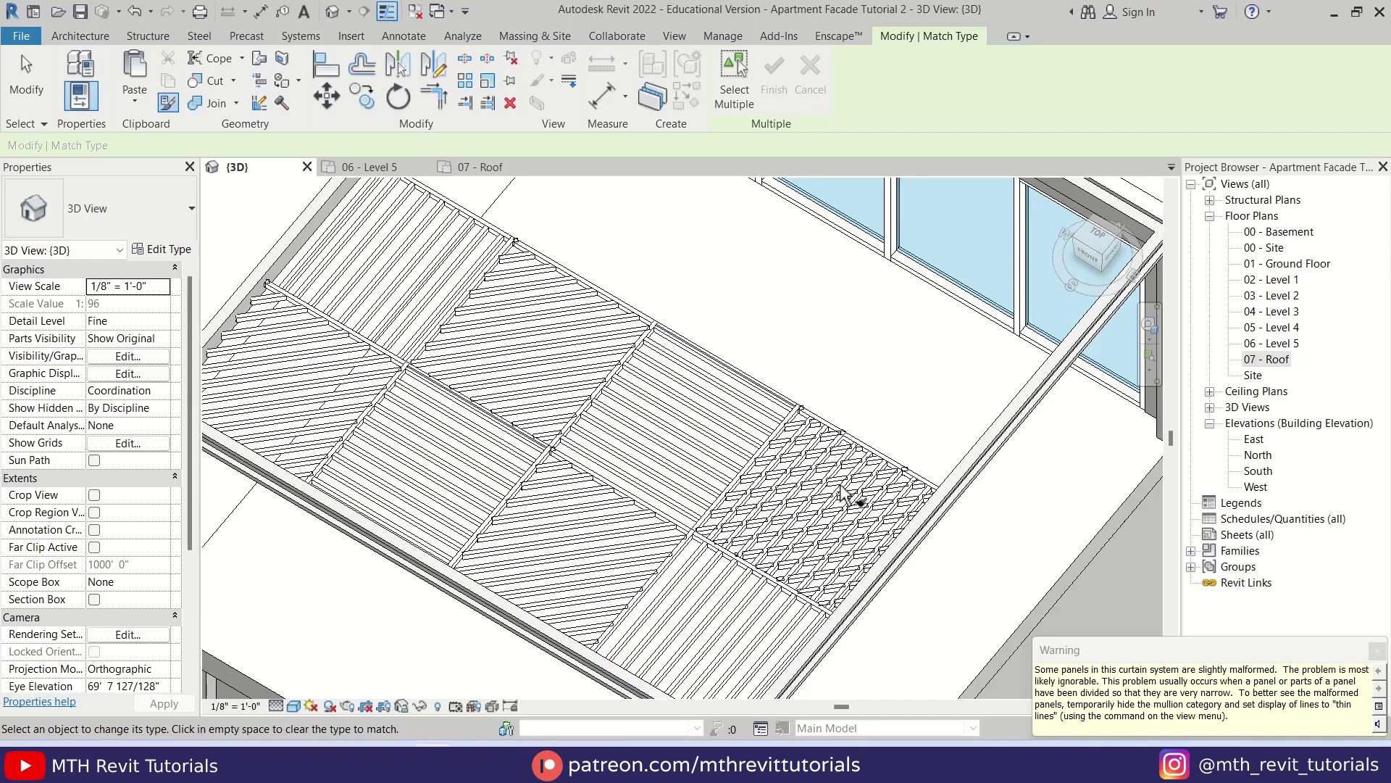
# Undo the diamond grid change, exit Match Type, and check the rightmost sloped glazing panel
pyautogui.scroll(2, 834, 489)
pyautogui.scroll(-1, 831, 480)
pyautogui.hotkey('ctrl', 'z')
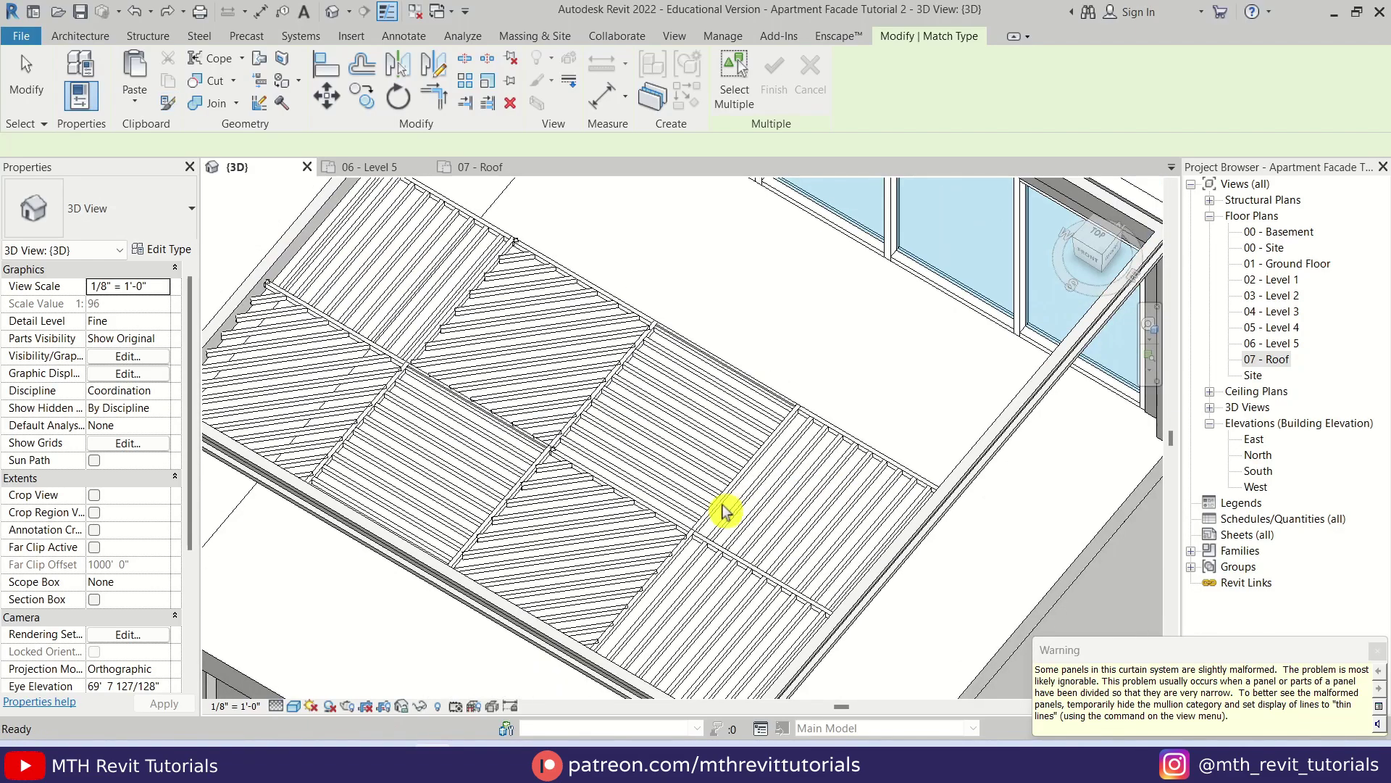
pyautogui.press('Escape')
pyautogui.click(885, 451)
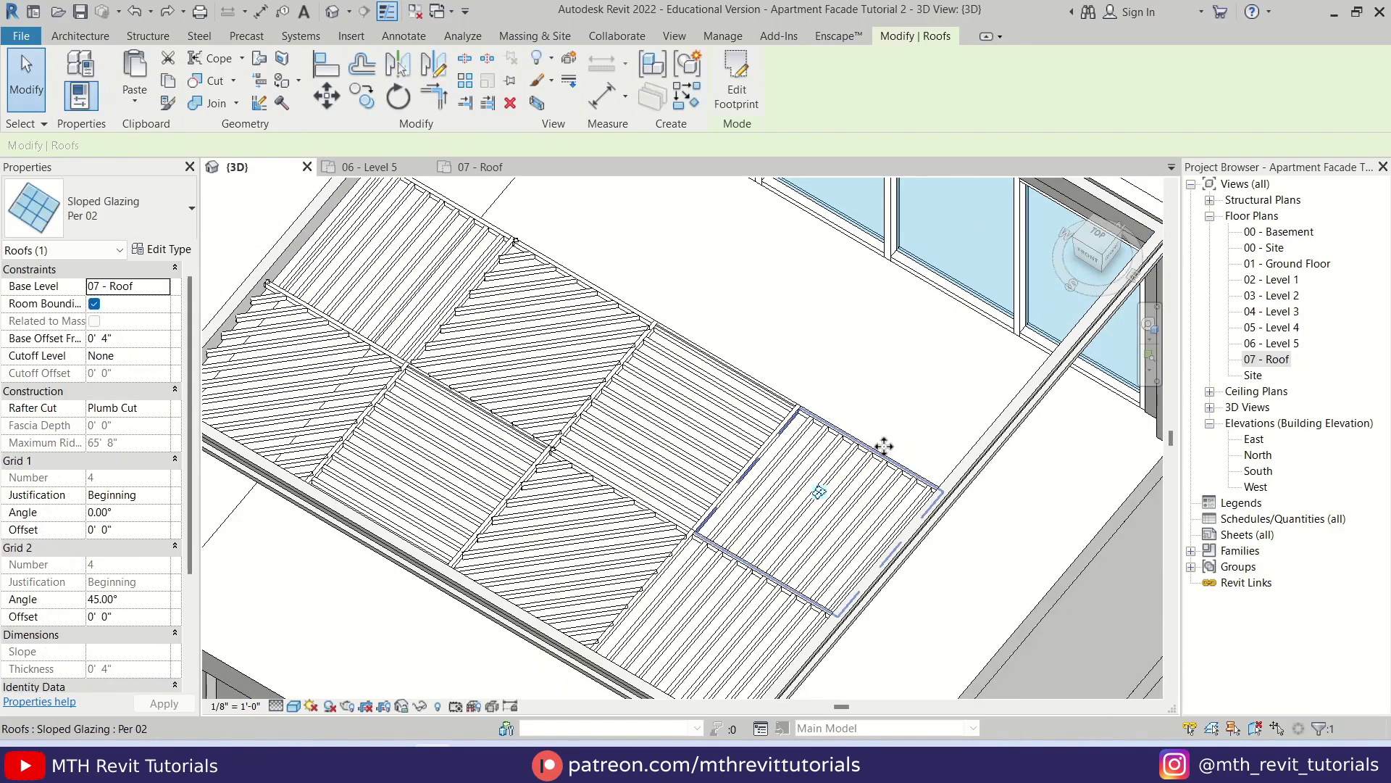
pyautogui.press('Escape')
# On the 07 - Roof plan, Tab-select the diagonal Per 01 glazing panel
pyautogui.click(479, 169)
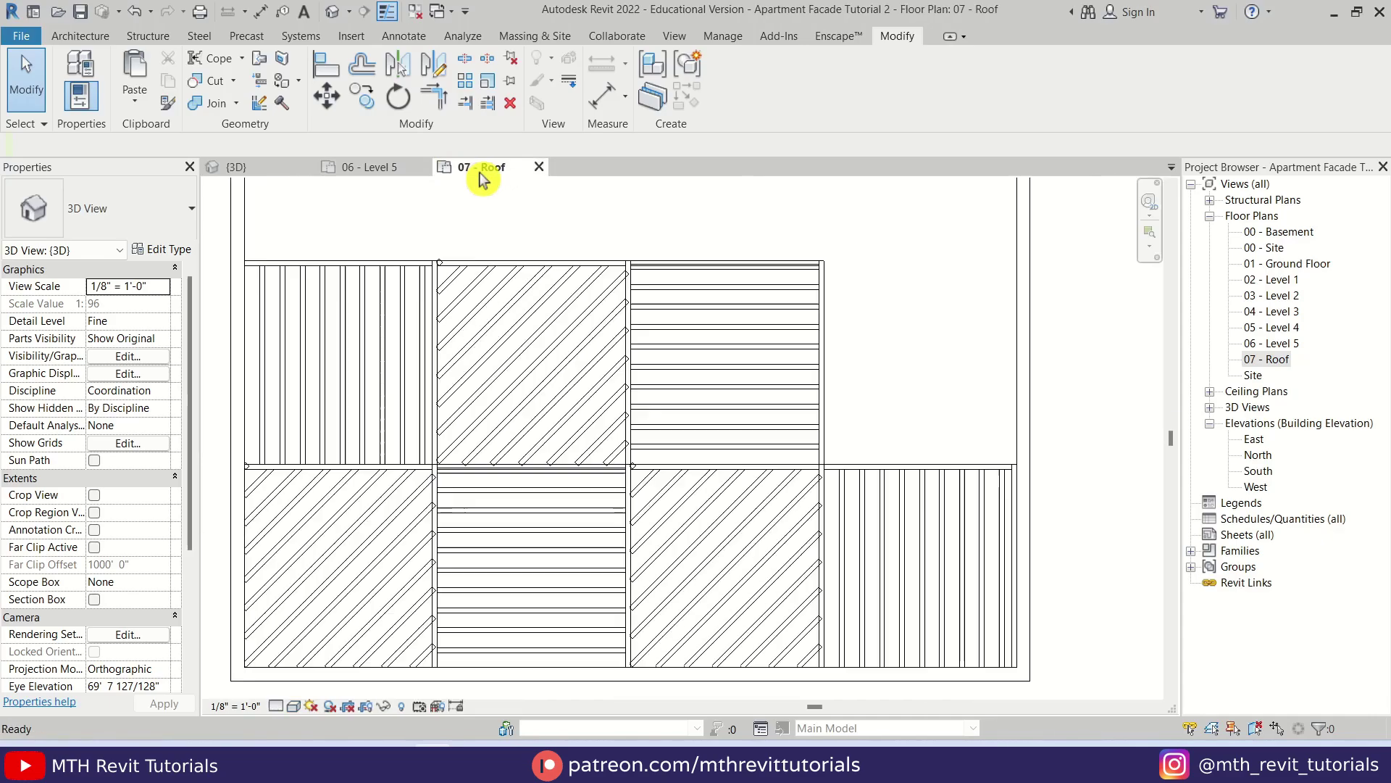
pyautogui.press('Tab')
pyautogui.click(517, 256)
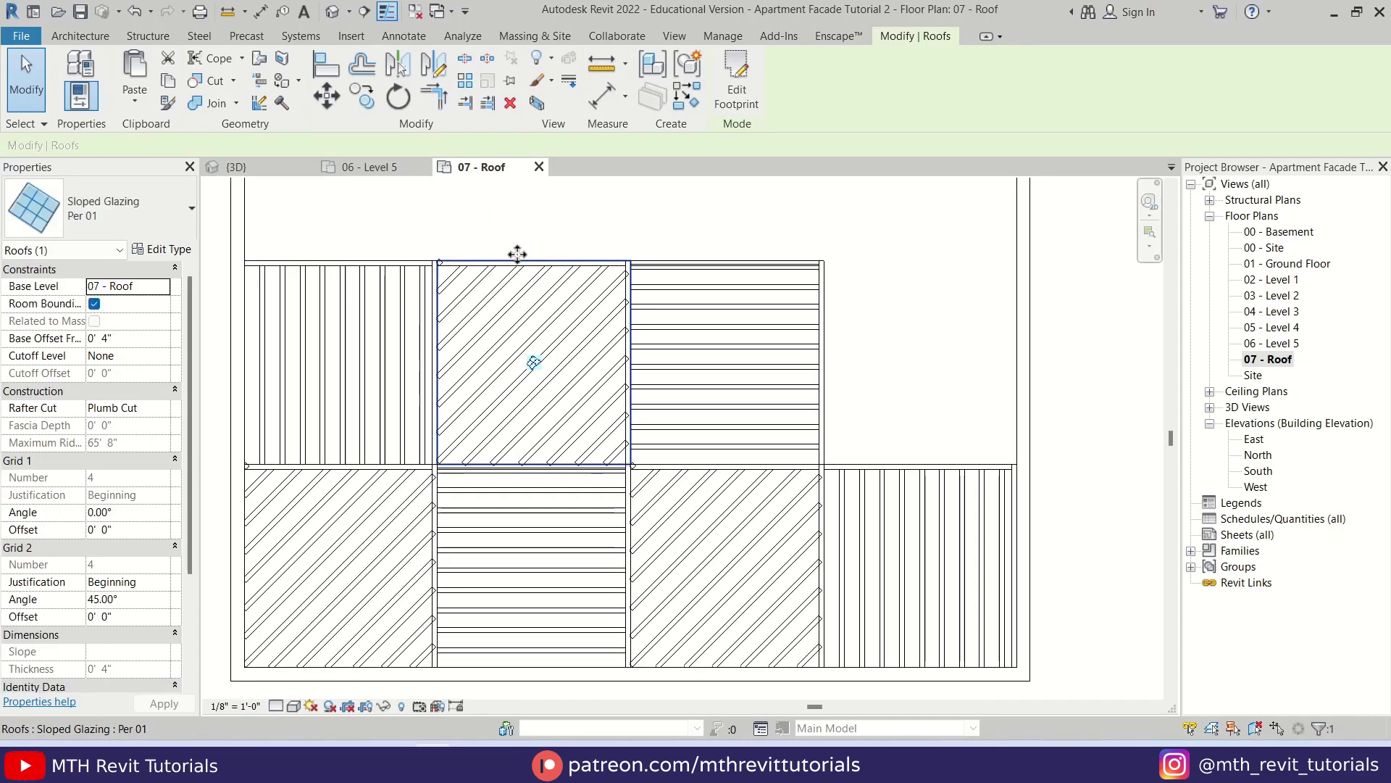
# Copy the panel 9'-8" right into the empty top-right slot, then window-select all roof panels
pyautogui.click(362, 101)
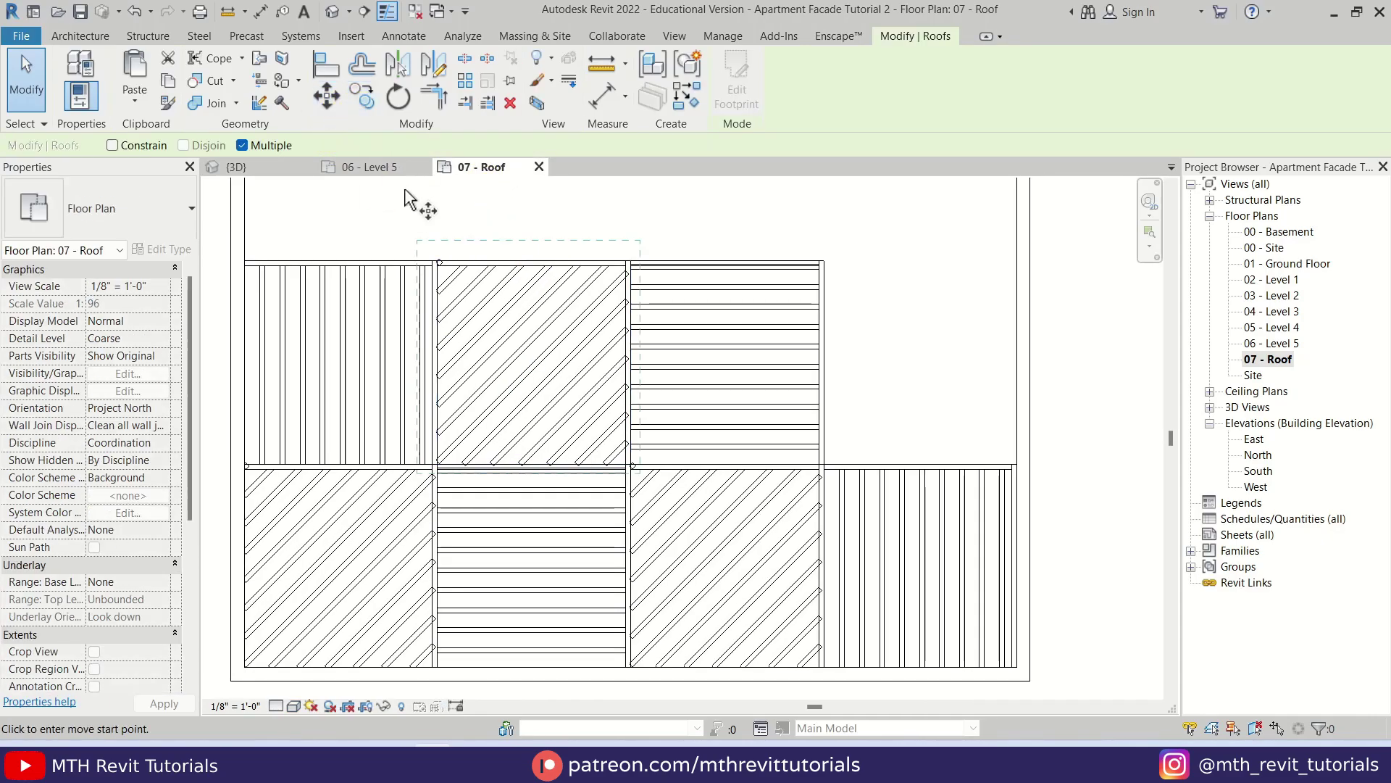
pyautogui.click(435, 264)
pyautogui.scroll(1, 819, 265)
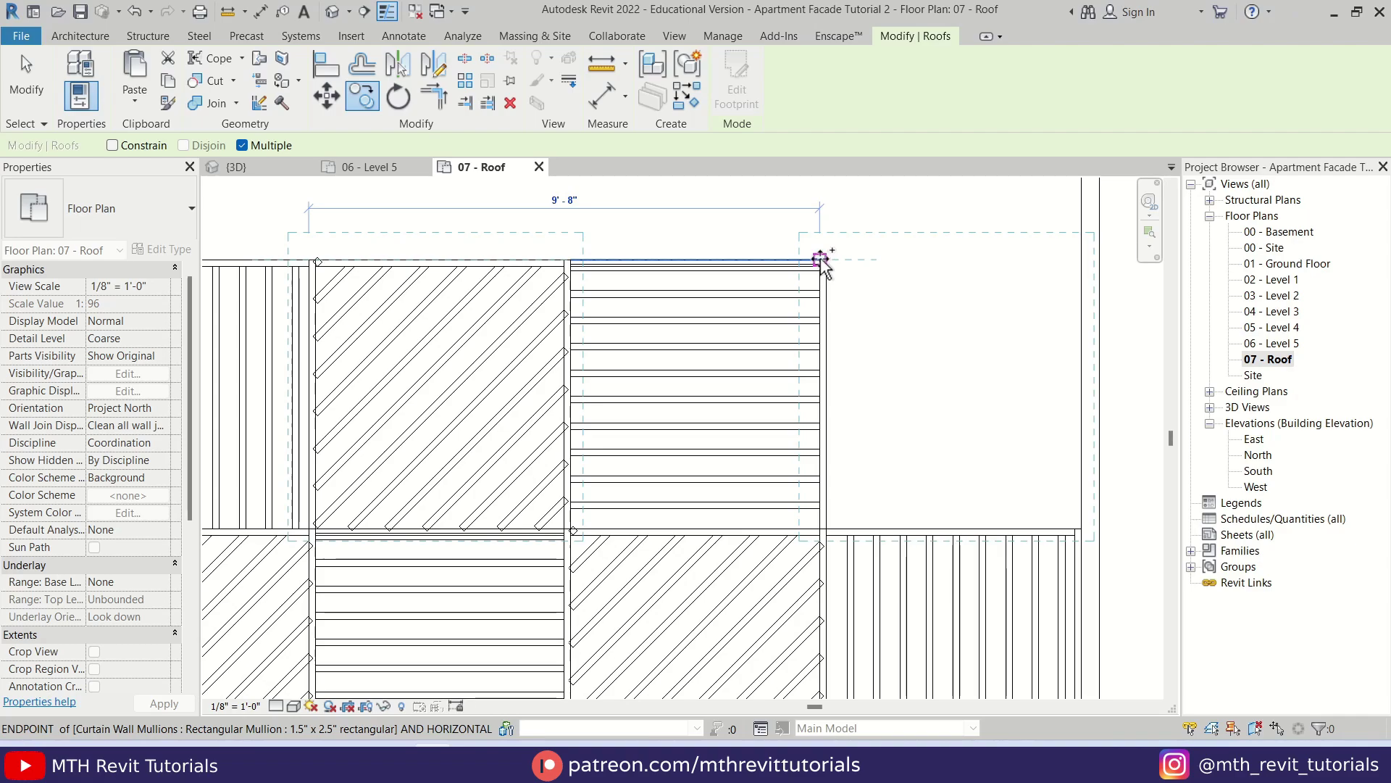
pyautogui.click(821, 257)
pyautogui.press('Escape')
pyautogui.press('Escape')
pyautogui.scroll(-3, 811, 404)
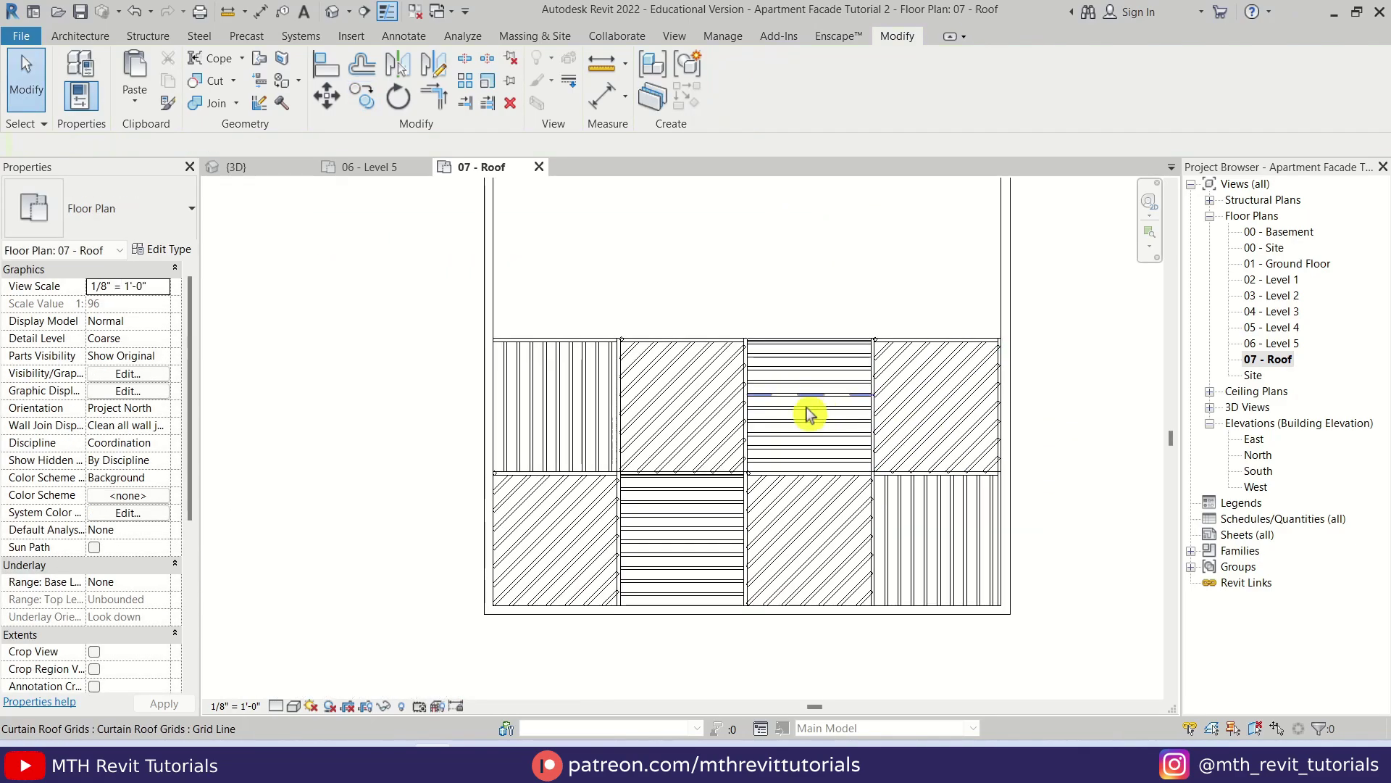
pyautogui.moveTo(397, 319); pyautogui.dragTo(1046, 646)
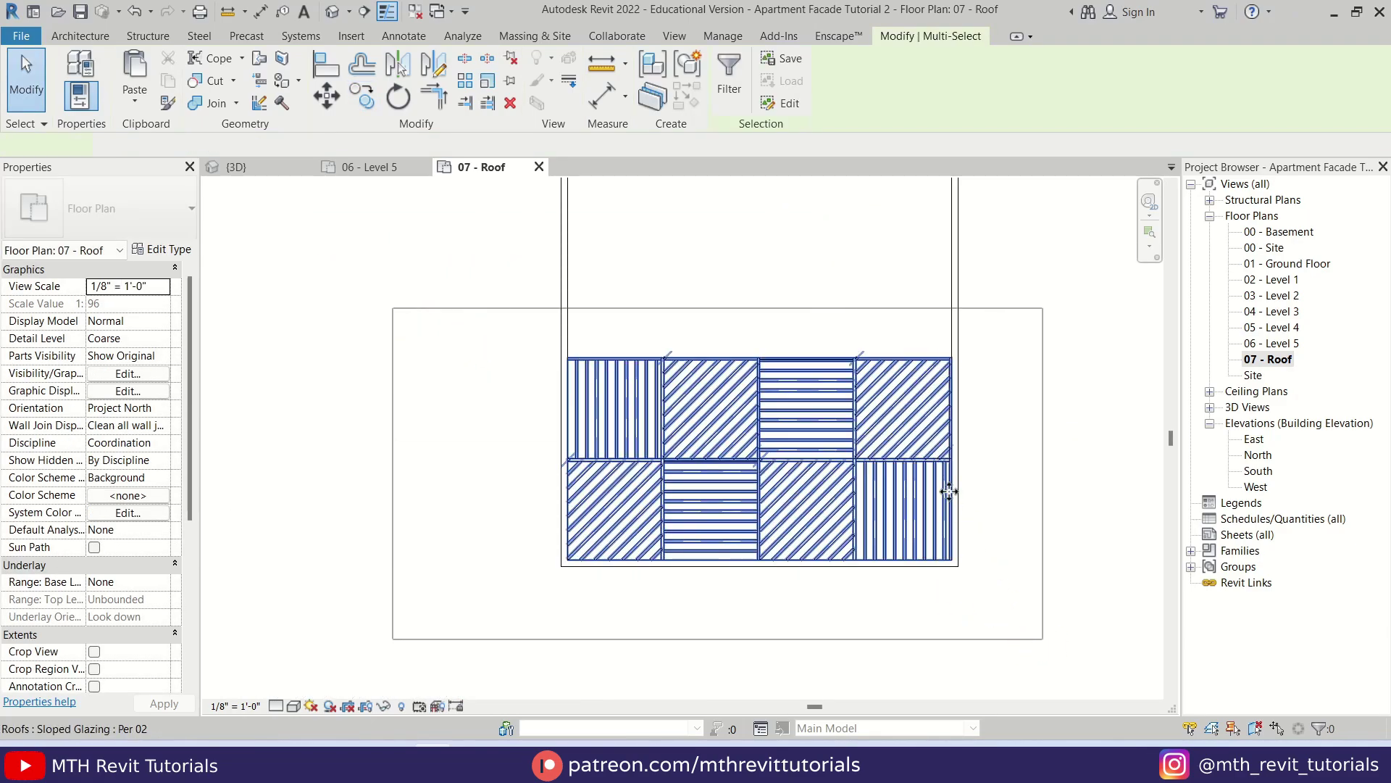
# Filter the selection down to only the eight Roofs
pyautogui.click(735, 95)
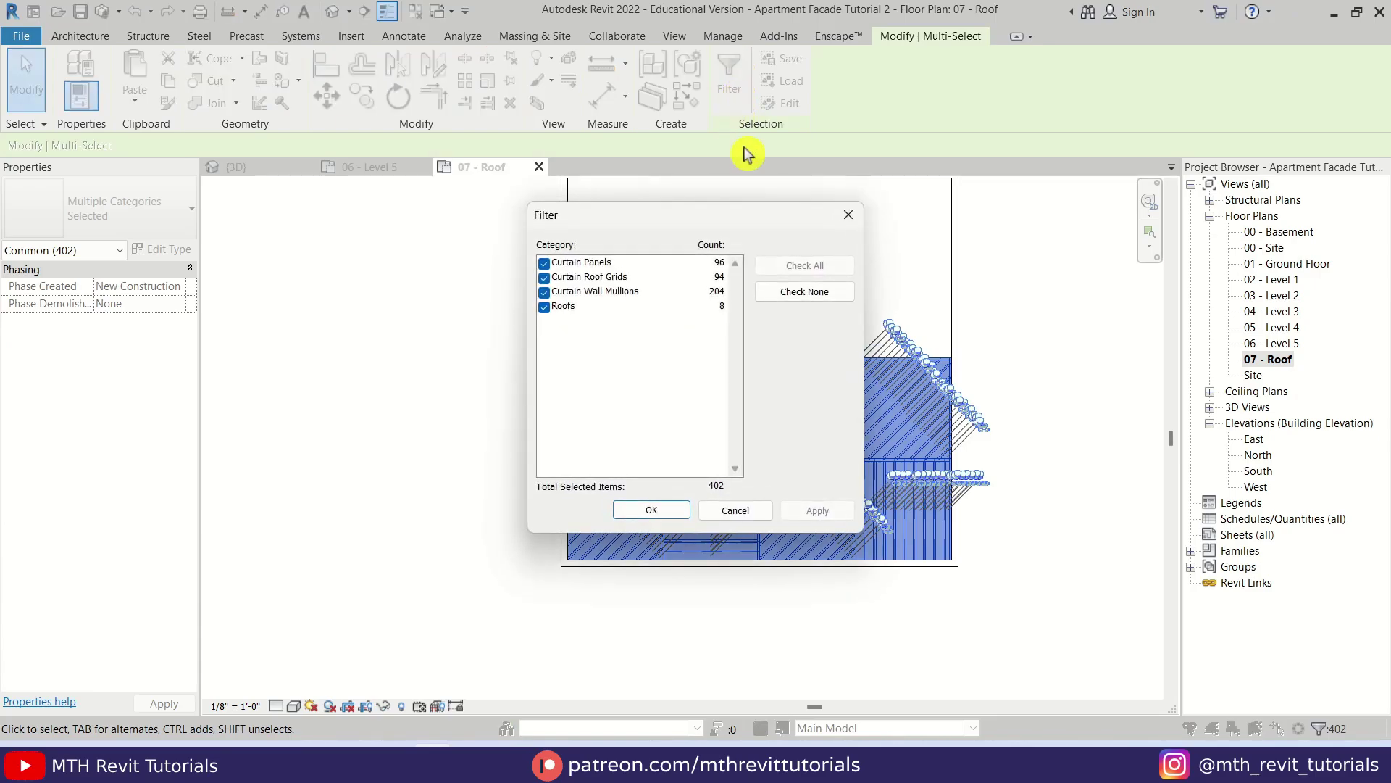
pyautogui.click(545, 308)
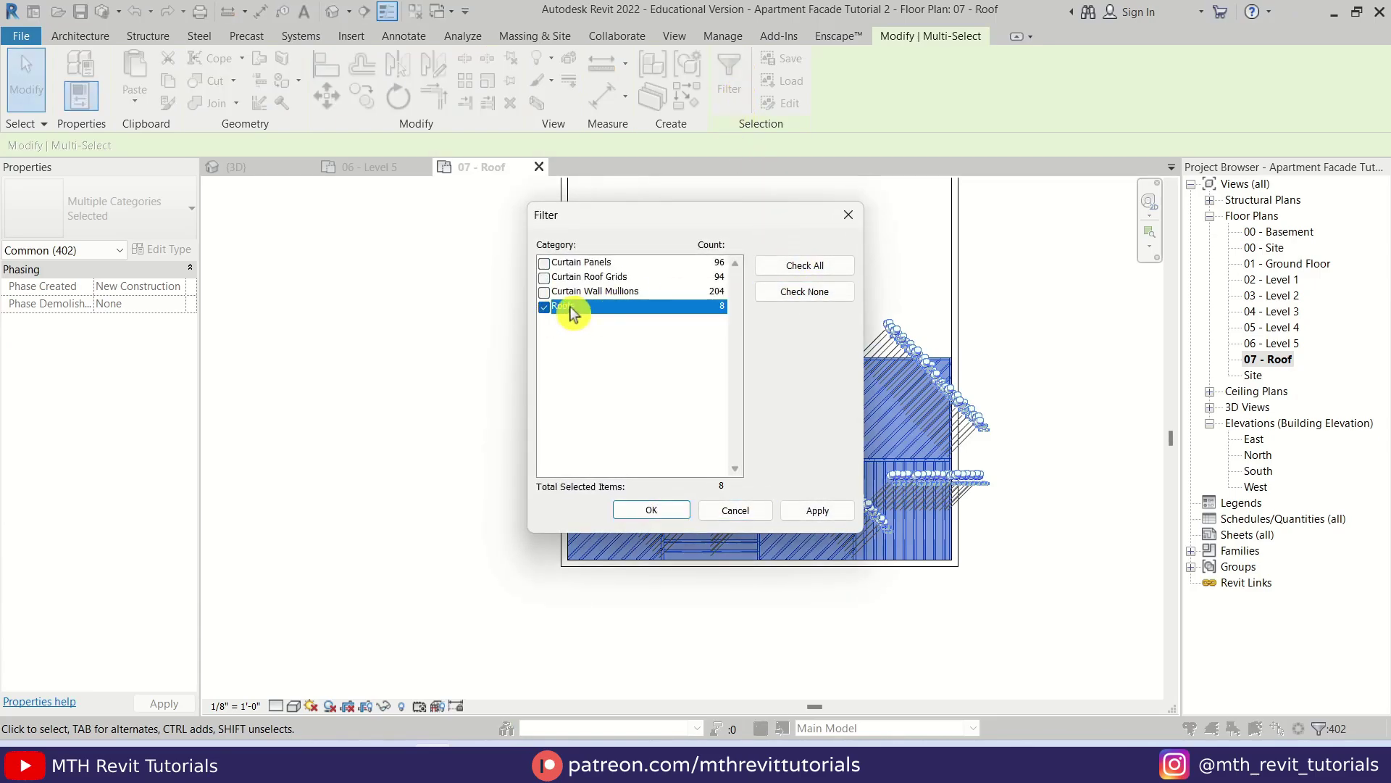
pyautogui.click(651, 511)
# Copy the eight roof panels upward from the lower-right corner to the upper-right corner
pyautogui.click(363, 95)
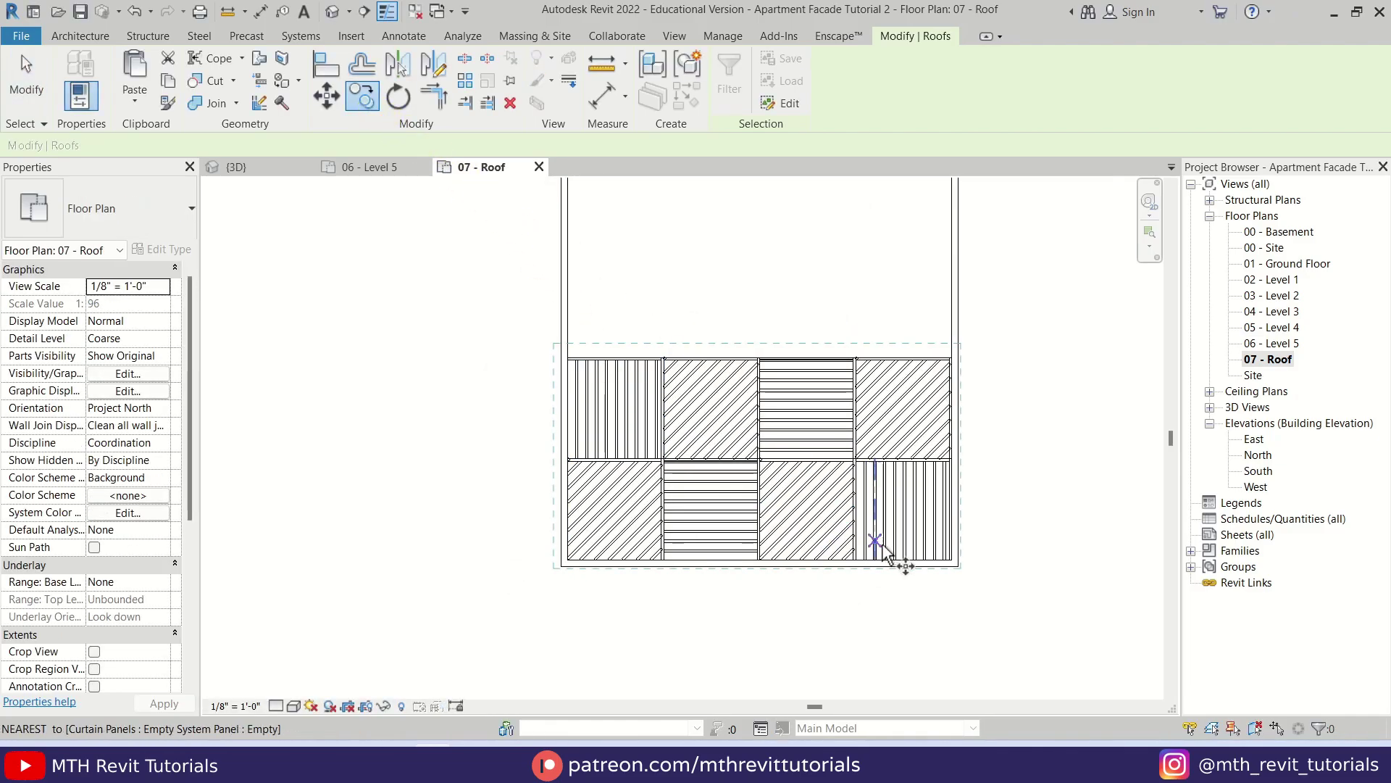
pyautogui.scroll(3, 956, 576)
pyautogui.click(935, 583)
pyautogui.scroll(-3, 936, 582)
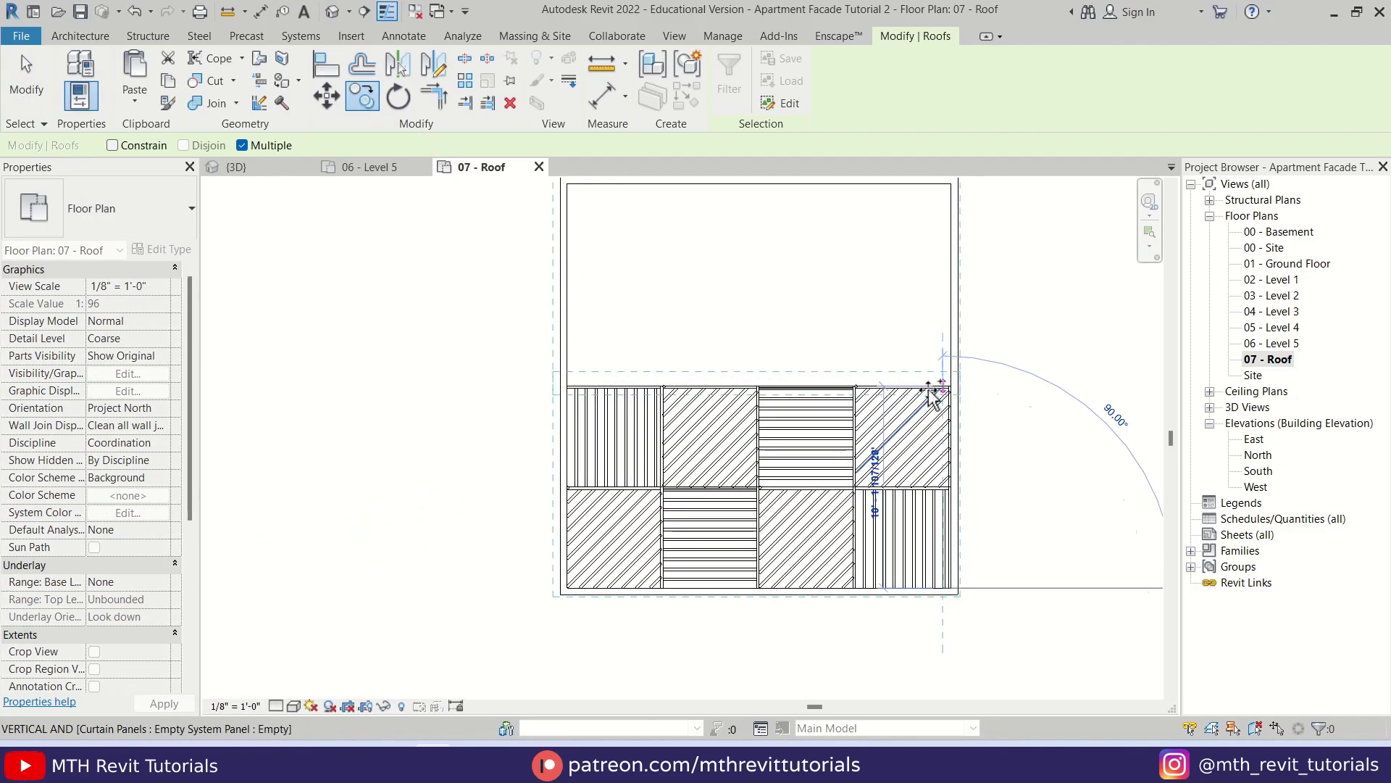
pyautogui.scroll(3, 942, 388)
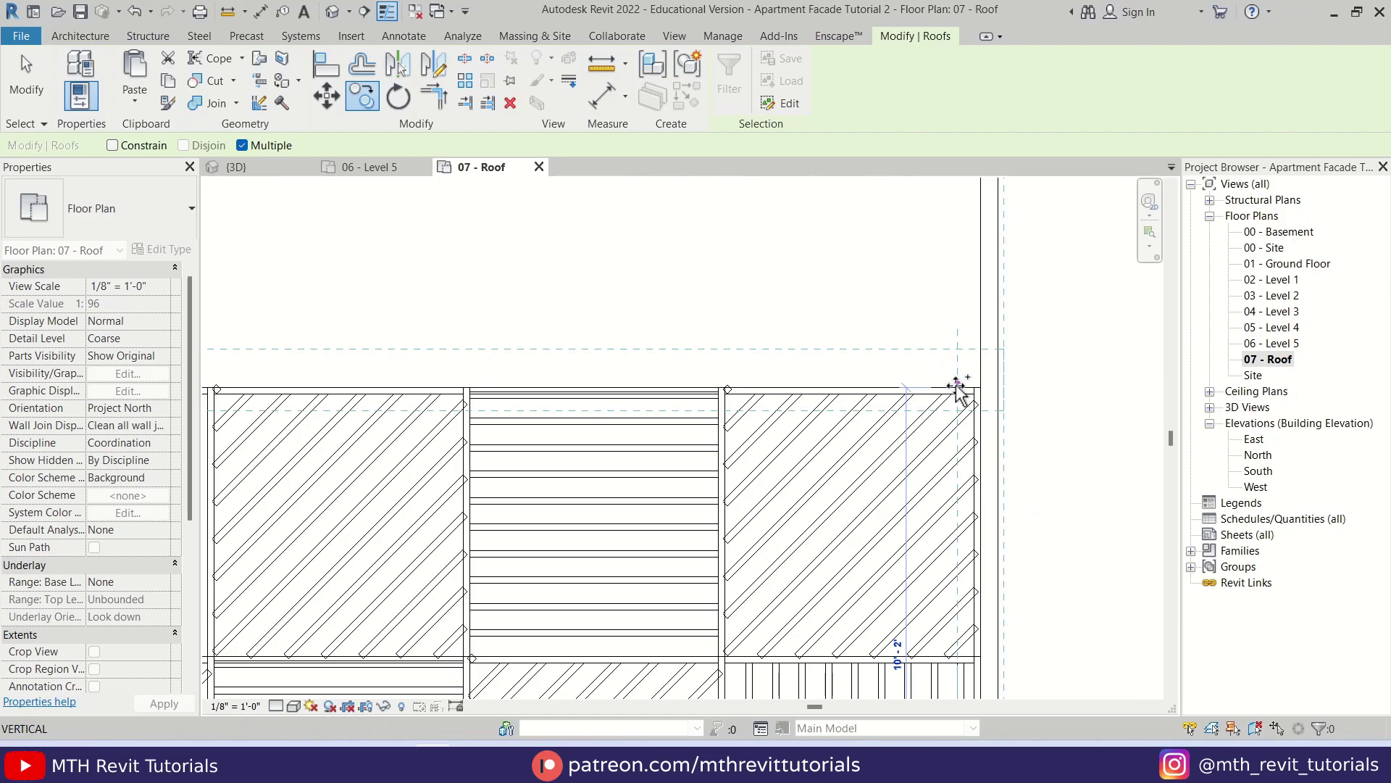
pyautogui.scroll(-3, 906, 524)
pyautogui.press('Escape')
pyautogui.press('Escape')
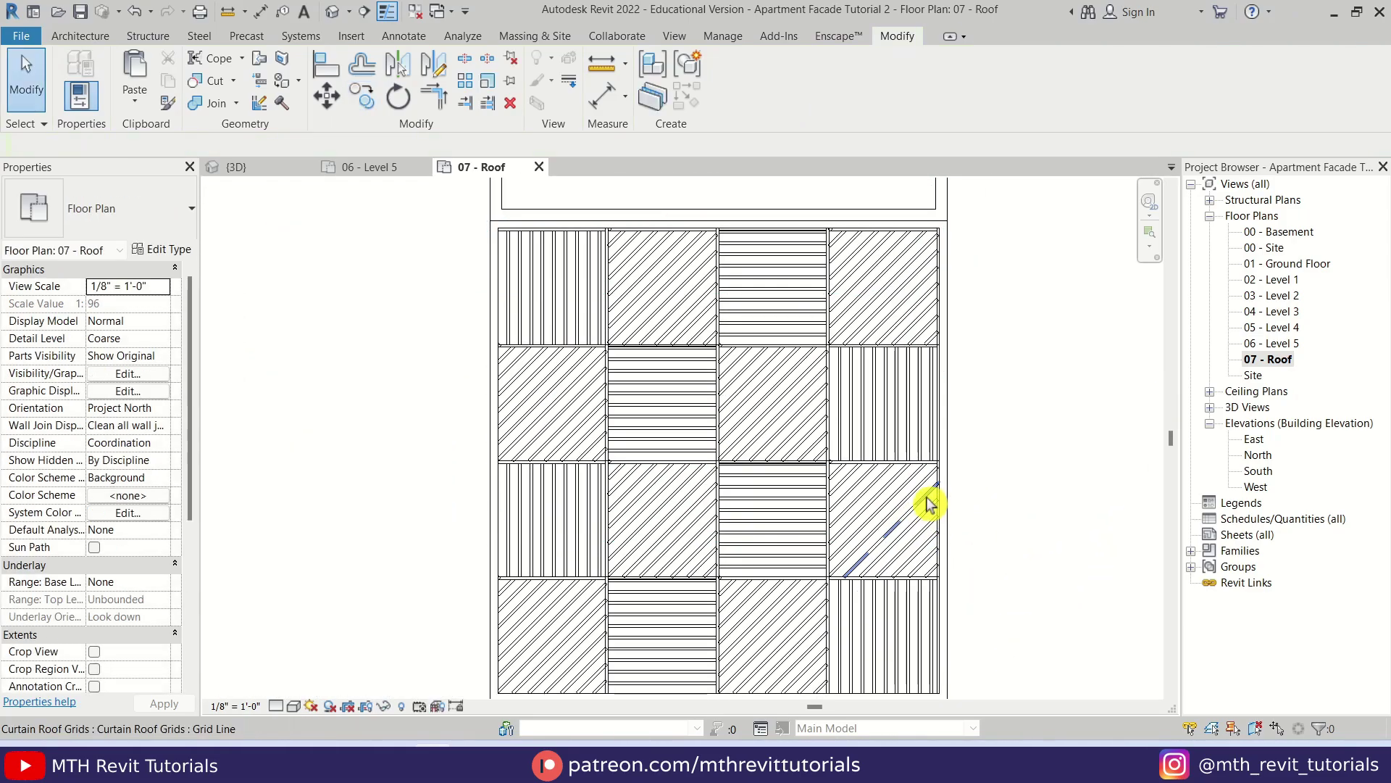
pyautogui.scroll(-3, 816, 326)
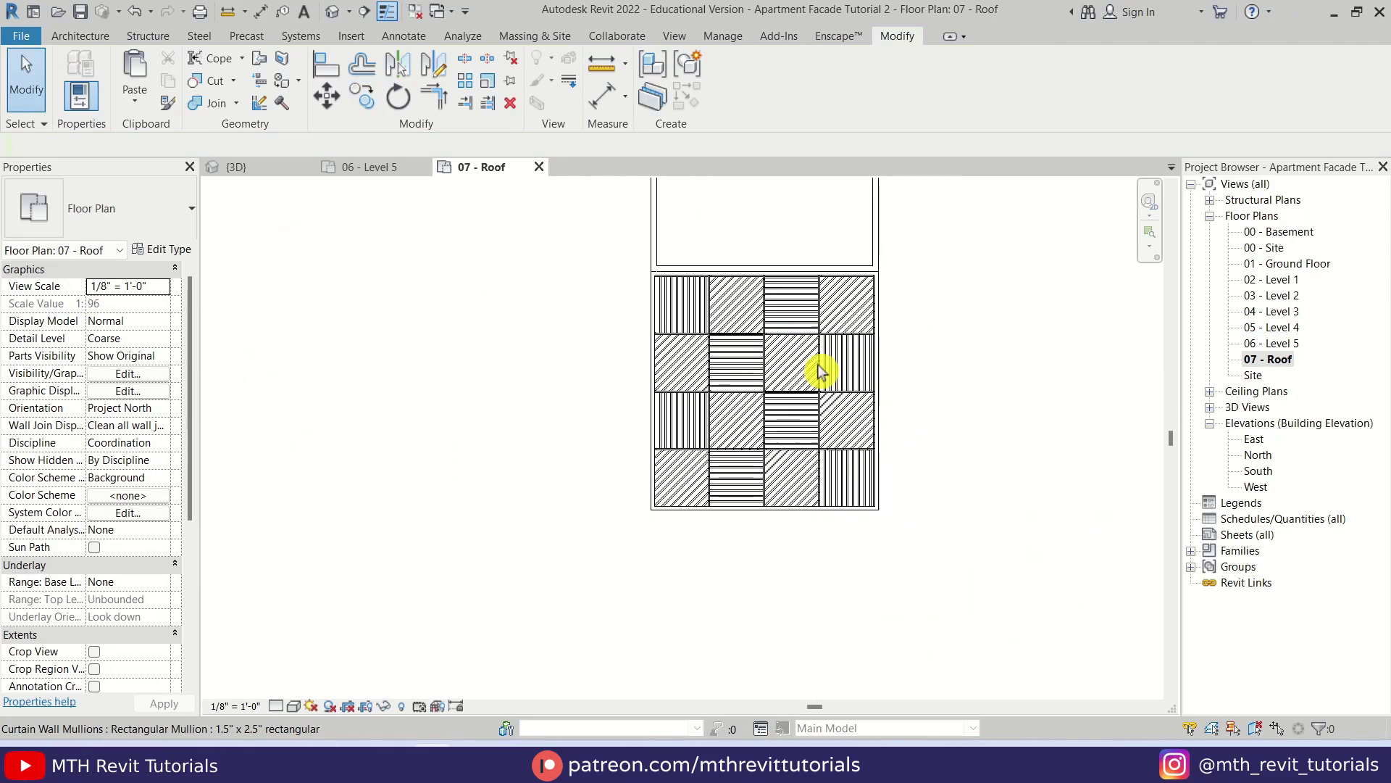
# Open the Default 3D View and orbit to look down on the louvre checkerboard
pyautogui.click(333, 18)
pyautogui.scroll(-3, 827, 468)
pyautogui.scroll(-2, 519, 291)
pyautogui.keyDown('shift'); pyautogui.moveTo(593, 384); pyautogui.dragTo(555, 208, button='middle'); pyautogui.keyUp('shift')
pyautogui.scroll(5, 568, 310)
pyautogui.moveTo(904, 466); pyautogui.dragTo(849, 569, button='middle')
pyautogui.keyDown('shift'); pyautogui.moveTo(653, 437); pyautogui.dragTo(683, 511, button='middle'); pyautogui.keyUp('shift')
pyautogui.moveTo(887, 571); pyautogui.dragTo(854, 419, button='middle')
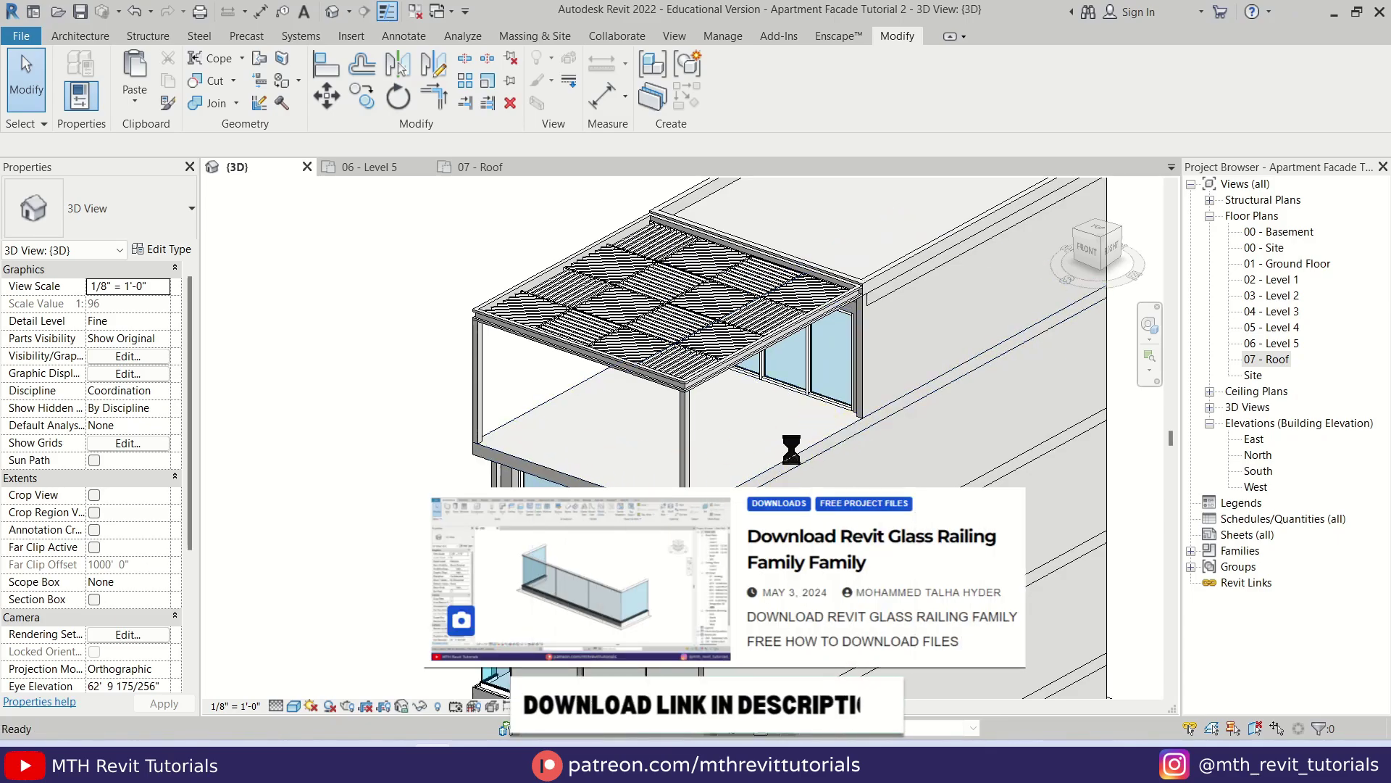
# From the Project Browser, go through 07 - Roof to the 06 - Level 5 floor plan
pyautogui.click(1275, 359)
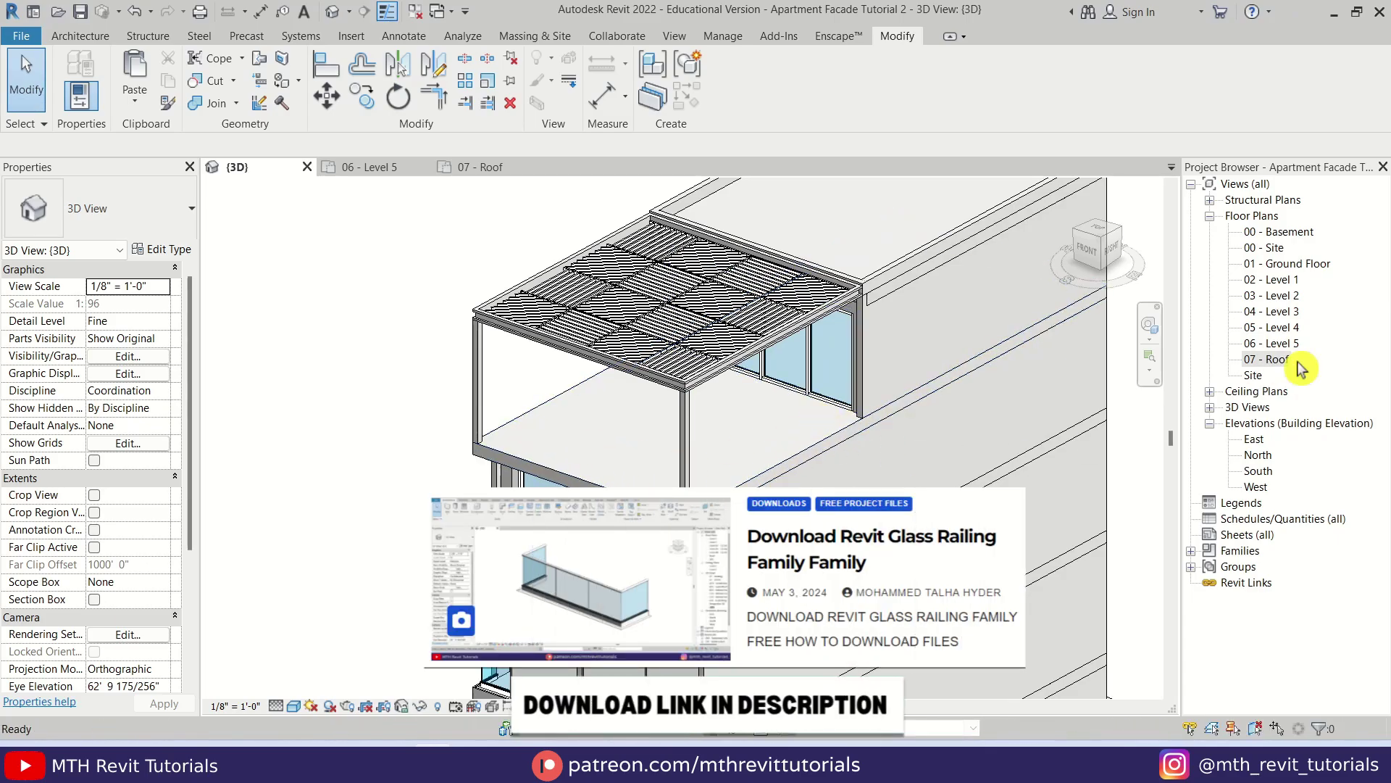
pyautogui.doubleClick(1267, 359)
pyautogui.doubleClick(1273, 343)
pyautogui.click(69, 34)
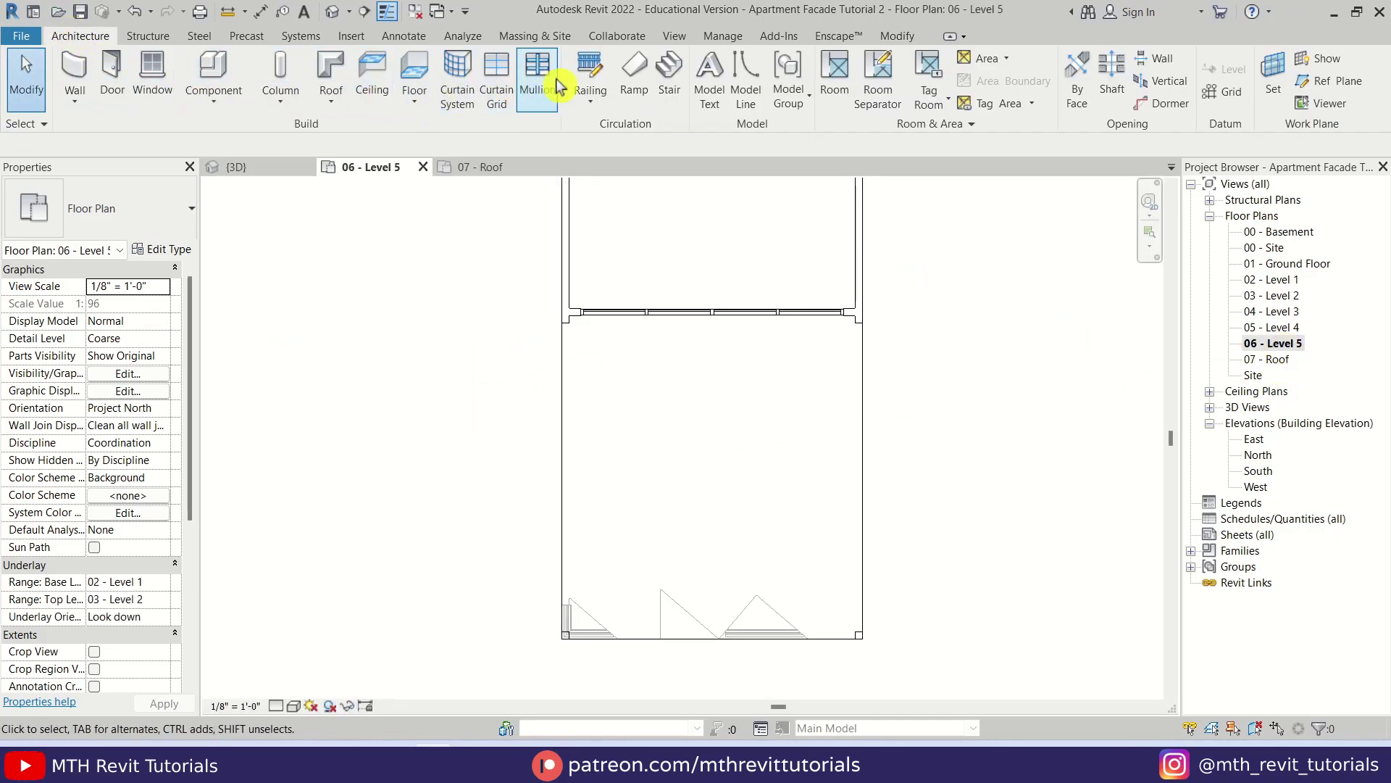
# Sketch a railing path by picking the right, bottom and left floor edges at 0' 6" offset
pyautogui.click(598, 73)
pyautogui.click(843, 83)
pyautogui.moveTo(63, 145); pyautogui.dragTo(103, 147)
pyautogui.write('6')
pyautogui.click(856, 488)
pyautogui.click(588, 638)
pyautogui.click(562, 462)
# Split the left and right path lines at the door line and delete the upper segments
pyautogui.press('s')
pyautogui.press('l')
pyautogui.click(569, 323)
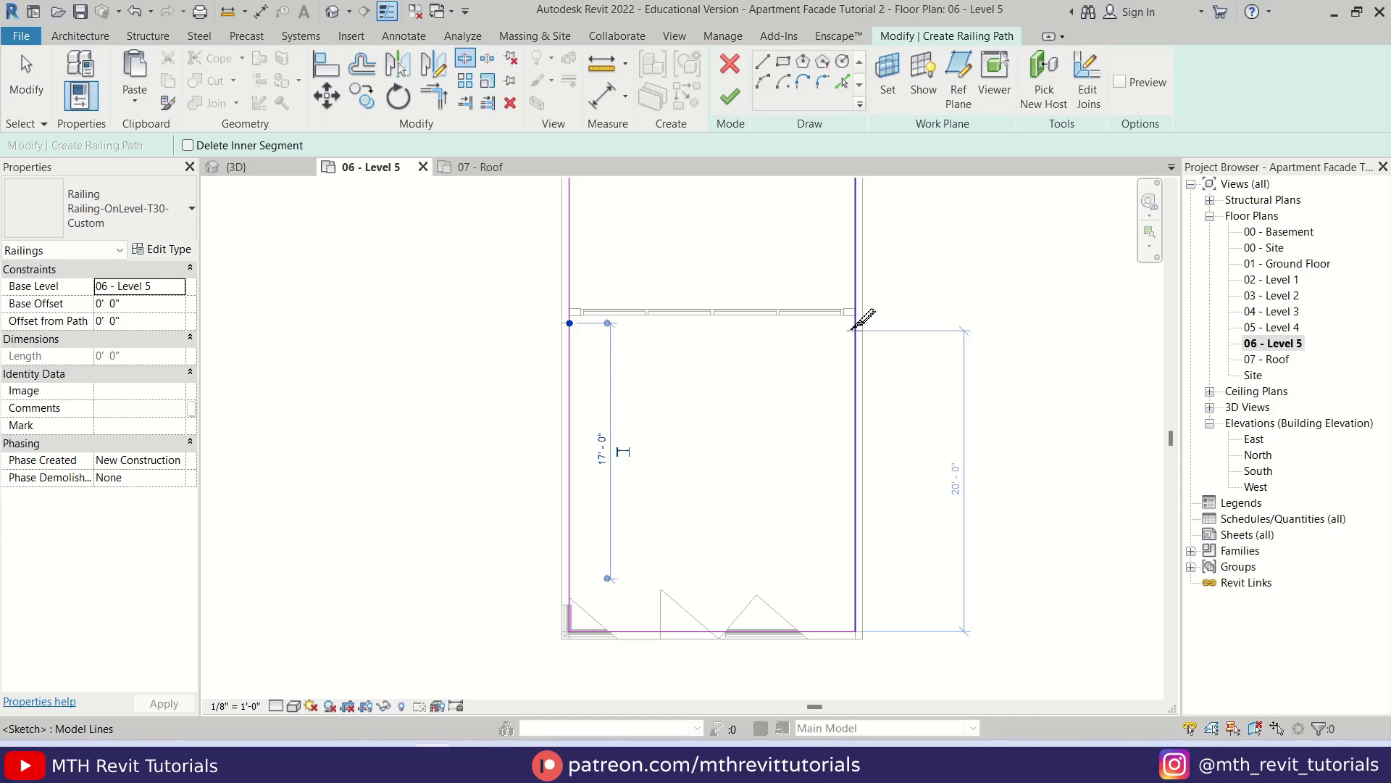
pyautogui.click(856, 322)
pyautogui.scroll(-1, 827, 412)
pyautogui.press('Escape')
pyautogui.moveTo(972, 247); pyautogui.dragTo(378, 274)
pyautogui.press('Delete')
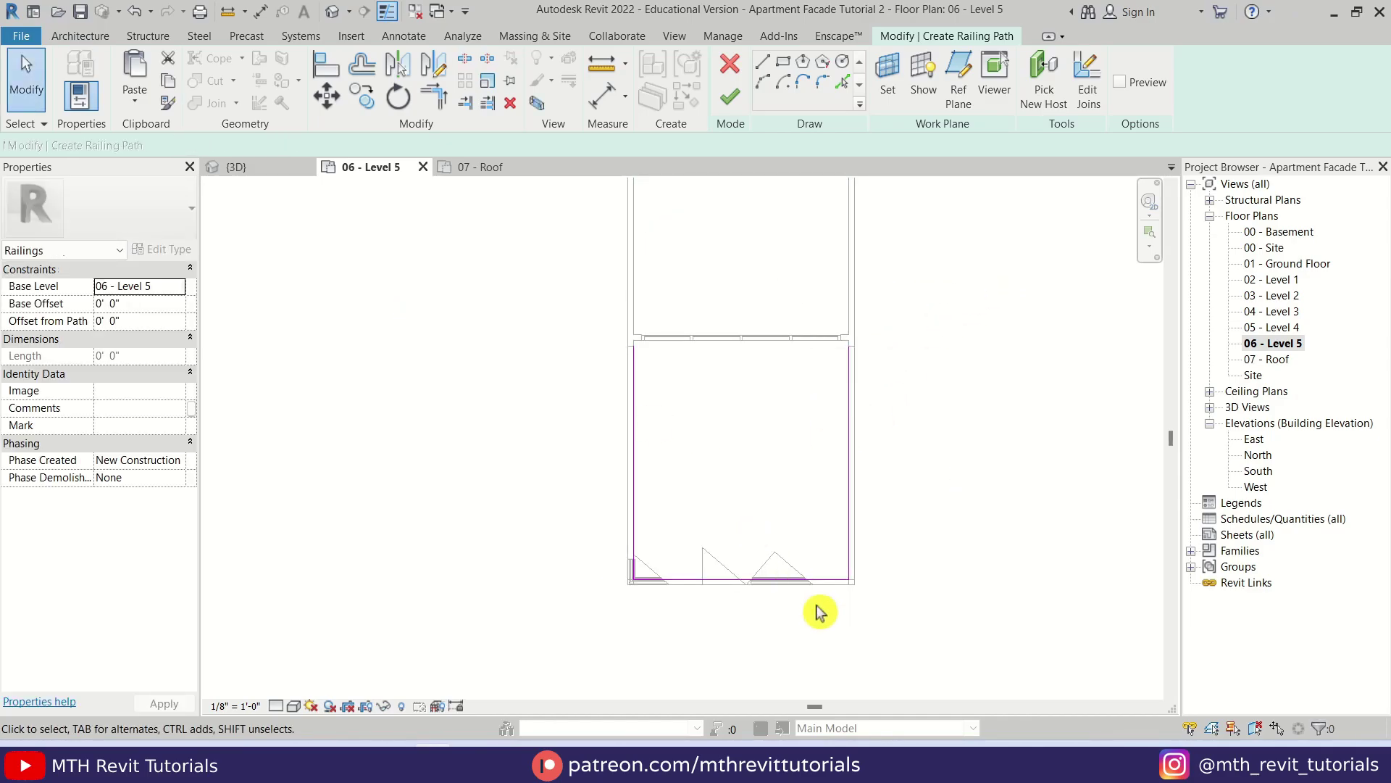
pyautogui.scroll(2, 818, 603)
# Finish the railing sketch and view the result in the default 3D view
pyautogui.click(727, 106)
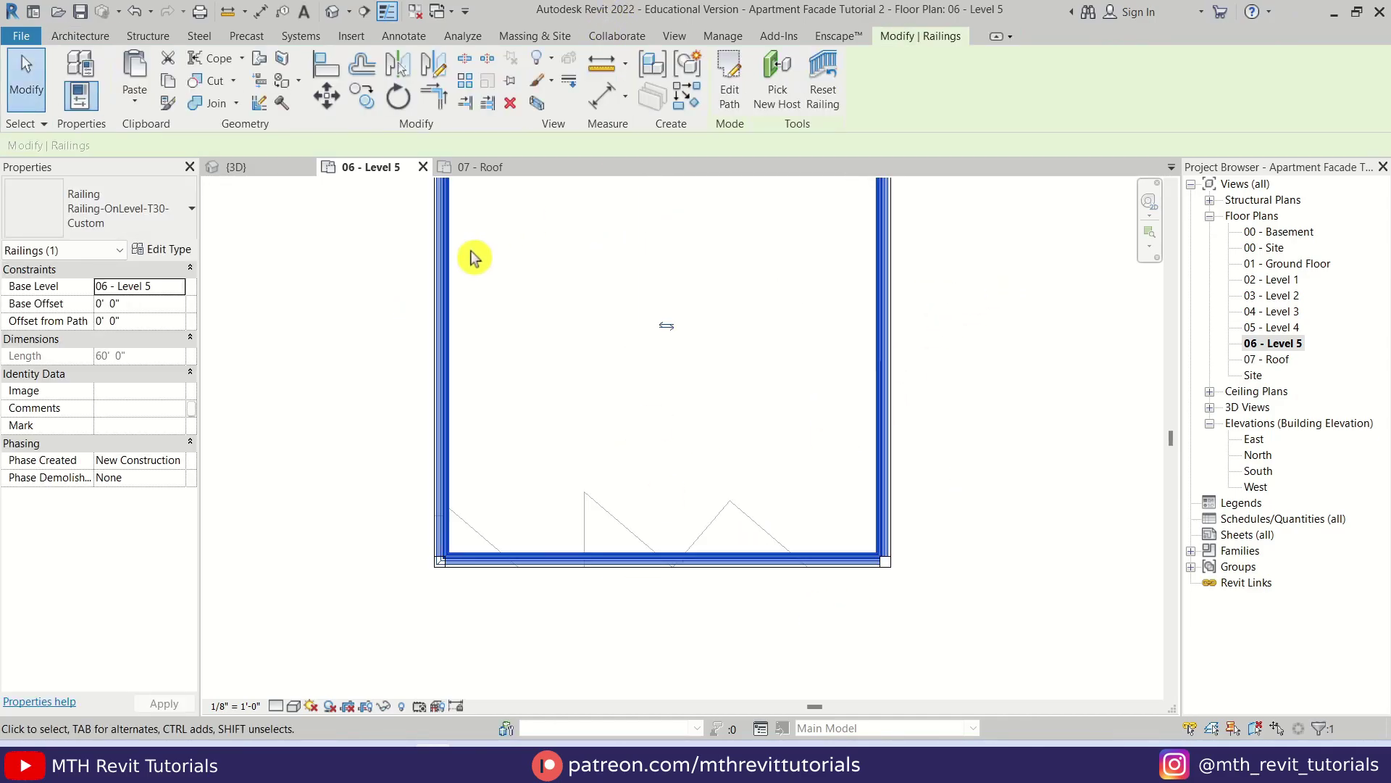
pyautogui.click(335, 10)
pyautogui.scroll(-5, 568, 406)
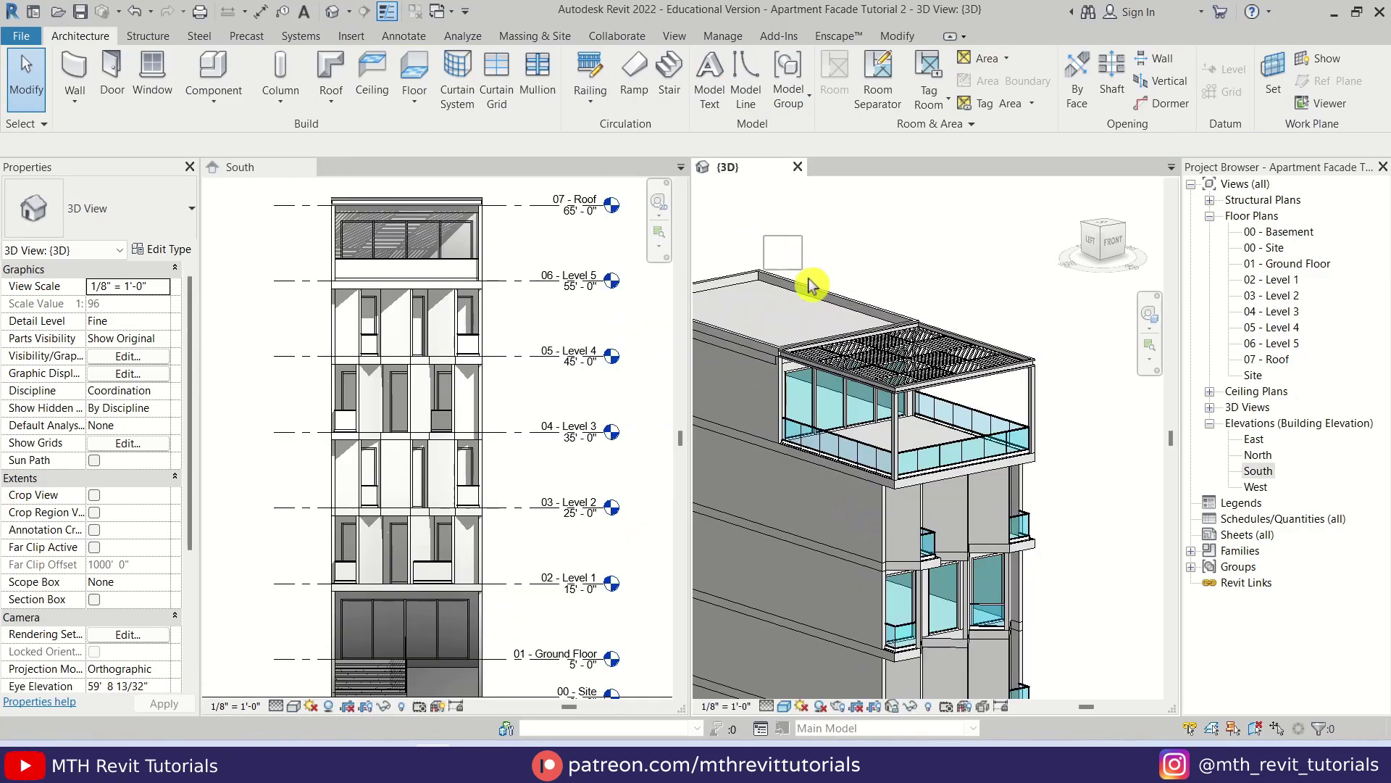
# Section-box the selected top-floor terrace elements with BX and orbit to a front-right angle
pyautogui.moveTo(811, 285); pyautogui.dragTo(1056, 511)
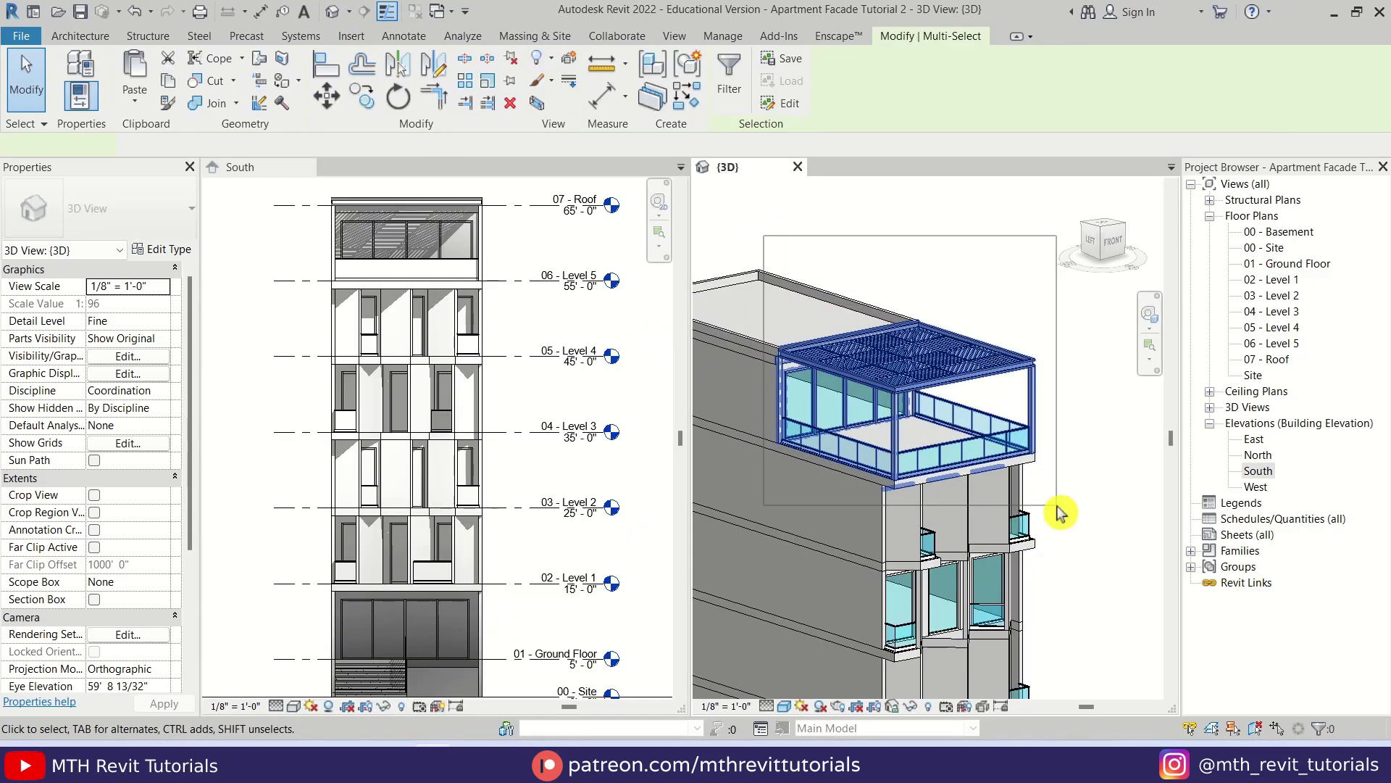
pyautogui.press('b')
pyautogui.press('x')
pyautogui.keyDown('shift'); pyautogui.moveTo(1103, 542); pyautogui.dragTo(891, 638, button='middle'); pyautogui.keyUp('shift')
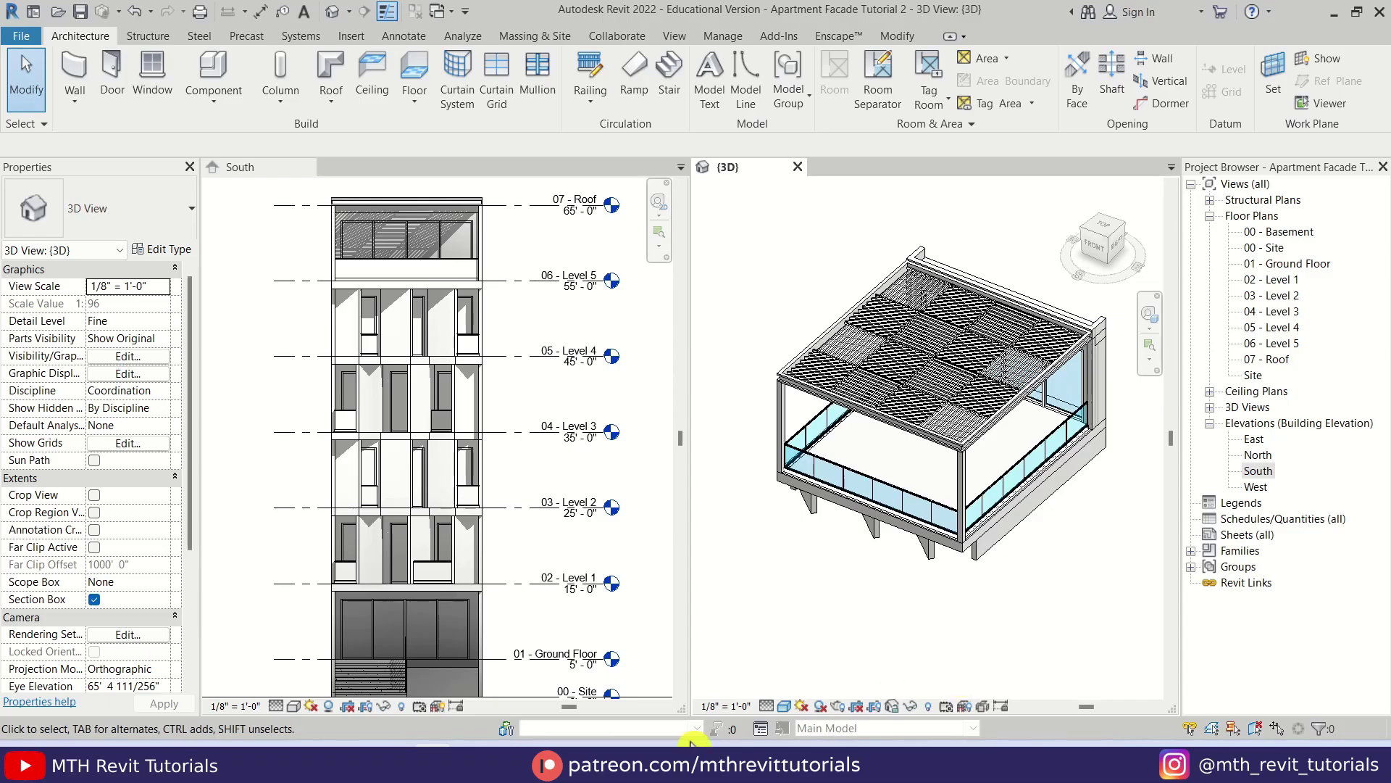